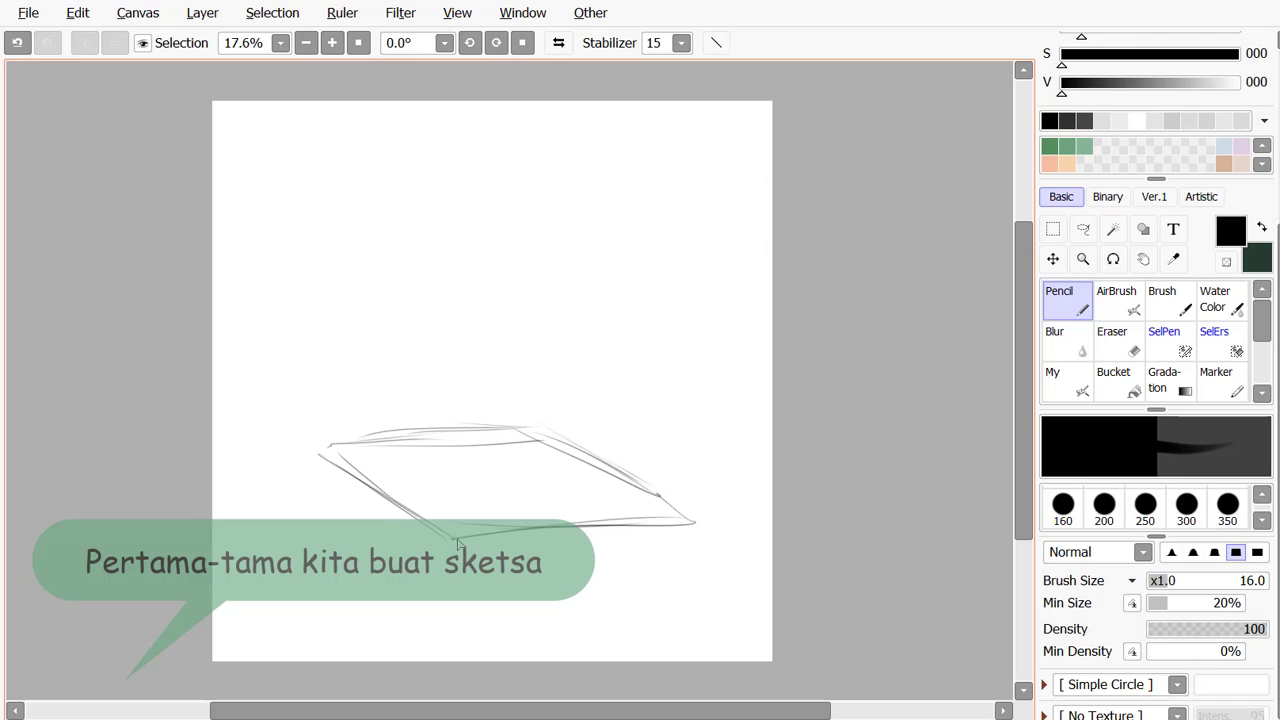
Sketch the tree trunk rising from the platform's back corner, with forked upper branches and a lower branch reaching left
{"action": "left_click_drag", "start_coordinate": [330, 471], "coordinate": [361, 485]}
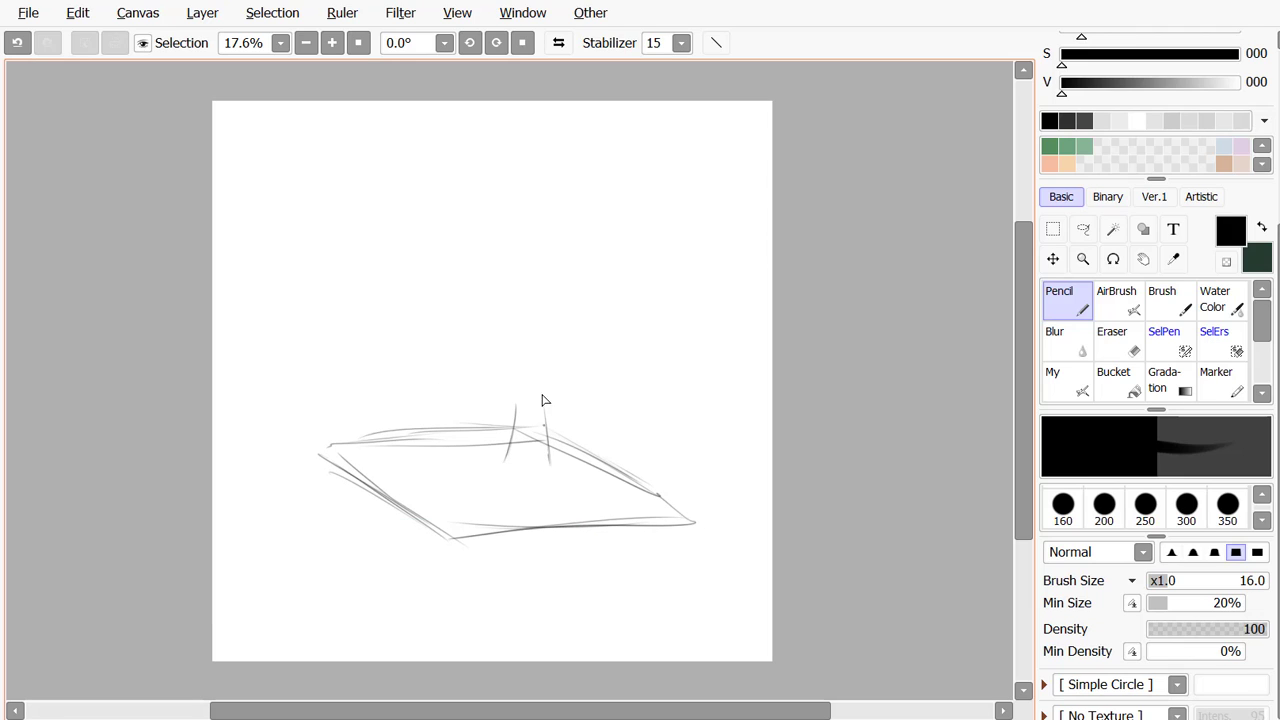
{"action": "mouse_move", "coordinate": [516, 378]}
{"action": "left_mouse_down"}
{"action": "mouse_move", "coordinate": [501, 468]}
{"action": "mouse_move", "coordinate": [538, 255]}
{"action": "left_mouse_up"}
{"action": "key", "text": "ctrl+z"}
{"action": "left_click_drag", "start_coordinate": [548, 463], "coordinate": [507, 330]}
{"action": "left_click_drag", "start_coordinate": [515, 388], "coordinate": [474, 312]}
{"action": "mouse_move", "coordinate": [548, 298]}
{"action": "left_mouse_down"}
{"action": "mouse_move", "coordinate": [532, 359]}
{"action": "mouse_move", "coordinate": [570, 301]}
{"action": "left_mouse_up"}
{"action": "left_click_drag", "start_coordinate": [599, 276], "coordinate": [565, 293]}
{"action": "left_click_drag", "start_coordinate": [541, 250], "coordinate": [547, 295]}
{"action": "left_click_drag", "start_coordinate": [540, 234], "coordinate": [556, 280]}
{"action": "left_click_drag", "start_coordinate": [470, 228], "coordinate": [498, 262]}
{"action": "left_click_drag", "start_coordinate": [518, 226], "coordinate": [512, 270]}
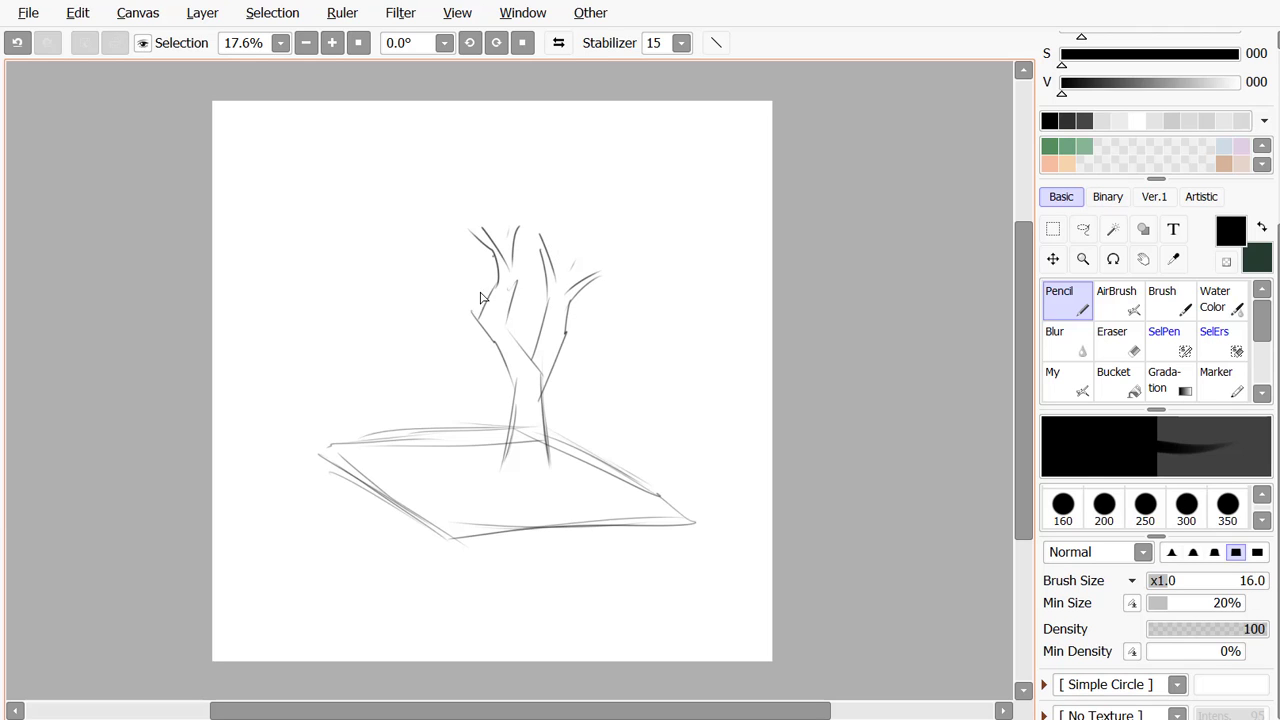
{"action": "left_click_drag", "start_coordinate": [512, 380], "coordinate": [452, 352]}
{"action": "left_click_drag", "start_coordinate": [412, 340], "coordinate": [426, 345]}
Erase stray pencil lines around the trunk base and redraw the platform's top edges more firmly with the Pencil
{"action": "key", "text": "e"}
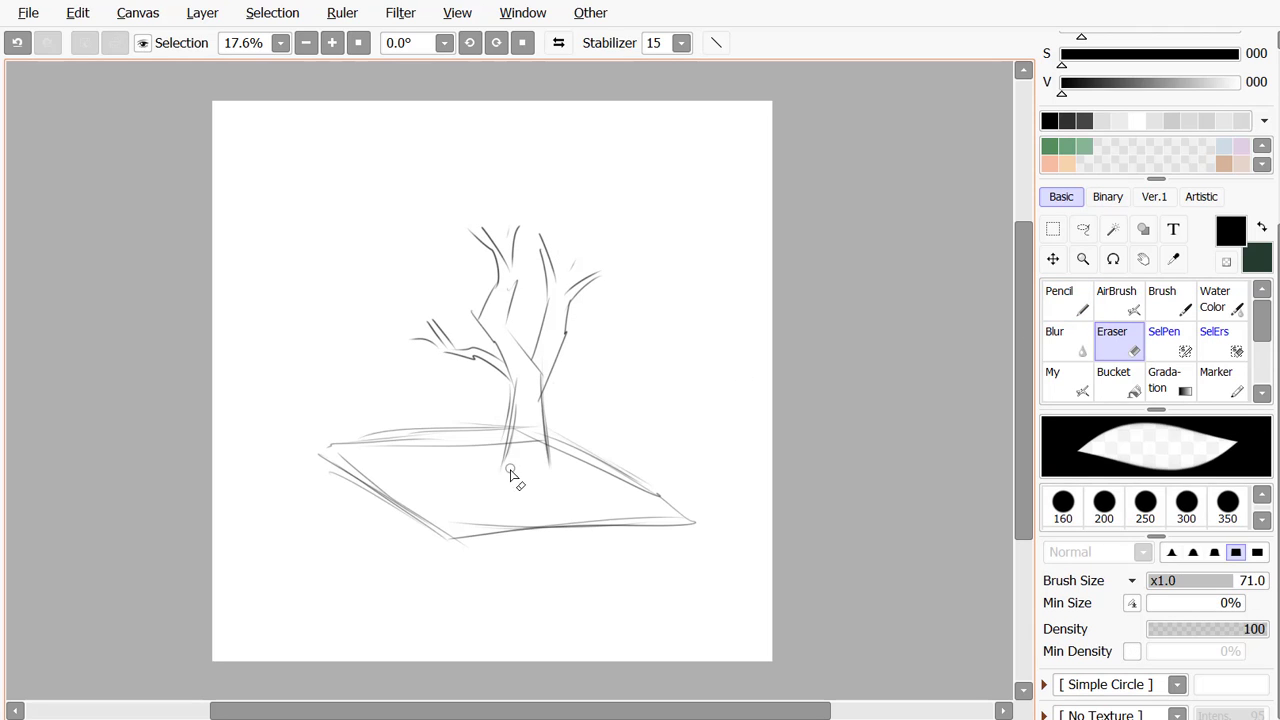
{"action": "mouse_move", "coordinate": [510, 470]}
{"action": "left_mouse_down"}
{"action": "mouse_move", "coordinate": [534, 466]}
{"action": "mouse_move", "coordinate": [329, 446]}
{"action": "left_mouse_up"}
{"action": "key", "text": "n"}
{"action": "left_click_drag", "start_coordinate": [543, 438], "coordinate": [658, 496]}
{"action": "left_click_drag", "start_coordinate": [527, 617], "coordinate": [391, 592]}
{"action": "left_click_drag", "start_coordinate": [586, 597], "coordinate": [355, 471]}
{"action": "left_click_drag", "start_coordinate": [318, 335], "coordinate": [357, 437]}
{"action": "key", "text": "Home"}
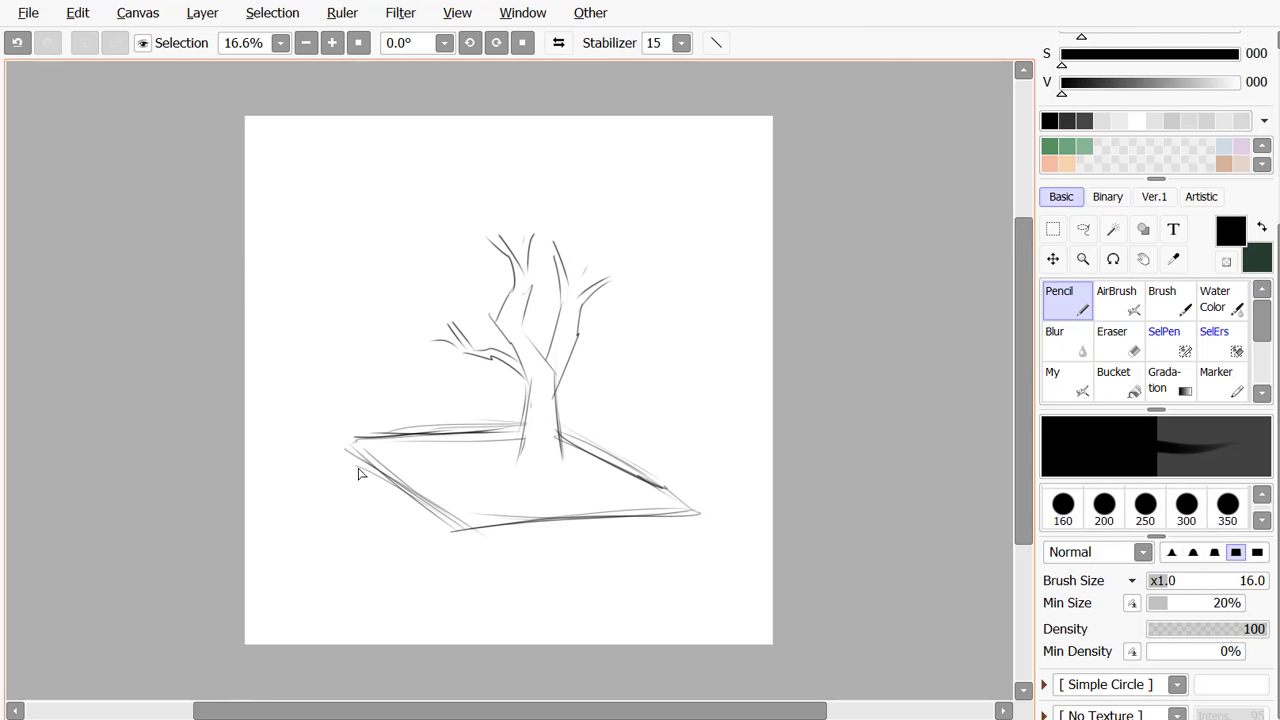
Sketch the platform's thickness with short vertical corner lines and lower edges along its front and left sides
{"action": "left_click_drag", "start_coordinate": [689, 511], "coordinate": [685, 550]}
{"action": "key", "text": "End"}
{"action": "key", "text": "End"}
{"action": "key", "text": "End"}
{"action": "left_click_drag", "start_coordinate": [556, 618], "coordinate": [375, 514]}
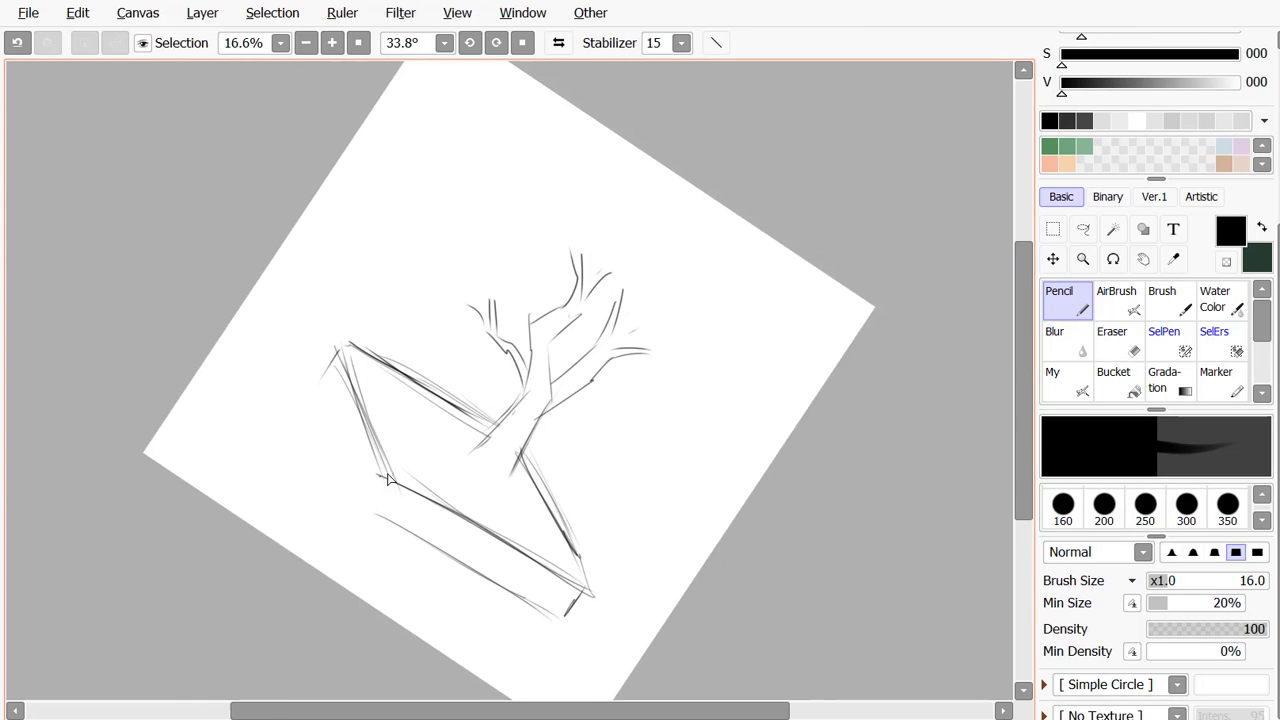
{"action": "left_click_drag", "start_coordinate": [321, 382], "coordinate": [366, 499]}
{"action": "key", "text": "Home"}
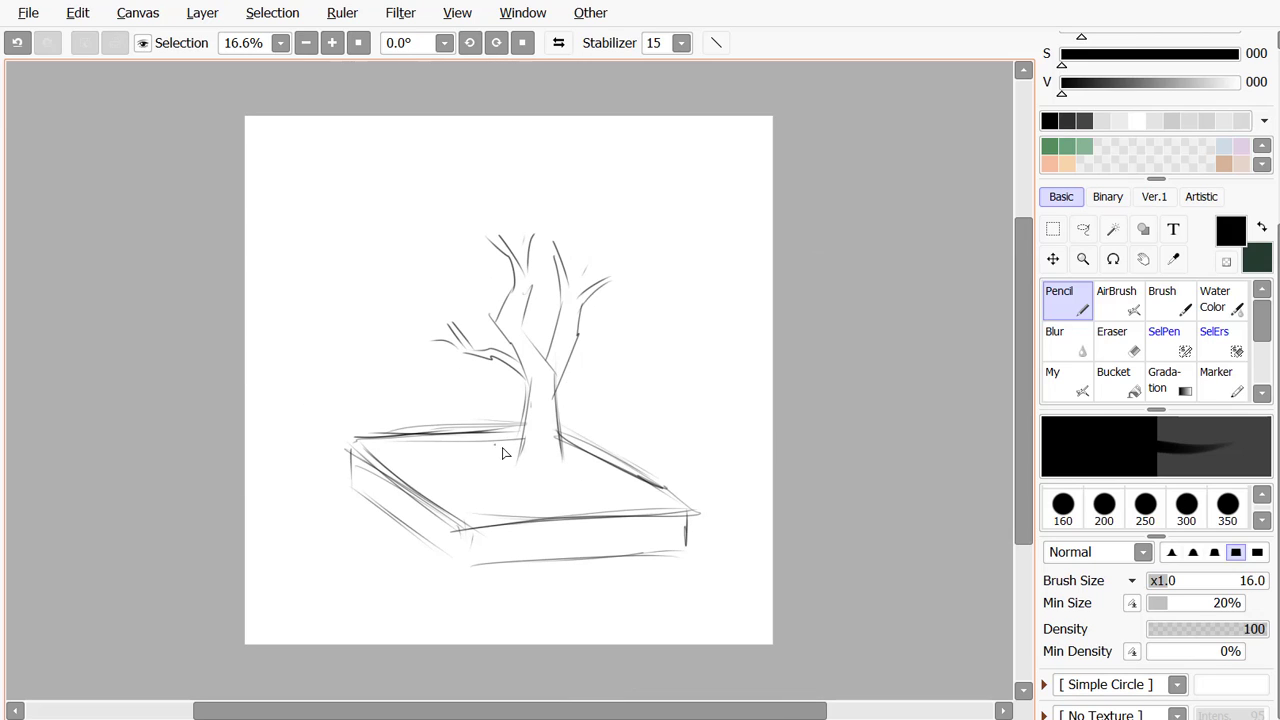
Sketch flared roots and curved ground details spilling over the platform's front and right edges, undoing the last round shapes
{"action": "mouse_move", "coordinate": [600, 478]}
{"action": "left_mouse_down"}
{"action": "mouse_move", "coordinate": [541, 488]}
{"action": "mouse_move", "coordinate": [491, 483]}
{"action": "mouse_move", "coordinate": [640, 486]}
{"action": "mouse_move", "coordinate": [545, 506]}
{"action": "mouse_move", "coordinate": [617, 476]}
{"action": "mouse_move", "coordinate": [641, 484]}
{"action": "mouse_move", "coordinate": [597, 495]}
{"action": "mouse_move", "coordinate": [622, 478]}
{"action": "left_mouse_up"}
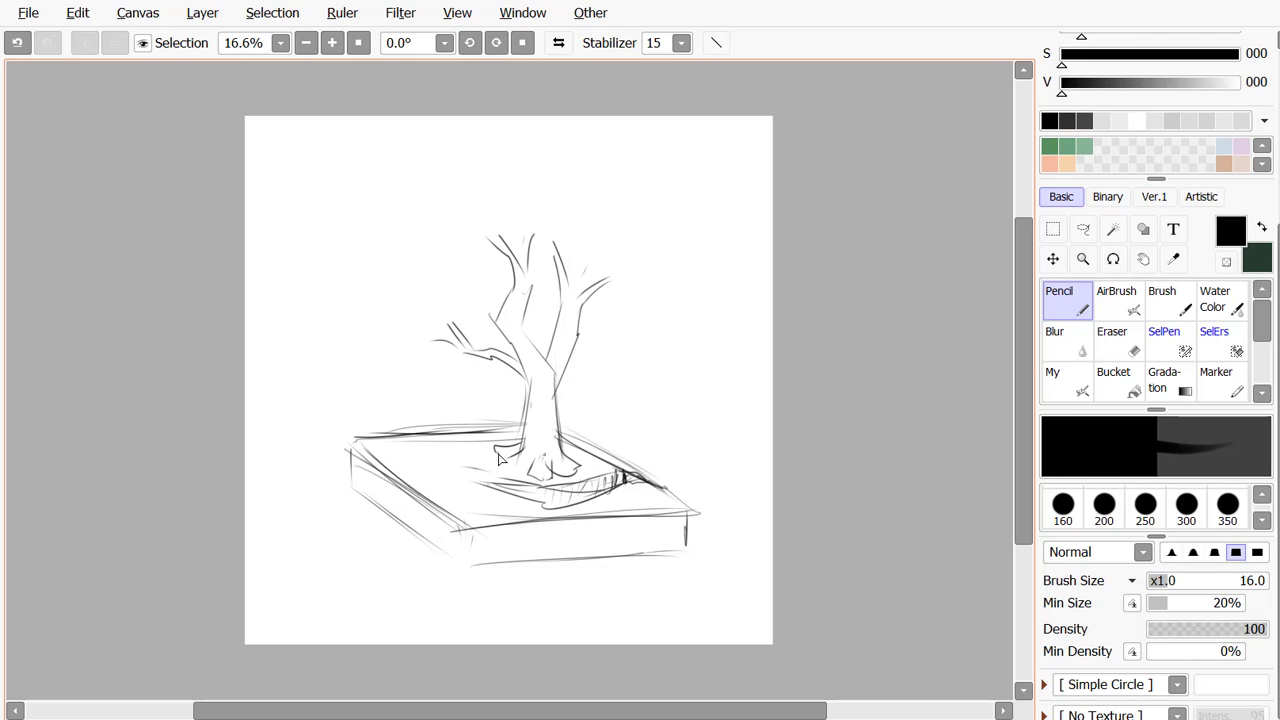
{"action": "mouse_move", "coordinate": [638, 497]}
{"action": "left_mouse_down"}
{"action": "mouse_move", "coordinate": [705, 488]}
{"action": "mouse_move", "coordinate": [612, 503]}
{"action": "left_mouse_up"}
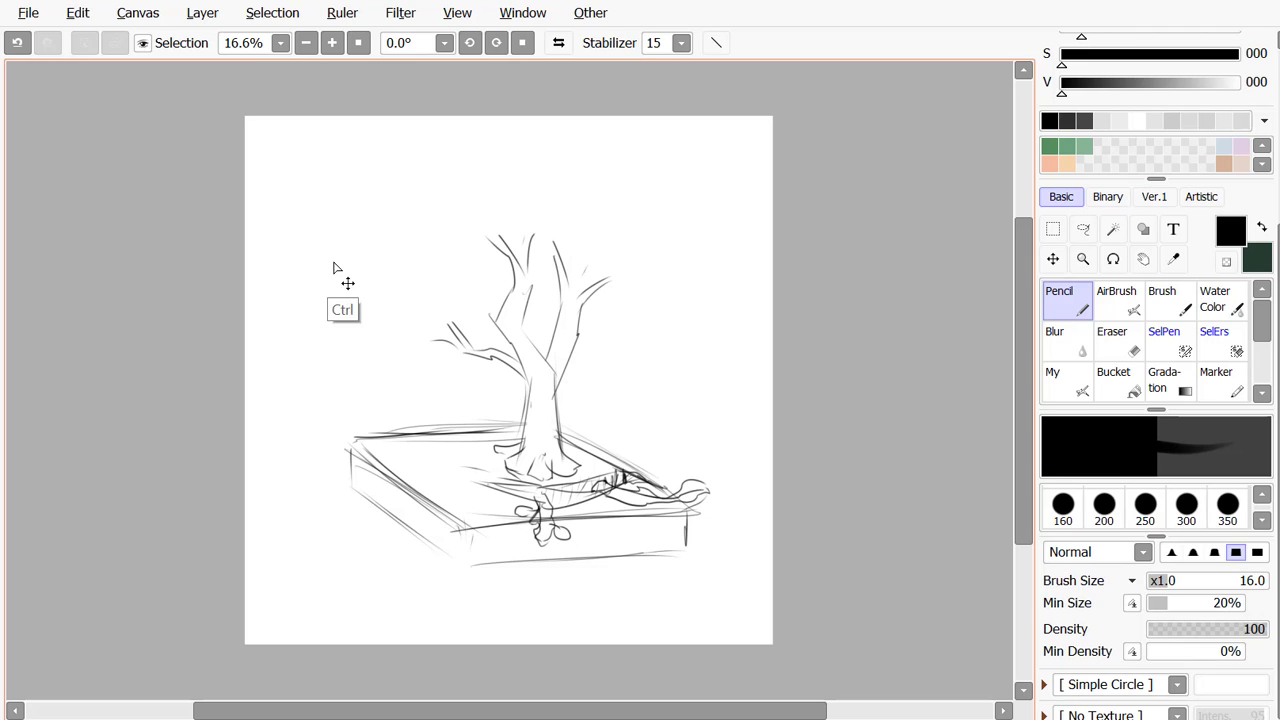
{"action": "key", "text": "ctrl+z"}
Sketch plants around the platform: bushes along the back left, grass on the front left edge and a leafy plant behind the trunk
{"action": "left_click_drag", "start_coordinate": [505, 432], "coordinate": [355, 452]}
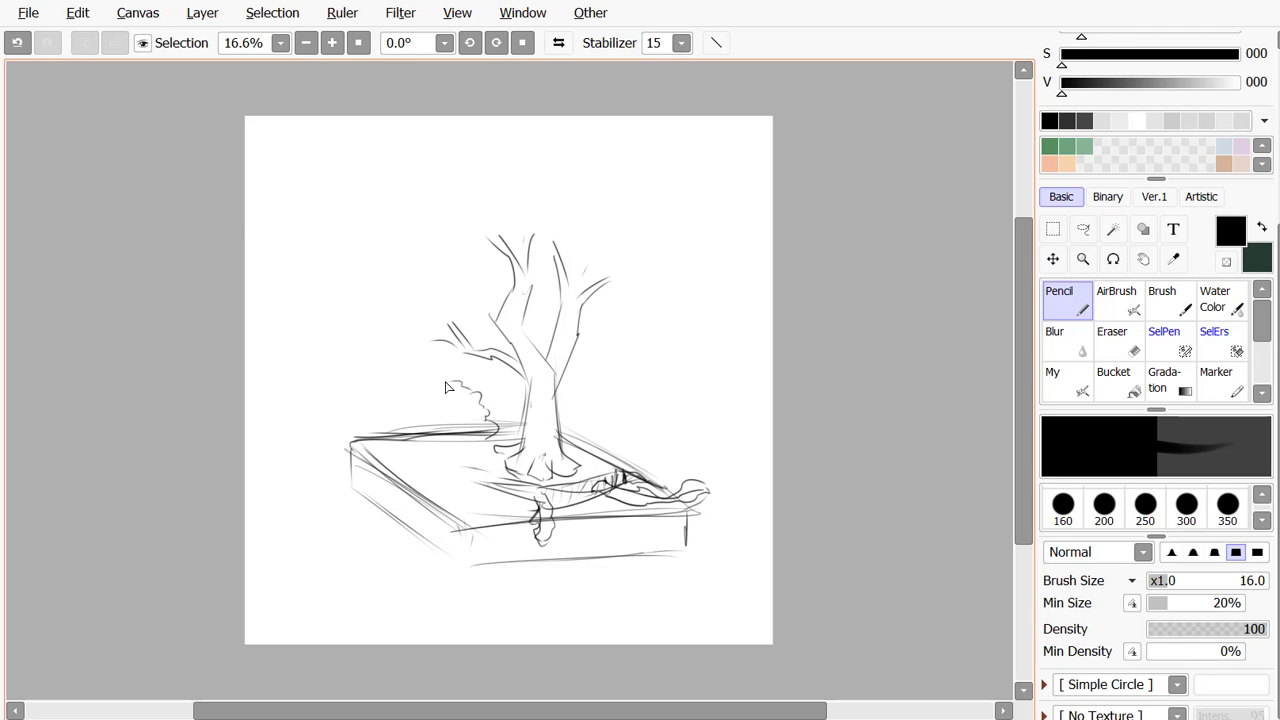
{"action": "mouse_move", "coordinate": [436, 440]}
{"action": "left_mouse_down"}
{"action": "mouse_move", "coordinate": [410, 397]}
{"action": "mouse_move", "coordinate": [475, 433]}
{"action": "mouse_move", "coordinate": [440, 432]}
{"action": "left_mouse_up"}
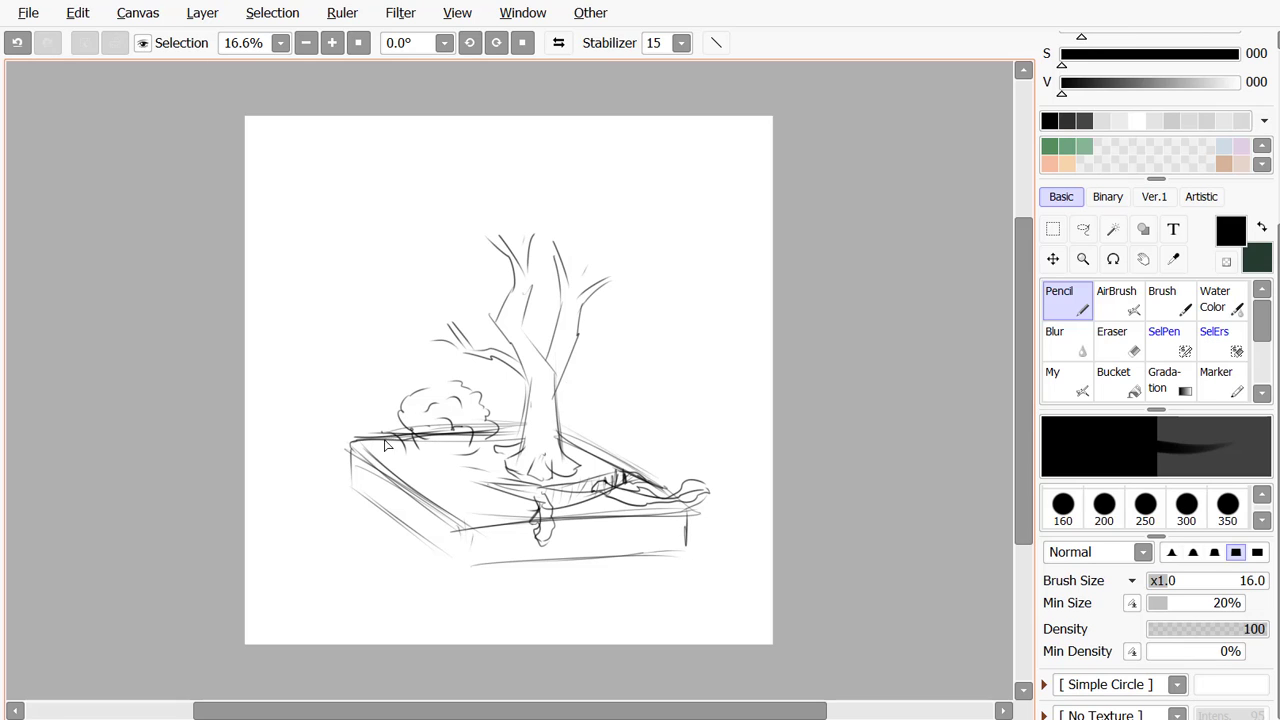
{"action": "left_click_drag", "start_coordinate": [340, 441], "coordinate": [392, 472]}
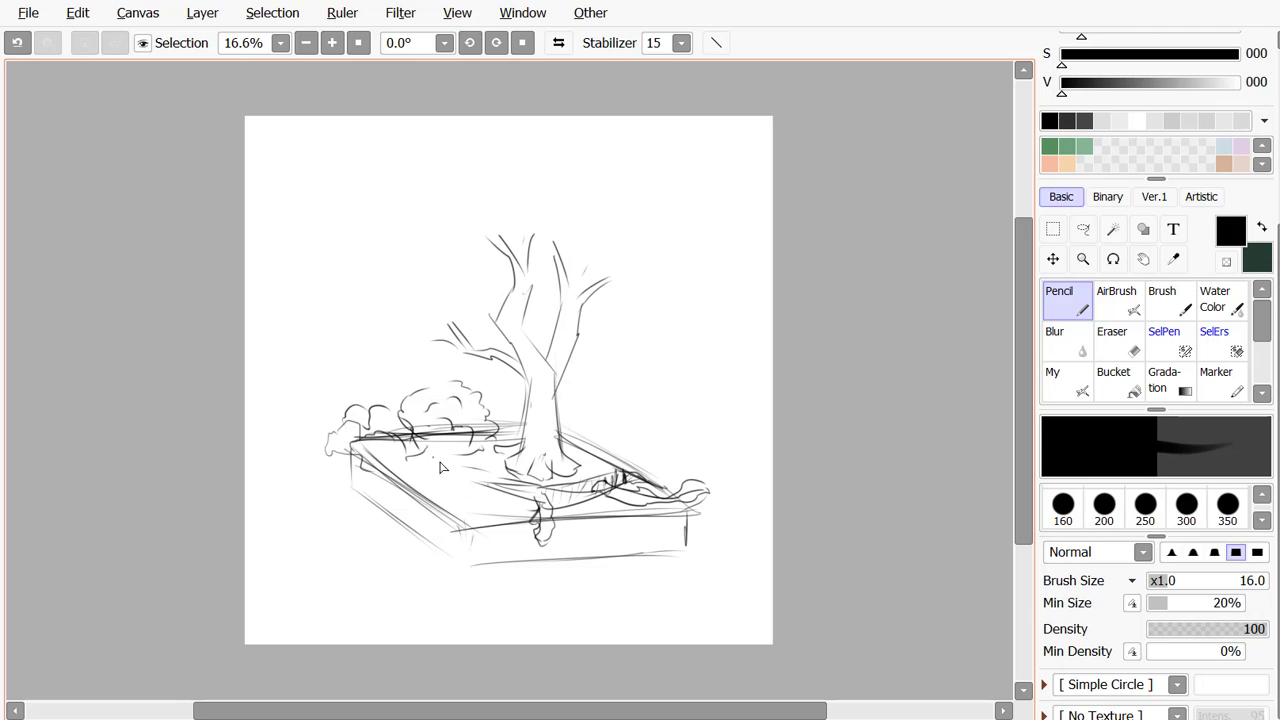
{"action": "mouse_move", "coordinate": [462, 511]}
{"action": "left_mouse_down"}
{"action": "mouse_move", "coordinate": [411, 488]}
{"action": "mouse_move", "coordinate": [472, 516]}
{"action": "left_mouse_up"}
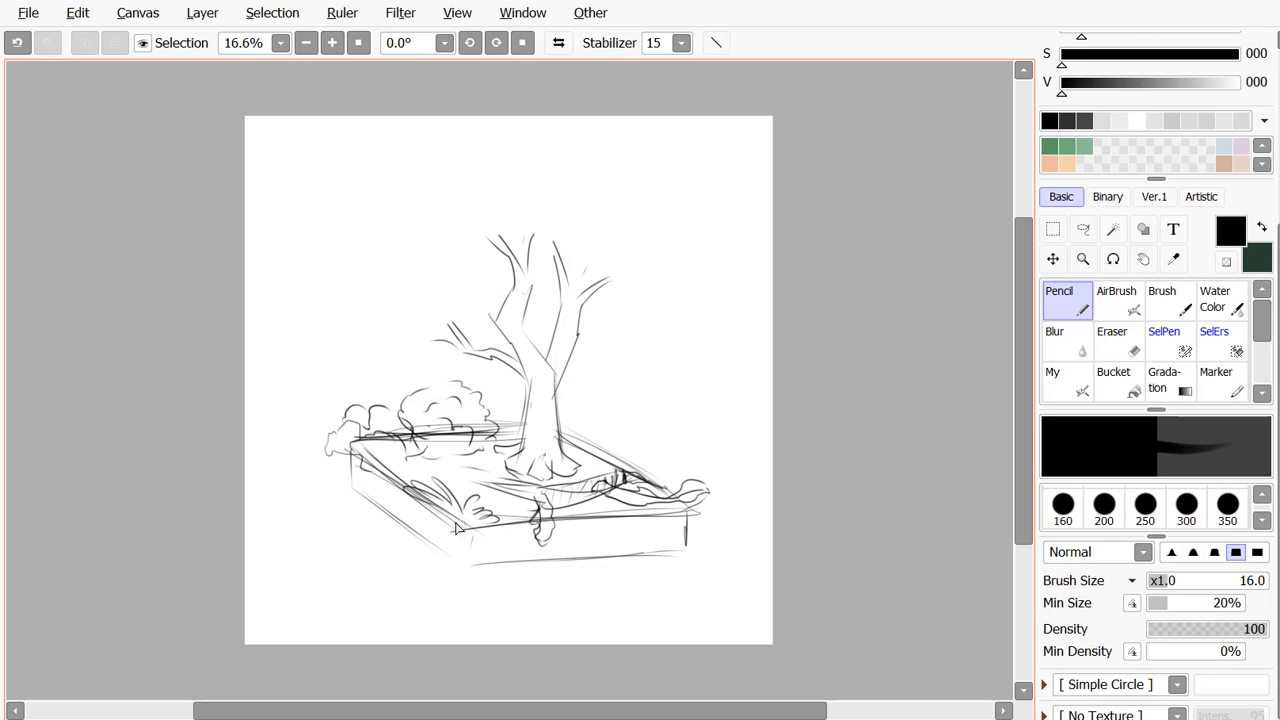
{"action": "mouse_move", "coordinate": [577, 419]}
{"action": "left_mouse_down"}
{"action": "mouse_move", "coordinate": [614, 426]}
{"action": "mouse_move", "coordinate": [607, 454]}
{"action": "mouse_move", "coordinate": [593, 440]}
{"action": "mouse_move", "coordinate": [640, 490]}
{"action": "left_mouse_up"}
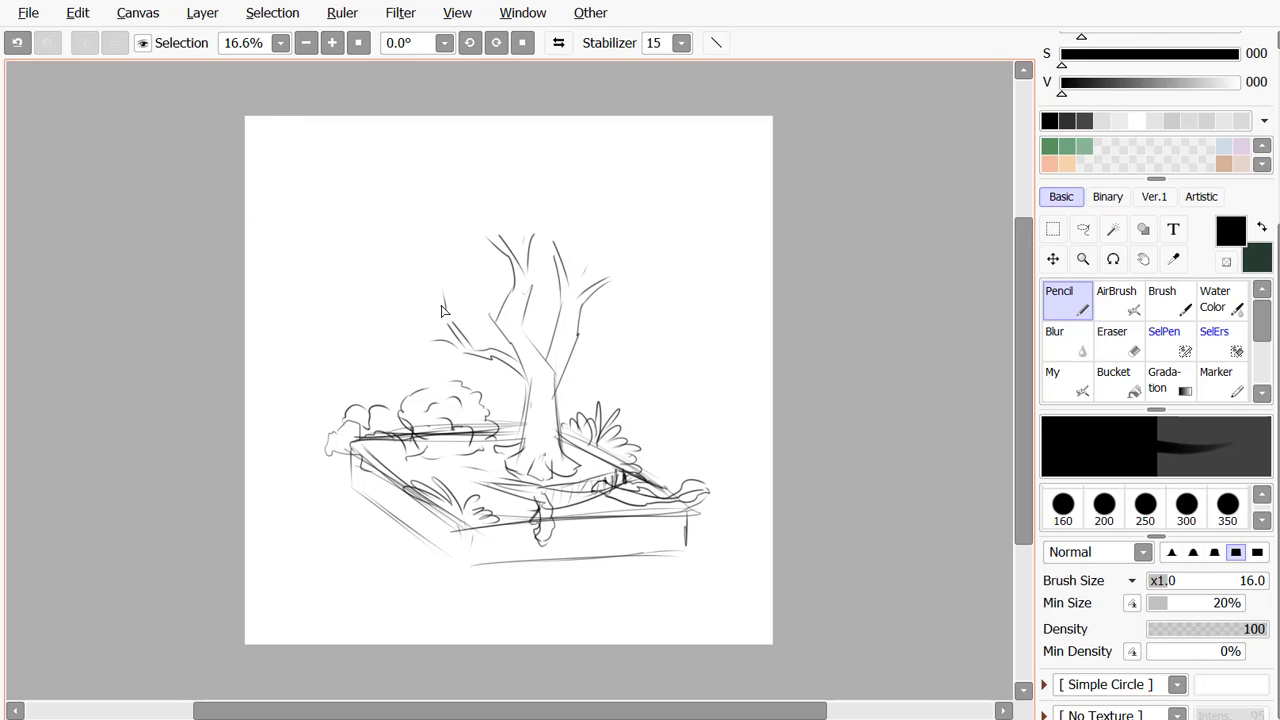
Extend the tree's branches with twigs and outline layered foliage clumps around them, adding a grass tuft beside the roots
{"action": "left_click_drag", "start_coordinate": [443, 311], "coordinate": [415, 253]}
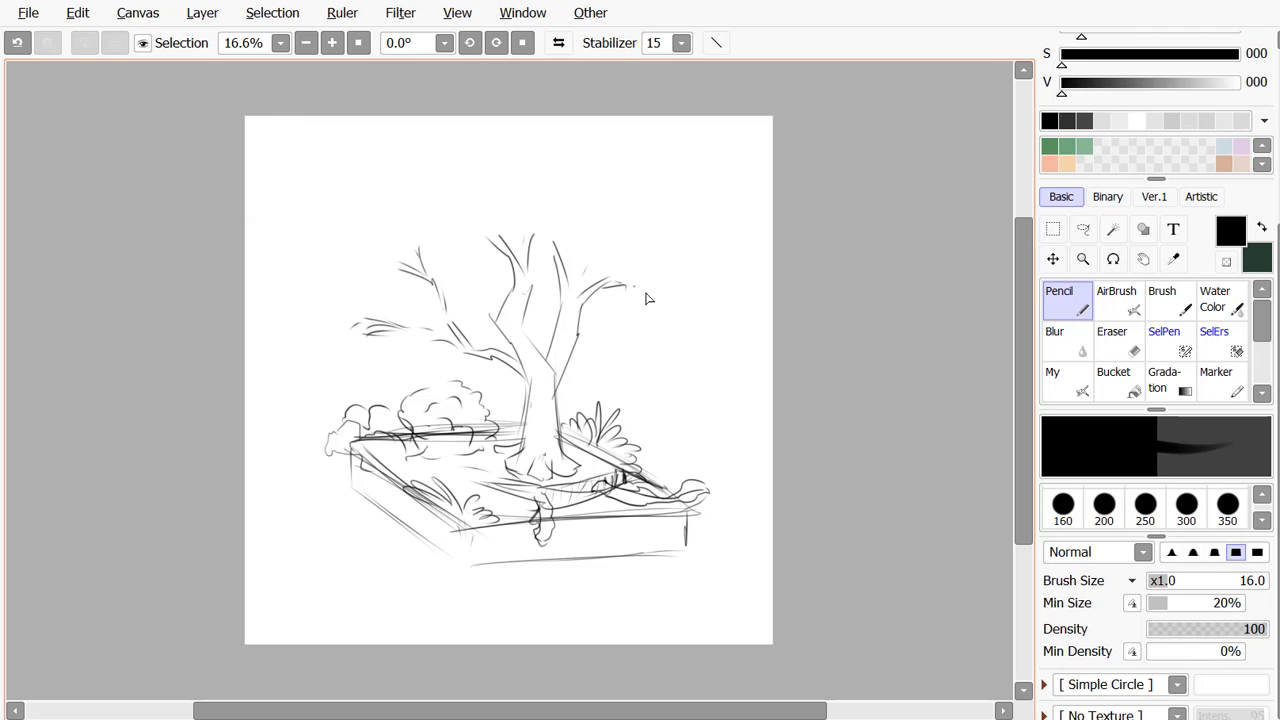
{"action": "mouse_move", "coordinate": [646, 292]}
{"action": "left_mouse_down"}
{"action": "mouse_move", "coordinate": [562, 249]}
{"action": "mouse_move", "coordinate": [581, 225]}
{"action": "mouse_move", "coordinate": [512, 205]}
{"action": "mouse_move", "coordinate": [483, 230]}
{"action": "mouse_move", "coordinate": [466, 202]}
{"action": "left_mouse_up"}
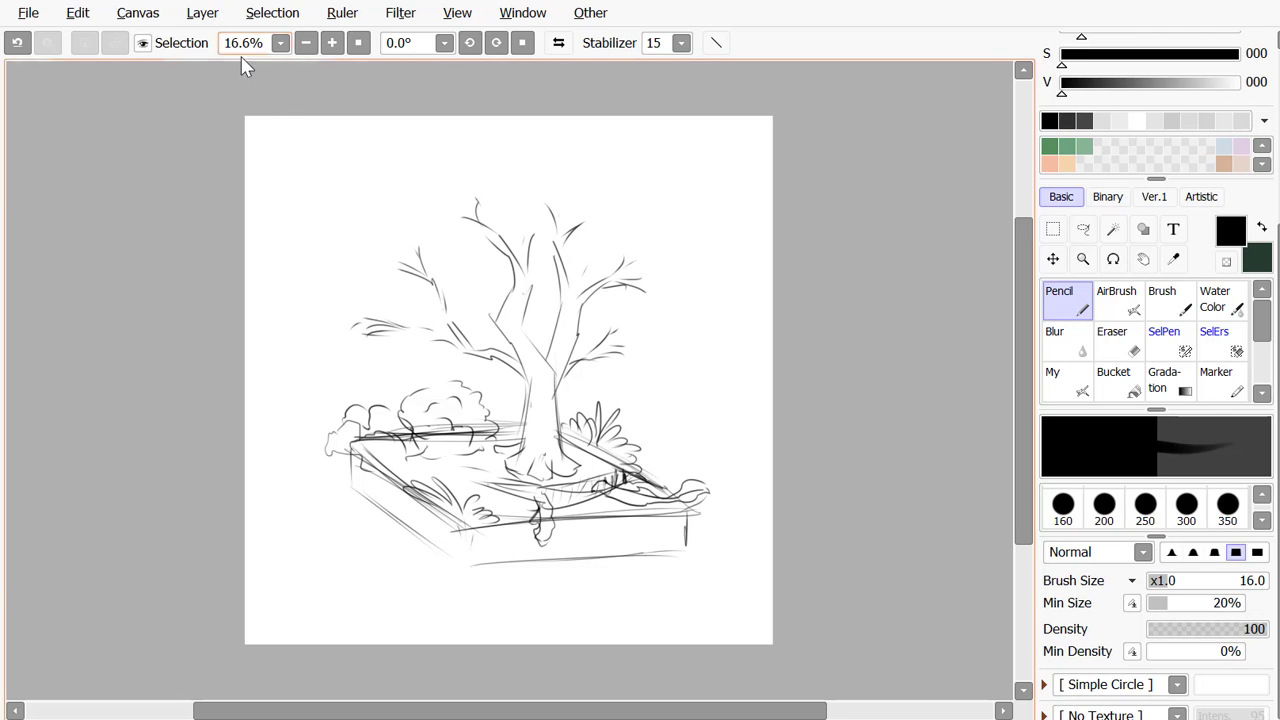
{"action": "left_click_drag", "start_coordinate": [497, 167], "coordinate": [385, 214]}
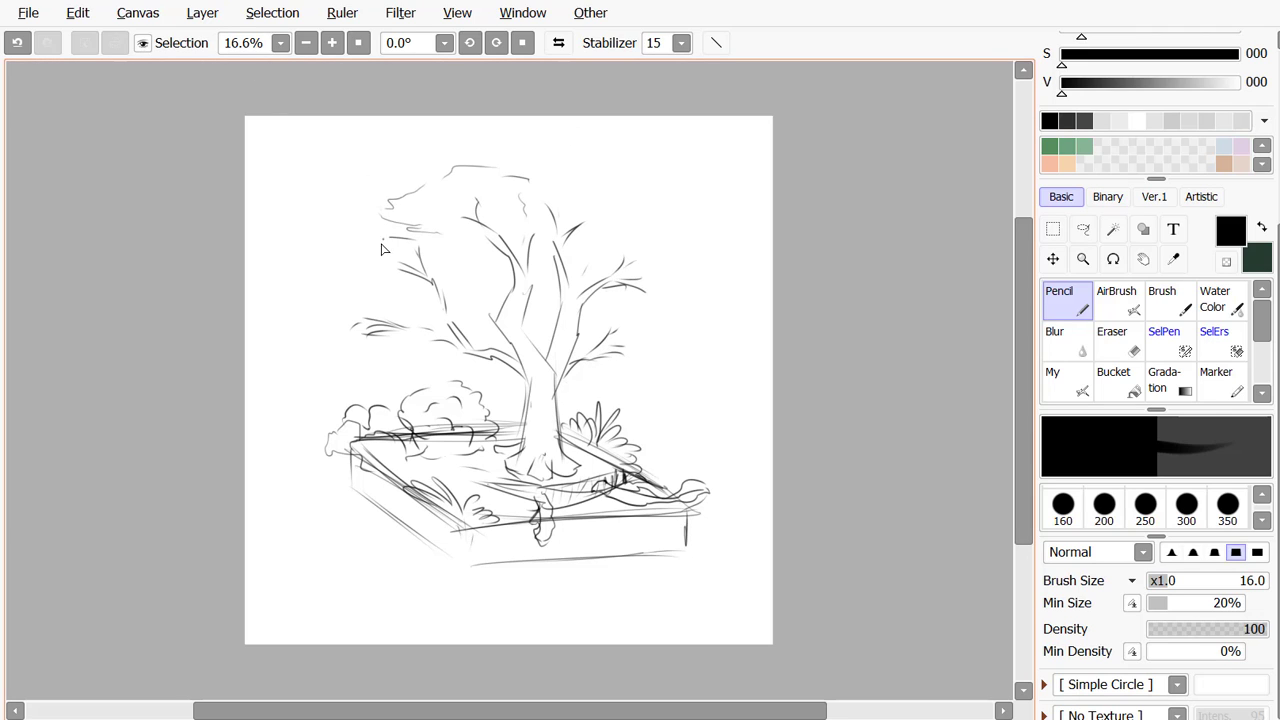
{"action": "left_click_drag", "start_coordinate": [341, 272], "coordinate": [481, 254]}
{"action": "left_click_drag", "start_coordinate": [396, 301], "coordinate": [358, 354]}
{"action": "mouse_move", "coordinate": [598, 326]}
{"action": "left_mouse_down"}
{"action": "mouse_move", "coordinate": [686, 366]}
{"action": "mouse_move", "coordinate": [614, 376]}
{"action": "left_mouse_up"}
{"action": "left_click_drag", "start_coordinate": [600, 304], "coordinate": [662, 318]}
{"action": "mouse_move", "coordinate": [676, 305]}
{"action": "left_mouse_down"}
{"action": "mouse_move", "coordinate": [686, 275]}
{"action": "mouse_move", "coordinate": [604, 256]}
{"action": "left_mouse_up"}
{"action": "mouse_move", "coordinate": [650, 214]}
{"action": "left_mouse_down"}
{"action": "mouse_move", "coordinate": [590, 238]}
{"action": "mouse_move", "coordinate": [606, 188]}
{"action": "mouse_move", "coordinate": [494, 128]}
{"action": "left_mouse_up"}
{"action": "mouse_move", "coordinate": [628, 340]}
{"action": "left_mouse_down"}
{"action": "mouse_move", "coordinate": [656, 373]}
{"action": "mouse_move", "coordinate": [586, 384]}
{"action": "left_mouse_up"}
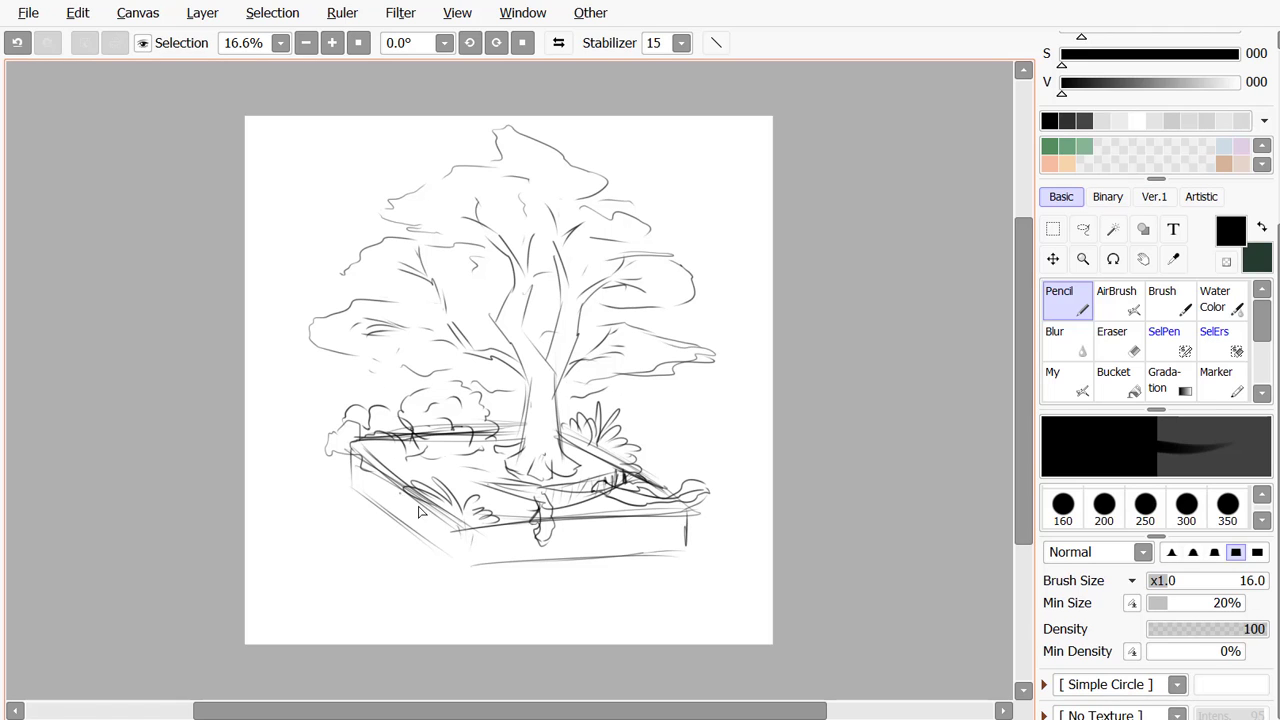
{"action": "left_click_drag", "start_coordinate": [525, 478], "coordinate": [496, 516]}
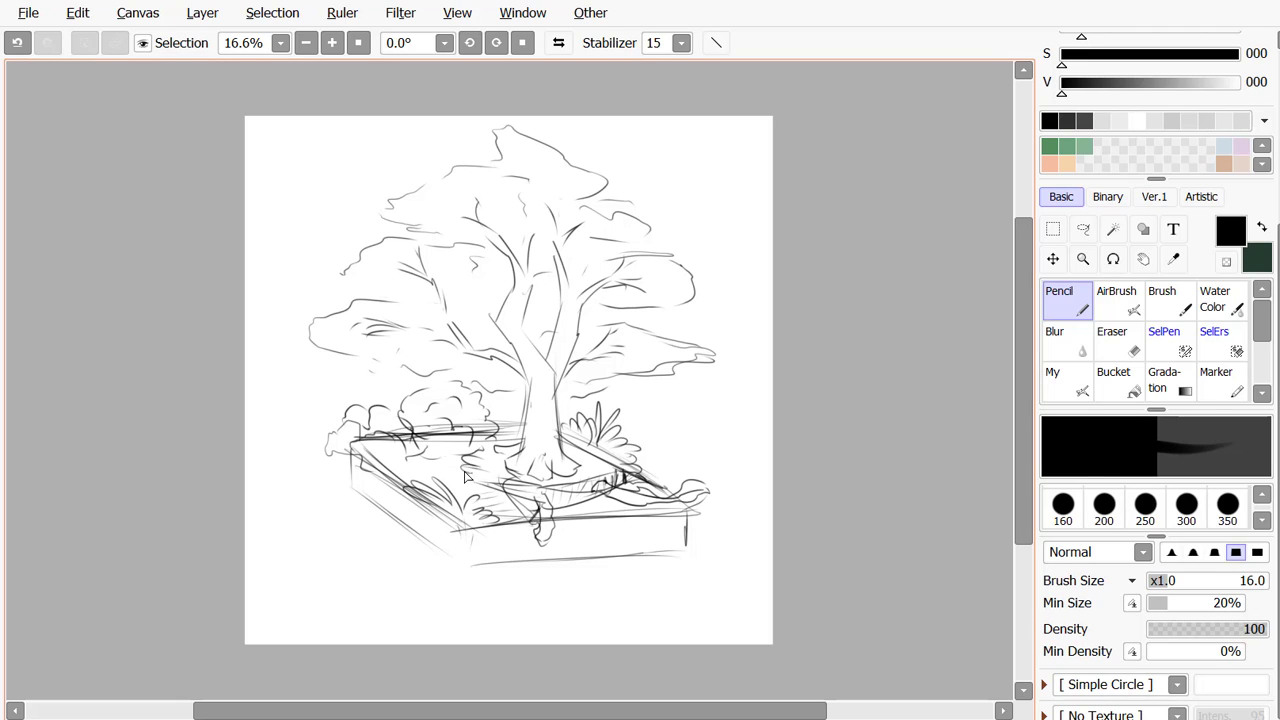
Transform the whole sketch in Freeform mode, moving it lower on the canvas and shifting its corners to adjust the perspective
{"action": "key", "text": "ctrl+t"}
{"action": "left_click_drag", "start_coordinate": [285, 245], "coordinate": [289, 286]}
{"action": "left_click_drag", "start_coordinate": [314, 606], "coordinate": [316, 622]}
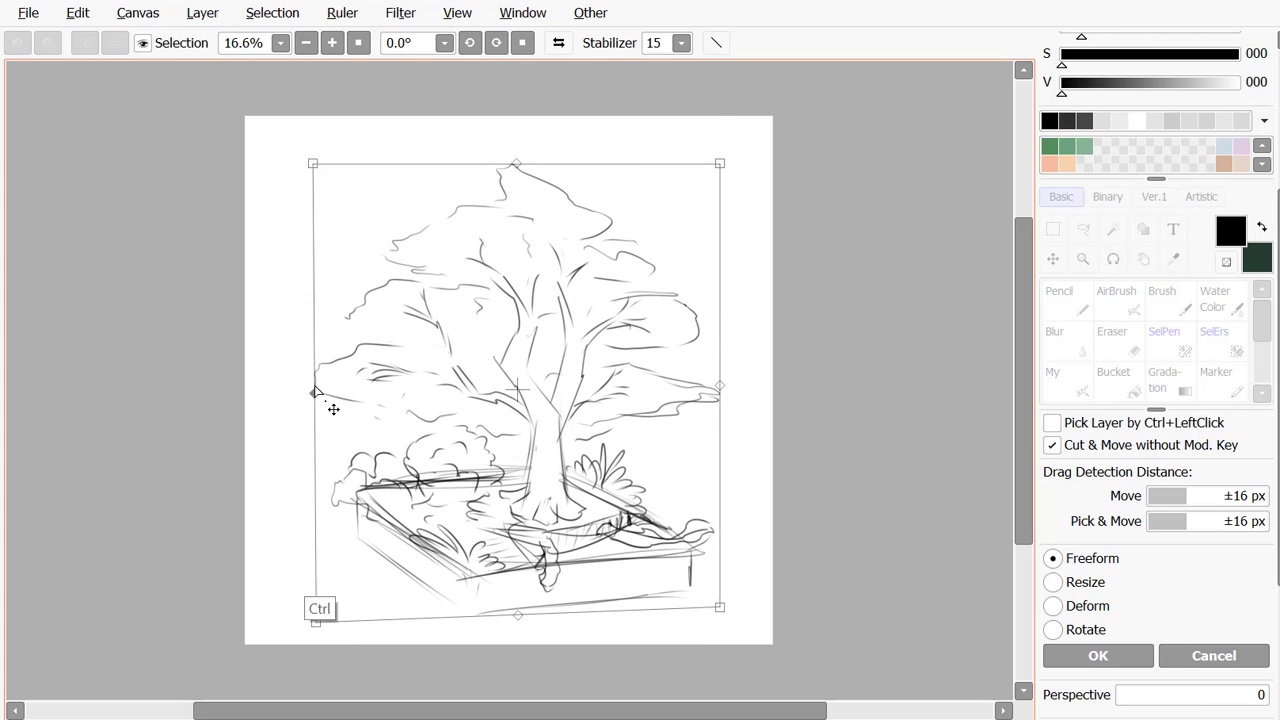
{"action": "mouse_move", "coordinate": [314, 164]}
{"action": "left_mouse_down"}
{"action": "mouse_move", "coordinate": [292, 183]}
{"action": "mouse_move", "coordinate": [302, 186]}
{"action": "left_mouse_up"}
{"action": "left_click_drag", "start_coordinate": [735, 165], "coordinate": [724, 159]}
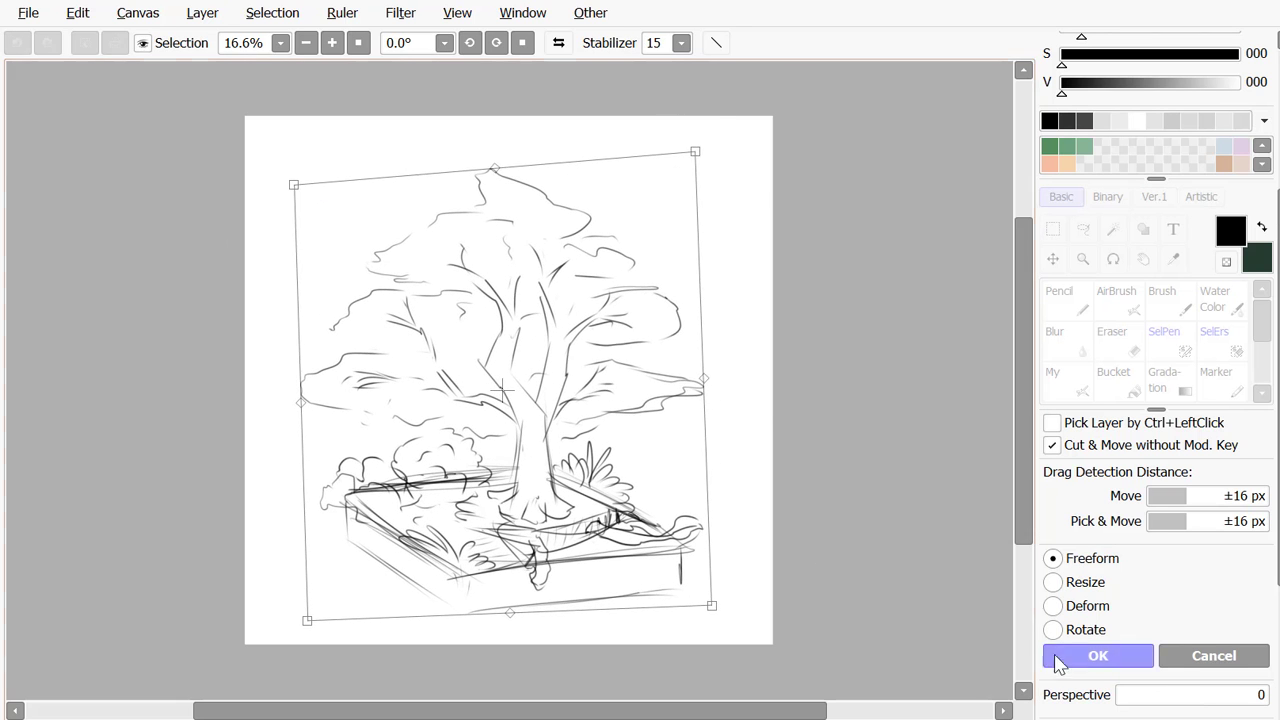
{"action": "left_click", "coordinate": [1060, 656]}
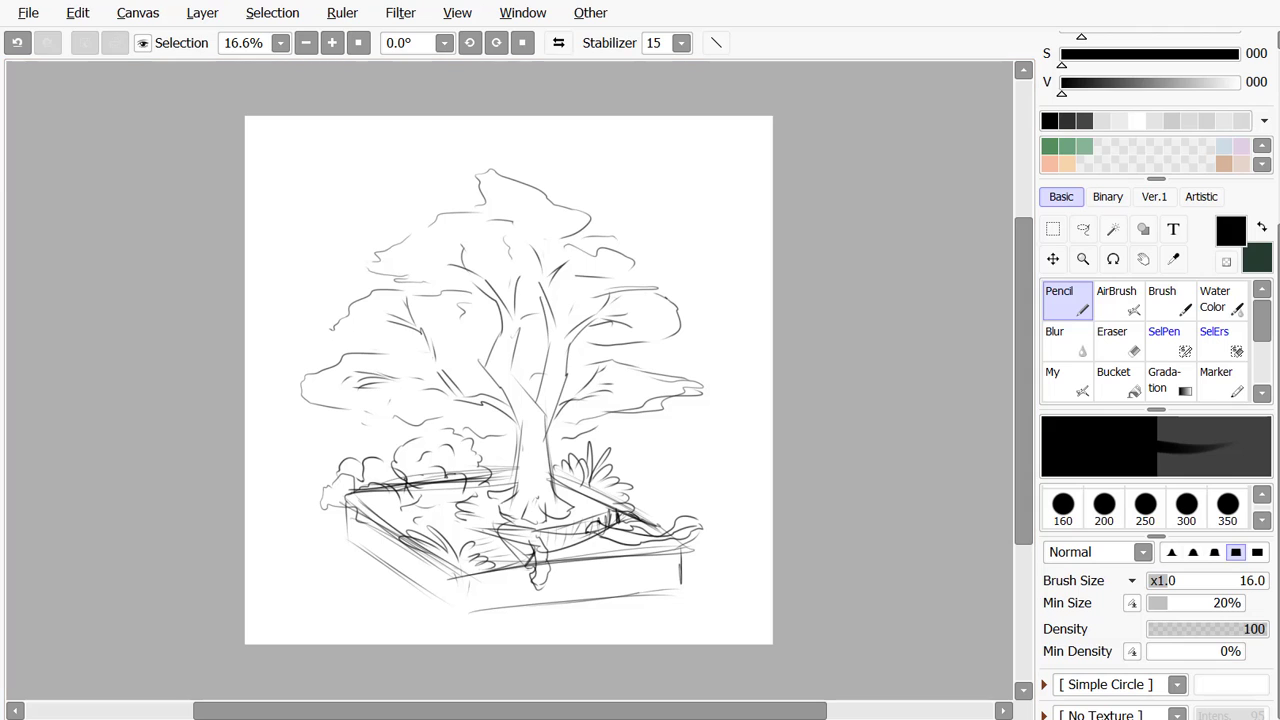
Choose a neutral gray with V 65, stroke the platform's back right edge and fade the sketch lines to light gray
{"action": "scroll", "coordinate": [1206, 52], "scroll_direction": "up", "scroll_amount": 3}
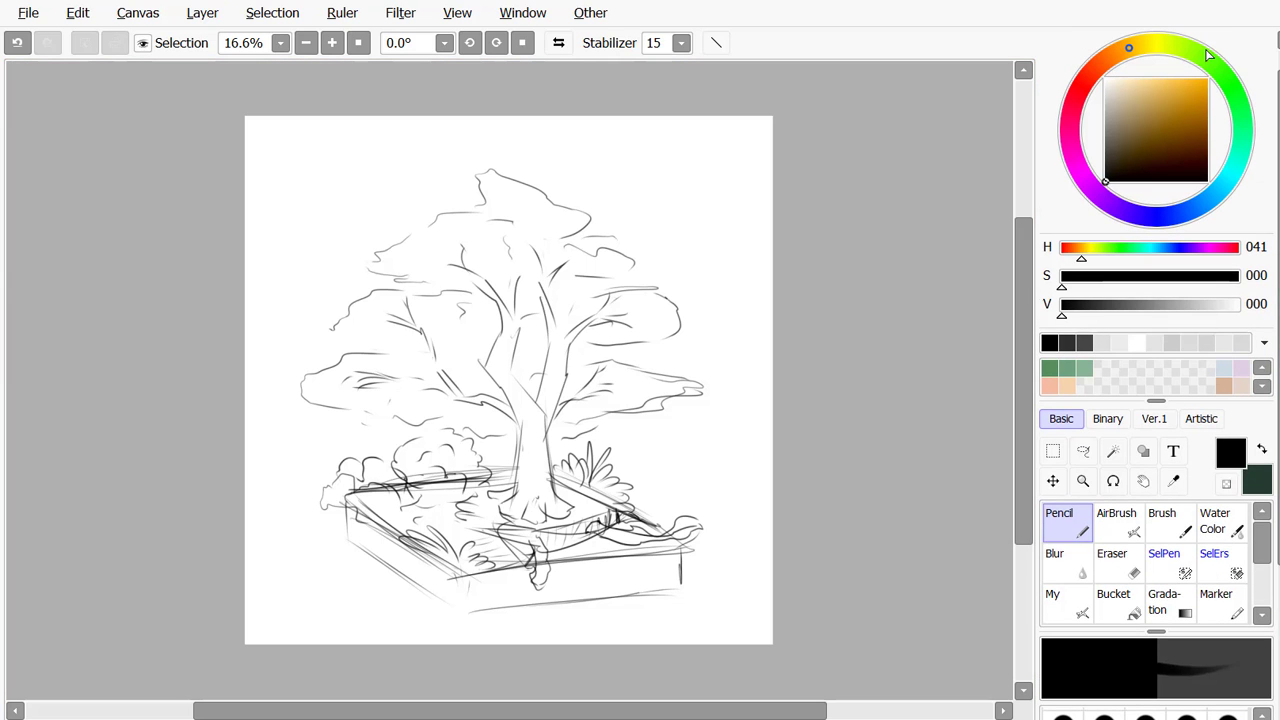
{"action": "left_click_drag", "start_coordinate": [1112, 144], "coordinate": [1090, 114]}
{"action": "left_click_drag", "start_coordinate": [665, 548], "coordinate": [612, 505]}
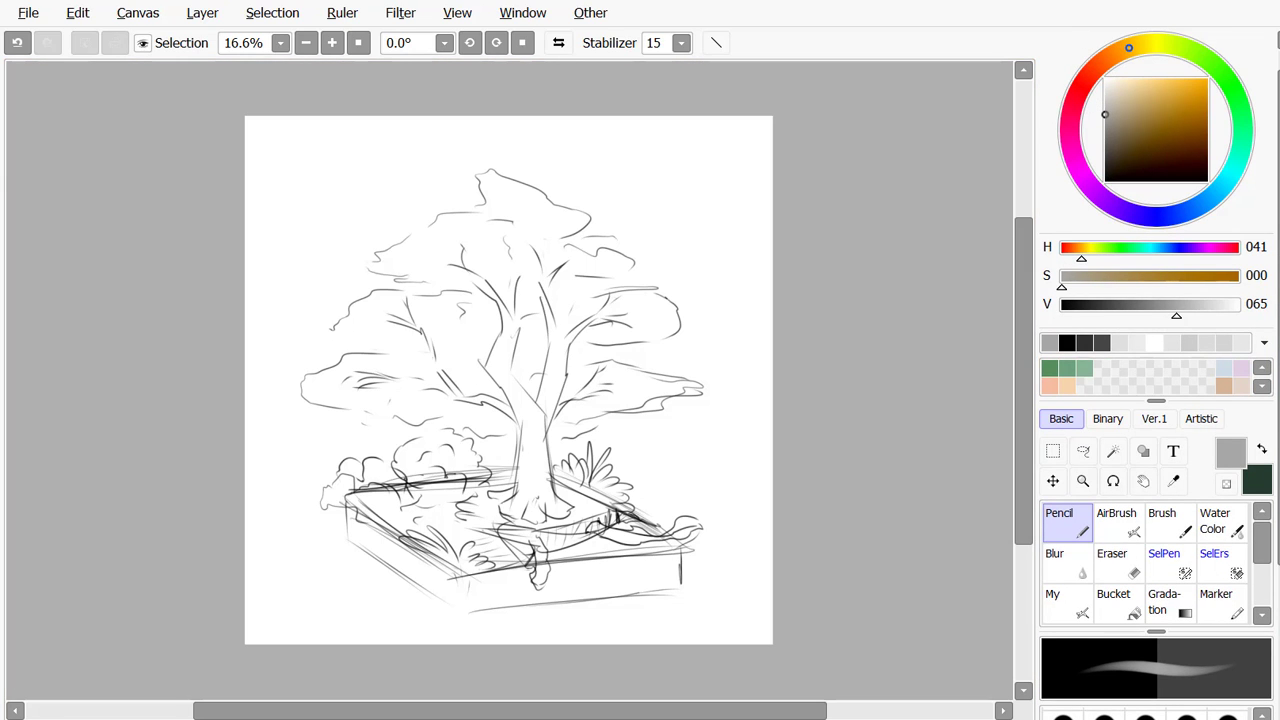
{"action": "key", "text": "ctrl+f"}
{"action": "left_click_drag", "start_coordinate": [1119, 135], "coordinate": [1105, 145]}
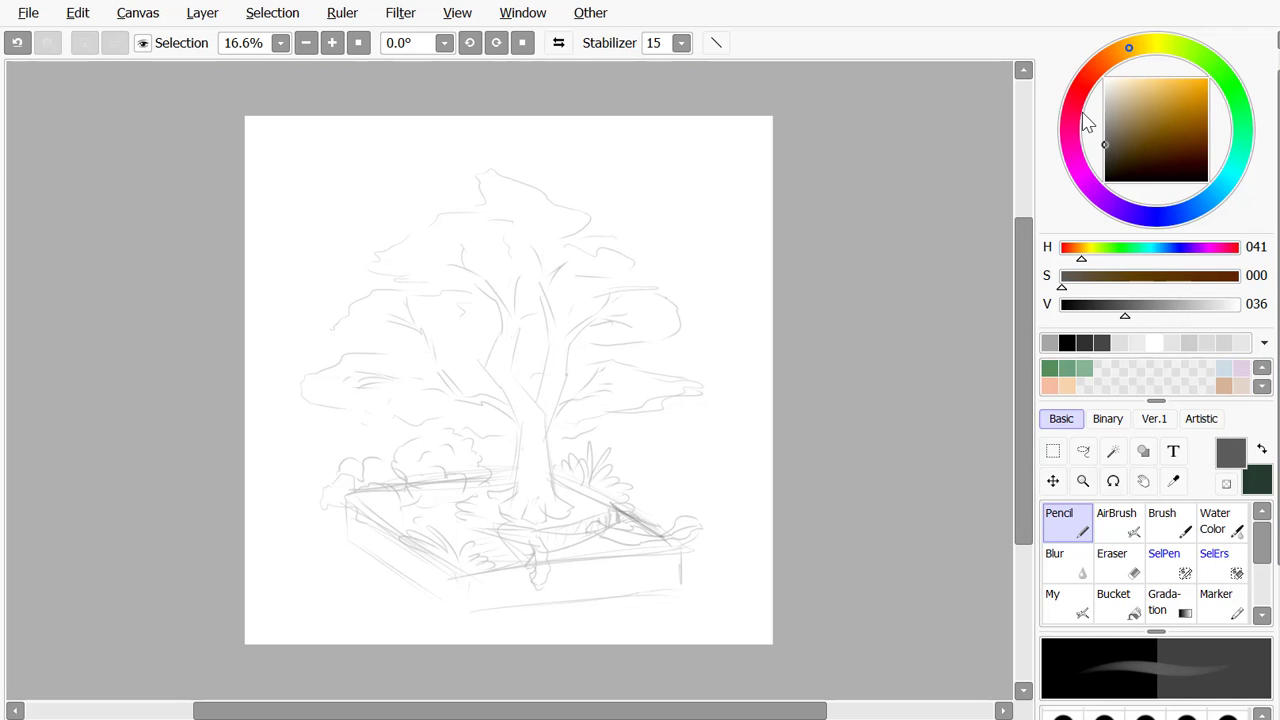
{"action": "left_click_drag", "start_coordinate": [640, 535], "coordinate": [576, 490]}
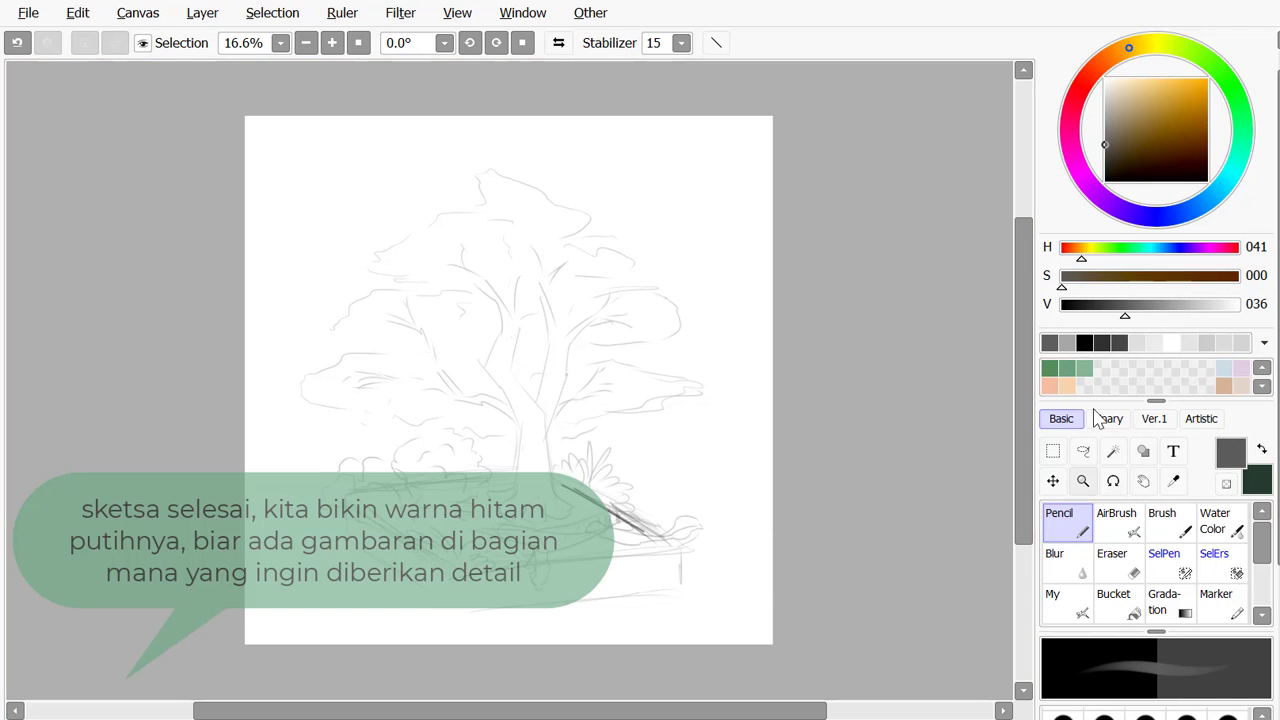
{"action": "key", "text": "ctrl+z"}
Outline the platform's top face with straight My brush strokes in gray V 70 and fill it using the Bucket
{"action": "left_click_drag", "start_coordinate": [1105, 142], "coordinate": [1088, 109]}
{"action": "left_click", "coordinate": [1066, 602]}
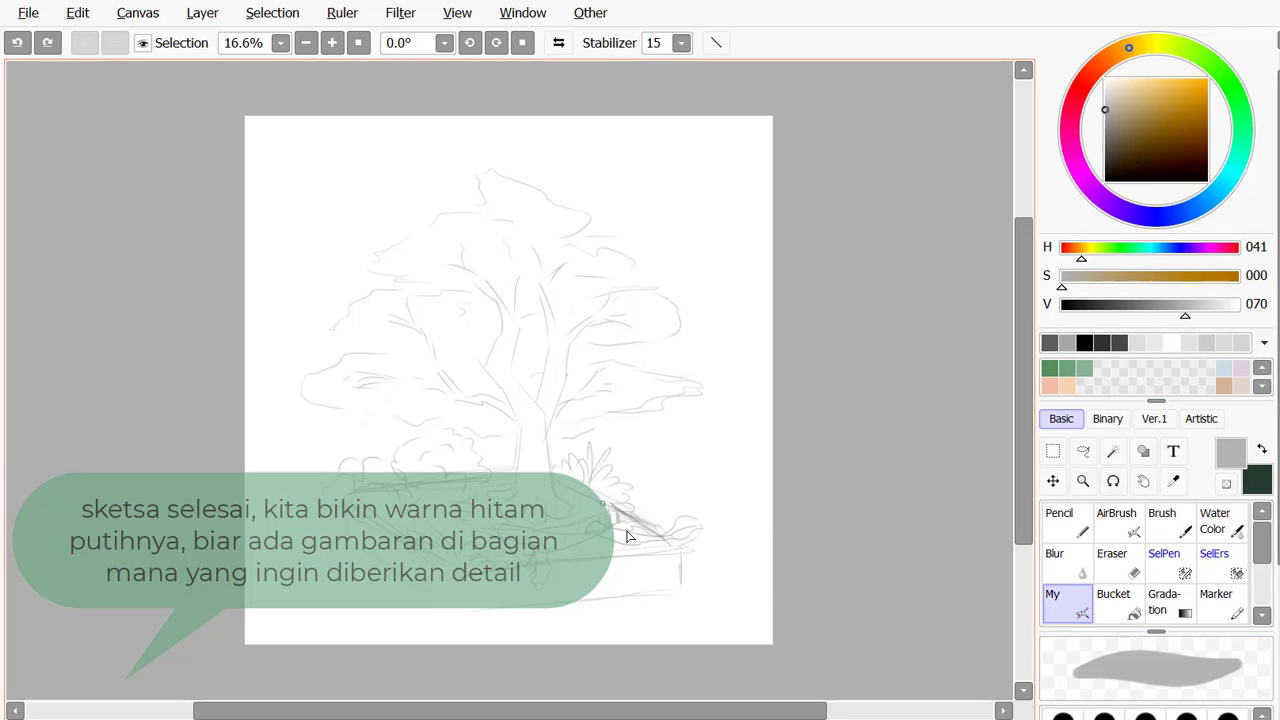
{"action": "key", "text": "ctrl+y"}
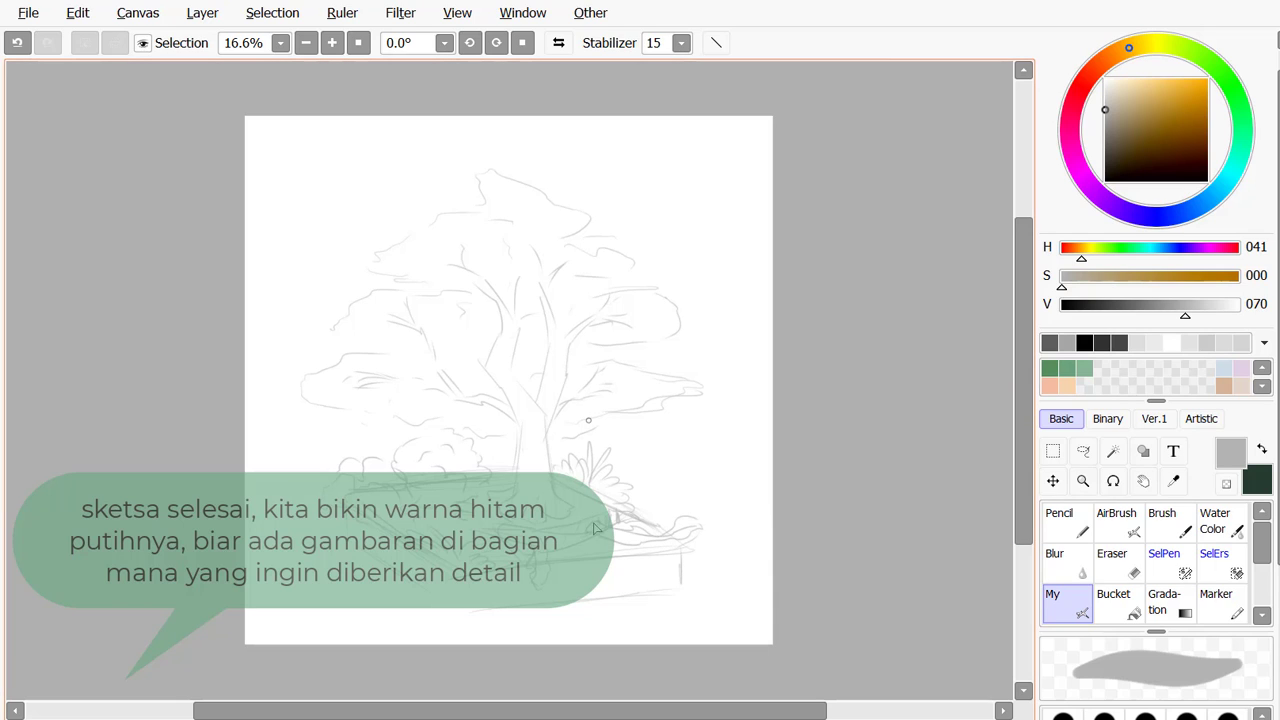
{"action": "left_click_drag", "start_coordinate": [676, 550], "coordinate": [560, 480]}
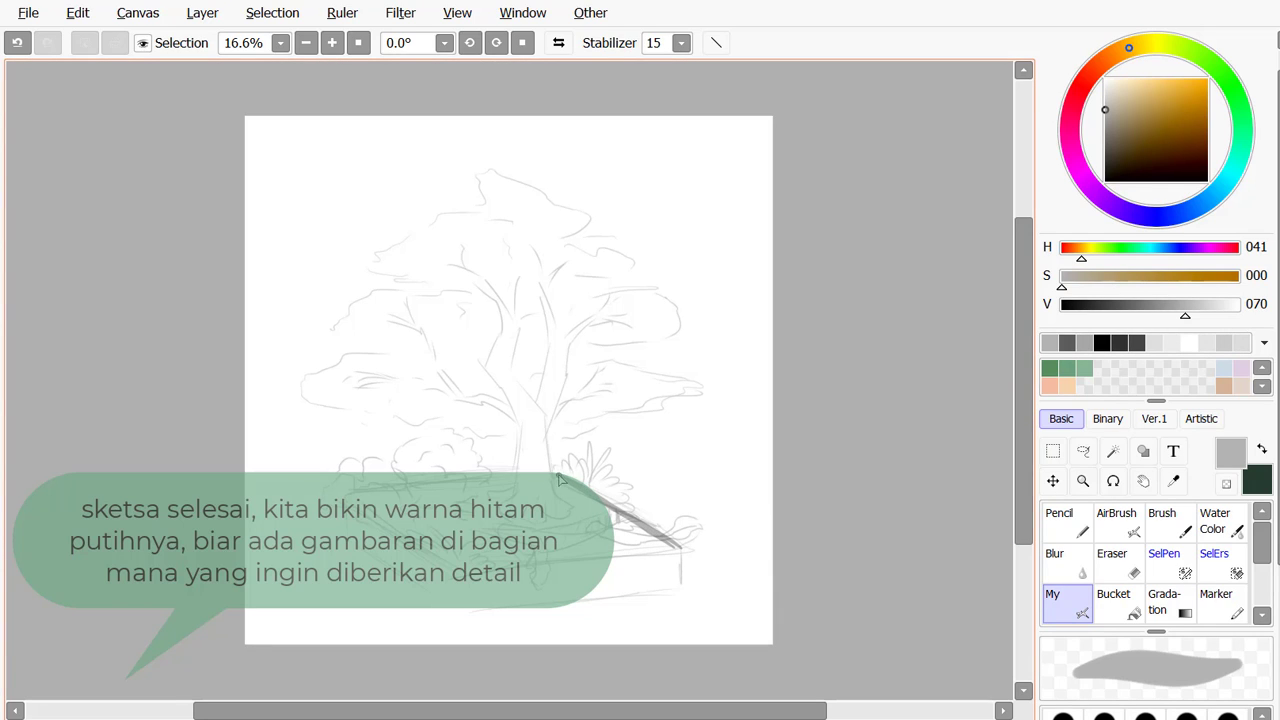
{"action": "left_click", "coordinate": [716, 42]}
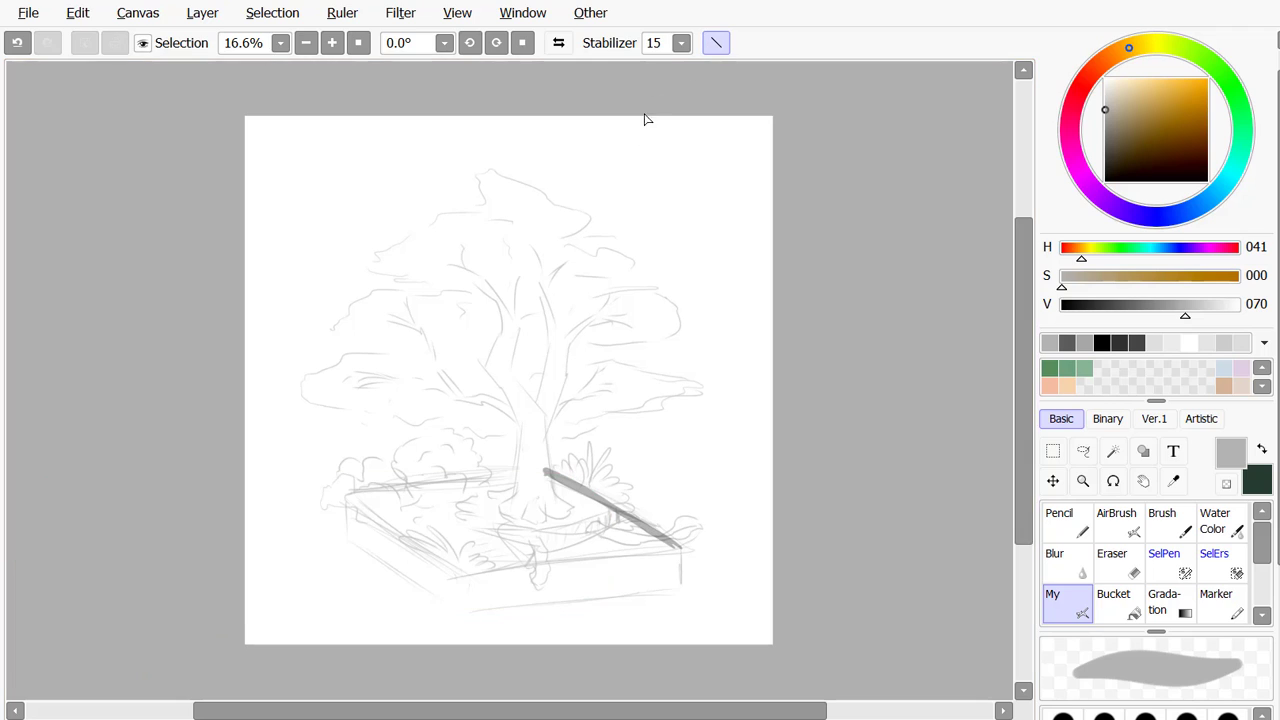
{"action": "mouse_move", "coordinate": [545, 471]}
{"action": "left_mouse_down"}
{"action": "mouse_move", "coordinate": [337, 509]}
{"action": "mouse_move", "coordinate": [352, 495]}
{"action": "left_mouse_up"}
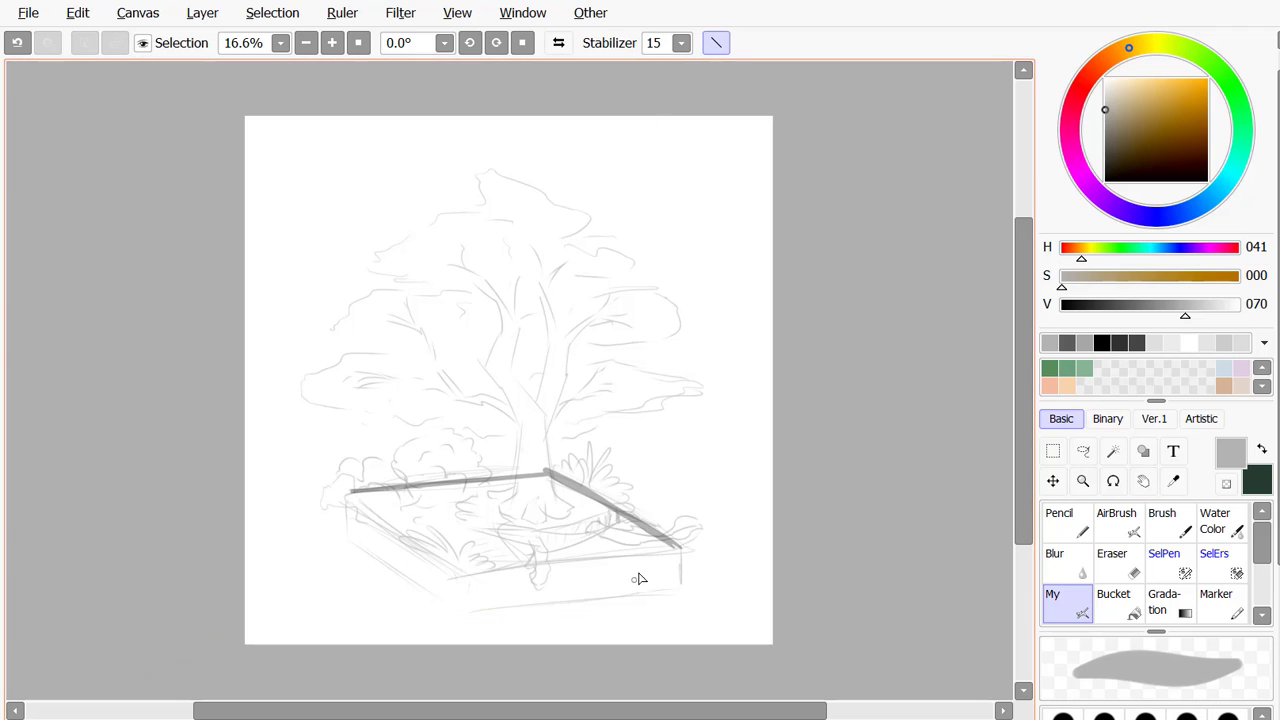
{"action": "mouse_move", "coordinate": [678, 547]}
{"action": "left_mouse_down"}
{"action": "mouse_move", "coordinate": [463, 580]}
{"action": "mouse_move", "coordinate": [349, 499]}
{"action": "left_mouse_up"}
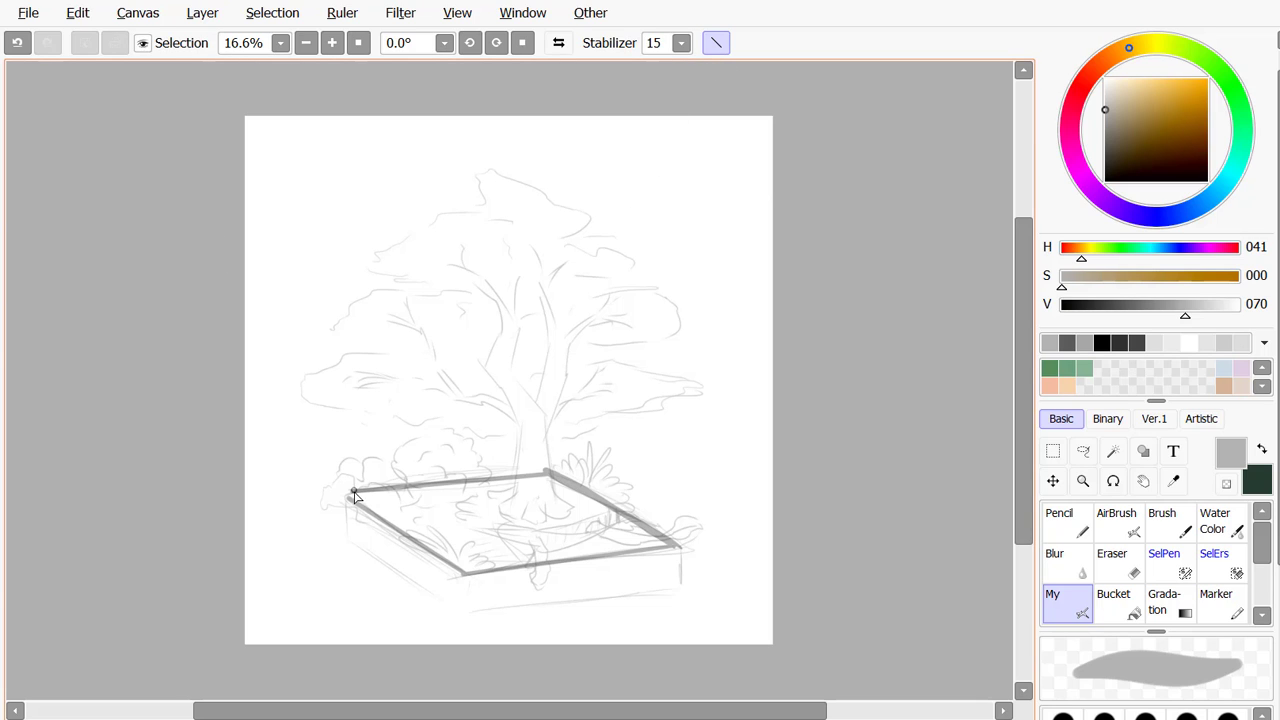
{"action": "left_click", "coordinate": [1115, 600]}
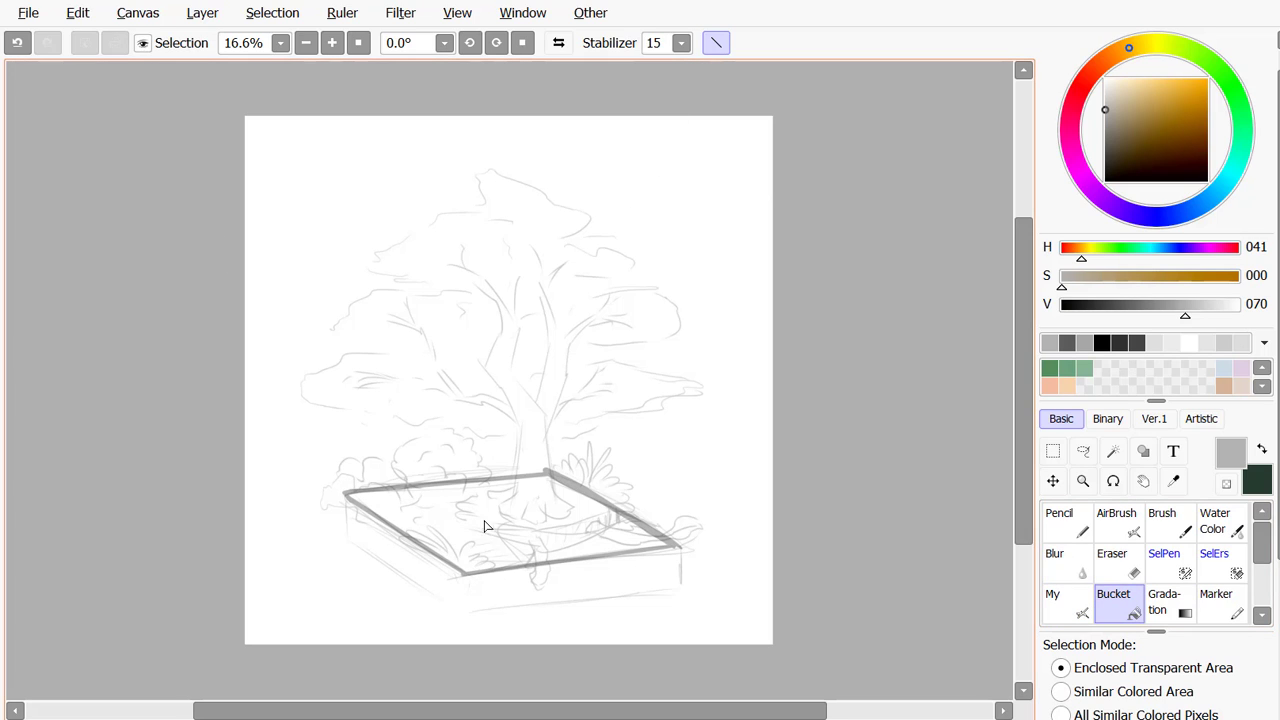
{"action": "left_click", "coordinate": [470, 518]}
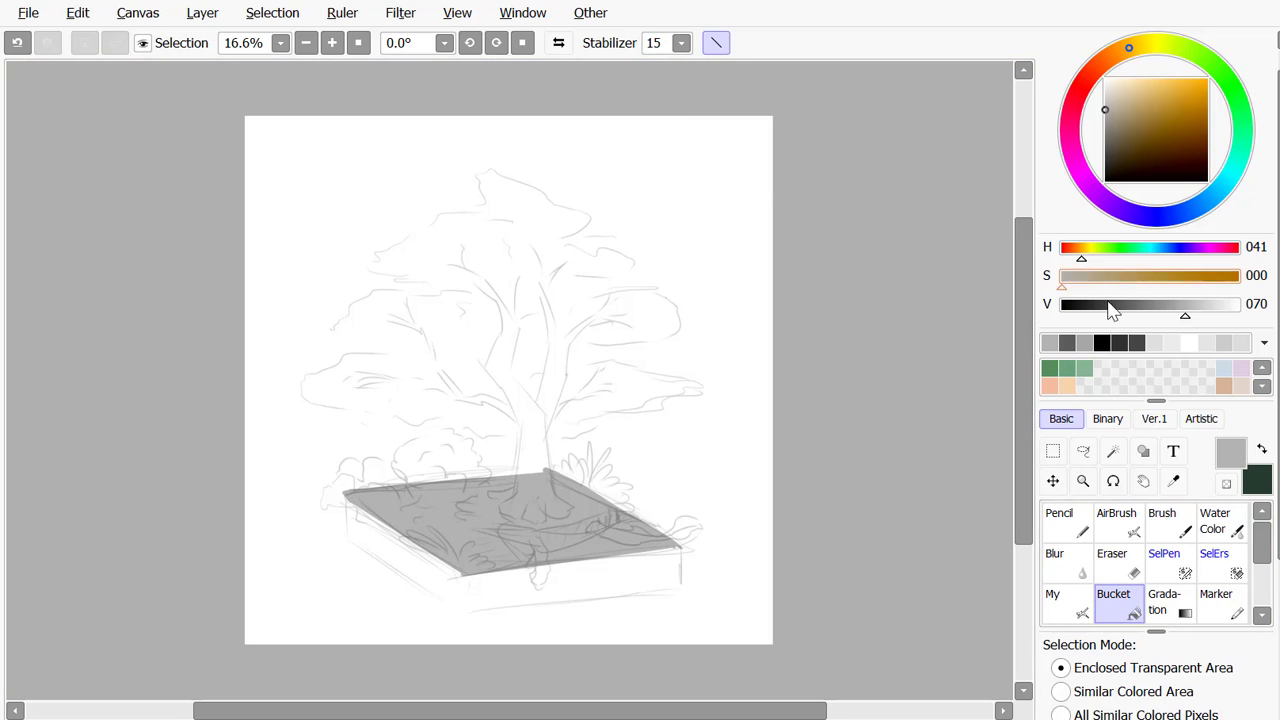
Outline the platform's two visible side faces with freehand My brush strokes in gray V 59
{"action": "left_click_drag", "start_coordinate": [1185, 305], "coordinate": [1166, 305]}
{"action": "left_click", "coordinate": [344, 525]}
{"action": "key", "text": "ctrl+z"}
{"action": "left_click", "coordinate": [716, 42]}
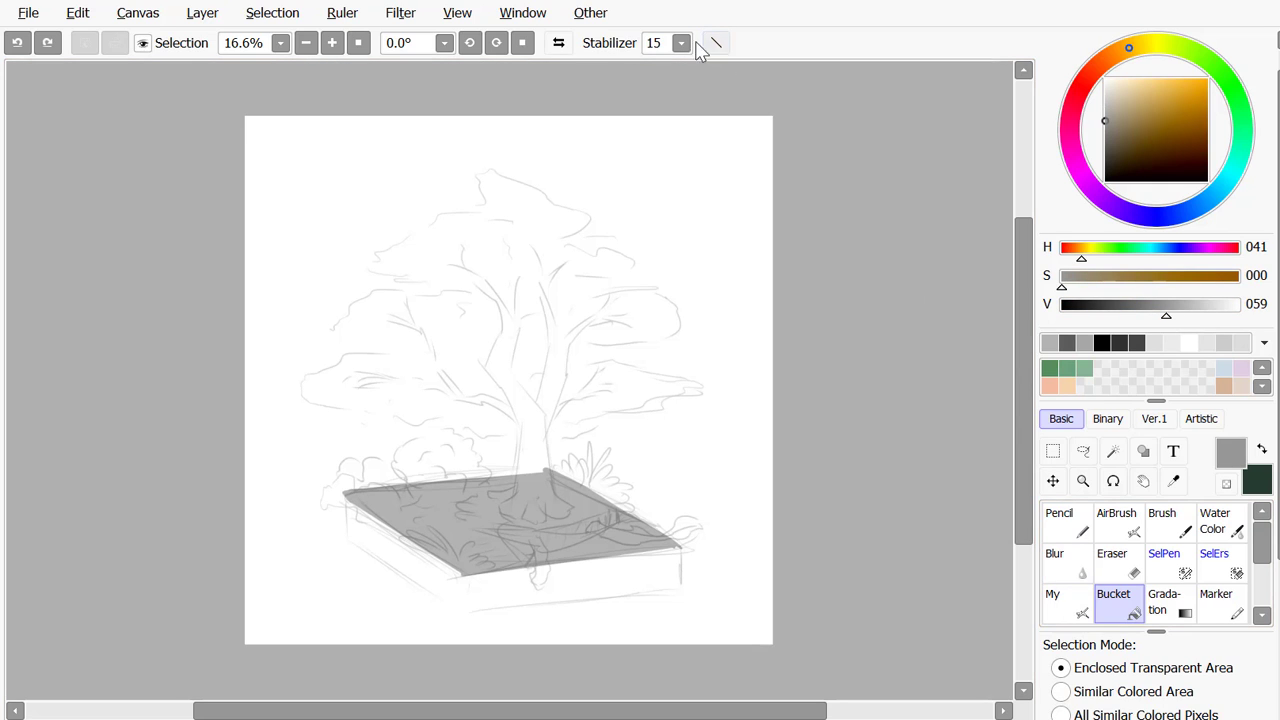
{"action": "left_click", "coordinate": [1062, 522]}
{"action": "left_click", "coordinate": [1068, 602]}
{"action": "mouse_move", "coordinate": [346, 496]}
{"action": "left_mouse_down"}
{"action": "mouse_move", "coordinate": [346, 541]}
{"action": "mouse_move", "coordinate": [428, 563]}
{"action": "mouse_move", "coordinate": [449, 608]}
{"action": "mouse_move", "coordinate": [347, 545]}
{"action": "left_mouse_up"}
{"action": "scroll", "coordinate": [1180, 600], "scroll_direction": "down", "scroll_amount": 2}
{"action": "left_click", "coordinate": [1237, 685]}
{"action": "left_click_drag", "start_coordinate": [676, 545], "coordinate": [676, 582]}
{"action": "key", "text": "End"}
{"action": "key", "text": "End"}
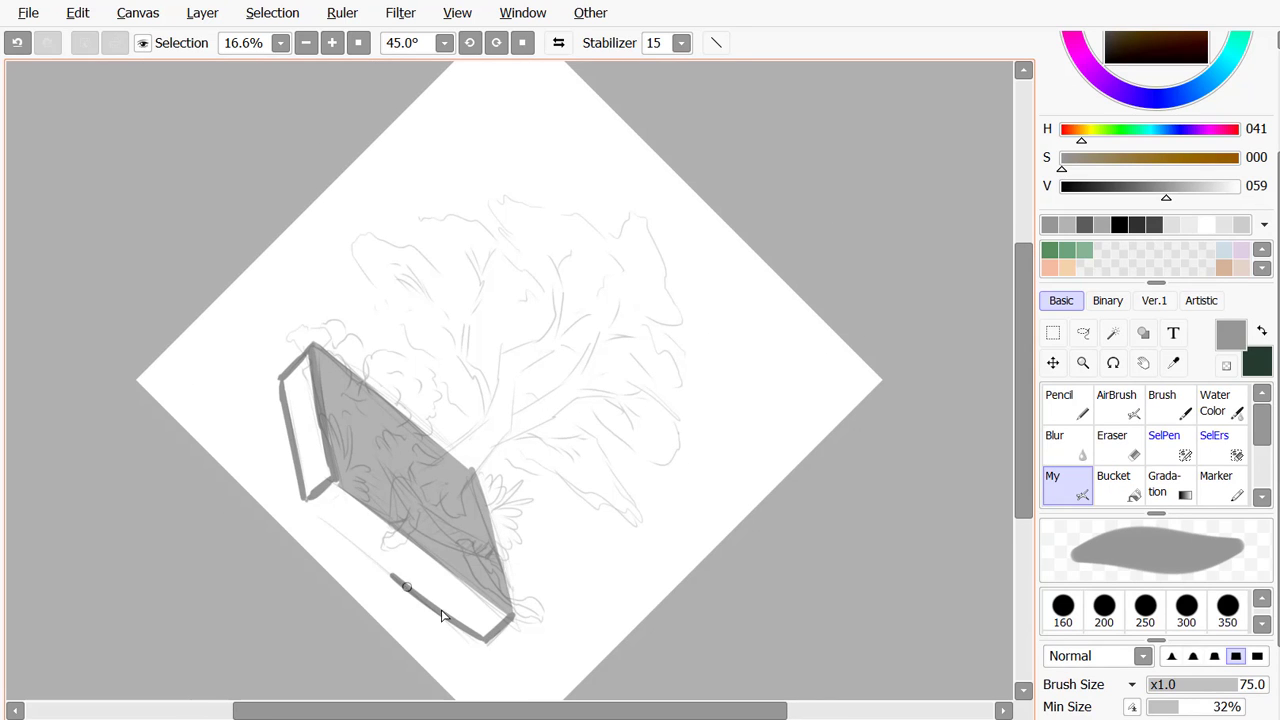
{"action": "key", "text": "Home"}
Fill both outlined side faces of the platform with the same gray using the Bucket
{"action": "left_click", "coordinate": [1139, 487]}
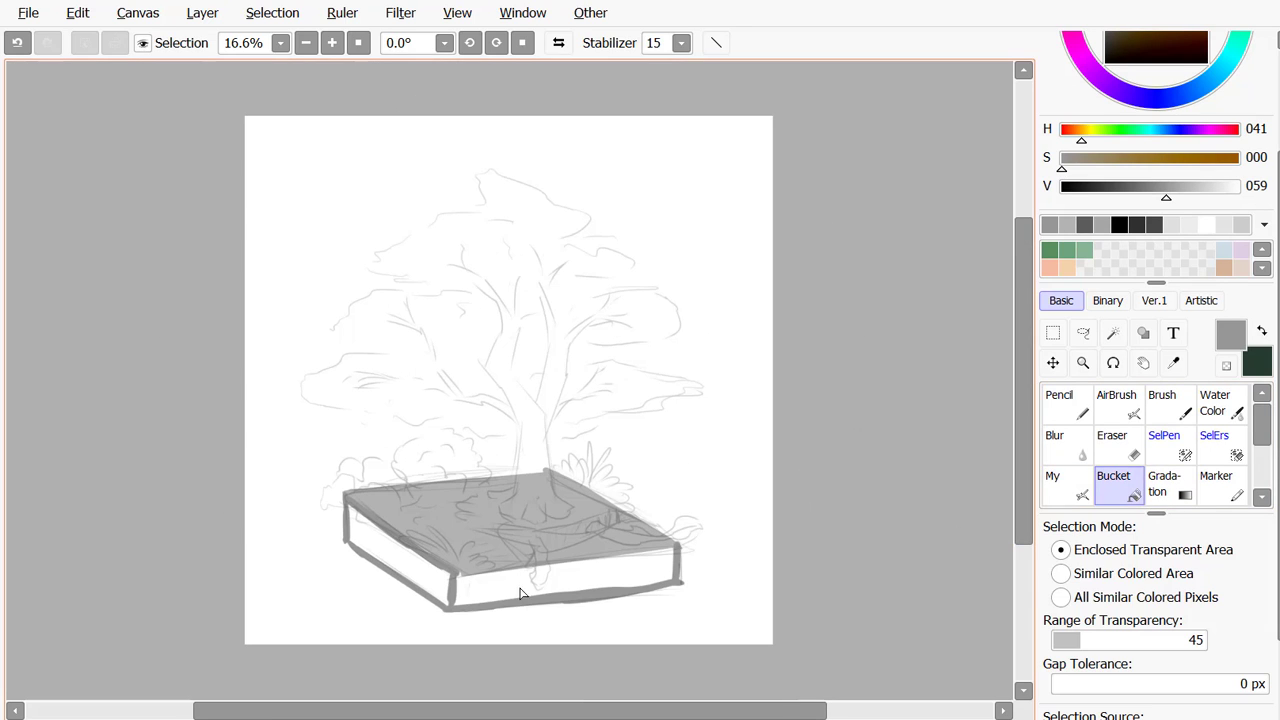
{"action": "left_click", "coordinate": [521, 586]}
{"action": "left_click", "coordinate": [401, 559]}
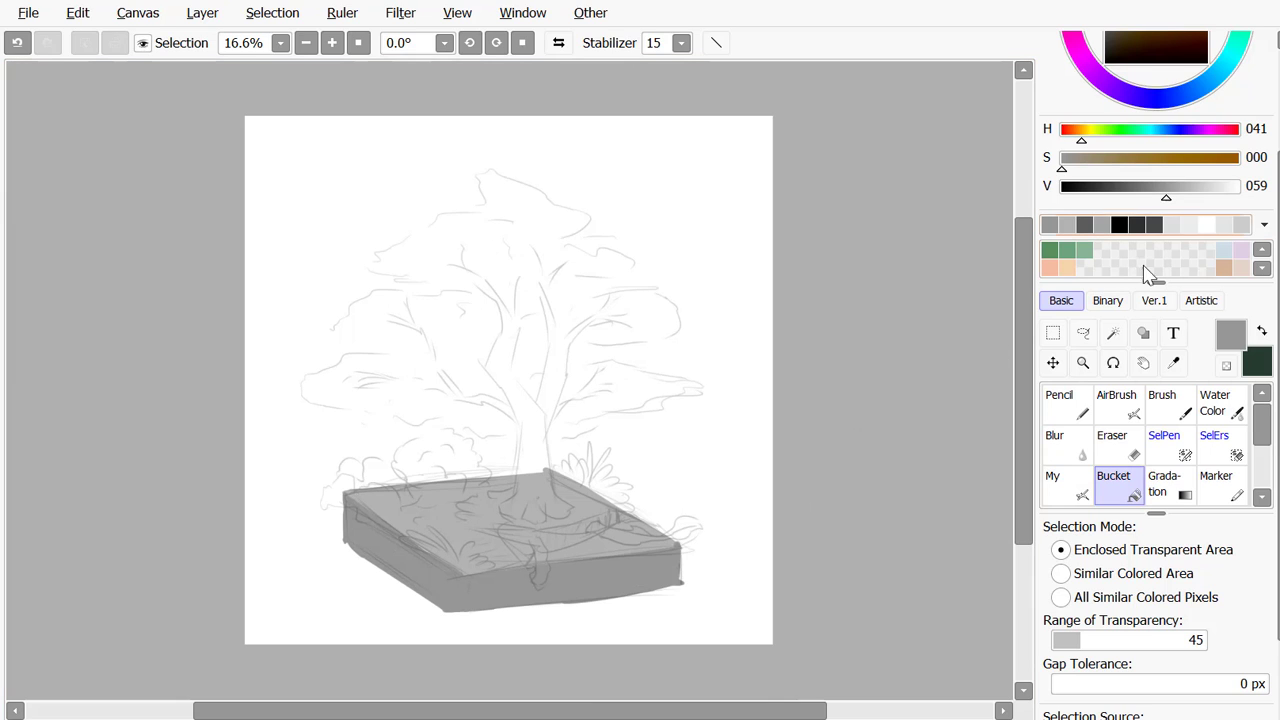
Outline the tree's trunk, root flare and main upright branches with the My brush, settling on gray V 58
{"action": "left_click_drag", "start_coordinate": [1150, 188], "coordinate": [1176, 188]}
{"action": "left_click", "coordinate": [1069, 490]}
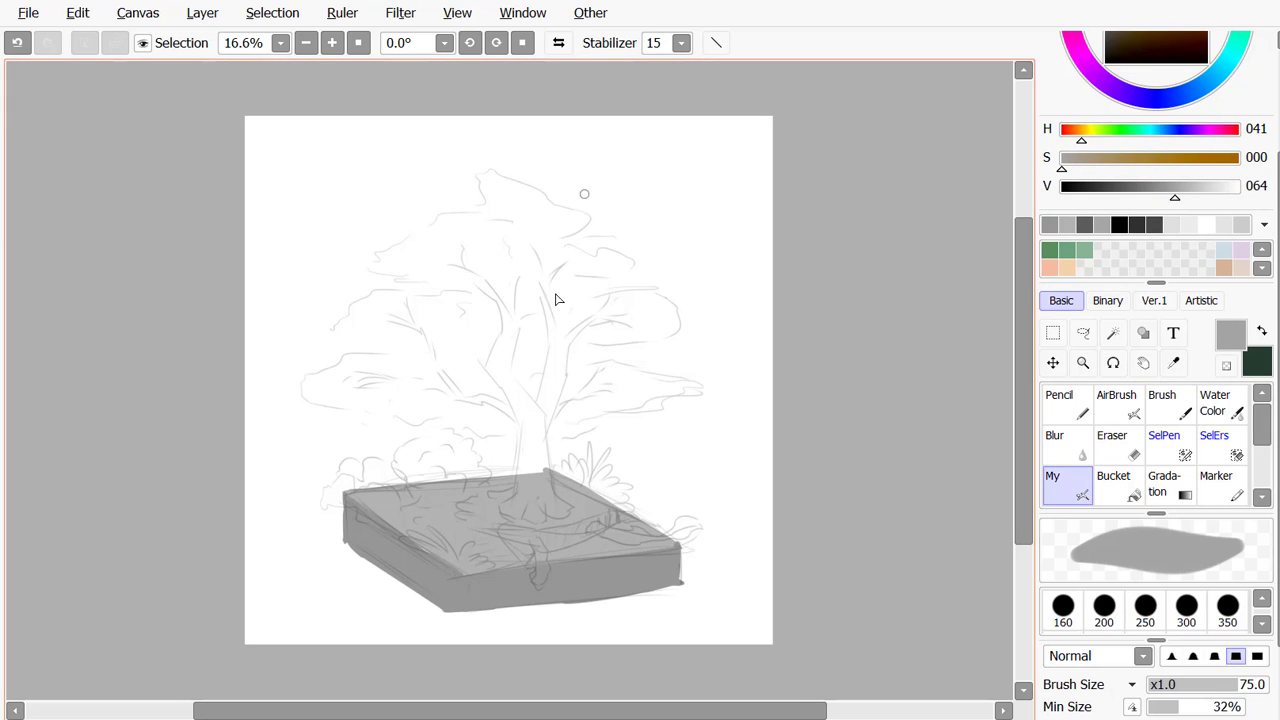
{"action": "mouse_move", "coordinate": [561, 504]}
{"action": "left_mouse_down"}
{"action": "mouse_move", "coordinate": [548, 507]}
{"action": "mouse_move", "coordinate": [551, 424]}
{"action": "mouse_move", "coordinate": [601, 311]}
{"action": "left_mouse_up"}
{"action": "left_click", "coordinate": [1164, 188]}
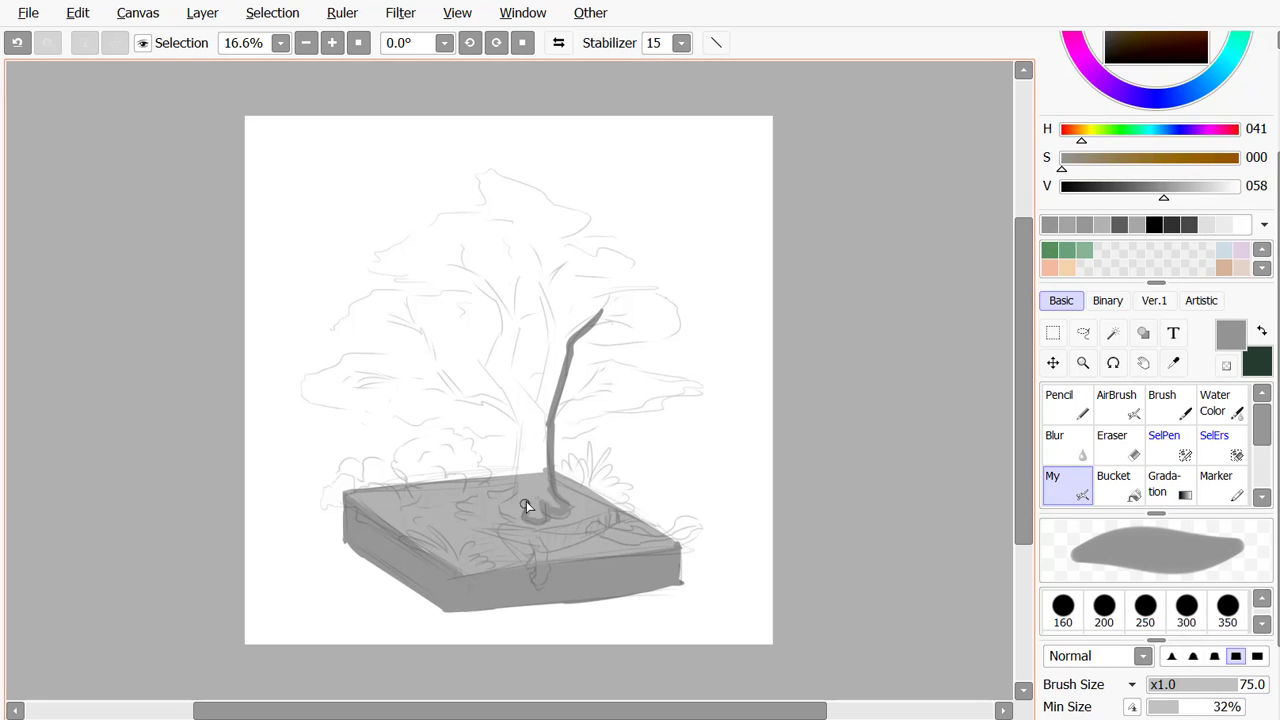
{"action": "mouse_move", "coordinate": [501, 507]}
{"action": "left_mouse_down"}
{"action": "mouse_move", "coordinate": [516, 420]}
{"action": "mouse_move", "coordinate": [485, 385]}
{"action": "mouse_move", "coordinate": [506, 313]}
{"action": "mouse_move", "coordinate": [531, 316]}
{"action": "mouse_move", "coordinate": [545, 410]}
{"action": "mouse_move", "coordinate": [539, 270]}
{"action": "left_mouse_up"}
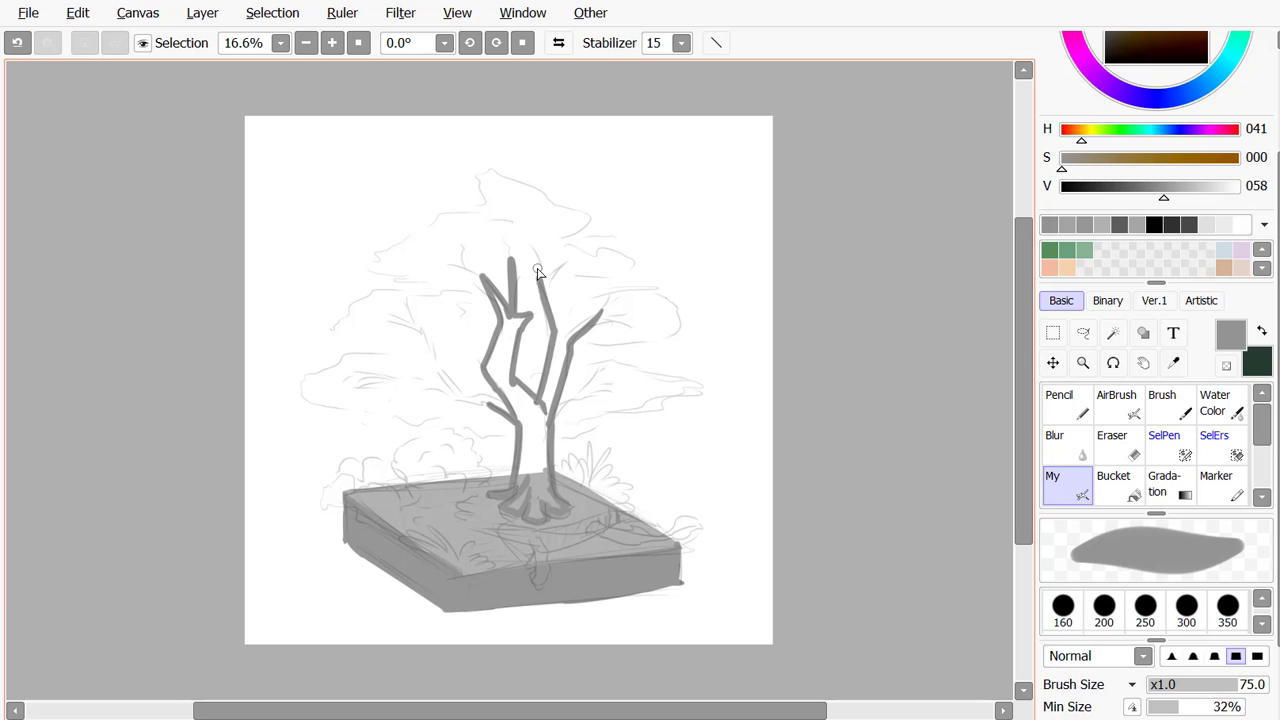
Extend the upper branches with forked twigs and add a low side branch on each side of the trunk
{"action": "left_click_drag", "start_coordinate": [560, 328], "coordinate": [546, 272]}
{"action": "left_click_drag", "start_coordinate": [569, 331], "coordinate": [605, 287]}
{"action": "left_click_drag", "start_coordinate": [598, 300], "coordinate": [638, 313]}
{"action": "mouse_move", "coordinate": [543, 270]}
{"action": "left_mouse_down"}
{"action": "mouse_move", "coordinate": [563, 252]}
{"action": "mouse_move", "coordinate": [500, 218]}
{"action": "mouse_move", "coordinate": [530, 255]}
{"action": "left_mouse_up"}
{"action": "left_click_drag", "start_coordinate": [474, 398], "coordinate": [434, 363]}
{"action": "mouse_move", "coordinate": [492, 407]}
{"action": "left_mouse_down"}
{"action": "mouse_move", "coordinate": [417, 392]}
{"action": "mouse_move", "coordinate": [429, 359]}
{"action": "mouse_move", "coordinate": [490, 400]}
{"action": "mouse_move", "coordinate": [602, 389]}
{"action": "left_mouse_up"}
{"action": "left_click_drag", "start_coordinate": [552, 430], "coordinate": [612, 388]}
{"action": "mouse_move", "coordinate": [606, 396]}
{"action": "left_mouse_down"}
{"action": "mouse_move", "coordinate": [606, 370]}
{"action": "mouse_move", "coordinate": [628, 382]}
{"action": "left_mouse_up"}
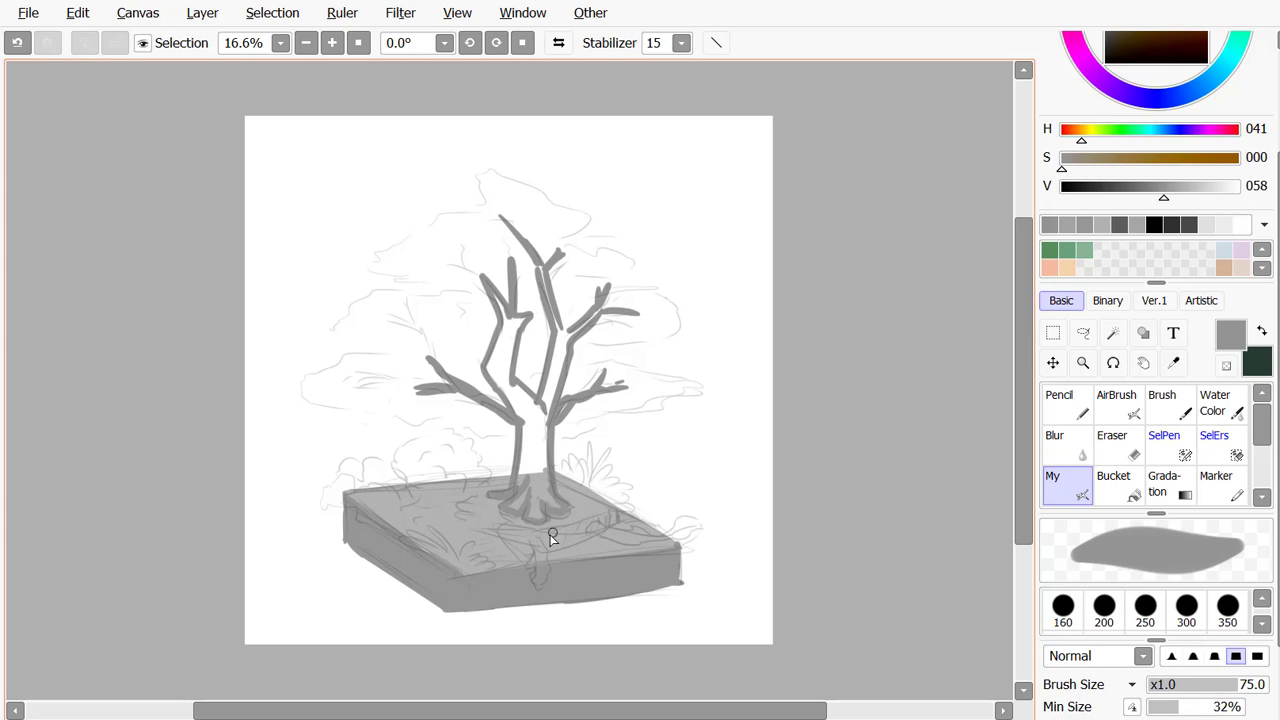
{"action": "left_click", "coordinate": [1113, 486]}
{"action": "left_click", "coordinate": [530, 436]}
{"action": "key", "text": "ctrl+z"}
Paint the inside of the trunk, roots and branches solid gray with the My brush at size 93
{"action": "left_click", "coordinate": [1062, 405]}
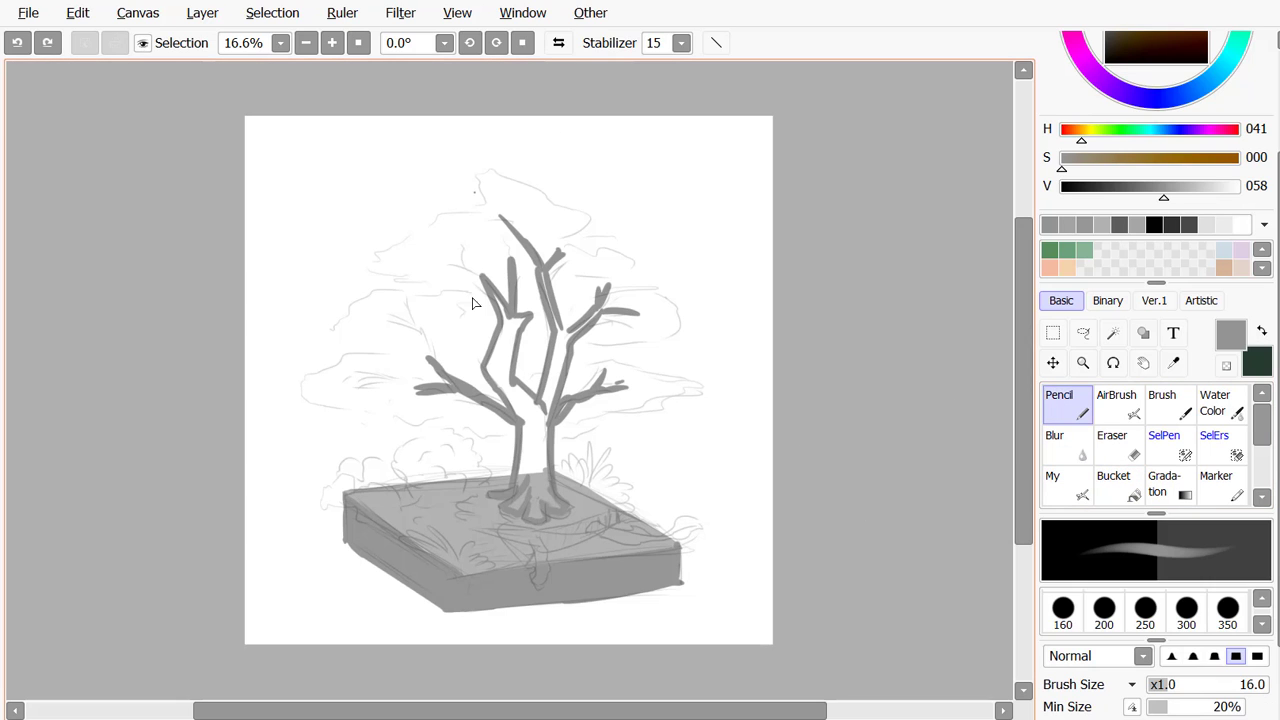
{"action": "left_click", "coordinate": [515, 497]}
{"action": "left_click", "coordinate": [1067, 485]}
{"action": "left_click_drag", "start_coordinate": [1228, 685], "coordinate": [1262, 685]}
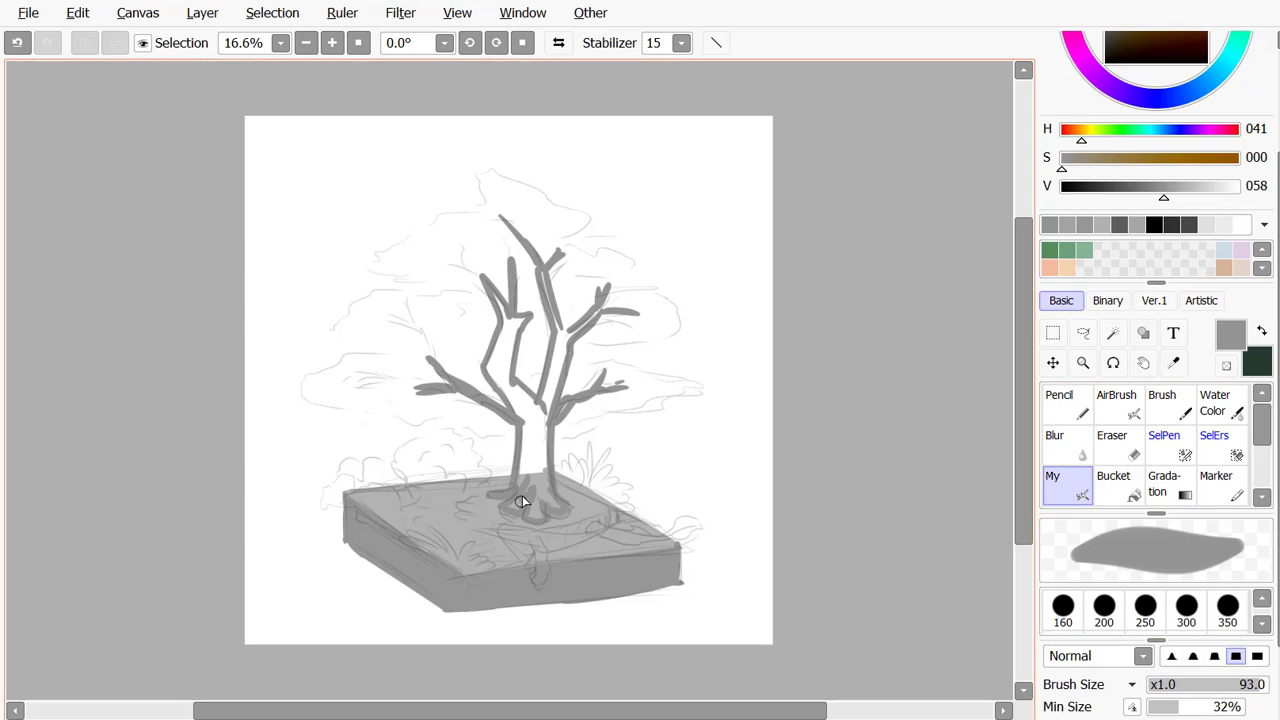
{"action": "mouse_move", "coordinate": [536, 500]}
{"action": "left_mouse_down"}
{"action": "mouse_move", "coordinate": [537, 425]}
{"action": "mouse_move", "coordinate": [505, 312]}
{"action": "mouse_move", "coordinate": [501, 373]}
{"action": "mouse_move", "coordinate": [530, 415]}
{"action": "mouse_move", "coordinate": [557, 393]}
{"action": "left_mouse_up"}
{"action": "left_click_drag", "start_coordinate": [542, 267], "coordinate": [608, 303]}
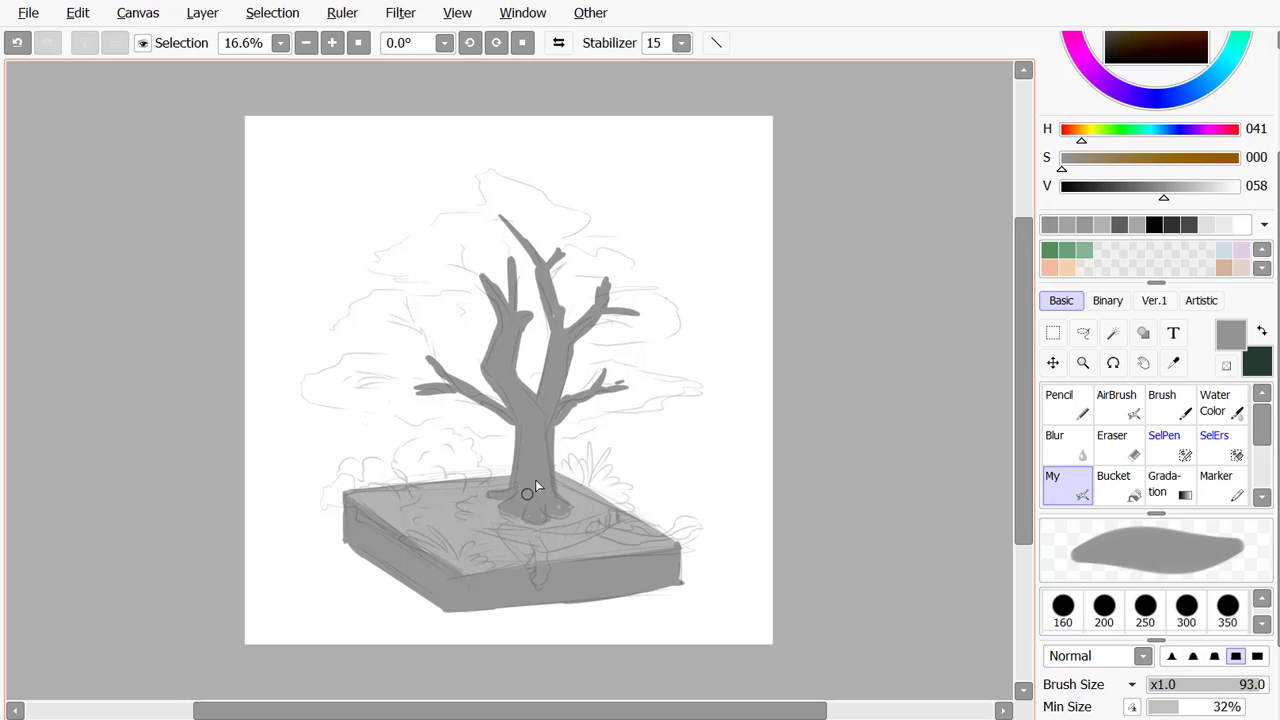
Block in the vine-like shapes over the platform edges, the round bush, the leafy tuft and the ground plants in the same gray
{"action": "mouse_move", "coordinate": [606, 543]}
{"action": "left_mouse_down"}
{"action": "mouse_move", "coordinate": [609, 531]}
{"action": "mouse_move", "coordinate": [698, 522]}
{"action": "left_mouse_up"}
{"action": "mouse_move", "coordinate": [540, 542]}
{"action": "left_mouse_down"}
{"action": "mouse_move", "coordinate": [537, 580]}
{"action": "mouse_move", "coordinate": [548, 552]}
{"action": "left_mouse_up"}
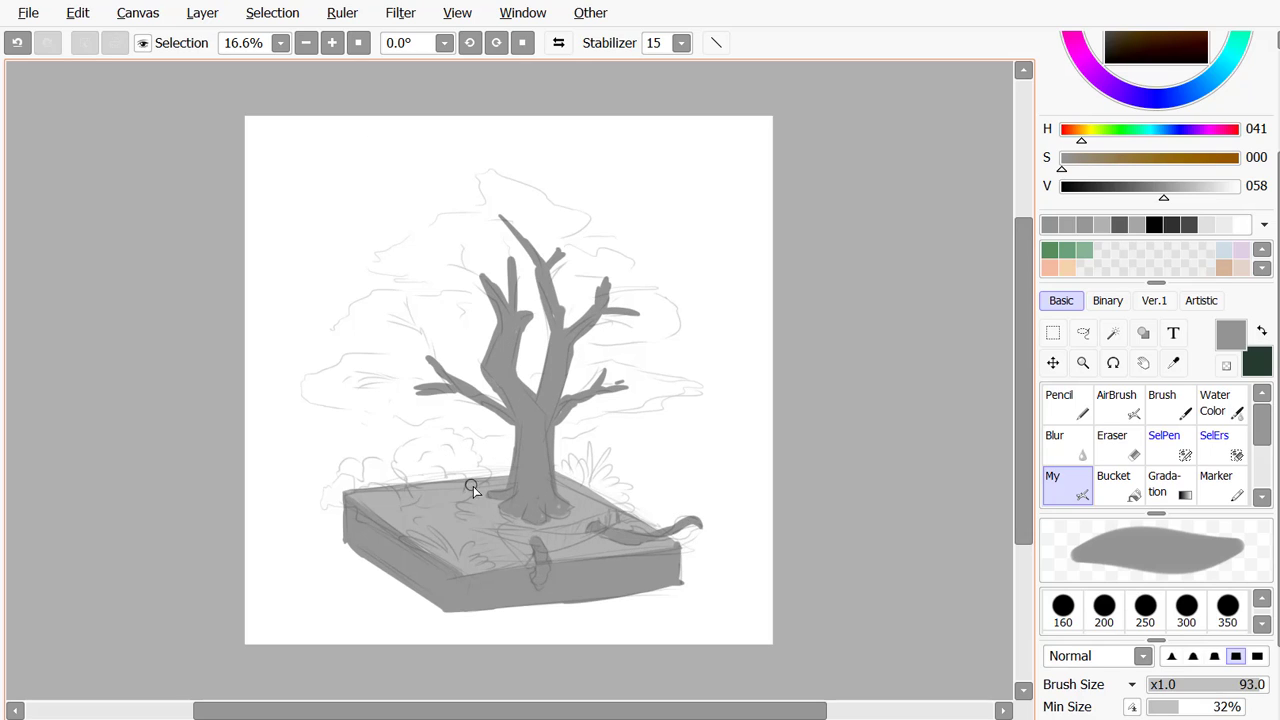
{"action": "mouse_move", "coordinate": [472, 490]}
{"action": "left_mouse_down"}
{"action": "mouse_move", "coordinate": [447, 428]}
{"action": "mouse_move", "coordinate": [399, 463]}
{"action": "mouse_move", "coordinate": [466, 478]}
{"action": "mouse_move", "coordinate": [412, 480]}
{"action": "mouse_move", "coordinate": [462, 462]}
{"action": "mouse_move", "coordinate": [425, 447]}
{"action": "mouse_move", "coordinate": [440, 472]}
{"action": "mouse_move", "coordinate": [386, 463]}
{"action": "left_mouse_up"}
{"action": "mouse_move", "coordinate": [574, 492]}
{"action": "left_mouse_down"}
{"action": "mouse_move", "coordinate": [588, 442]}
{"action": "mouse_move", "coordinate": [630, 506]}
{"action": "mouse_move", "coordinate": [598, 525]}
{"action": "mouse_move", "coordinate": [529, 532]}
{"action": "mouse_move", "coordinate": [563, 536]}
{"action": "left_mouse_up"}
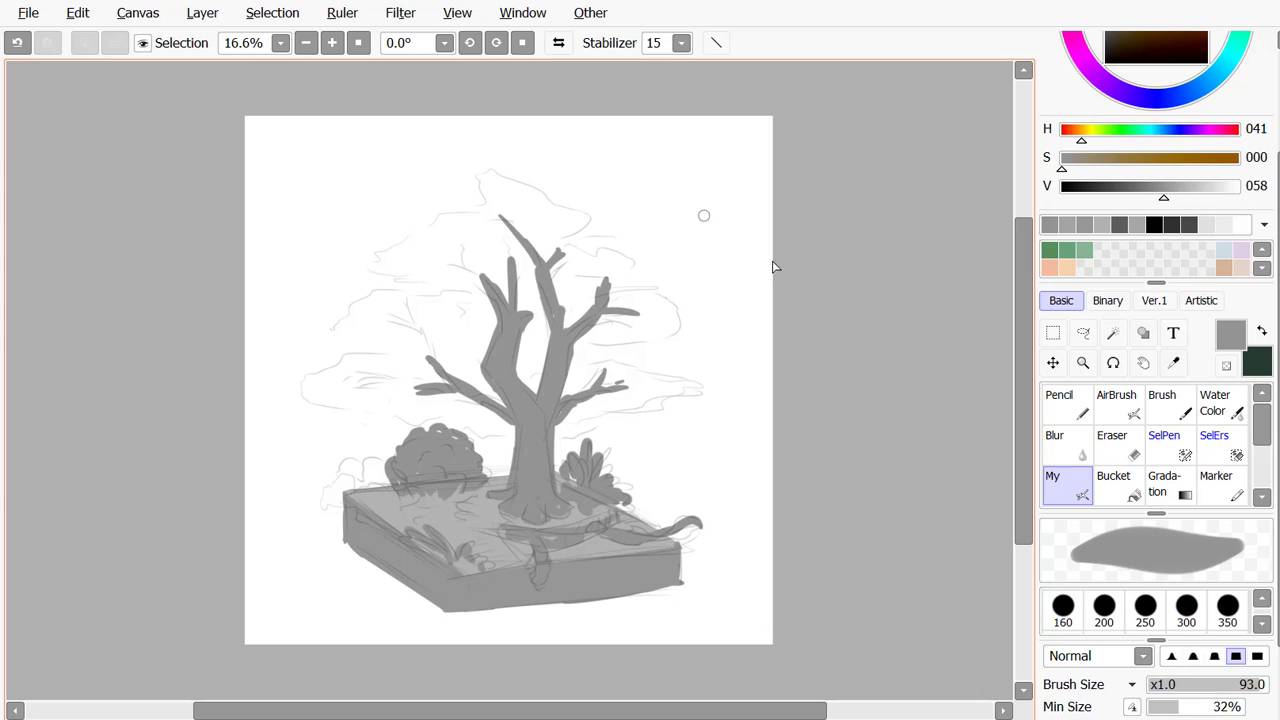
Outline the crown and outer foliage clumps with My brush strokes in a darker gray, V 48
{"action": "left_click", "coordinate": [1163, 220]}
{"action": "key", "text": "End"}
{"action": "key", "text": "Home"}
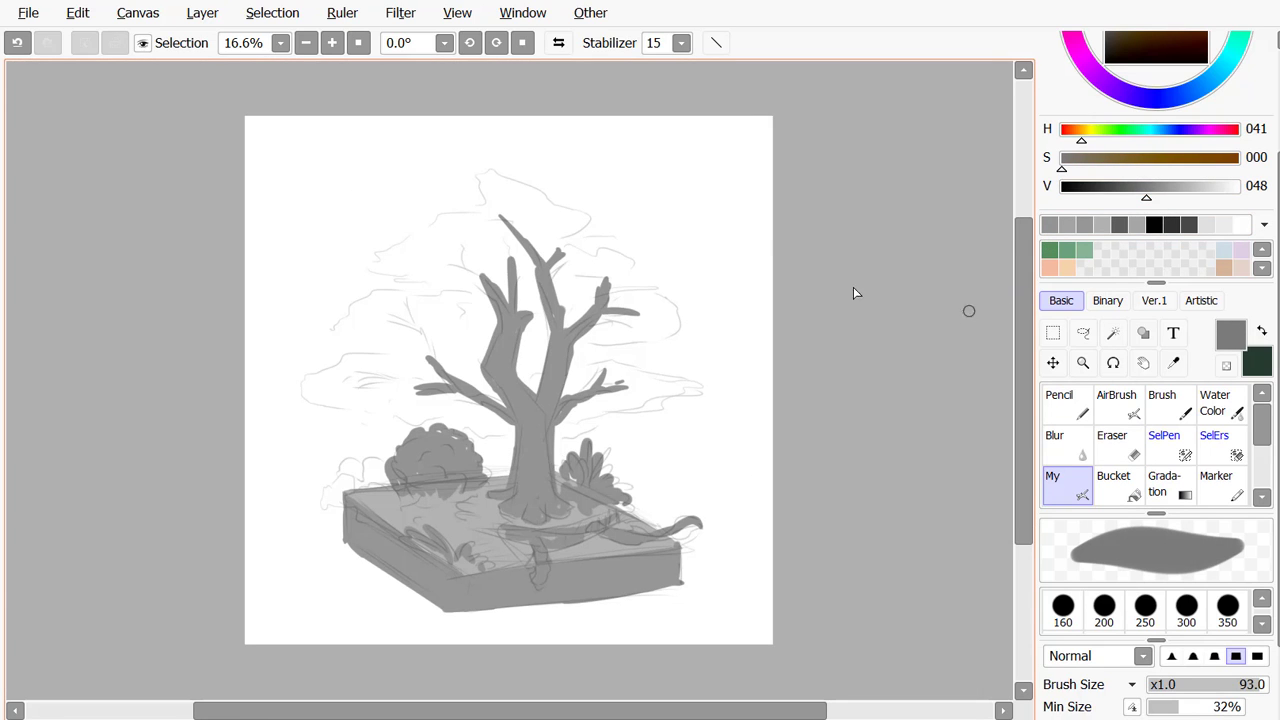
{"action": "mouse_move", "coordinate": [562, 266]}
{"action": "left_mouse_down"}
{"action": "mouse_move", "coordinate": [590, 232]}
{"action": "mouse_move", "coordinate": [479, 179]}
{"action": "mouse_move", "coordinate": [439, 232]}
{"action": "mouse_move", "coordinate": [386, 261]}
{"action": "mouse_move", "coordinate": [427, 260]}
{"action": "left_mouse_up"}
{"action": "mouse_move", "coordinate": [594, 248]}
{"action": "left_mouse_down"}
{"action": "mouse_move", "coordinate": [645, 267]}
{"action": "mouse_move", "coordinate": [613, 270]}
{"action": "left_mouse_up"}
{"action": "mouse_move", "coordinate": [466, 340]}
{"action": "left_mouse_down"}
{"action": "mouse_move", "coordinate": [350, 322]}
{"action": "mouse_move", "coordinate": [300, 355]}
{"action": "left_mouse_up"}
{"action": "left_click_drag", "start_coordinate": [295, 375], "coordinate": [407, 398]}
{"action": "left_click_drag", "start_coordinate": [474, 374], "coordinate": [468, 385]}
{"action": "mouse_move", "coordinate": [588, 362]}
{"action": "left_mouse_down"}
{"action": "mouse_move", "coordinate": [749, 380]}
{"action": "mouse_move", "coordinate": [580, 365]}
{"action": "left_mouse_up"}
{"action": "mouse_move", "coordinate": [584, 292]}
{"action": "left_mouse_down"}
{"action": "mouse_move", "coordinate": [710, 305]}
{"action": "mouse_move", "coordinate": [586, 292]}
{"action": "left_mouse_up"}
{"action": "left_click_drag", "start_coordinate": [405, 261], "coordinate": [498, 275]}
{"action": "left_click_drag", "start_coordinate": [514, 232], "coordinate": [540, 237]}
{"action": "left_click_drag", "start_coordinate": [511, 263], "coordinate": [501, 274]}
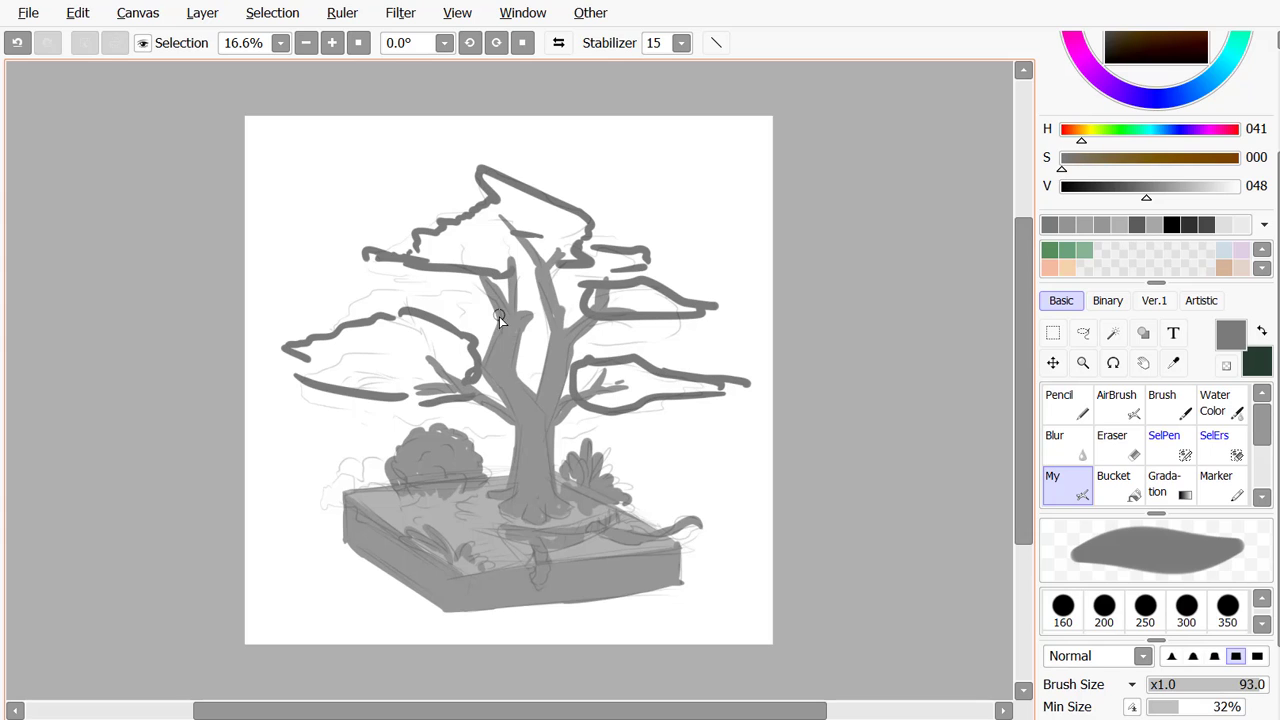
Add inner foliage outlines across the middle branches and close the open end of the large lower left clump
{"action": "left_click_drag", "start_coordinate": [523, 316], "coordinate": [534, 319]}
{"action": "left_click_drag", "start_coordinate": [485, 302], "coordinate": [408, 313]}
{"action": "left_click_drag", "start_coordinate": [481, 299], "coordinate": [456, 302]}
{"action": "left_click_drag", "start_coordinate": [600, 322], "coordinate": [636, 353]}
{"action": "mouse_move", "coordinate": [456, 273]}
{"action": "left_mouse_down"}
{"action": "mouse_move", "coordinate": [400, 286]}
{"action": "mouse_move", "coordinate": [392, 318]}
{"action": "left_mouse_up"}
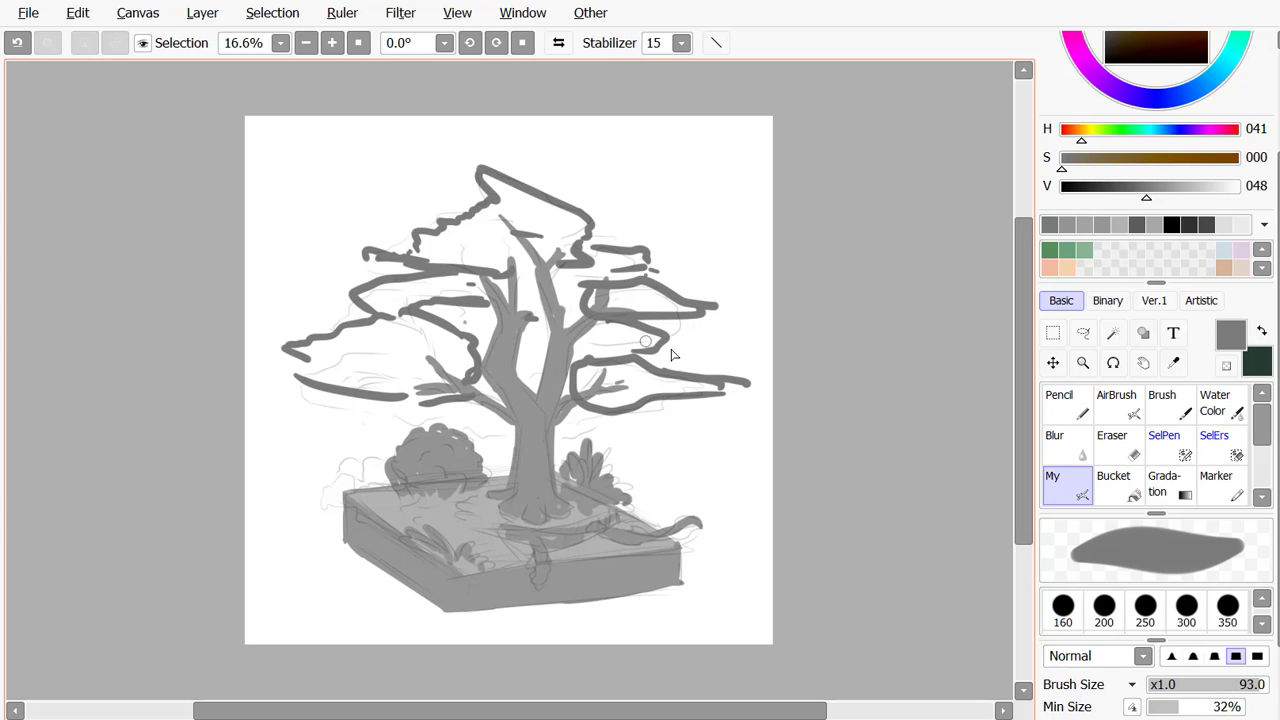
{"action": "left_click_drag", "start_coordinate": [645, 341], "coordinate": [673, 351]}
{"action": "left_click_drag", "start_coordinate": [510, 336], "coordinate": [570, 356]}
{"action": "mouse_move", "coordinate": [455, 360]}
{"action": "left_mouse_down"}
{"action": "mouse_move", "coordinate": [565, 384]}
{"action": "mouse_move", "coordinate": [534, 344]}
{"action": "mouse_move", "coordinate": [450, 362]}
{"action": "left_mouse_up"}
{"action": "left_click_drag", "start_coordinate": [506, 320], "coordinate": [608, 302]}
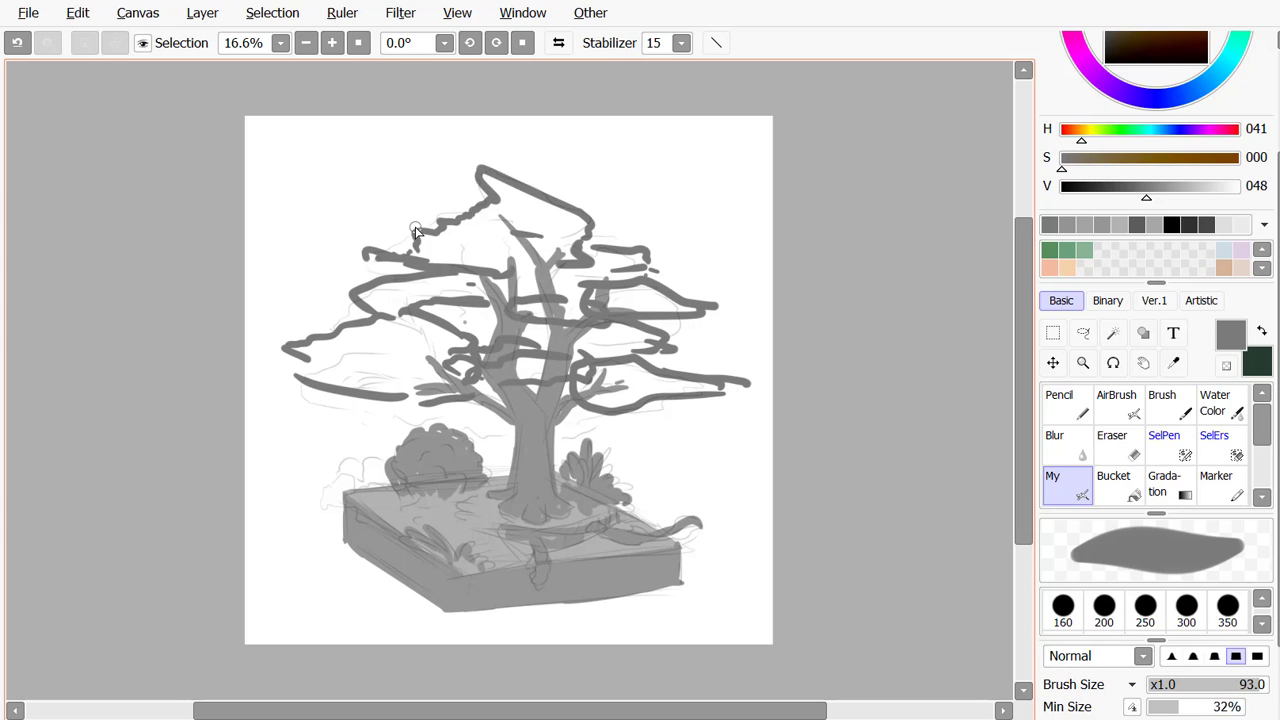
{"action": "left_click_drag", "start_coordinate": [290, 352], "coordinate": [300, 383]}
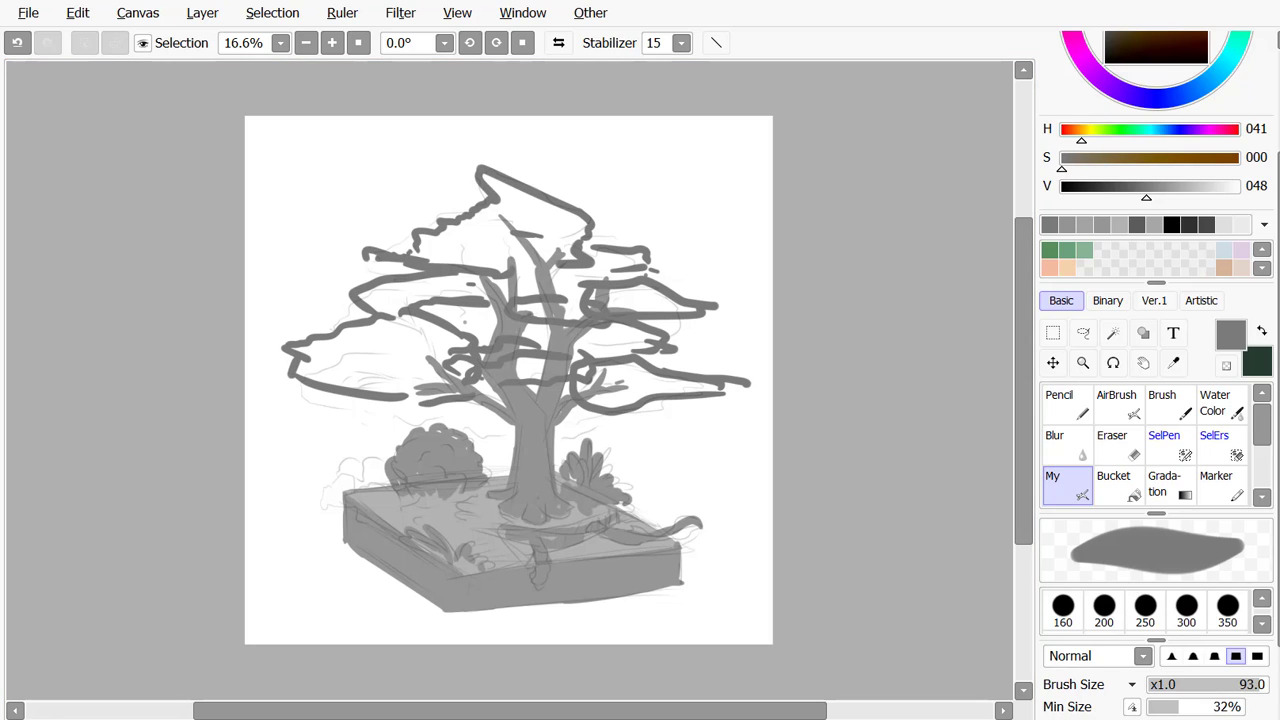
{"action": "key", "text": "Escape"}
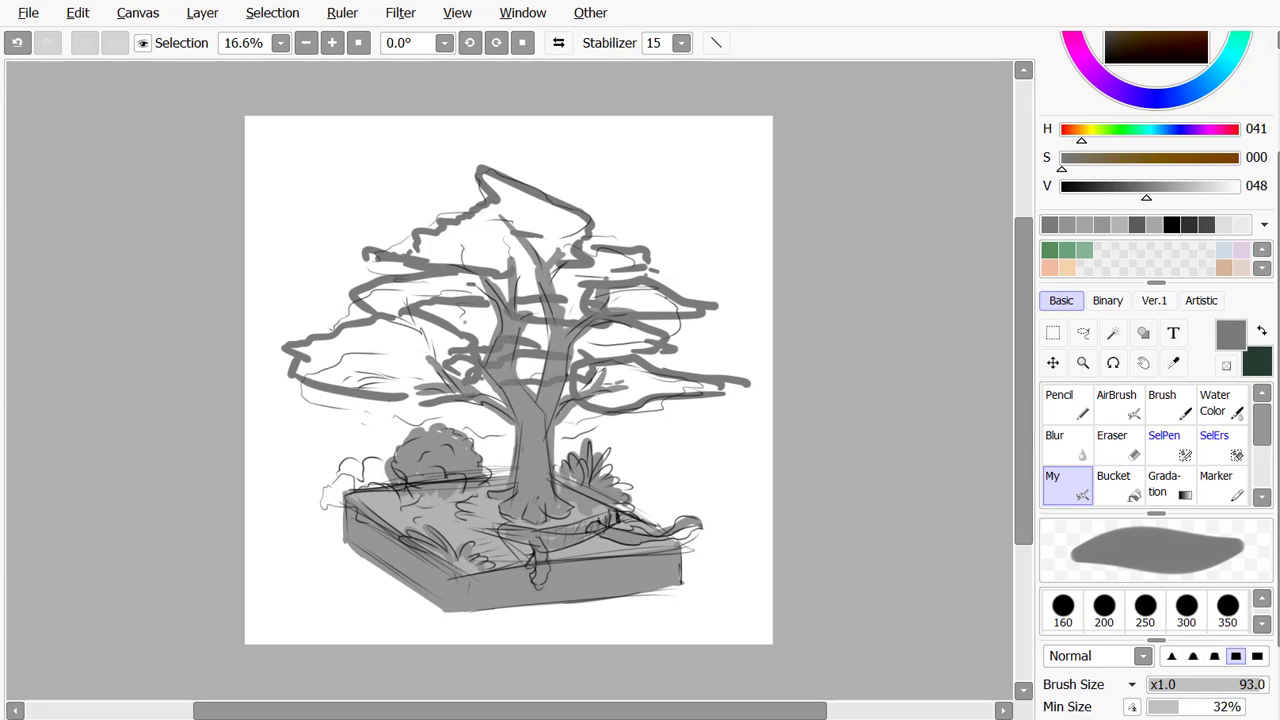
{"action": "scroll", "coordinate": [1156, 300], "scroll_direction": "up", "scroll_amount": 3}
{"action": "left_click", "coordinate": [1146, 141]}
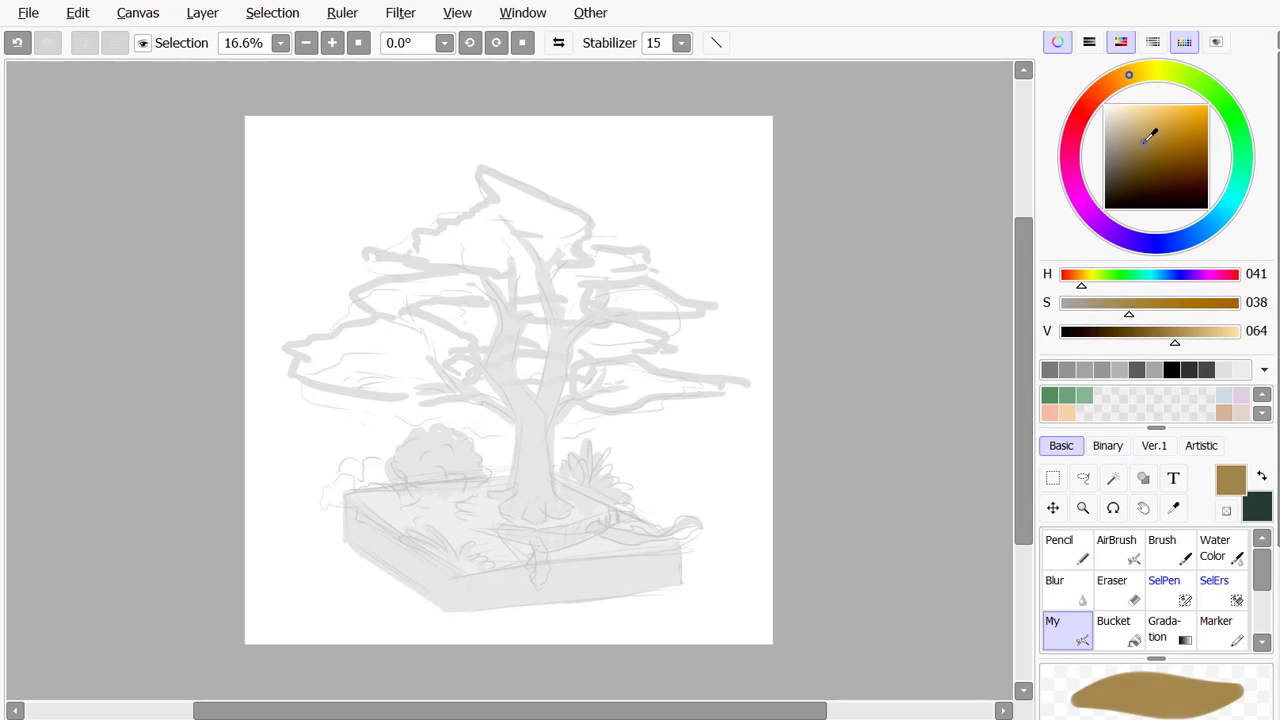
{"action": "left_click_drag", "start_coordinate": [1150, 135], "coordinate": [1133, 137]}
{"action": "left_click_drag", "start_coordinate": [680, 541], "coordinate": [557, 482]}
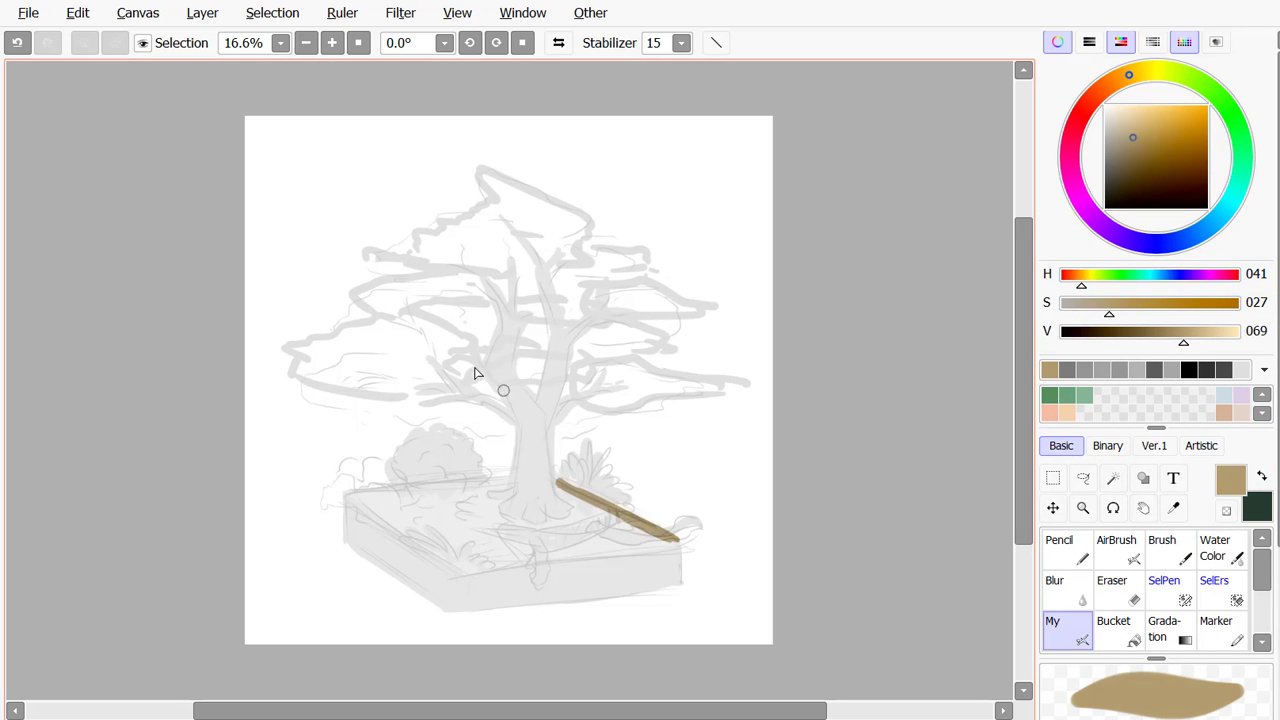
{"action": "key", "text": "ctrl+z"}
Outline the platform's top face in green H 128, S 35, V 49 with the My brush and fill it using the Bucket
{"action": "left_click", "coordinate": [1050, 396]}
{"action": "left_click", "coordinate": [1145, 137]}
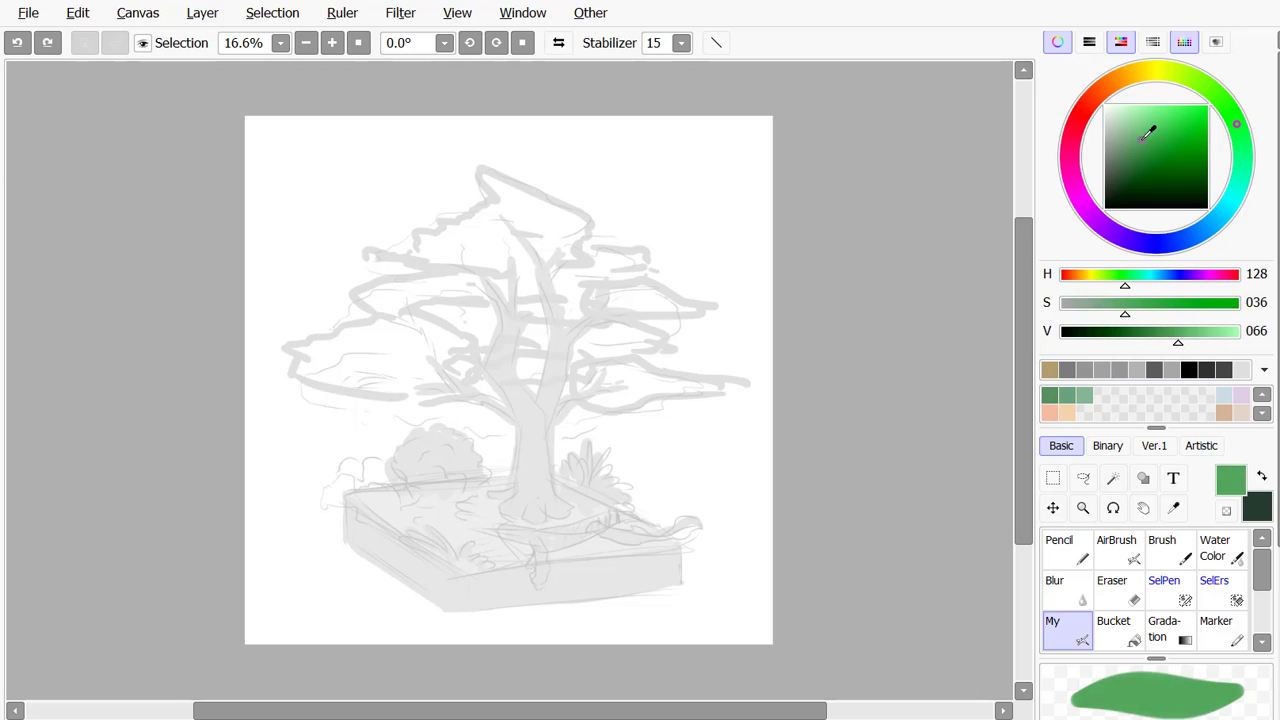
{"action": "left_click_drag", "start_coordinate": [1143, 138], "coordinate": [1140, 157]}
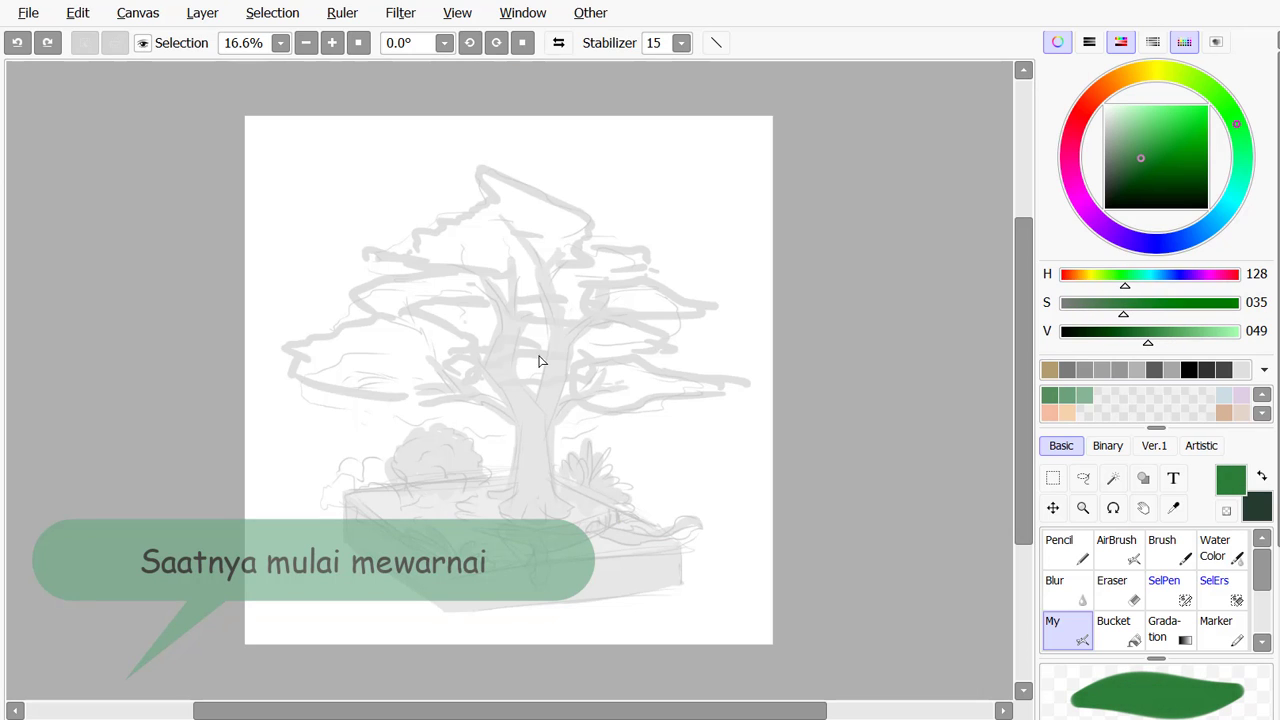
{"action": "left_click_drag", "start_coordinate": [668, 537], "coordinate": [535, 478]}
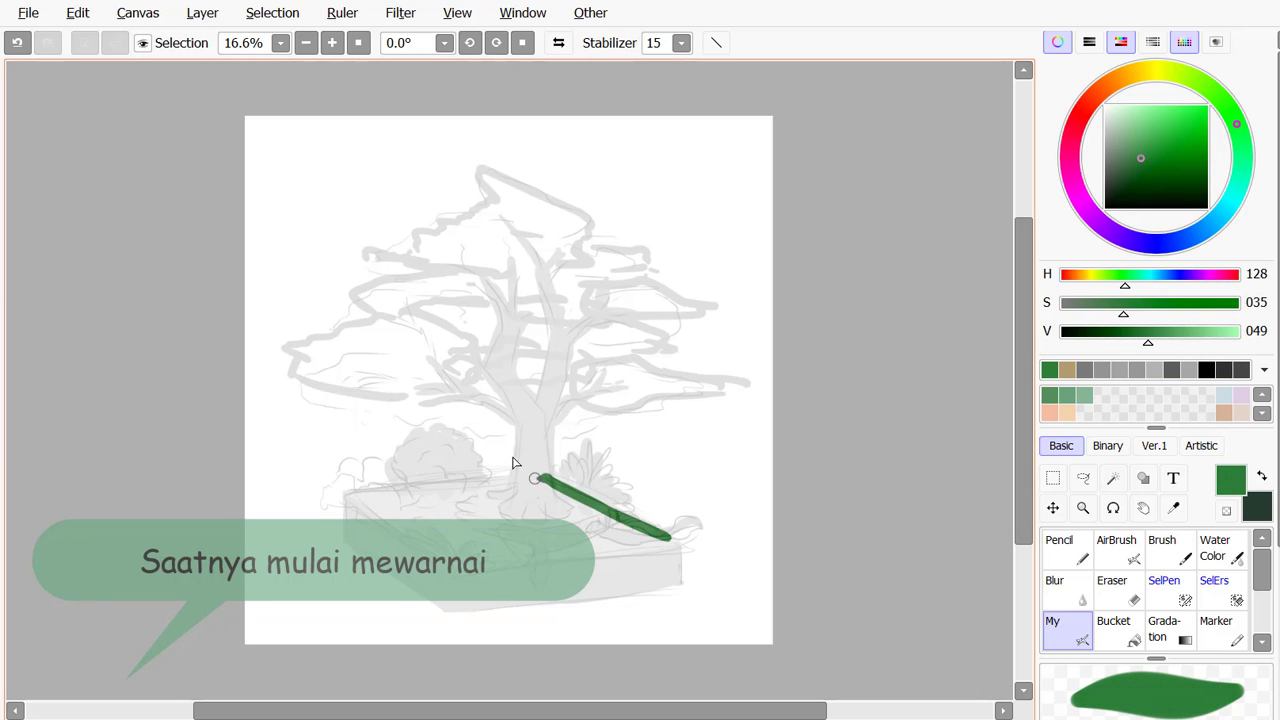
{"action": "left_click_drag", "start_coordinate": [645, 530], "coordinate": [670, 546]}
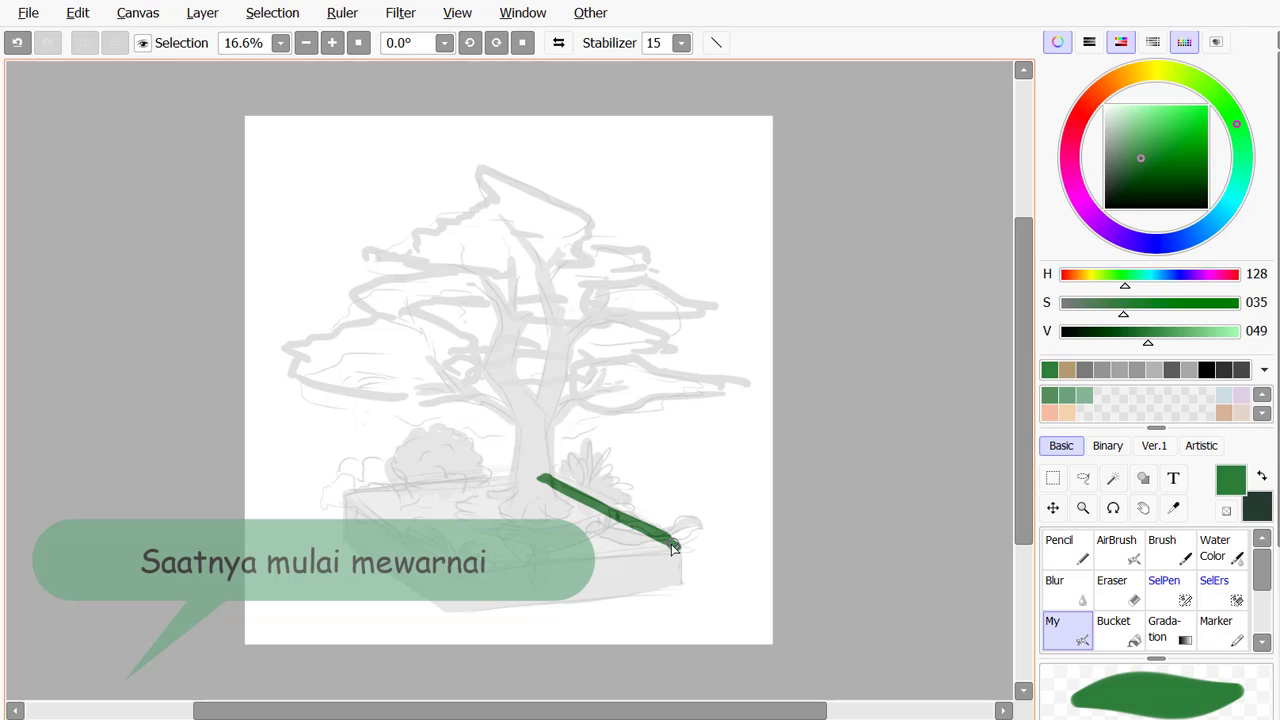
{"action": "left_click", "coordinate": [715, 44]}
{"action": "left_click", "coordinate": [358, 497]}
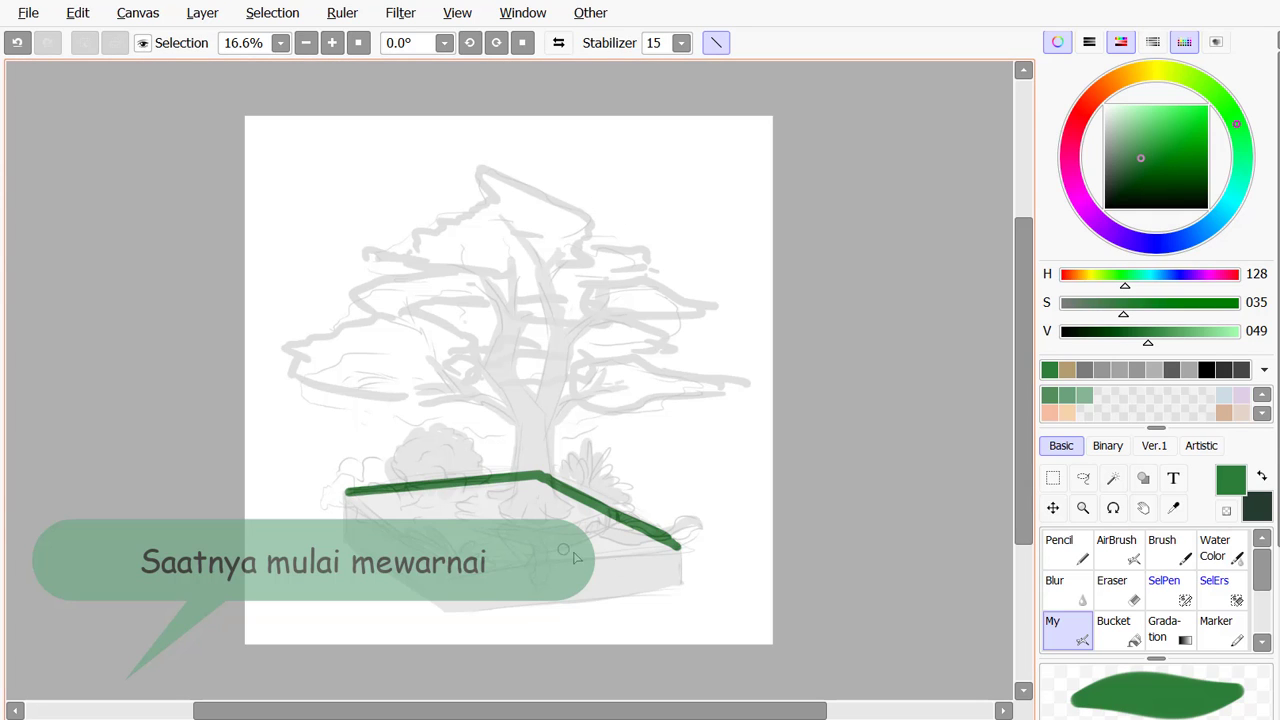
{"action": "left_click", "coordinate": [455, 573]}
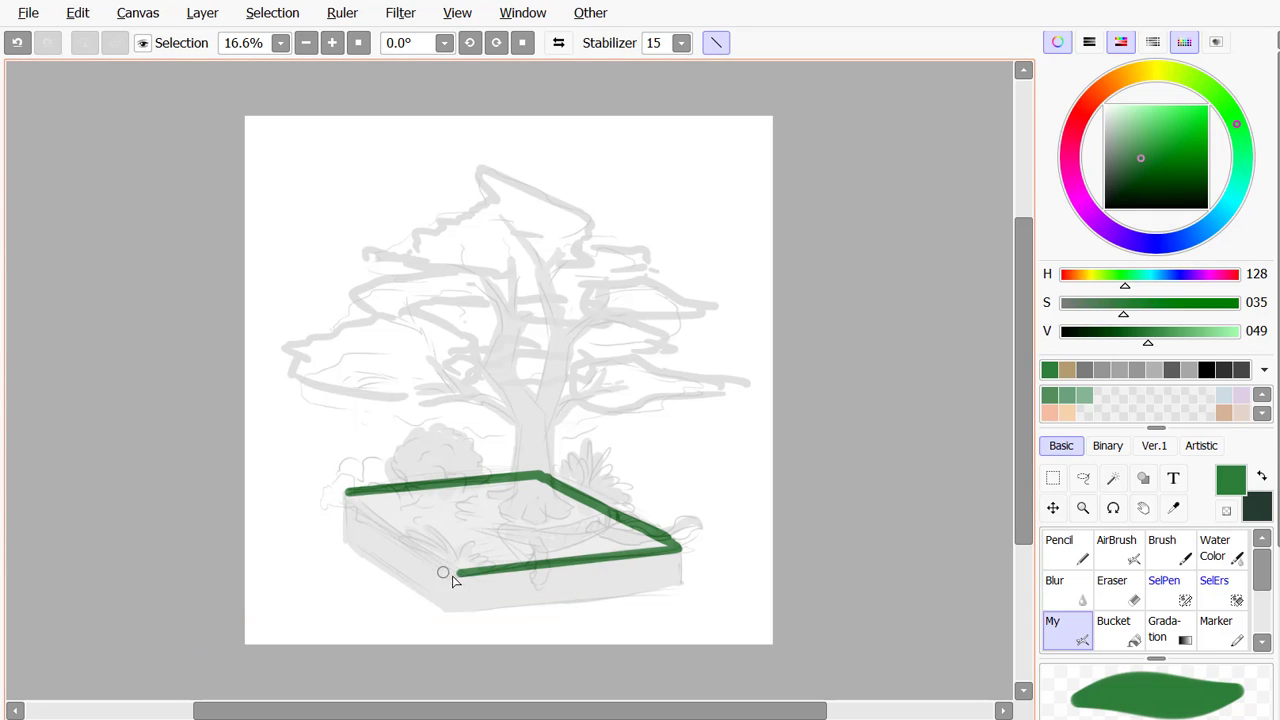
{"action": "left_click", "coordinate": [347, 495]}
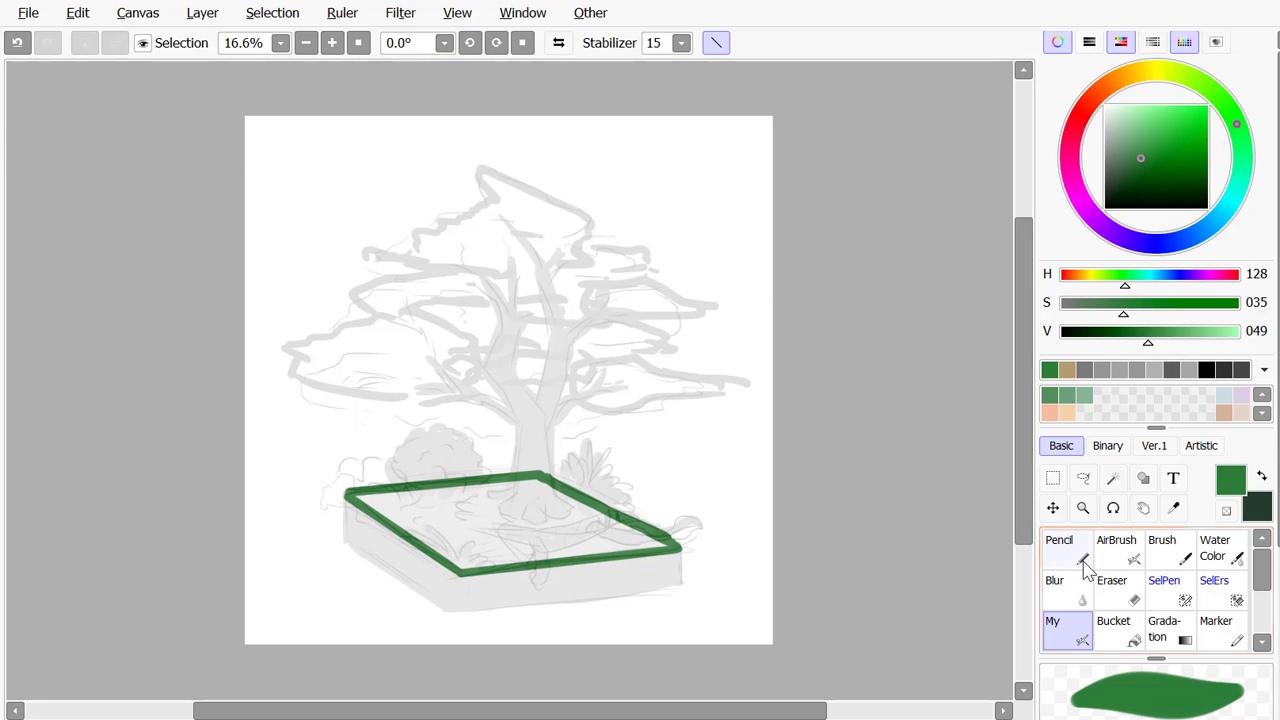
{"action": "left_click", "coordinate": [1113, 628]}
{"action": "left_click", "coordinate": [466, 470]}
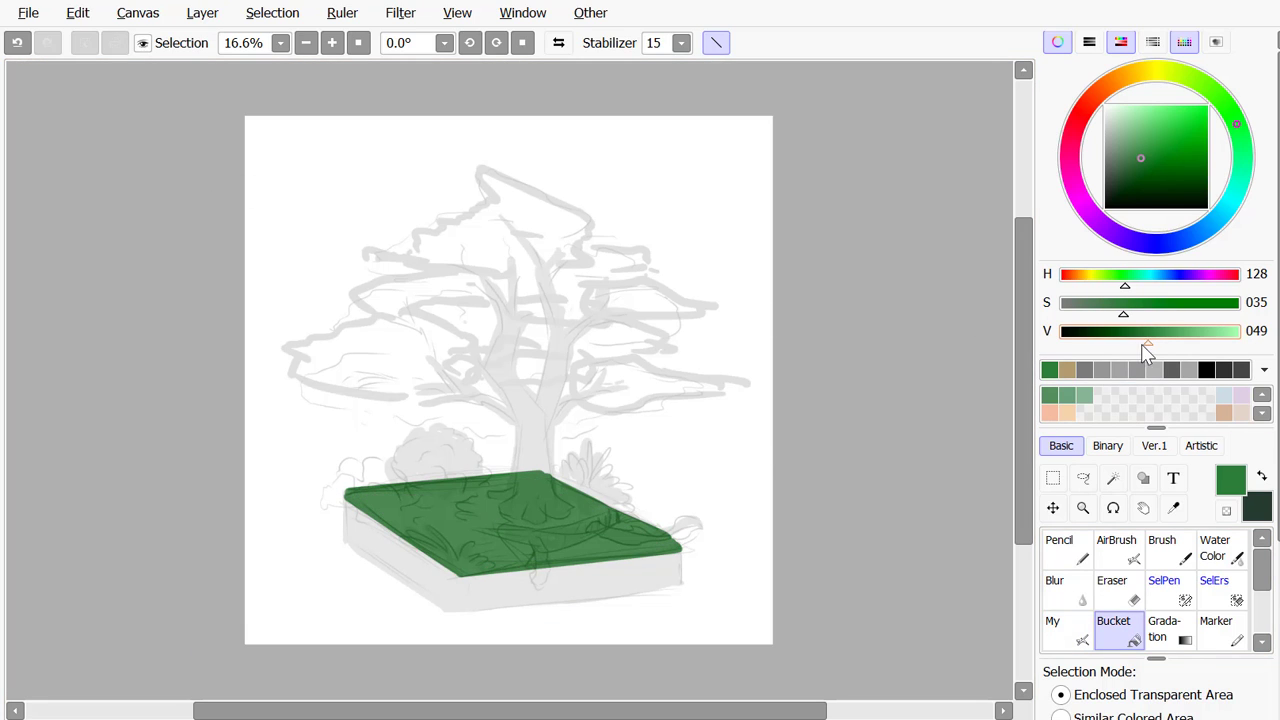
Outline the platform's two side faces with straight My brush strokes in brown H 38, S 35, V 40
{"action": "left_click_drag", "start_coordinate": [1148, 345], "coordinate": [1132, 345]}
{"action": "scroll", "coordinate": [970, 440], "scroll_direction": "down", "scroll_amount": 2}
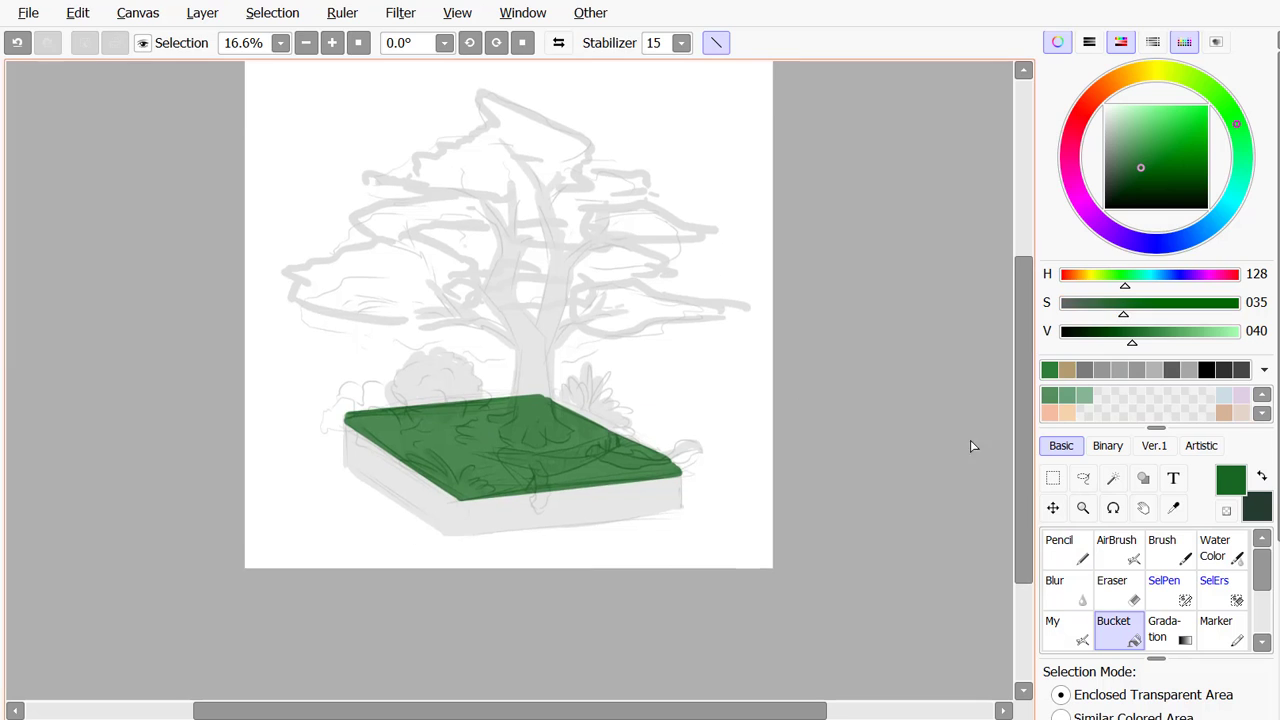
{"action": "left_click", "coordinate": [1068, 630]}
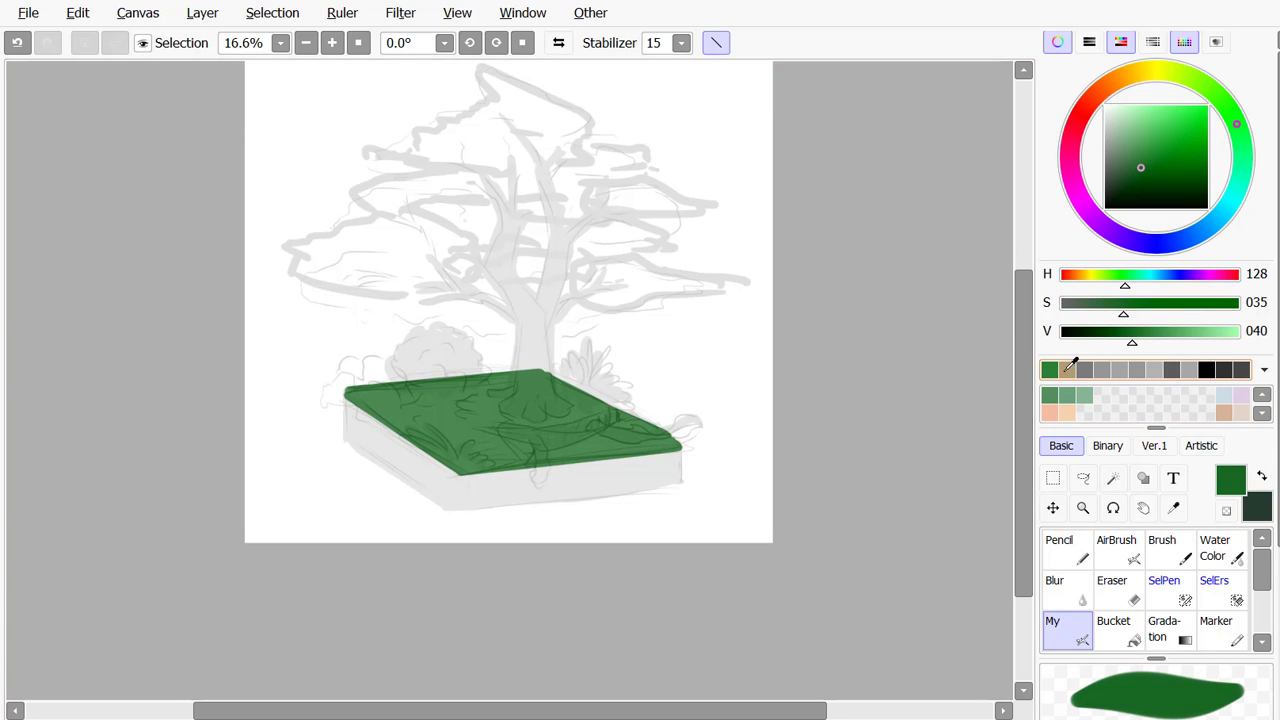
{"action": "left_click", "coordinate": [1124, 79]}
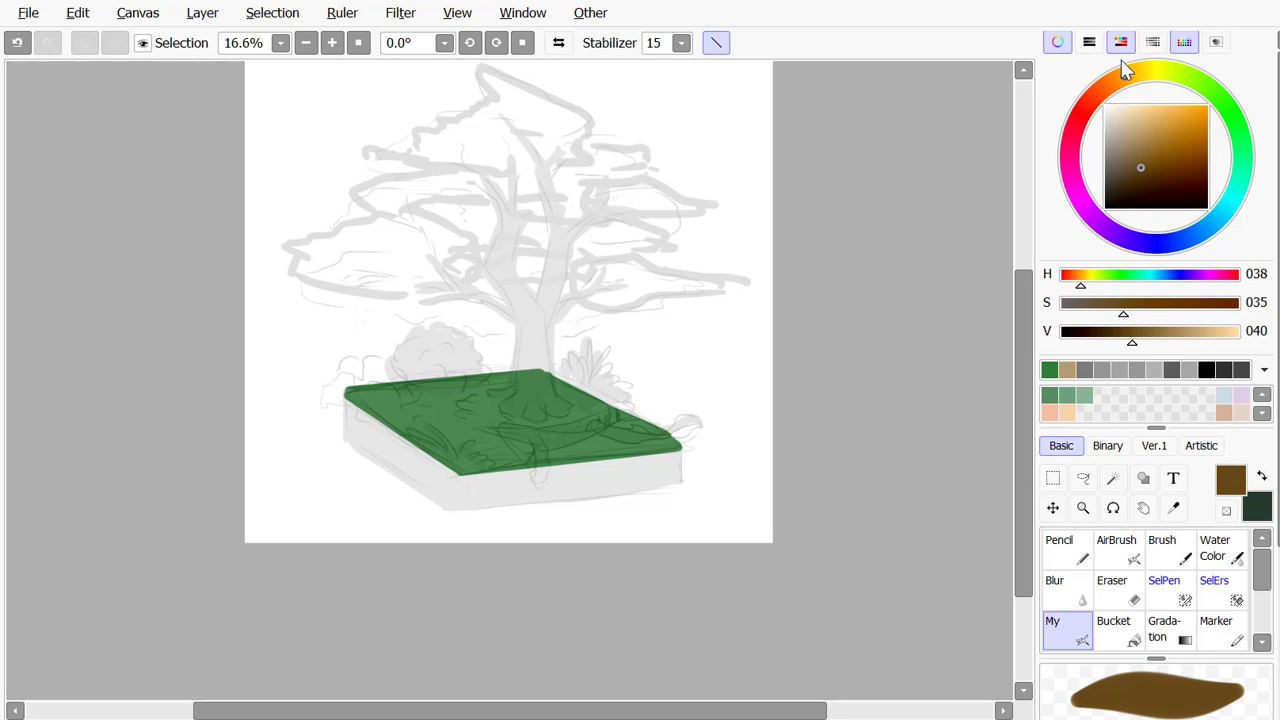
{"action": "left_click_drag", "start_coordinate": [344, 395], "coordinate": [345, 442]}
{"action": "left_click_drag", "start_coordinate": [457, 510], "coordinate": [457, 511]}
{"action": "left_click_drag", "start_coordinate": [681, 451], "coordinate": [680, 482]}
{"action": "left_click_drag", "start_coordinate": [681, 451], "coordinate": [459, 478]}
{"action": "left_click_drag", "start_coordinate": [680, 485], "coordinate": [457, 513]}
{"action": "left_click_drag", "start_coordinate": [457, 513], "coordinate": [345, 443]}
{"action": "left_click_drag", "start_coordinate": [346, 399], "coordinate": [457, 477]}
Fill both side faces of the platform with the brown using the Bucket
{"action": "key", "text": "g"}
{"action": "left_click", "coordinate": [394, 458]}
{"action": "left_click", "coordinate": [477, 459]}
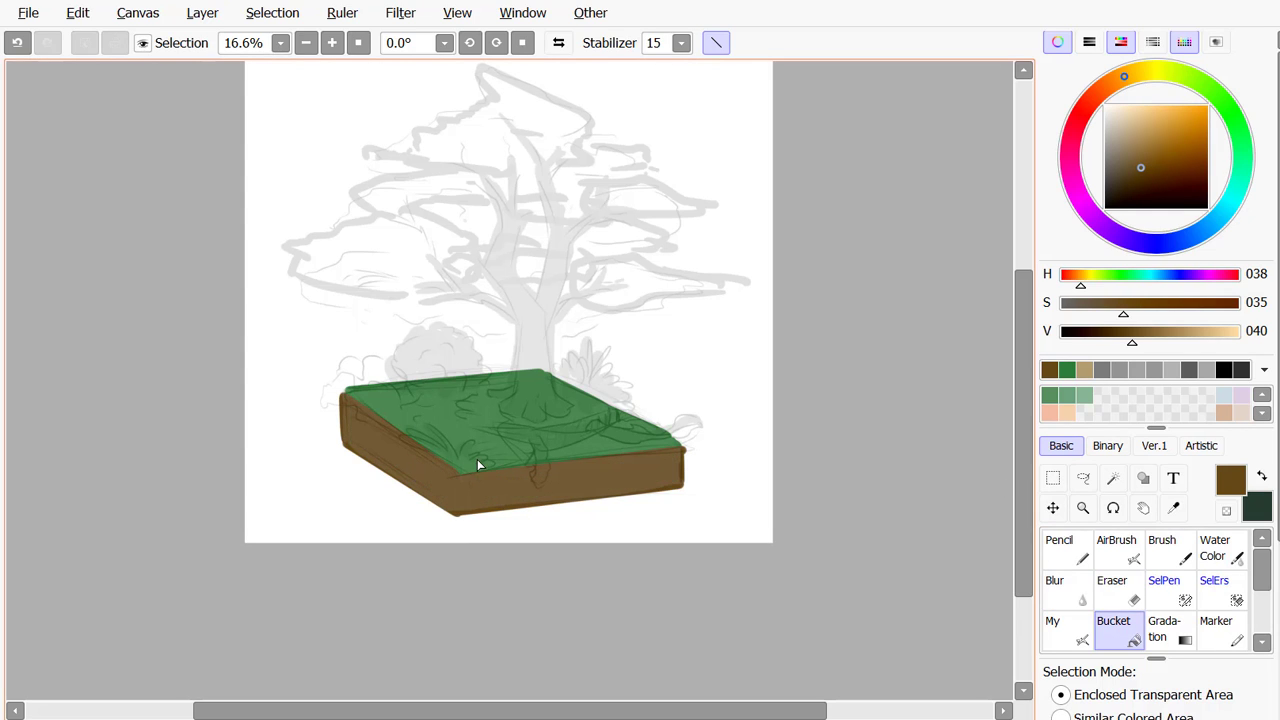
Set the color to a reddish brown, H 17, S 19, V 54, and switch to the My brush
{"action": "left_click", "coordinate": [1104, 106]}
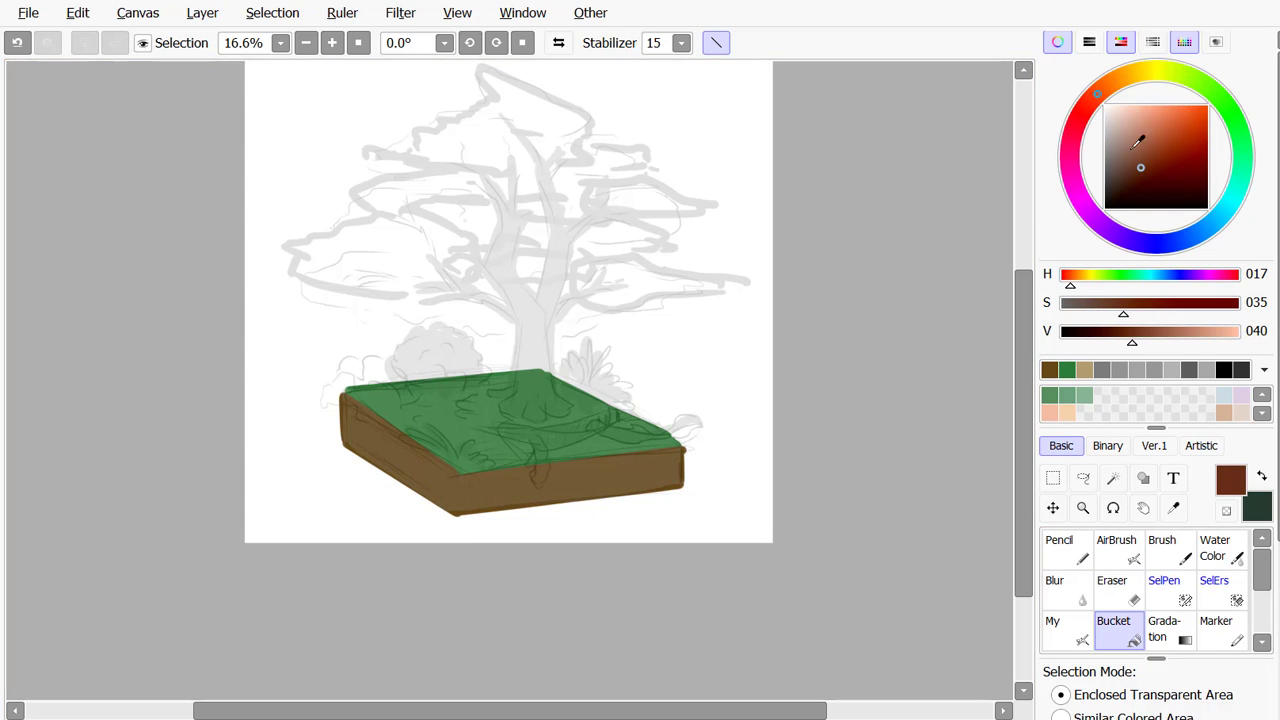
{"action": "left_click_drag", "start_coordinate": [1148, 160], "coordinate": [1124, 152]}
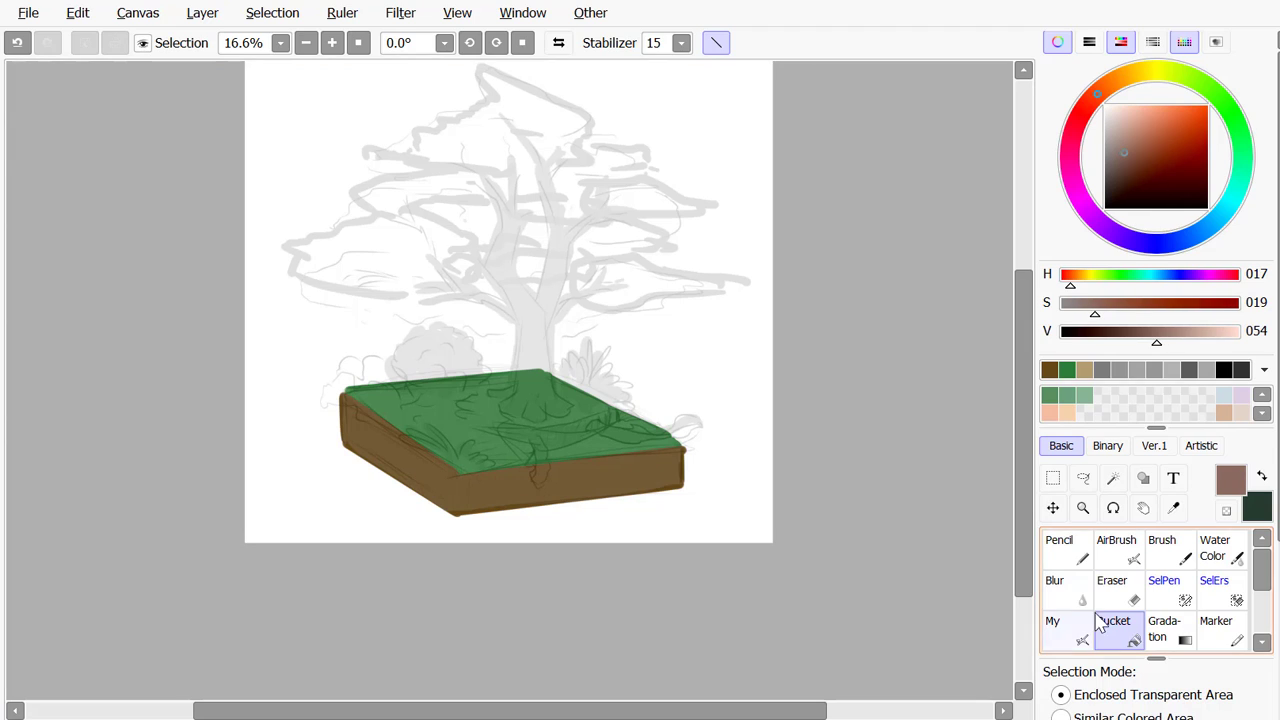
{"action": "left_click", "coordinate": [1068, 638]}
{"action": "left_click_drag", "start_coordinate": [519, 316], "coordinate": [500, 394]}
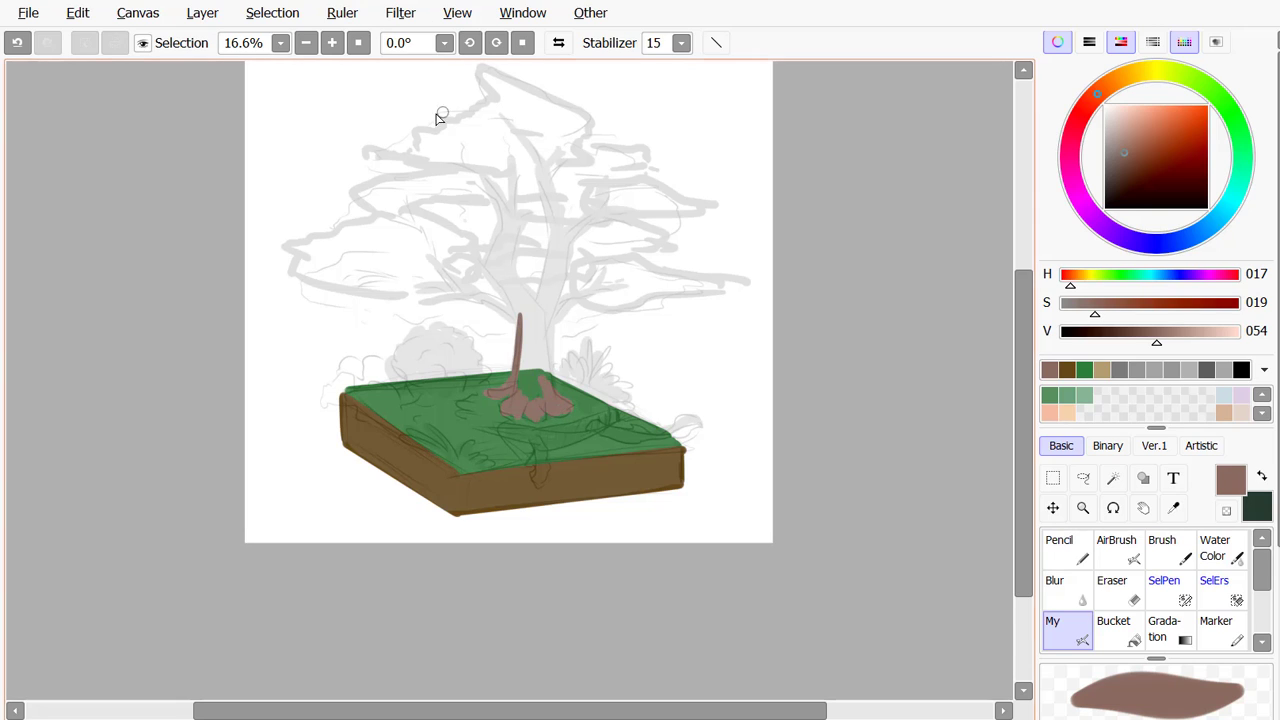
{"action": "key", "text": "ctrl+z"}
{"action": "key", "text": "ctrl+z"}
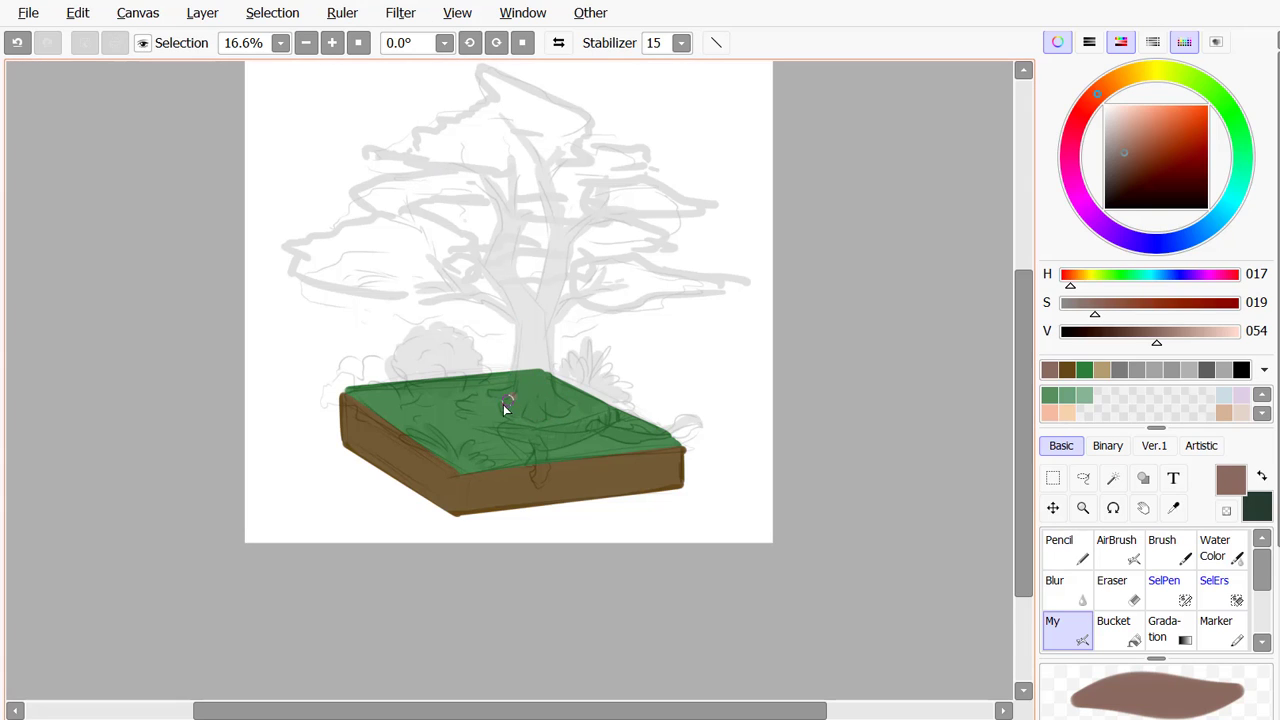
Paint the tree's roots, trunk and left branches solid in the reddish brown, following the sketch
{"action": "mouse_move", "coordinate": [545, 418]}
{"action": "left_mouse_down"}
{"action": "mouse_move", "coordinate": [576, 398]}
{"action": "mouse_move", "coordinate": [470, 297]}
{"action": "left_mouse_up"}
{"action": "mouse_move", "coordinate": [548, 392]}
{"action": "left_mouse_down"}
{"action": "mouse_move", "coordinate": [517, 245]}
{"action": "mouse_move", "coordinate": [538, 200]}
{"action": "mouse_move", "coordinate": [517, 227]}
{"action": "mouse_move", "coordinate": [496, 141]}
{"action": "left_mouse_up"}
{"action": "mouse_move", "coordinate": [517, 222]}
{"action": "left_mouse_down"}
{"action": "mouse_move", "coordinate": [494, 193]}
{"action": "mouse_move", "coordinate": [507, 216]}
{"action": "mouse_move", "coordinate": [505, 314]}
{"action": "left_mouse_up"}
{"action": "mouse_move", "coordinate": [492, 302]}
{"action": "left_mouse_down"}
{"action": "mouse_move", "coordinate": [440, 258]}
{"action": "mouse_move", "coordinate": [423, 288]}
{"action": "mouse_move", "coordinate": [426, 275]}
{"action": "mouse_move", "coordinate": [460, 277]}
{"action": "mouse_move", "coordinate": [442, 288]}
{"action": "mouse_move", "coordinate": [508, 304]}
{"action": "mouse_move", "coordinate": [505, 218]}
{"action": "mouse_move", "coordinate": [516, 287]}
{"action": "left_mouse_up"}
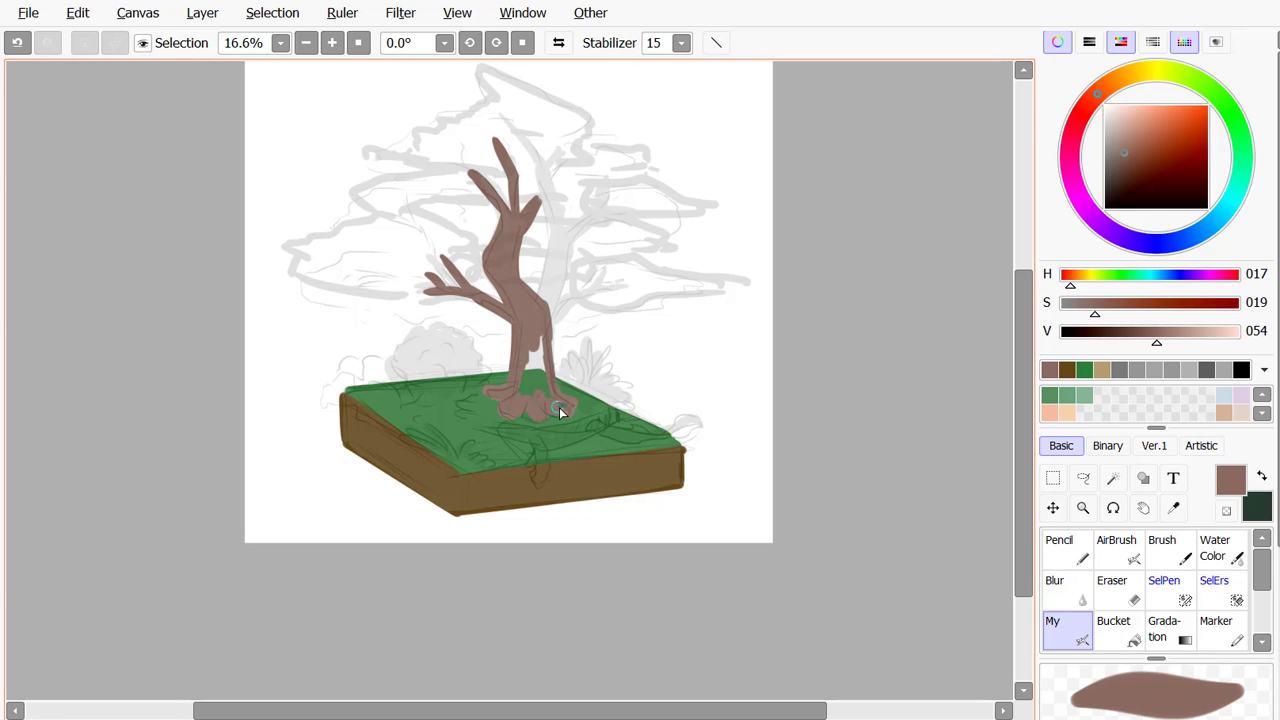
{"action": "mouse_move", "coordinate": [548, 348]}
{"action": "left_mouse_down"}
{"action": "mouse_move", "coordinate": [526, 384]}
{"action": "mouse_move", "coordinate": [550, 410]}
{"action": "mouse_move", "coordinate": [548, 398]}
{"action": "left_mouse_up"}
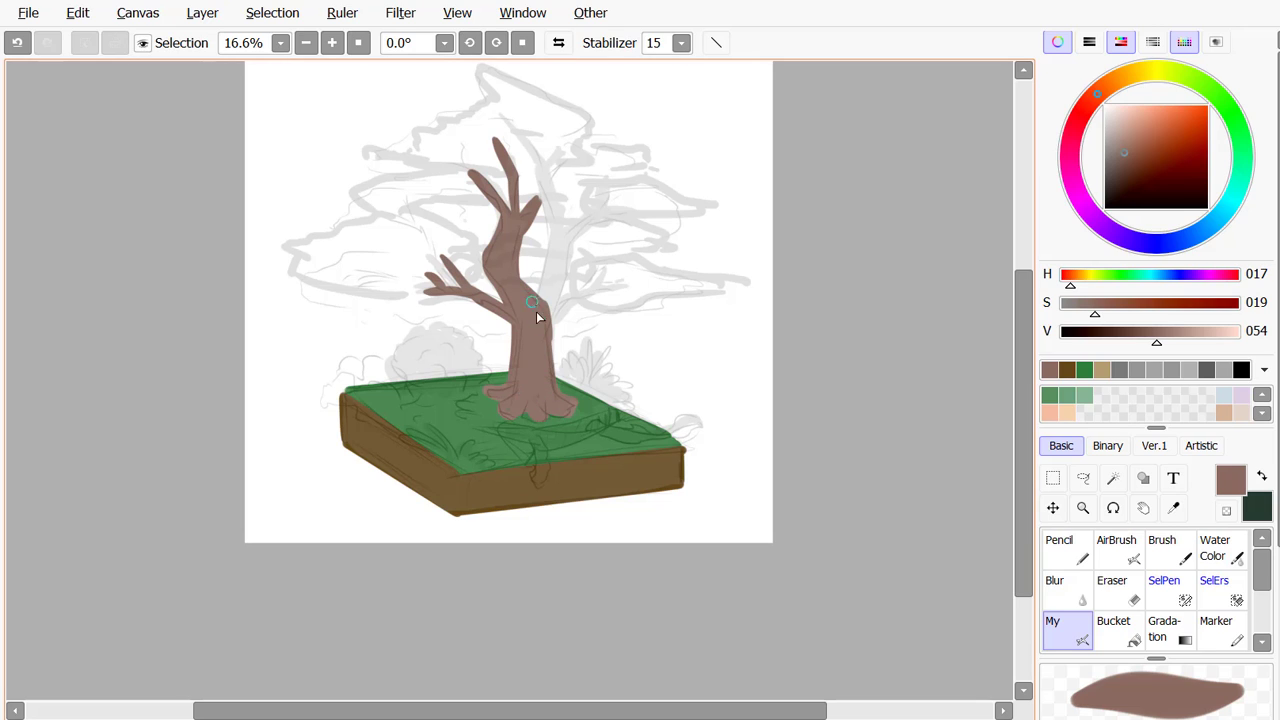
Lower the brown's V to 46 and paint the forked right branches, from the tall upright limb to the lower side branch
{"action": "left_click_drag", "start_coordinate": [1157, 343], "coordinate": [1143, 343]}
{"action": "left_click_drag", "start_coordinate": [541, 298], "coordinate": [540, 172]}
{"action": "key", "text": "ctrl+z"}
{"action": "mouse_move", "coordinate": [537, 292]}
{"action": "left_mouse_down"}
{"action": "mouse_move", "coordinate": [548, 168]}
{"action": "mouse_move", "coordinate": [600, 210]}
{"action": "mouse_move", "coordinate": [565, 249]}
{"action": "mouse_move", "coordinate": [558, 168]}
{"action": "mouse_move", "coordinate": [586, 157]}
{"action": "left_mouse_up"}
{"action": "left_click_drag", "start_coordinate": [552, 186], "coordinate": [547, 129]}
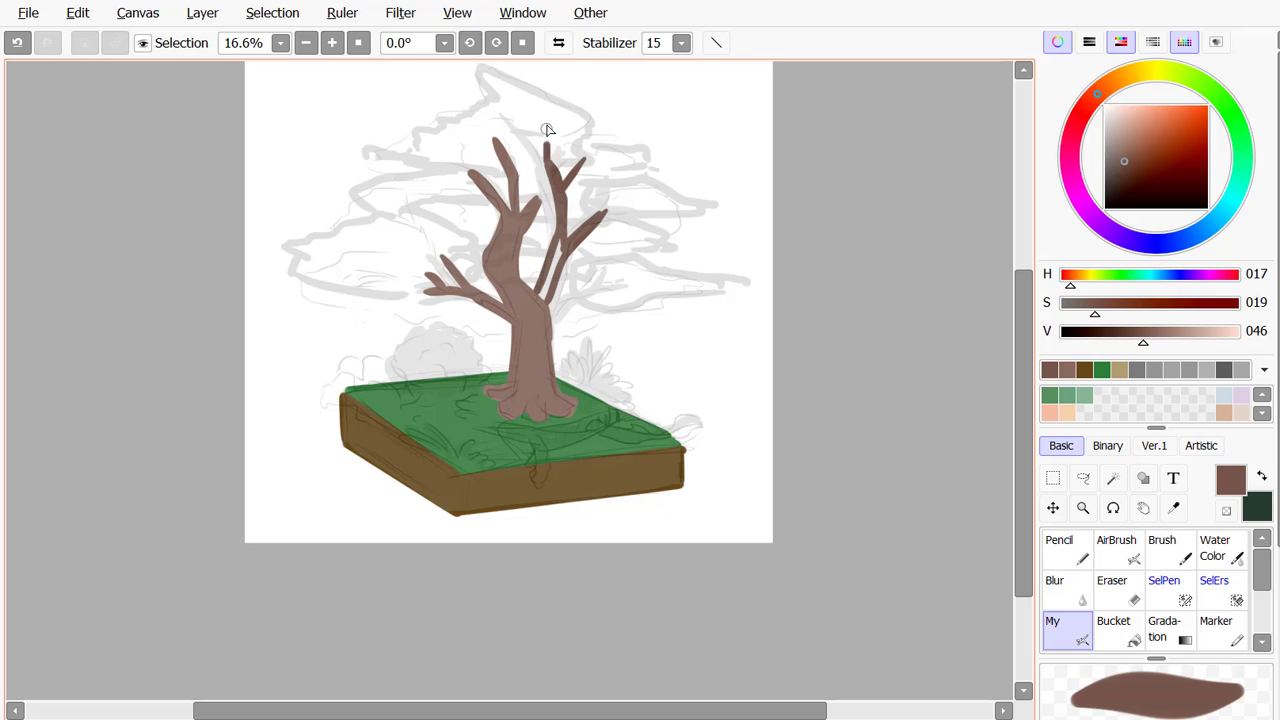
{"action": "mouse_move", "coordinate": [562, 244]}
{"action": "left_mouse_down"}
{"action": "mouse_move", "coordinate": [542, 292]}
{"action": "mouse_move", "coordinate": [606, 285]}
{"action": "left_mouse_up"}
{"action": "mouse_move", "coordinate": [554, 328]}
{"action": "left_mouse_down"}
{"action": "mouse_move", "coordinate": [628, 264]}
{"action": "mouse_move", "coordinate": [597, 275]}
{"action": "left_mouse_up"}
{"action": "mouse_move", "coordinate": [591, 300]}
{"action": "left_mouse_down"}
{"action": "mouse_move", "coordinate": [617, 279]}
{"action": "mouse_move", "coordinate": [556, 157]}
{"action": "mouse_move", "coordinate": [630, 279]}
{"action": "left_mouse_up"}
{"action": "key", "text": "ctrl+z"}
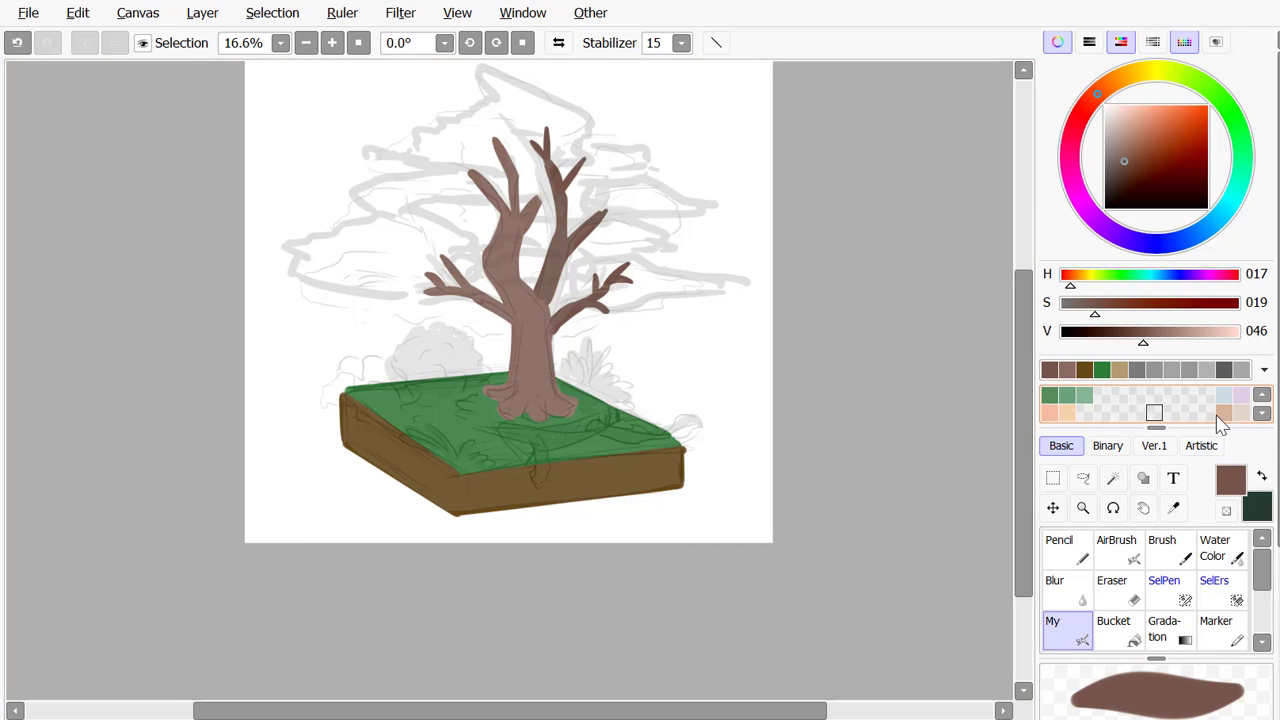
Apply a straight Gradation in dark brown H 17, S 22, V 24 over the tree, fading from the branch tips down to the roots
{"action": "left_click", "coordinate": [1127, 183]}
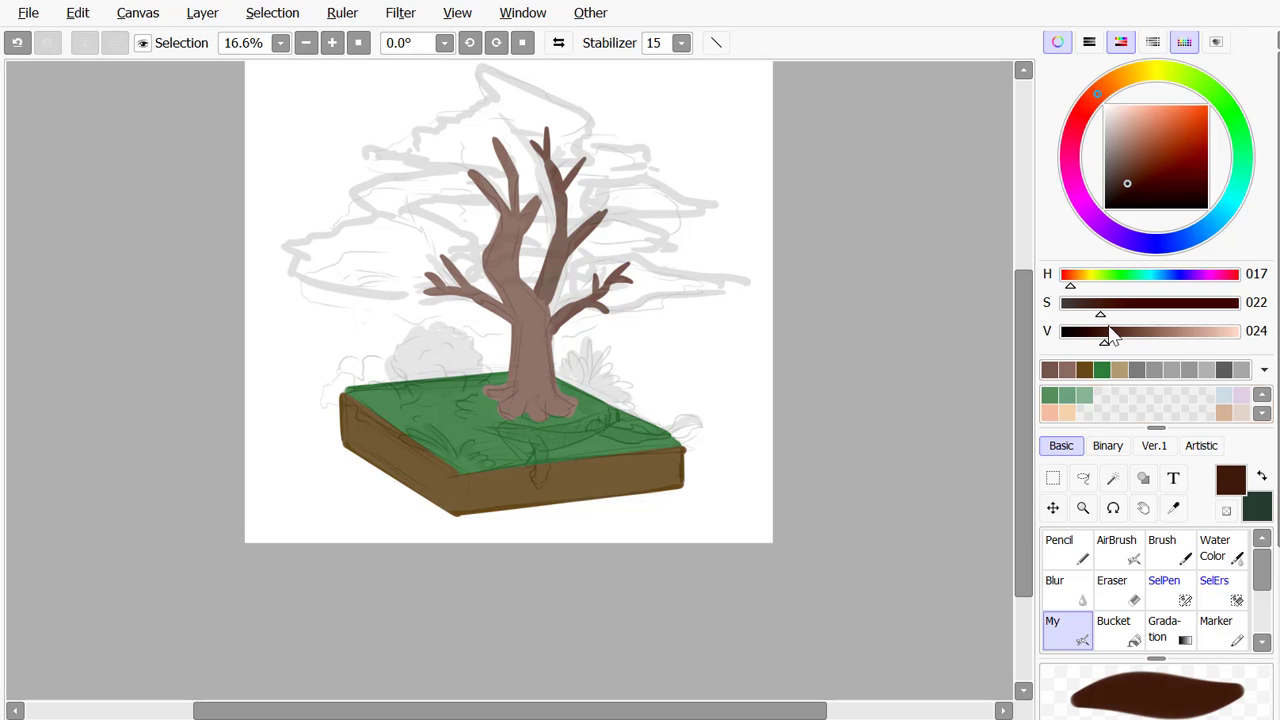
{"action": "left_click", "coordinate": [1174, 643]}
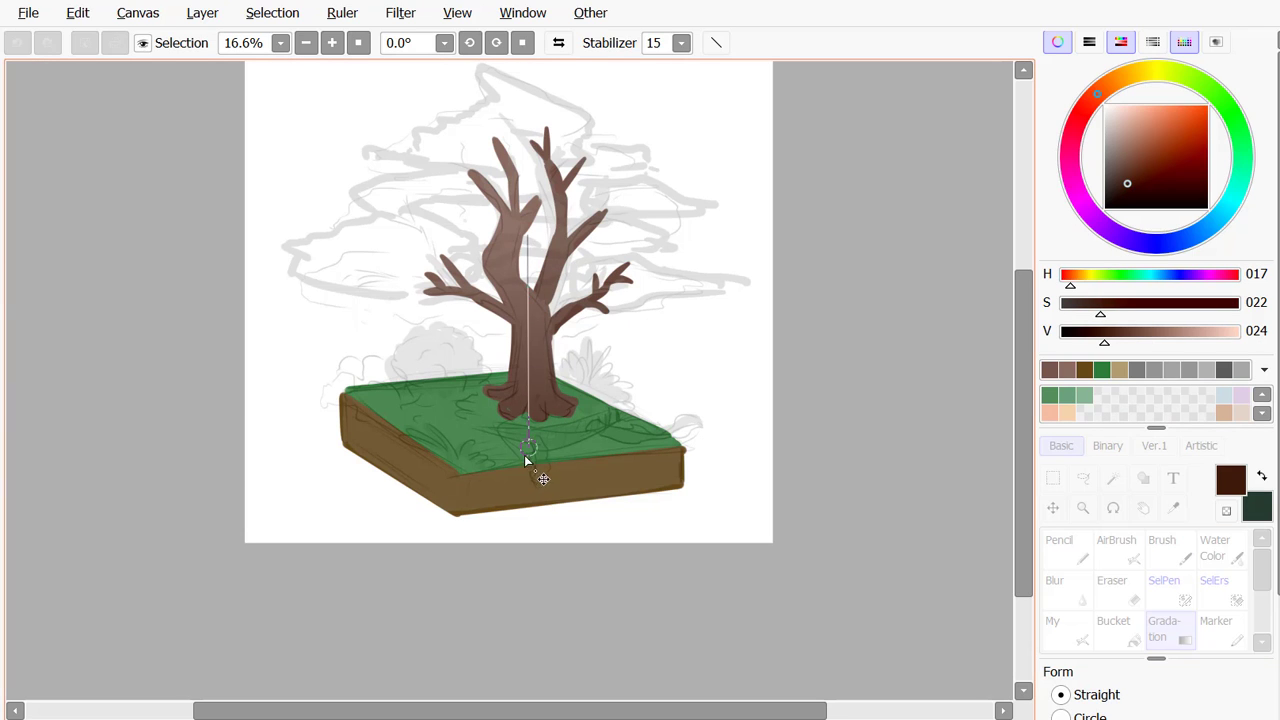
{"action": "left_click_drag", "start_coordinate": [527, 488], "coordinate": [530, 328]}
{"action": "left_click_drag", "start_coordinate": [537, 98], "coordinate": [478, 93]}
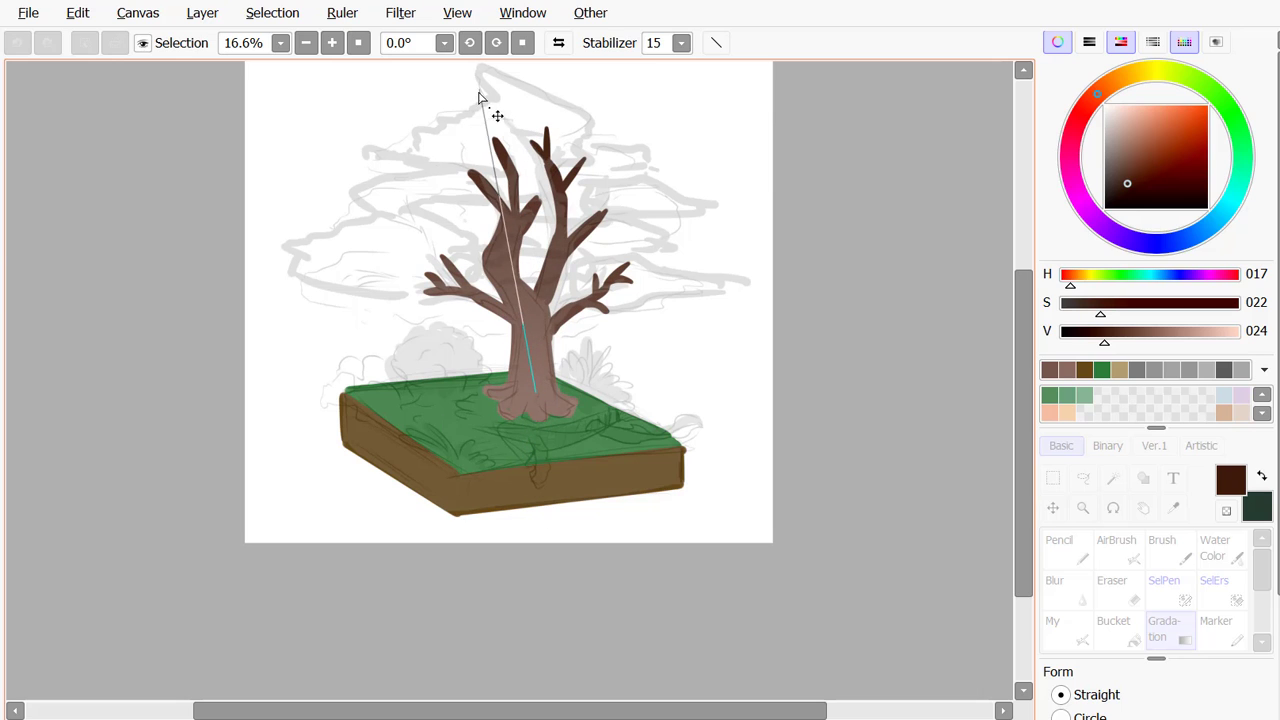
{"action": "left_click_drag", "start_coordinate": [530, 440], "coordinate": [525, 430]}
{"action": "scroll", "coordinate": [1156, 400], "scroll_direction": "down", "scroll_amount": 3}
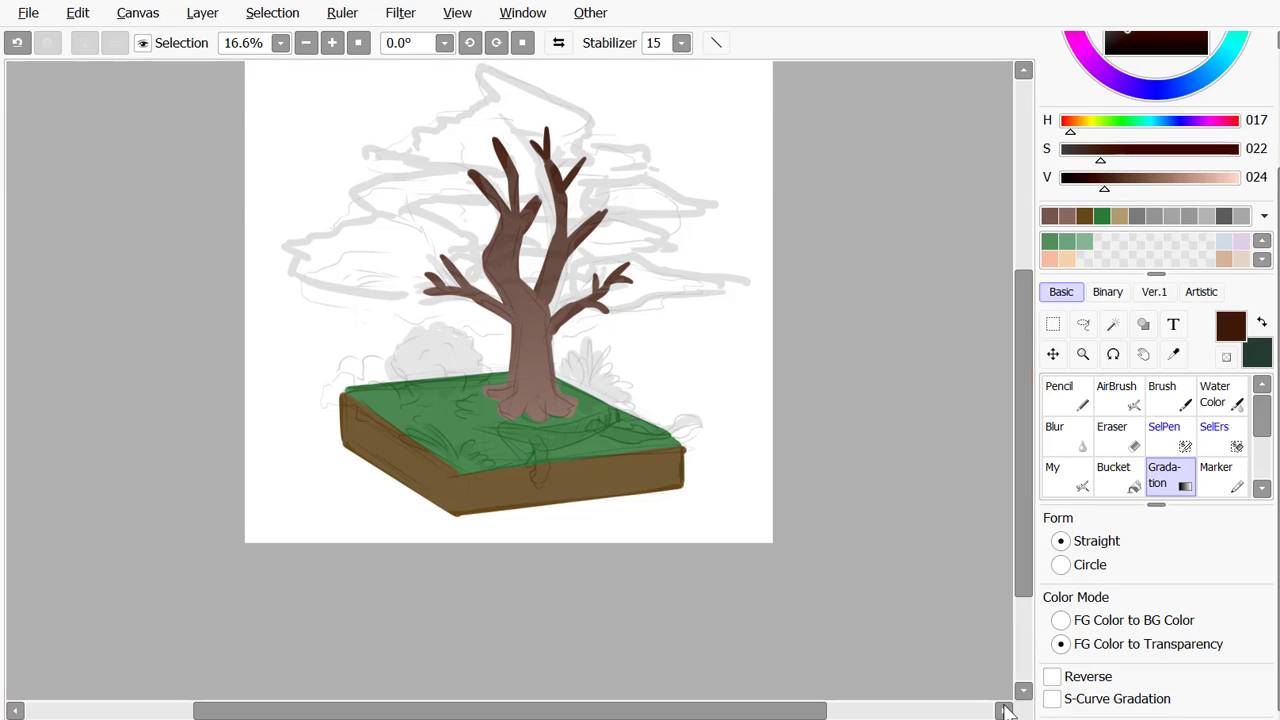
Shift the tree's trunk and branches to a darker, redder brown with the Hue and Saturation adjustment
{"action": "key", "text": "ctrl+u"}
{"action": "left_click_drag", "start_coordinate": [386, 194], "coordinate": [496, 452]}
{"action": "mouse_move", "coordinate": [562, 558]}
{"action": "left_mouse_down"}
{"action": "mouse_move", "coordinate": [537, 571]}
{"action": "mouse_move", "coordinate": [562, 562]}
{"action": "left_mouse_up"}
{"action": "left_click_drag", "start_coordinate": [562, 492], "coordinate": [564, 499]}
{"action": "left_click", "coordinate": [605, 525]}
{"action": "left_click", "coordinate": [506, 563]}
{"action": "left_click", "coordinate": [610, 637]}
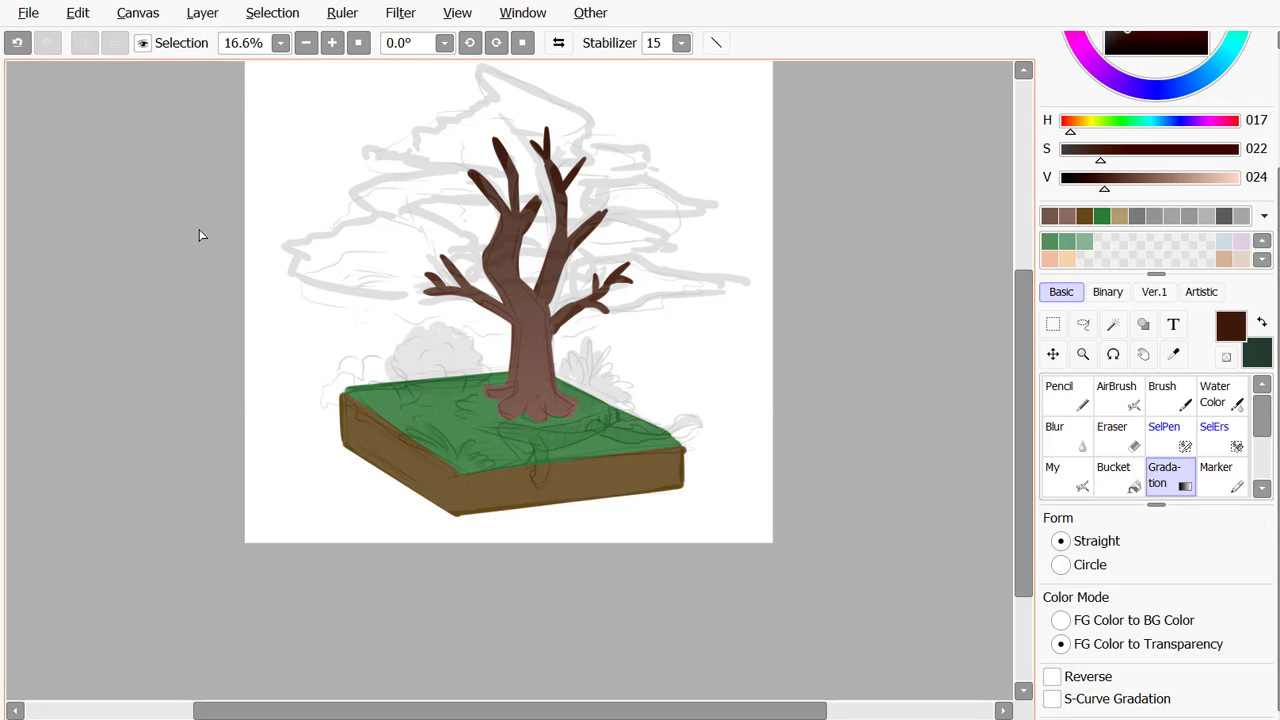
Paint a curved dirt strip across the grass in front of the roots with the My brush in brown H 38, S 25, V 44
{"action": "left_click_drag", "start_coordinate": [246, 202], "coordinate": [271, 281]}
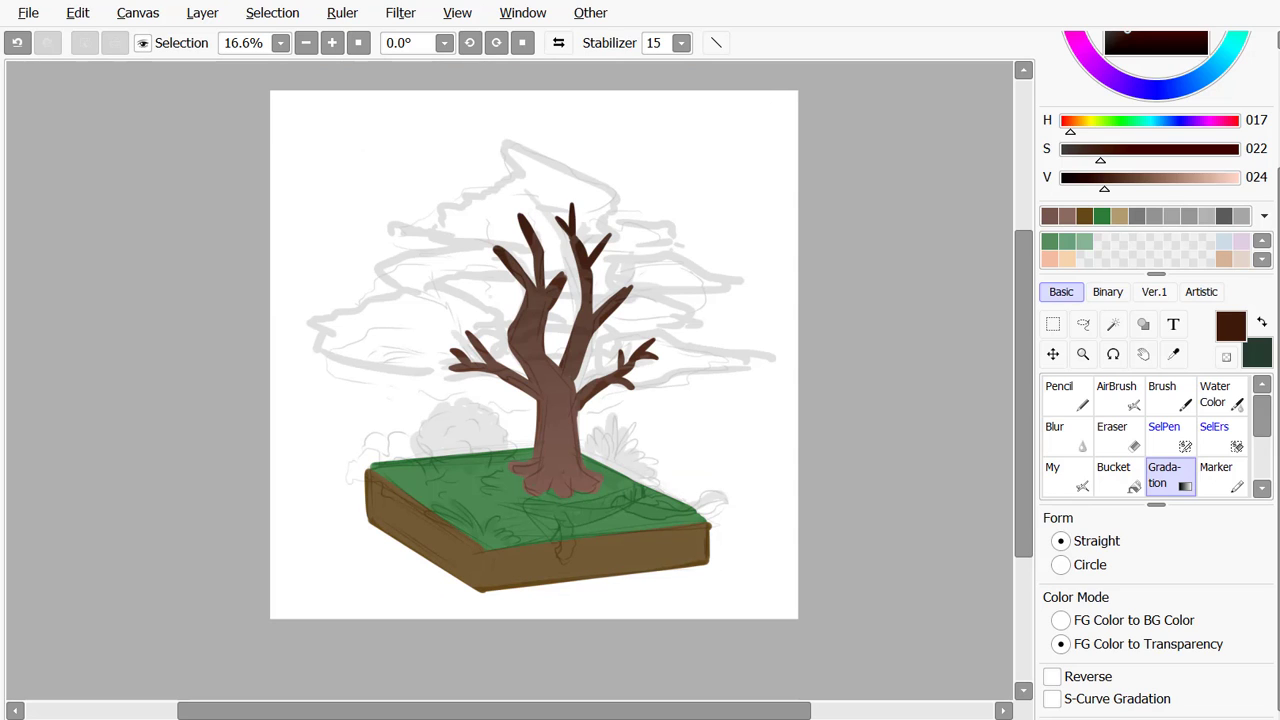
{"action": "left_click", "coordinate": [486, 480], "text": "alt"}
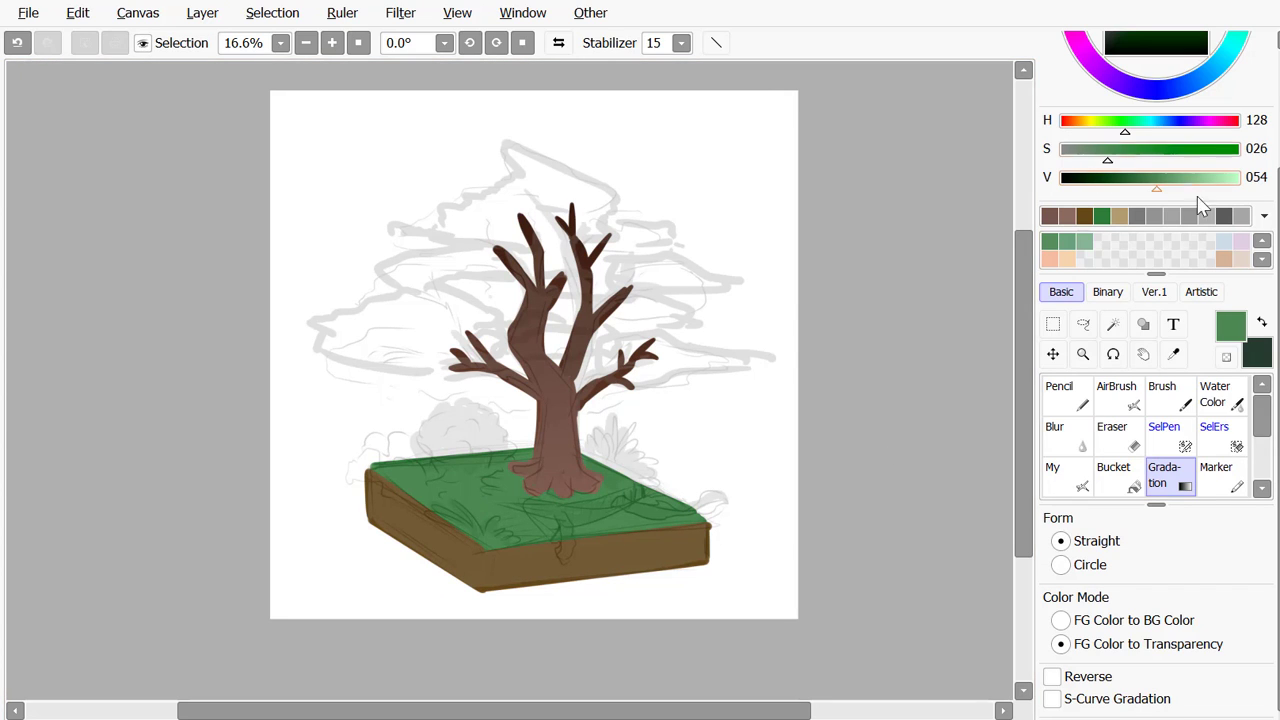
{"action": "left_click_drag", "start_coordinate": [1157, 190], "coordinate": [1137, 190]}
{"action": "left_click", "coordinate": [603, 547], "text": "alt"}
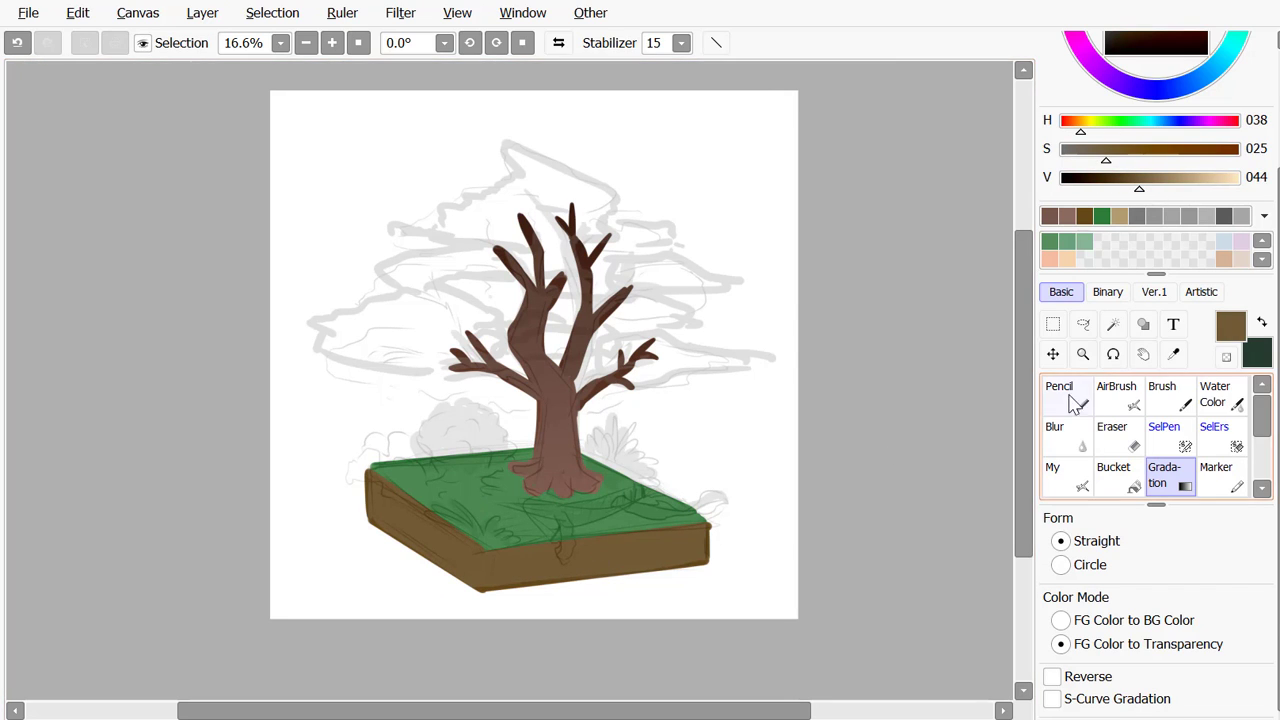
{"action": "left_click", "coordinate": [1067, 477]}
{"action": "left_click_drag", "start_coordinate": [618, 498], "coordinate": [655, 486]}
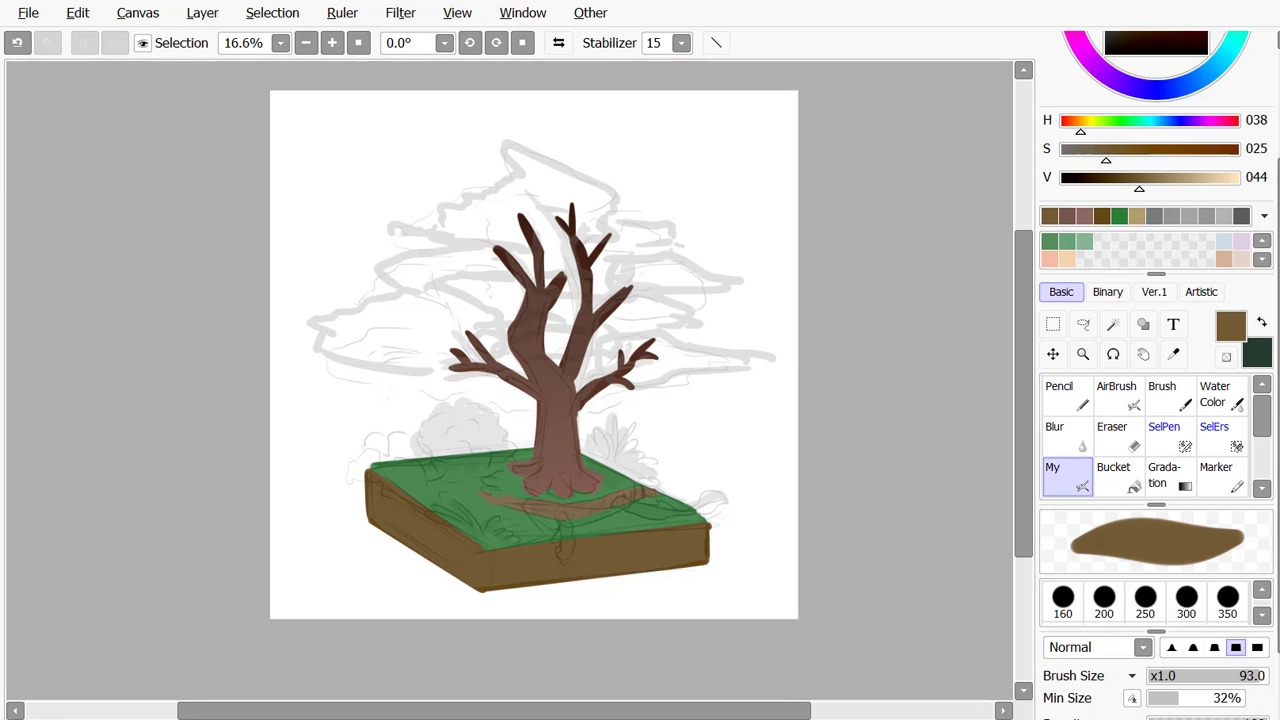
Break up the dirt strip's edges with grass strokes in green H 128, S 26, V 51, reducing the brush size to 47
{"action": "left_click", "coordinate": [520, 461], "text": "alt"}
{"action": "scroll", "coordinate": [614, 497], "scroll_direction": "up", "scroll_amount": 4}
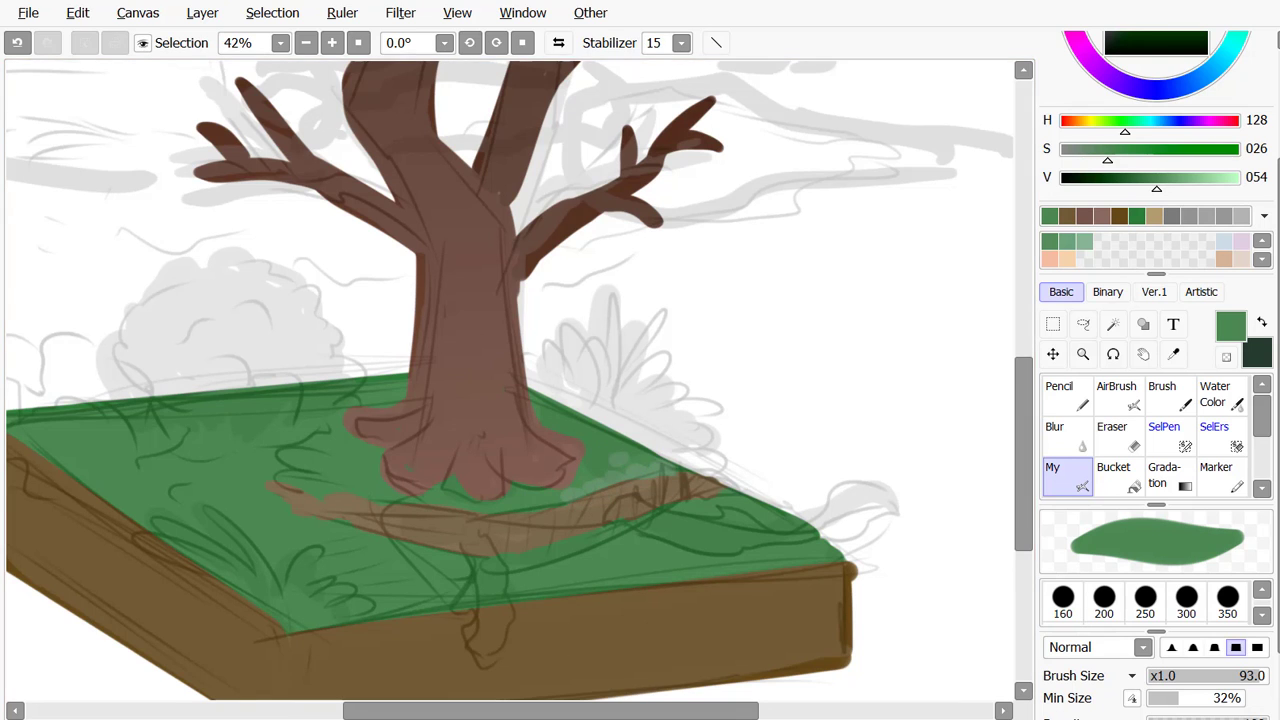
{"action": "scroll", "coordinate": [620, 440], "scroll_direction": "down", "scroll_amount": 2}
{"action": "left_click", "coordinate": [610, 397], "text": "alt"}
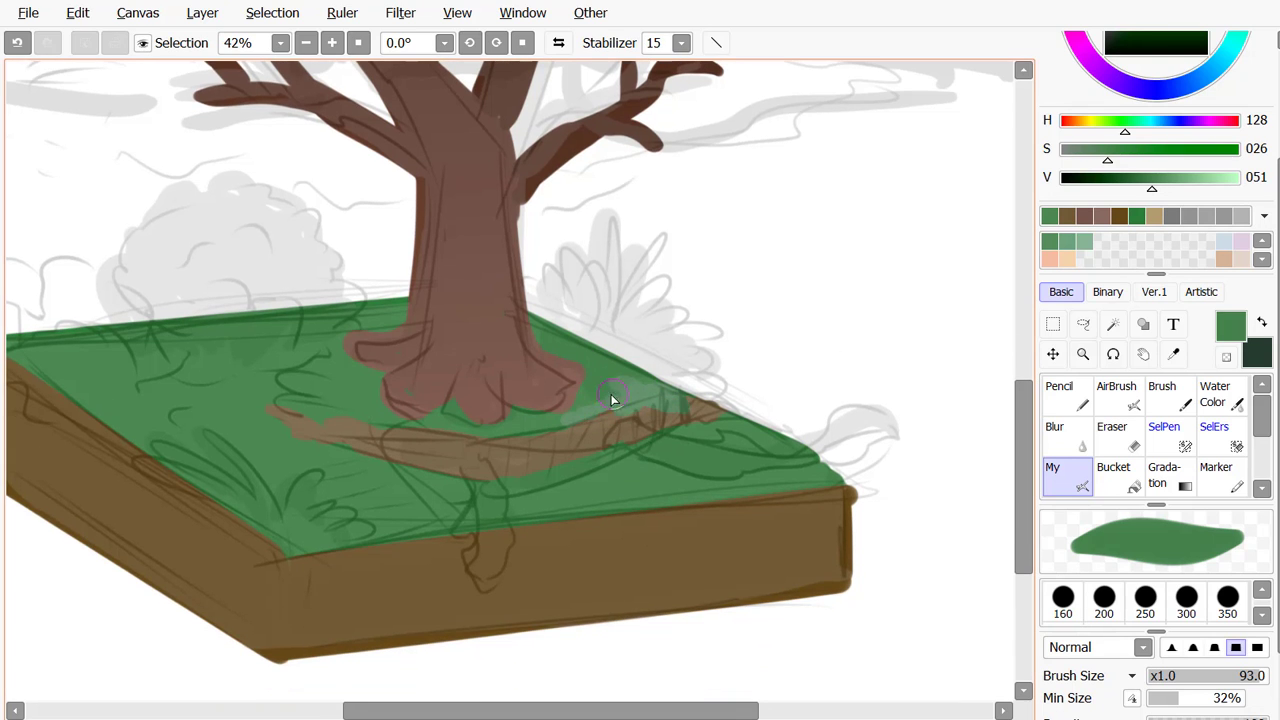
{"action": "mouse_move", "coordinate": [610, 397]}
{"action": "left_mouse_down"}
{"action": "mouse_move", "coordinate": [586, 423]}
{"action": "mouse_move", "coordinate": [515, 427]}
{"action": "mouse_move", "coordinate": [500, 442]}
{"action": "mouse_move", "coordinate": [492, 417]}
{"action": "mouse_move", "coordinate": [610, 398]}
{"action": "mouse_move", "coordinate": [414, 445]}
{"action": "mouse_move", "coordinate": [331, 428]}
{"action": "left_mouse_up"}
{"action": "left_click", "coordinate": [1204, 676]}
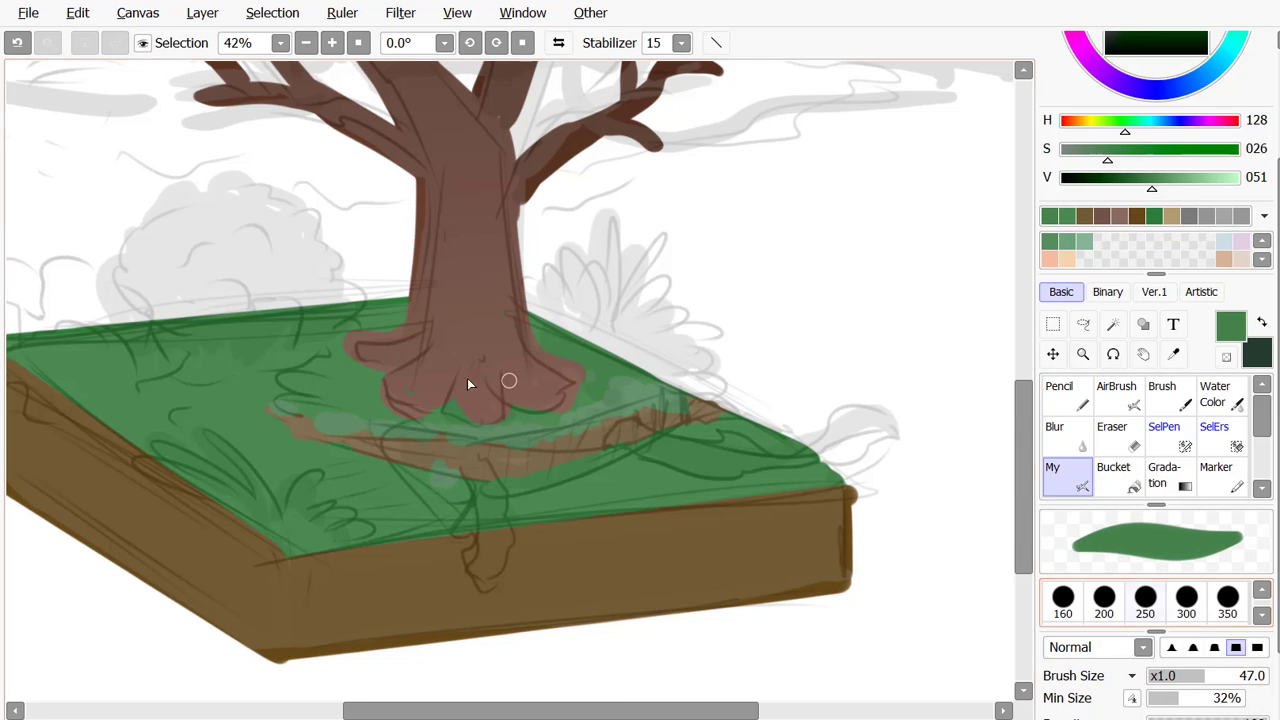
{"action": "left_click_drag", "start_coordinate": [452, 478], "coordinate": [388, 457]}
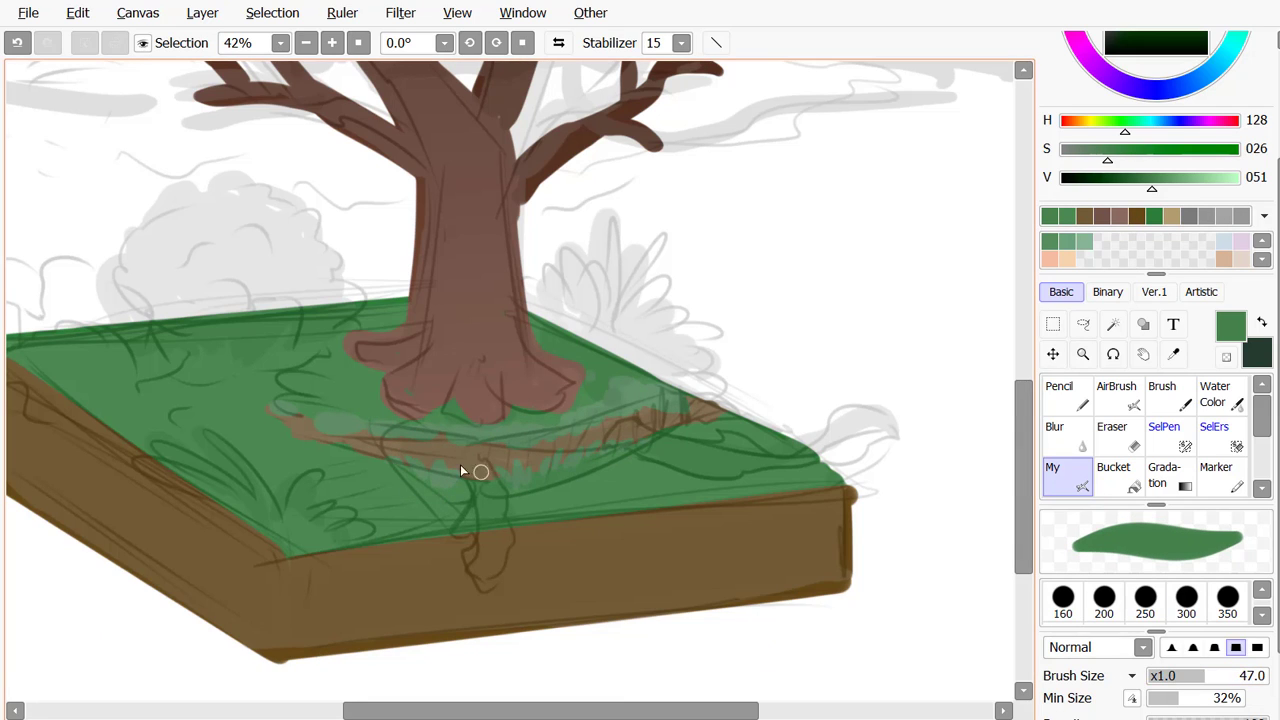
Paint a shadow along the dirt strip in dark brown H 39, S 19, V 32, sampled from the strip and darkened
{"action": "key", "text": "Home"}
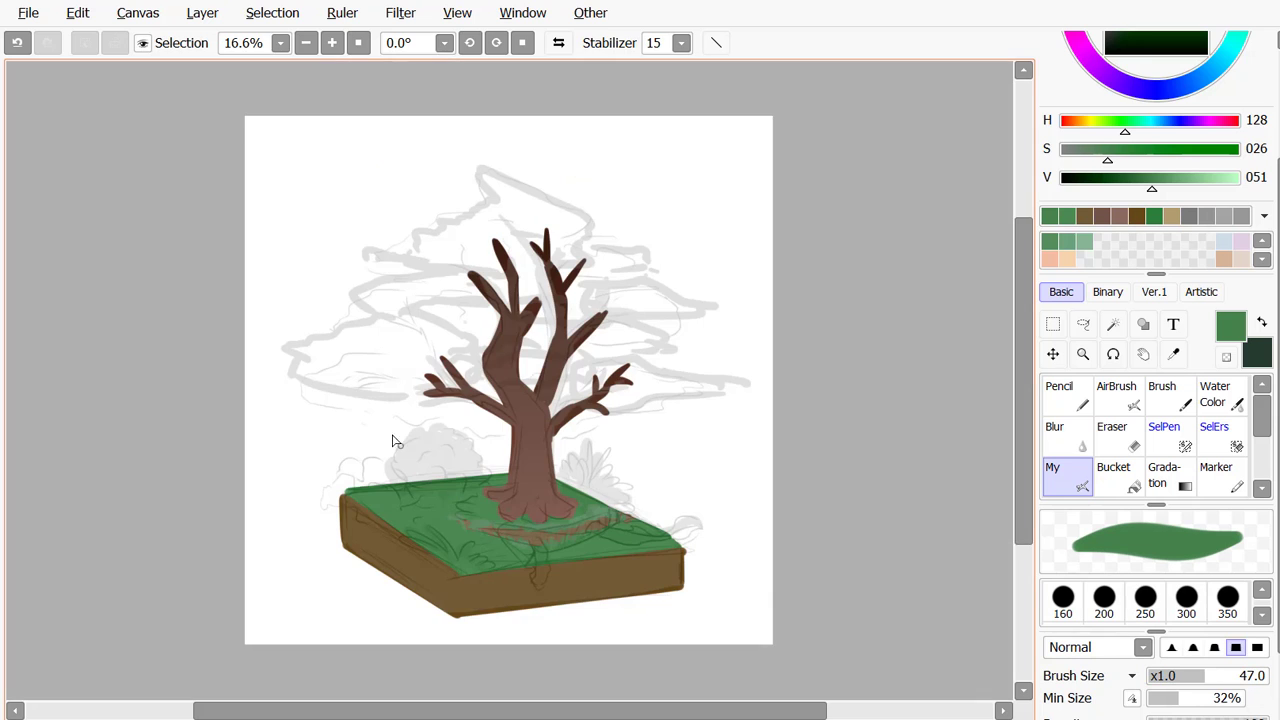
{"action": "left_click_drag", "start_coordinate": [394, 440], "coordinate": [394, 391]}
{"action": "key", "text": "ctrl+plus"}
{"action": "key", "text": "ctrl+plus"}
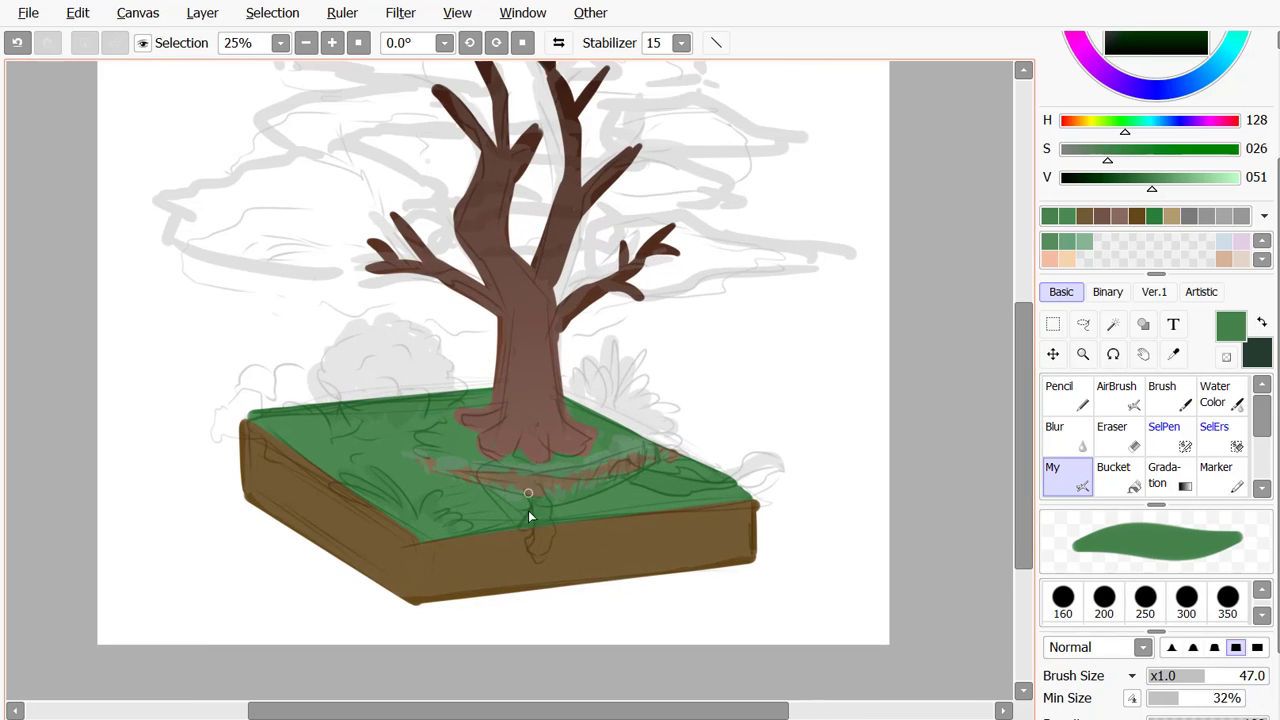
{"action": "left_click", "coordinate": [528, 498], "text": "alt"}
{"action": "left_click_drag", "start_coordinate": [520, 495], "coordinate": [506, 494]}
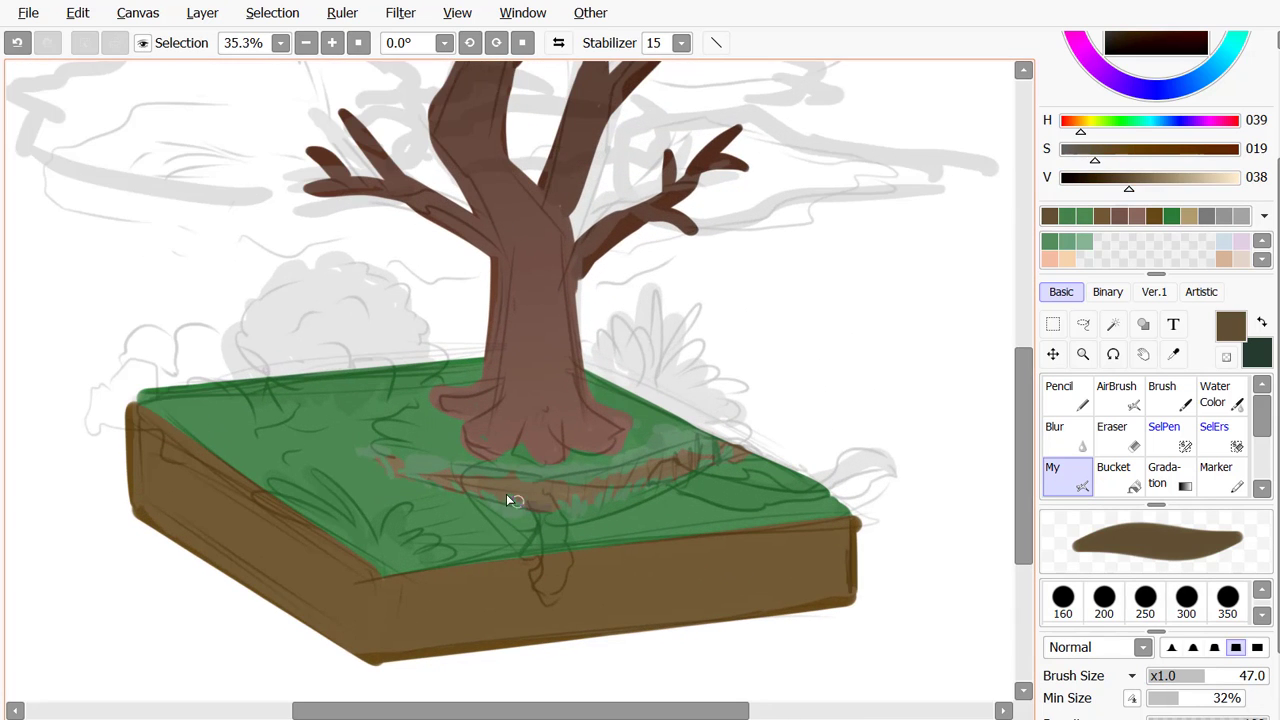
{"action": "left_click_drag", "start_coordinate": [1129, 186], "coordinate": [1118, 186]}
{"action": "key", "text": "End"}
{"action": "left_click_drag", "start_coordinate": [390, 432], "coordinate": [507, 521]}
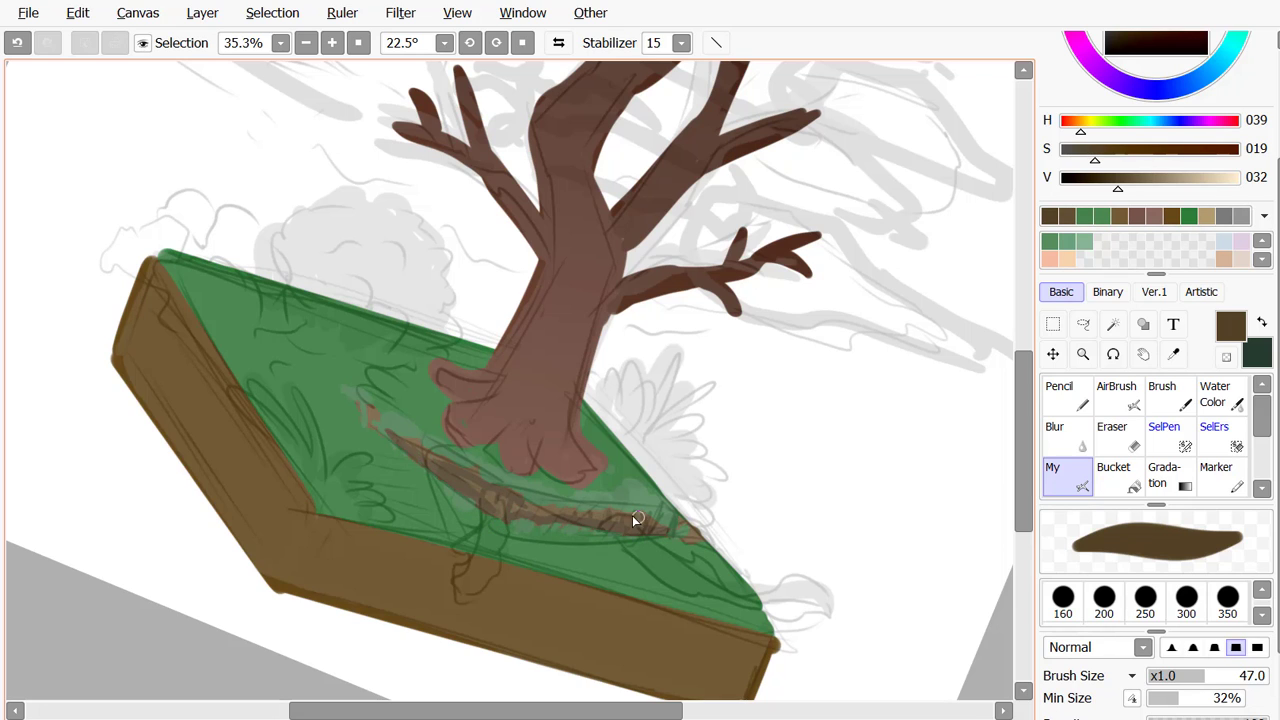
Shade the platform's left side face with darker brown strokes, using H 38, S 25, V 30
{"action": "key", "text": "Home"}
{"action": "key", "text": "ctrl+minus"}
{"action": "key", "text": "ctrl+minus"}
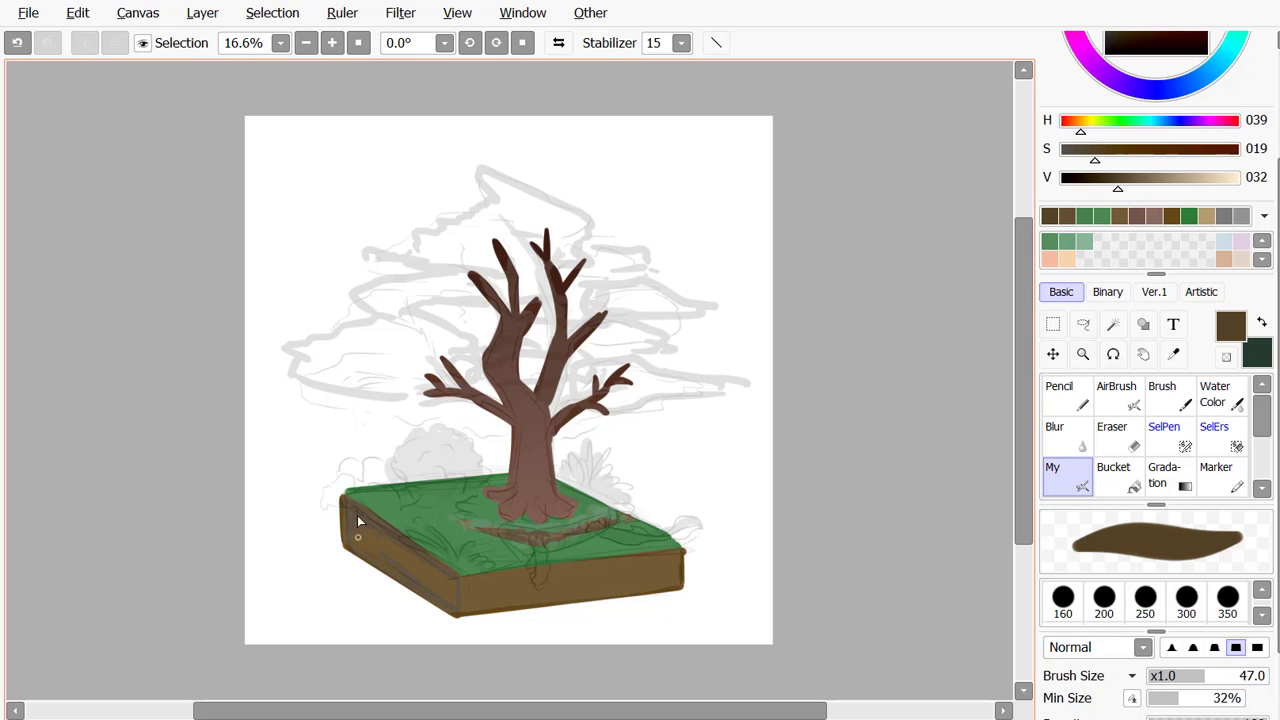
{"action": "right_click", "coordinate": [476, 580]}
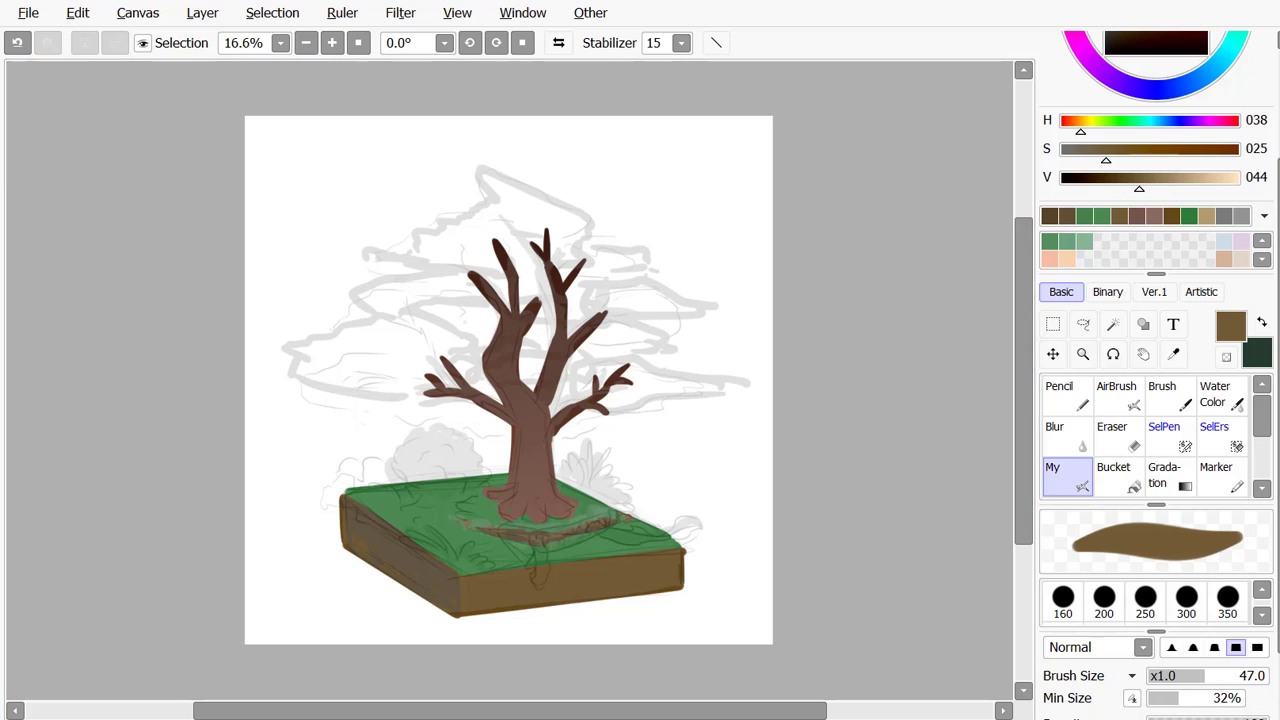
{"action": "right_click", "coordinate": [516, 544]}
{"action": "left_click", "coordinate": [1120, 216]}
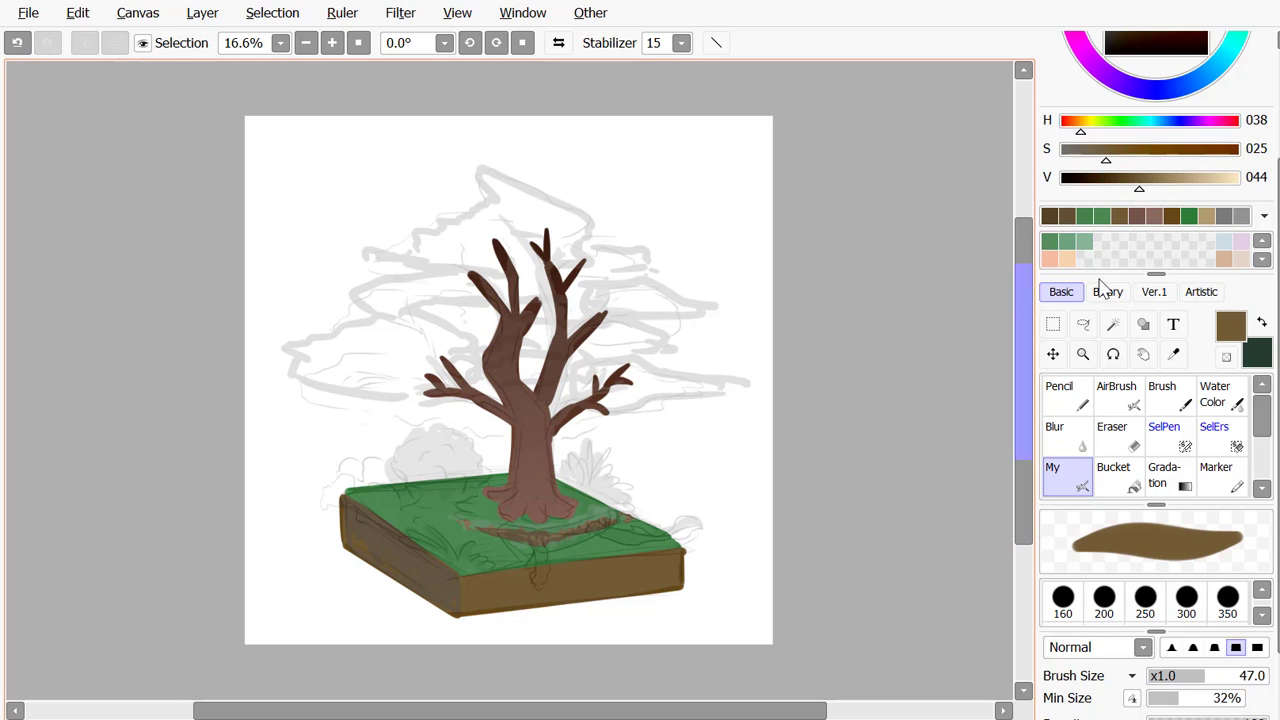
{"action": "right_click", "coordinate": [425, 583]}
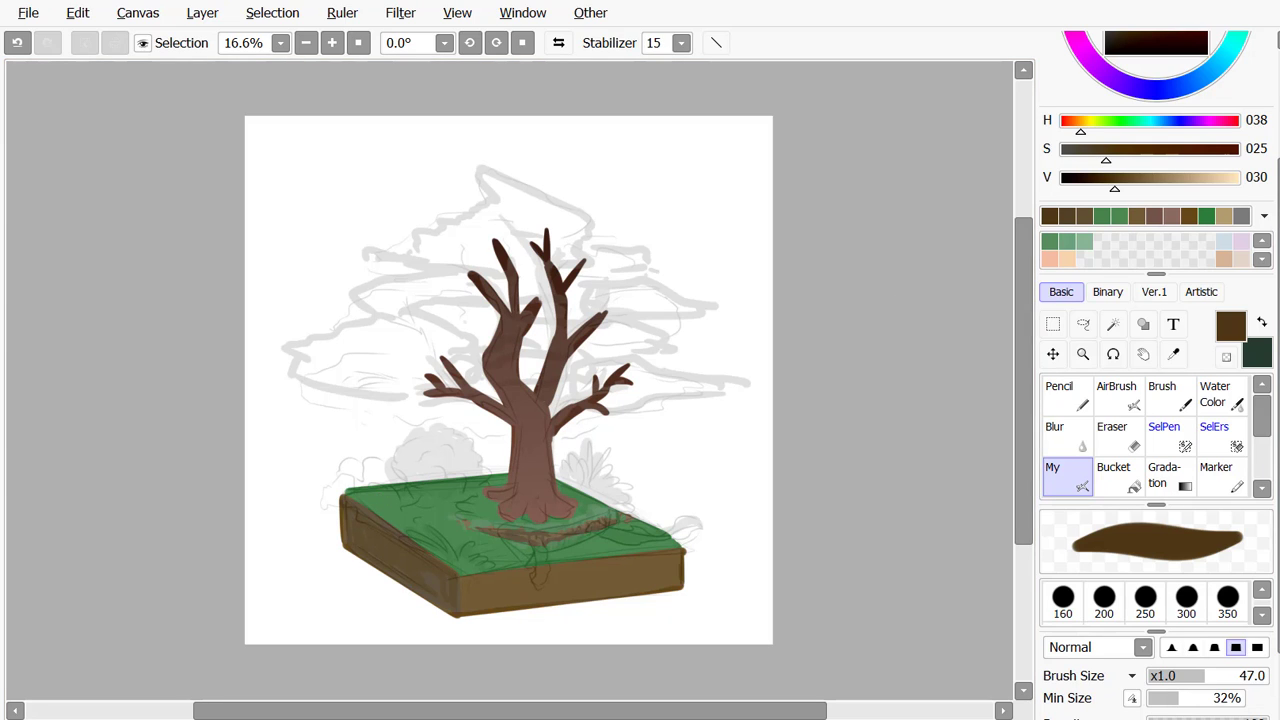
Outline the full foliage canopy around the branches with a jagged edge in dark green H 128, S 19, V 23
{"action": "scroll", "coordinate": [1216, 54], "scroll_direction": "up", "scroll_amount": 3}
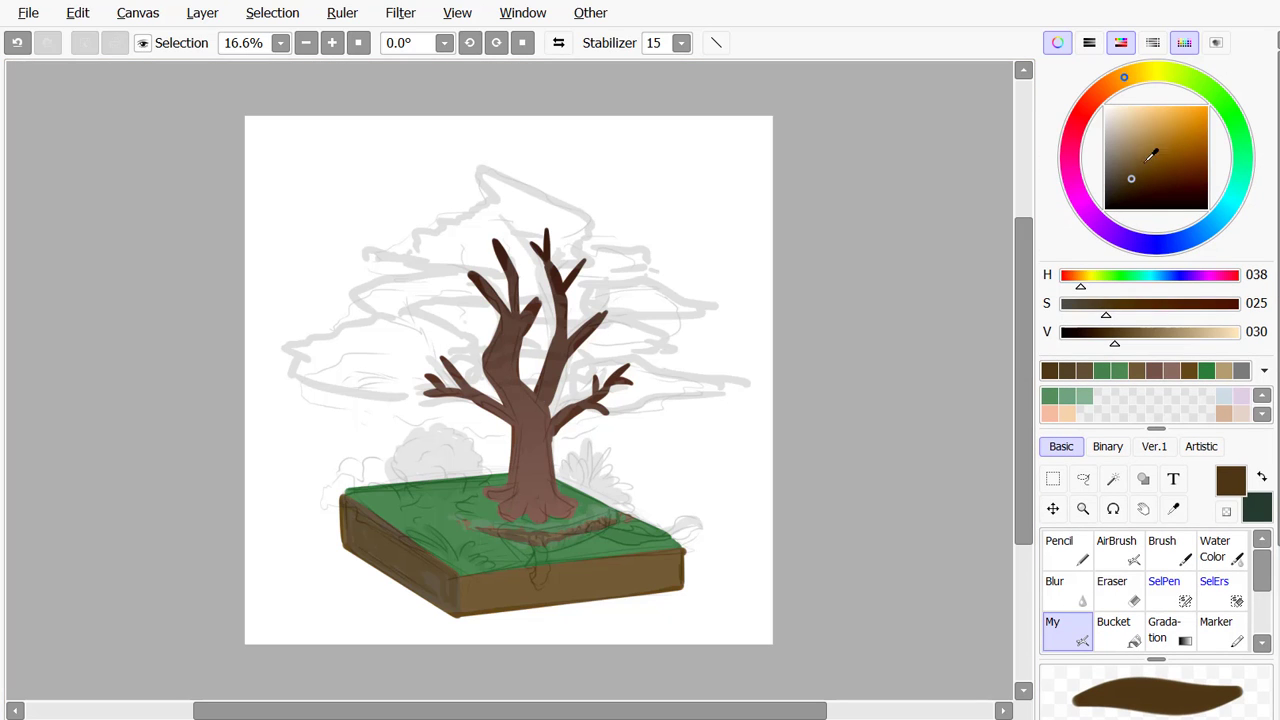
{"action": "right_click", "coordinate": [448, 530]}
{"action": "left_click", "coordinate": [1125, 164]}
{"action": "left_click_drag", "start_coordinate": [1131, 338], "coordinate": [1102, 338]}
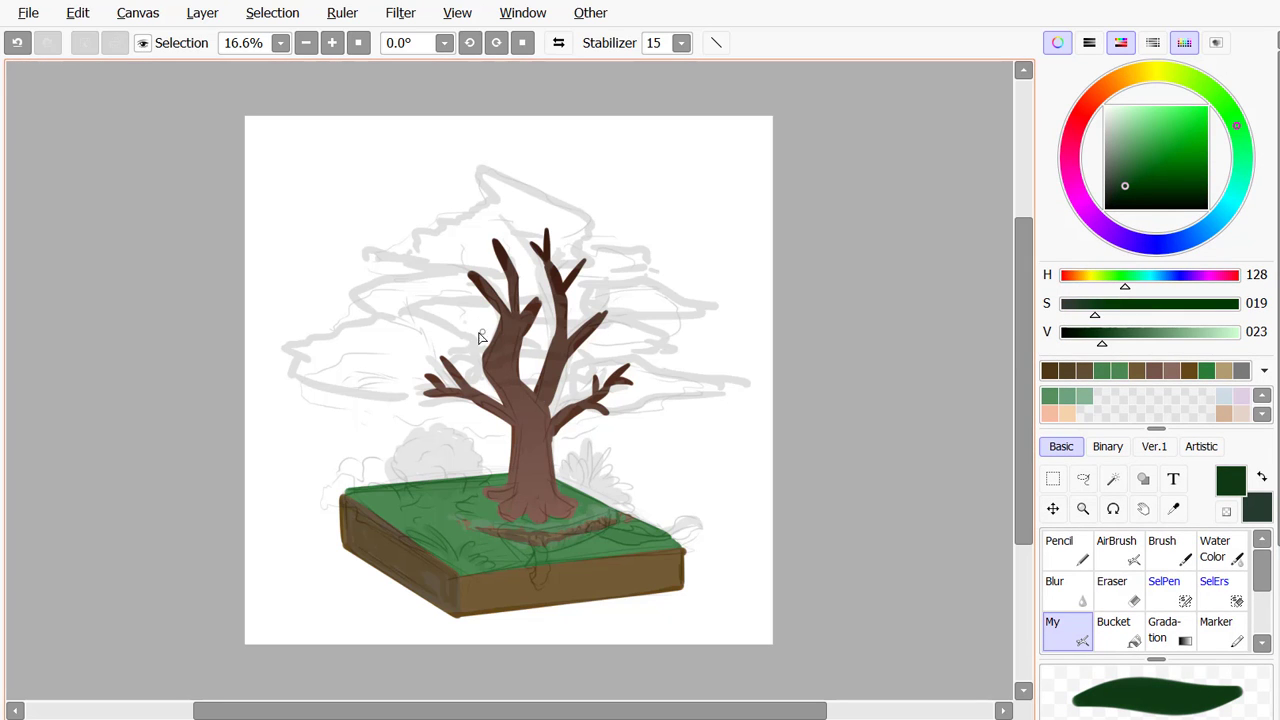
{"action": "mouse_move", "coordinate": [510, 428]}
{"action": "left_mouse_down"}
{"action": "mouse_move", "coordinate": [416, 404]}
{"action": "mouse_move", "coordinate": [395, 373]}
{"action": "mouse_move", "coordinate": [458, 338]}
{"action": "mouse_move", "coordinate": [450, 265]}
{"action": "mouse_move", "coordinate": [475, 234]}
{"action": "mouse_move", "coordinate": [509, 196]}
{"action": "mouse_move", "coordinate": [542, 196]}
{"action": "mouse_move", "coordinate": [611, 228]}
{"action": "mouse_move", "coordinate": [652, 346]}
{"action": "mouse_move", "coordinate": [682, 379]}
{"action": "mouse_move", "coordinate": [596, 430]}
{"action": "mouse_move", "coordinate": [516, 427]}
{"action": "left_mouse_up"}
{"action": "mouse_move", "coordinate": [417, 305]}
{"action": "left_mouse_down"}
{"action": "mouse_move", "coordinate": [376, 315]}
{"action": "mouse_move", "coordinate": [452, 332]}
{"action": "mouse_move", "coordinate": [406, 332]}
{"action": "mouse_move", "coordinate": [385, 378]}
{"action": "left_mouse_up"}
{"action": "left_click_drag", "start_coordinate": [656, 315], "coordinate": [690, 376]}
Fill the canopy outline with the dark green using the Bucket and patch its lower left gap with the My brush
{"action": "left_click", "coordinate": [1114, 630]}
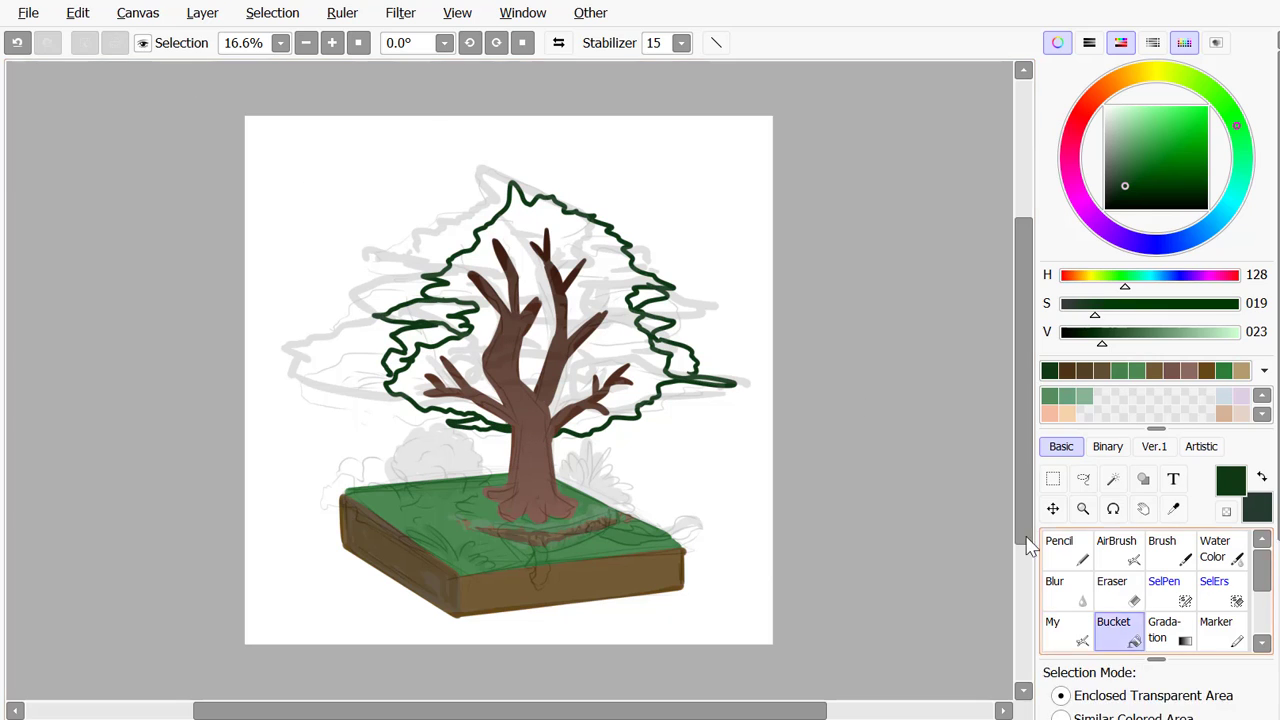
{"action": "left_click", "coordinate": [394, 318]}
{"action": "left_click", "coordinate": [401, 370]}
{"action": "left_click", "coordinate": [678, 358]}
{"action": "left_click", "coordinate": [666, 307]}
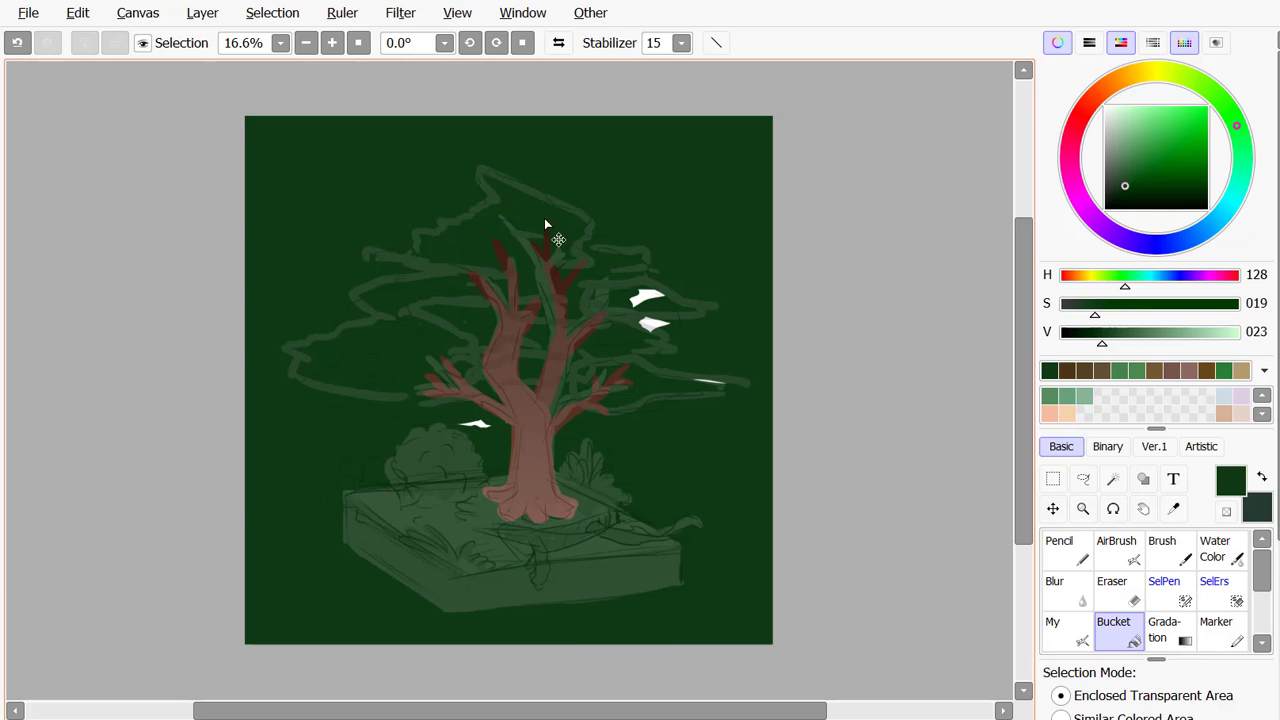
{"action": "key", "text": "ctrl+z"}
{"action": "left_click", "coordinate": [655, 324]}
{"action": "left_click", "coordinate": [646, 296]}
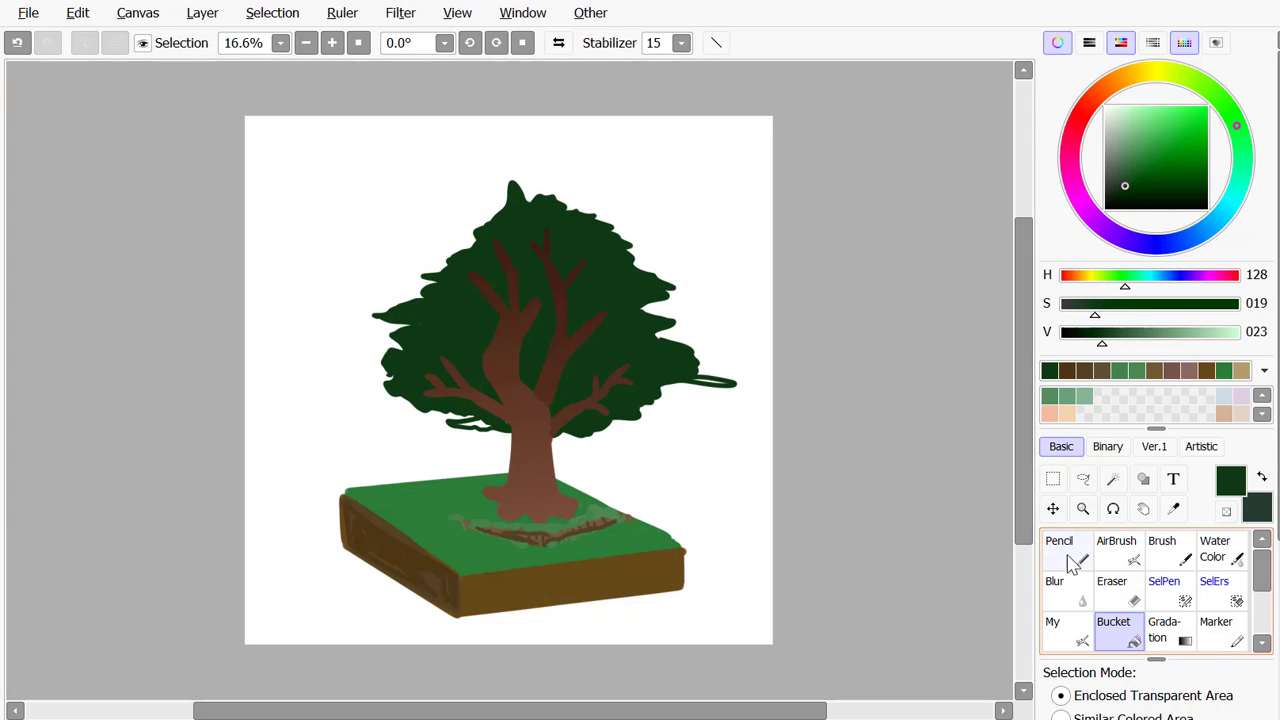
{"action": "left_click", "coordinate": [1067, 630]}
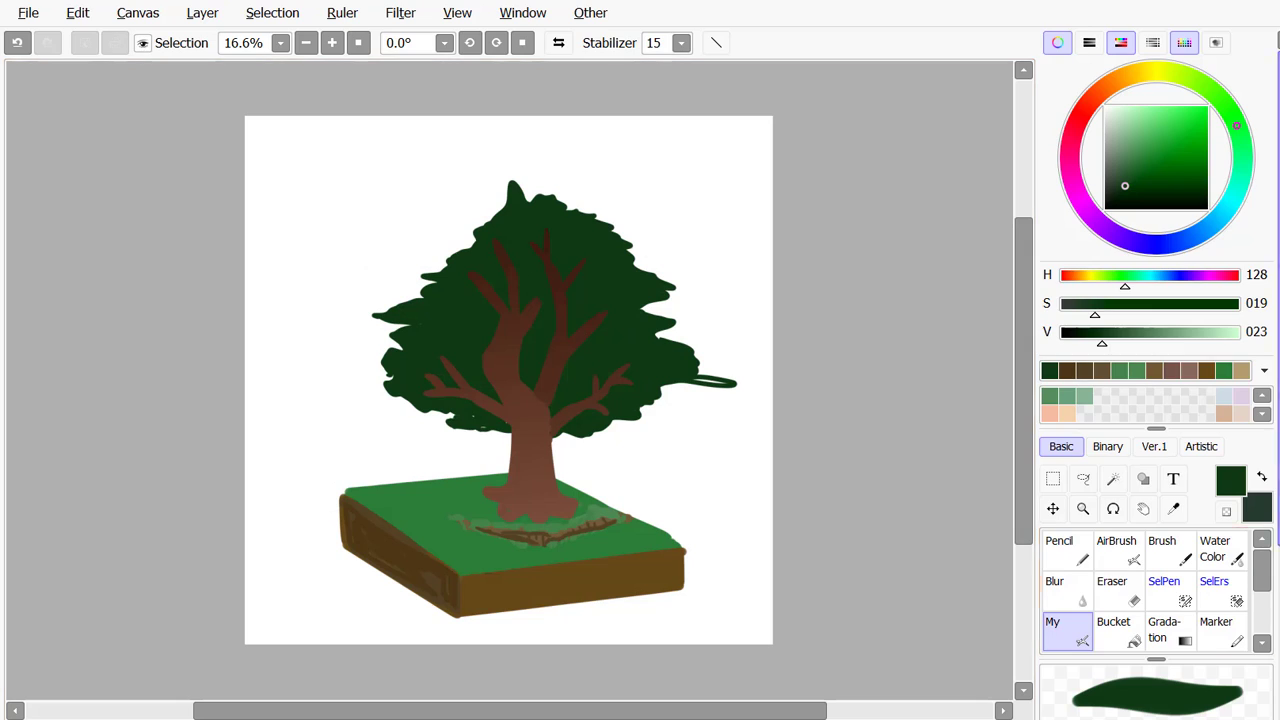
Enlarge the My brush, close the canopy's right tip and add small leaf strokes along its lower and left edges in dark green
{"action": "scroll", "coordinate": [1156, 450], "scroll_direction": "down", "scroll_amount": 2}
{"action": "key", "text": "bracketright"}
{"action": "key", "text": "bracketright"}
{"action": "left_click_drag", "start_coordinate": [448, 417], "coordinate": [505, 436]}
{"action": "left_click_drag", "start_coordinate": [726, 381], "coordinate": [687, 376]}
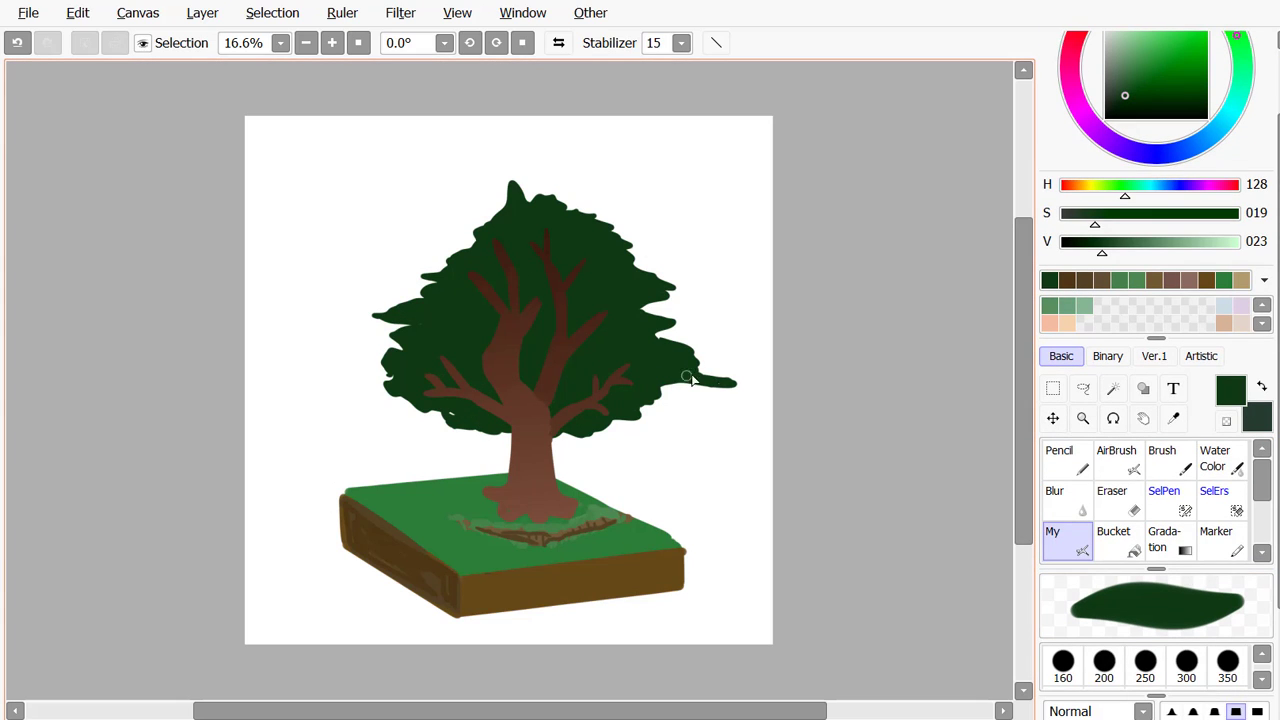
{"action": "left_click_drag", "start_coordinate": [389, 360], "coordinate": [399, 336]}
{"action": "mouse_move", "coordinate": [394, 365]}
{"action": "left_mouse_down"}
{"action": "mouse_move", "coordinate": [358, 370]}
{"action": "mouse_move", "coordinate": [411, 400]}
{"action": "mouse_move", "coordinate": [442, 425]}
{"action": "left_mouse_up"}
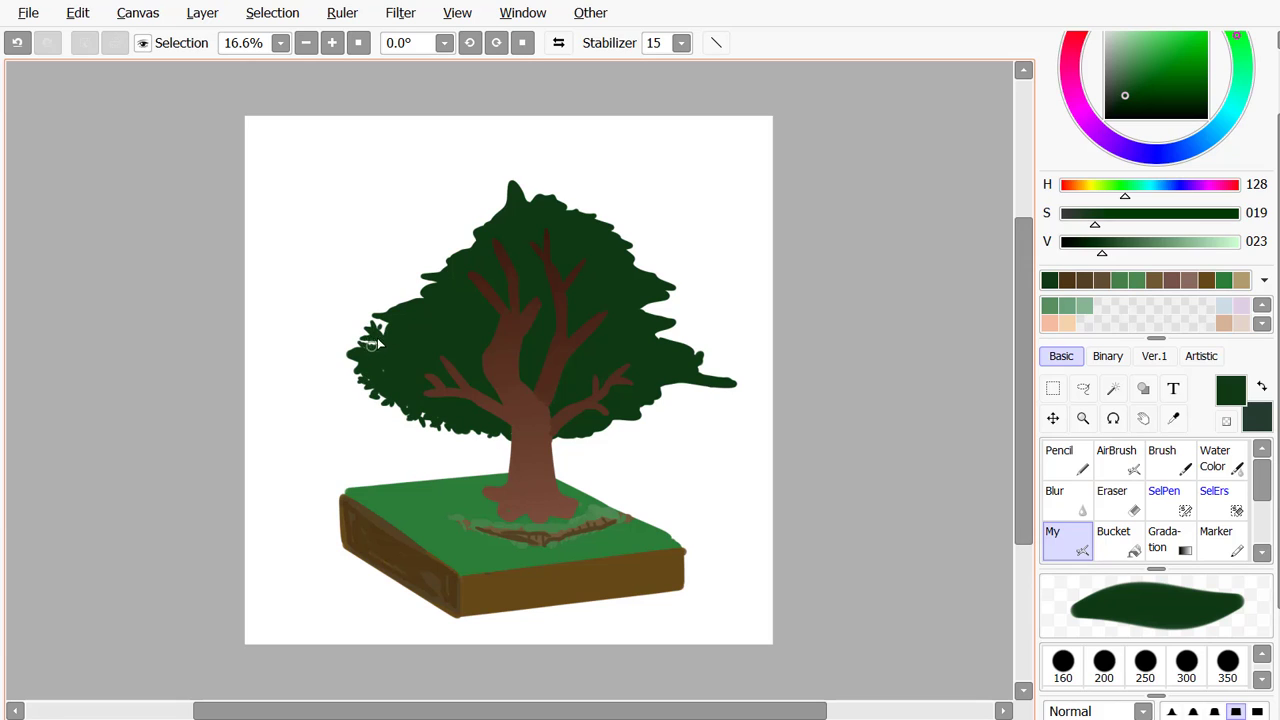
{"action": "left_click_drag", "start_coordinate": [411, 308], "coordinate": [390, 292]}
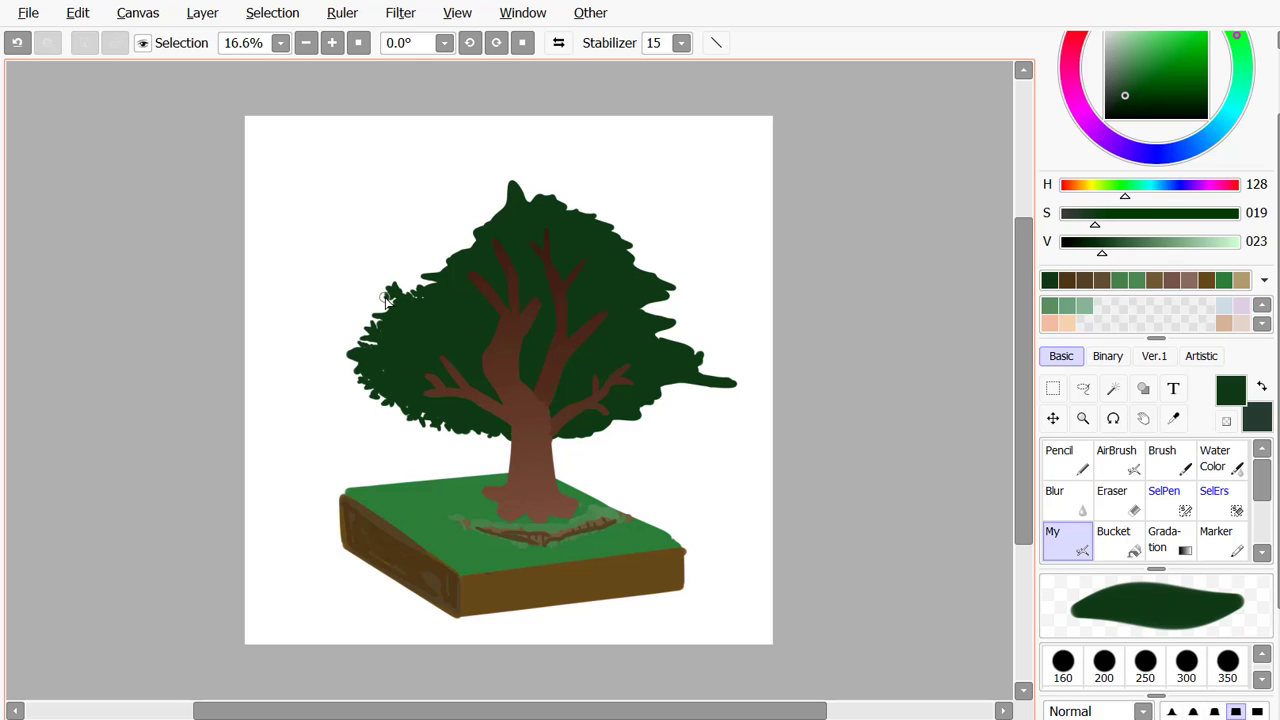
Erase notches along the canopy's outline and open a few irregular gaps between the branches
{"action": "key", "text": "e"}
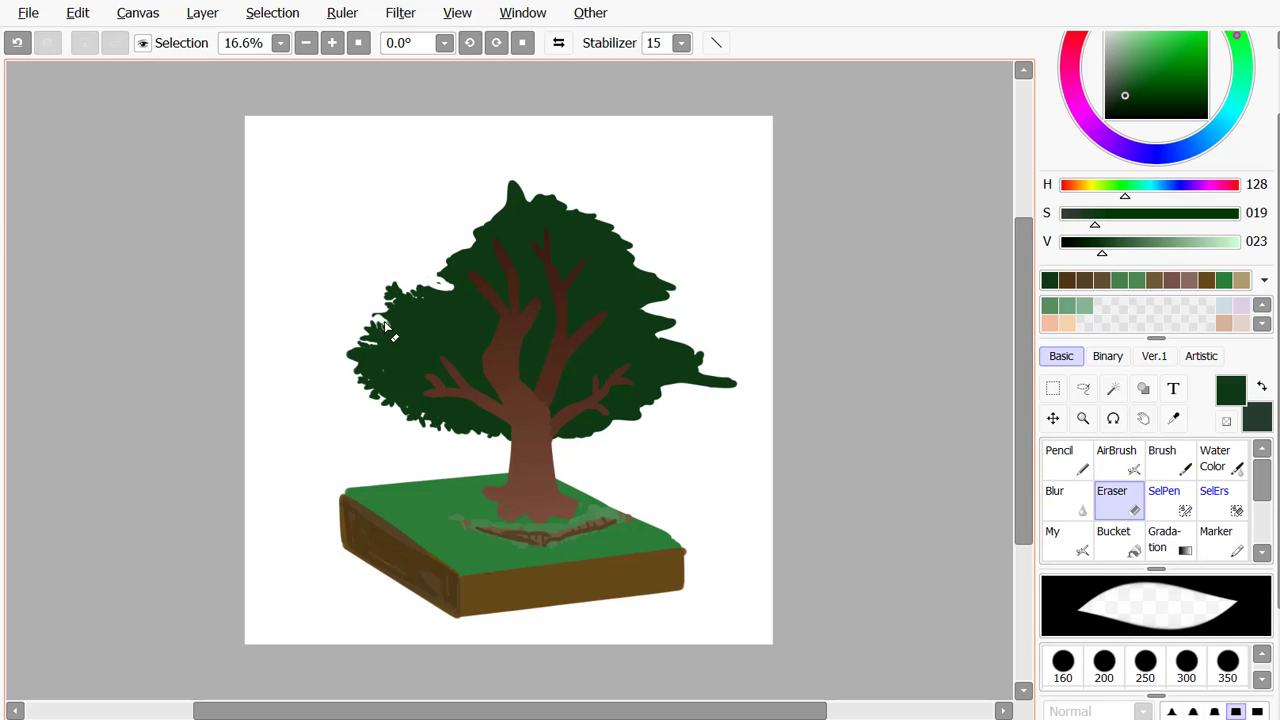
{"action": "left_click_drag", "start_coordinate": [368, 357], "coordinate": [357, 370]}
{"action": "left_click_drag", "start_coordinate": [491, 222], "coordinate": [478, 233]}
{"action": "mouse_move", "coordinate": [641, 308]}
{"action": "left_mouse_down"}
{"action": "mouse_move", "coordinate": [620, 290]}
{"action": "mouse_move", "coordinate": [666, 286]}
{"action": "mouse_move", "coordinate": [615, 290]}
{"action": "mouse_move", "coordinate": [670, 293]}
{"action": "left_mouse_up"}
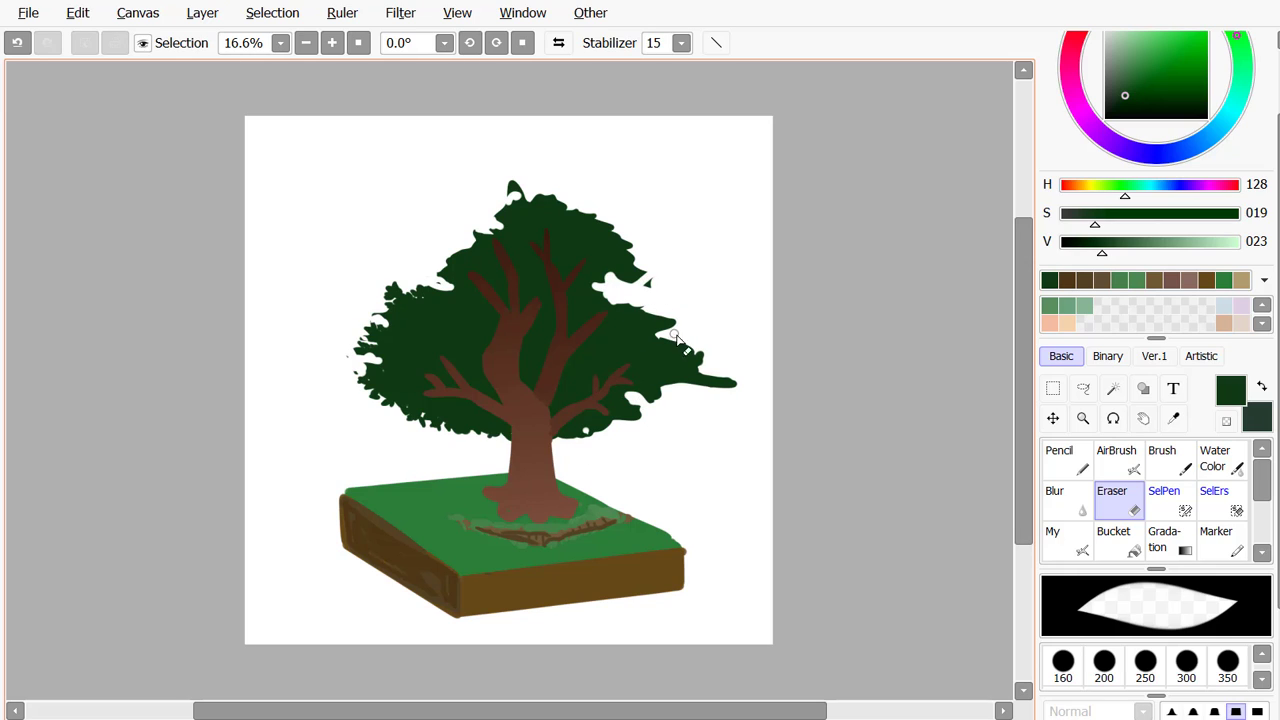
{"action": "left_click_drag", "start_coordinate": [731, 391], "coordinate": [737, 386]}
{"action": "mouse_move", "coordinate": [462, 330]}
{"action": "left_mouse_down"}
{"action": "mouse_move", "coordinate": [440, 332]}
{"action": "mouse_move", "coordinate": [506, 327]}
{"action": "mouse_move", "coordinate": [440, 330]}
{"action": "left_mouse_up"}
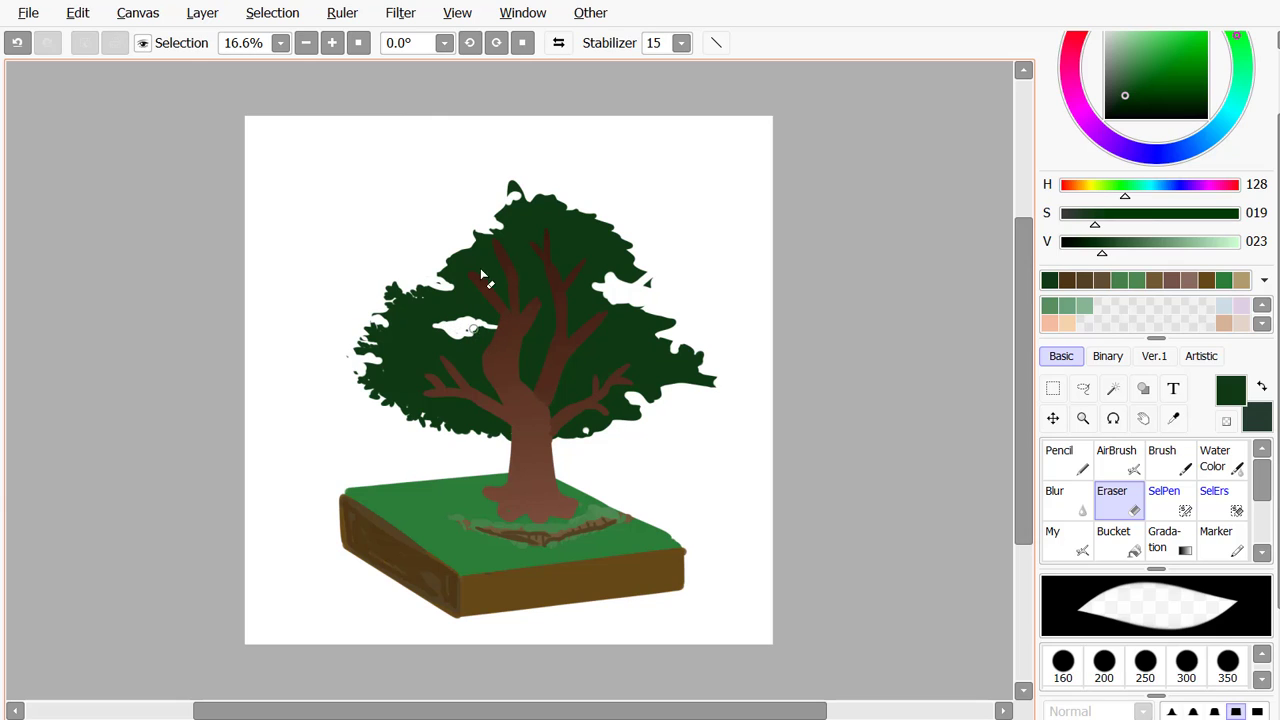
{"action": "mouse_move", "coordinate": [568, 246]}
{"action": "left_mouse_down"}
{"action": "mouse_move", "coordinate": [592, 248]}
{"action": "mouse_move", "coordinate": [562, 258]}
{"action": "left_mouse_up"}
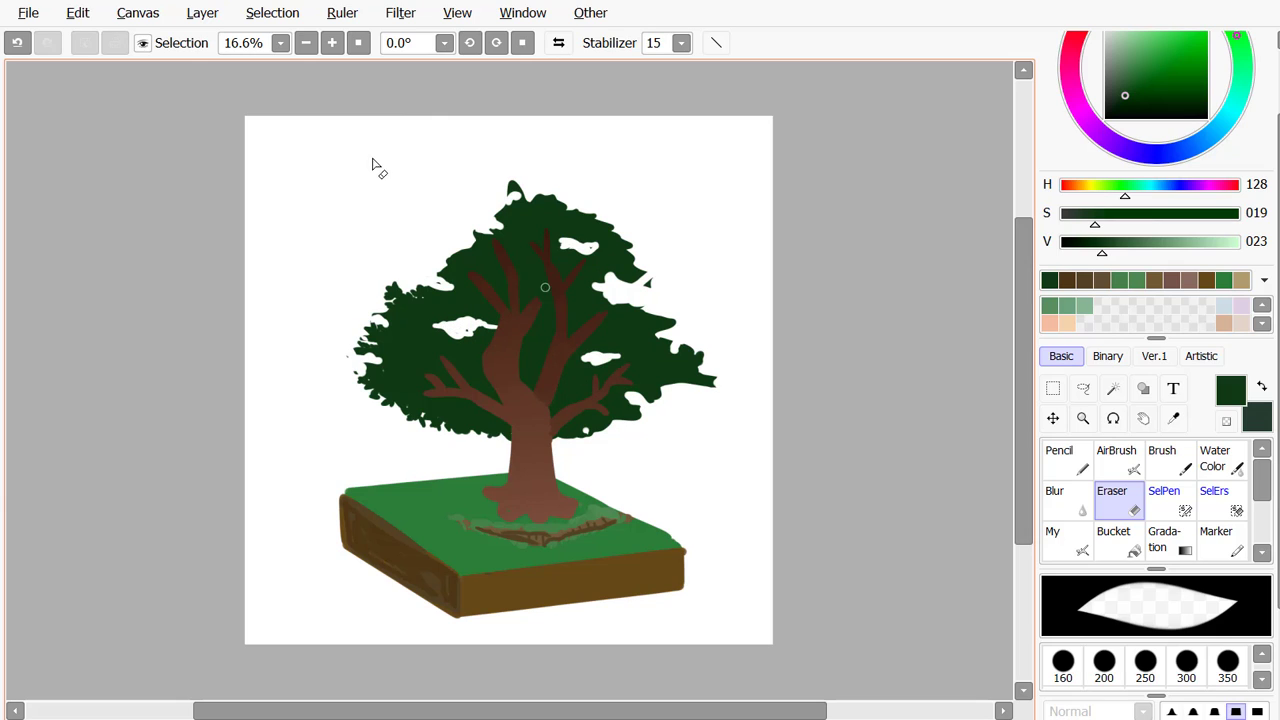
Paint small dark green leaves with the My brush around the canopy's edge and the erased gaps
{"action": "key", "text": "n"}
{"action": "left_click", "coordinate": [1062, 540]}
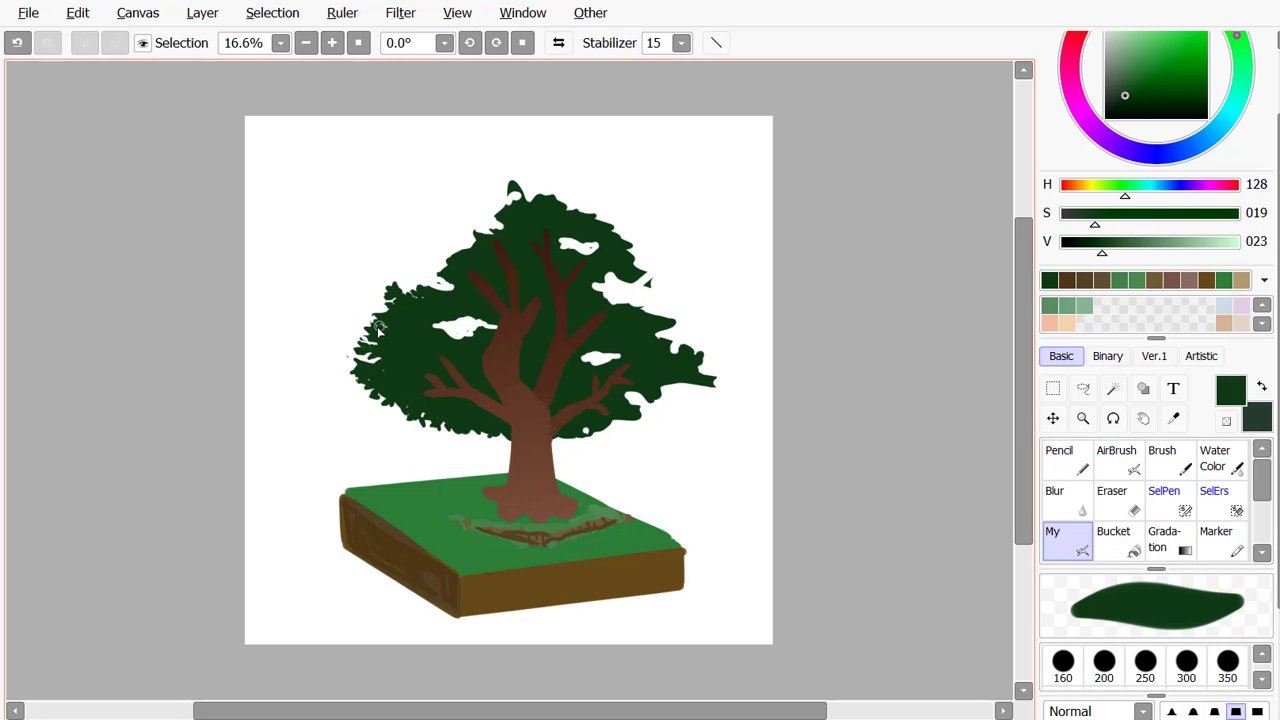
{"action": "left_click_drag", "start_coordinate": [378, 330], "coordinate": [363, 283]}
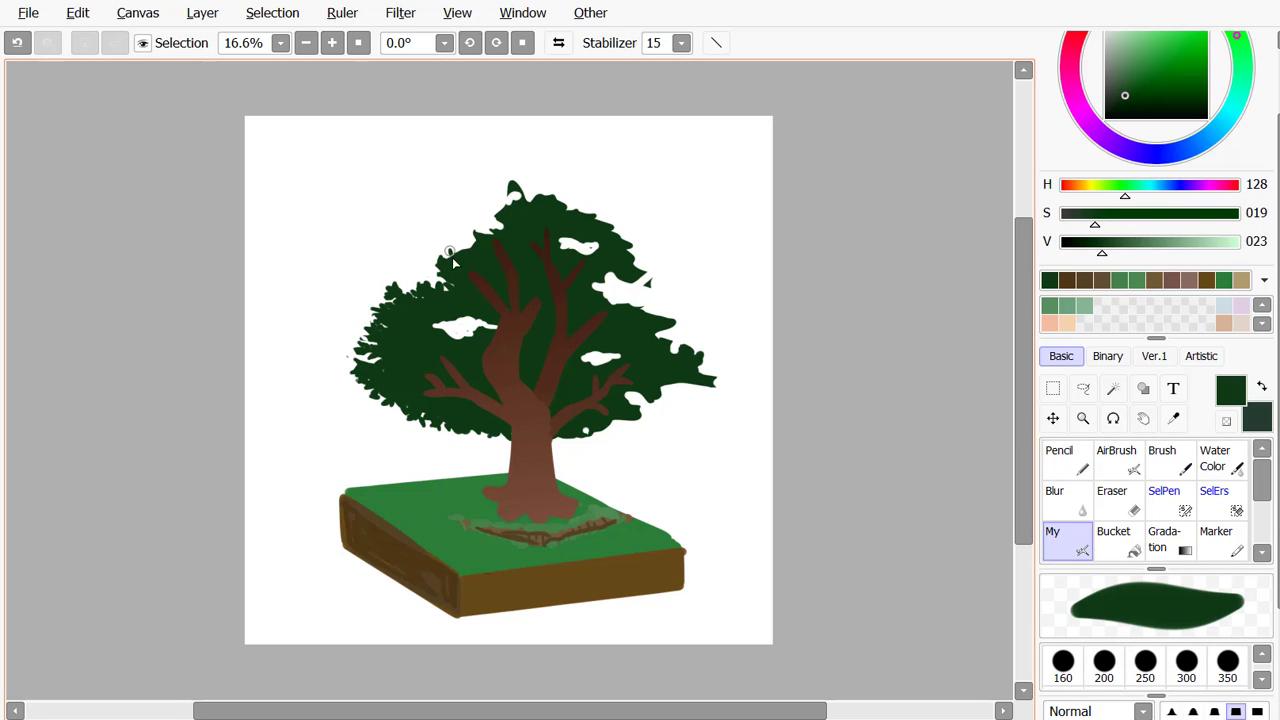
{"action": "left_click_drag", "start_coordinate": [456, 247], "coordinate": [474, 231]}
{"action": "left_click_drag", "start_coordinate": [450, 343], "coordinate": [464, 325]}
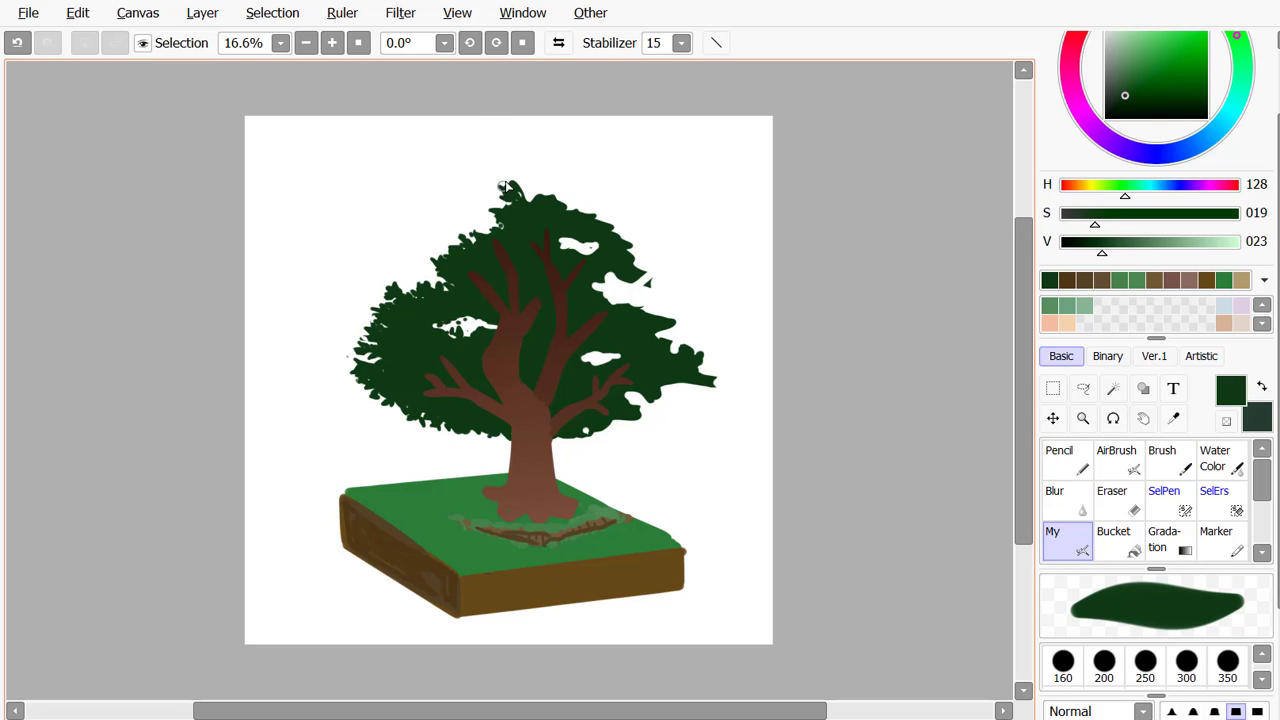
{"action": "mouse_move", "coordinate": [566, 203]}
{"action": "left_mouse_down"}
{"action": "mouse_move", "coordinate": [628, 245]}
{"action": "mouse_move", "coordinate": [600, 280]}
{"action": "mouse_move", "coordinate": [589, 258]}
{"action": "mouse_move", "coordinate": [652, 278]}
{"action": "mouse_move", "coordinate": [626, 278]}
{"action": "mouse_move", "coordinate": [617, 300]}
{"action": "mouse_move", "coordinate": [668, 318]}
{"action": "mouse_move", "coordinate": [682, 350]}
{"action": "mouse_move", "coordinate": [708, 354]}
{"action": "left_mouse_up"}
{"action": "mouse_move", "coordinate": [708, 382]}
{"action": "left_mouse_down"}
{"action": "mouse_move", "coordinate": [663, 380]}
{"action": "mouse_move", "coordinate": [690, 389]}
{"action": "mouse_move", "coordinate": [667, 403]}
{"action": "mouse_move", "coordinate": [623, 395]}
{"action": "mouse_move", "coordinate": [611, 426]}
{"action": "mouse_move", "coordinate": [561, 443]}
{"action": "left_mouse_up"}
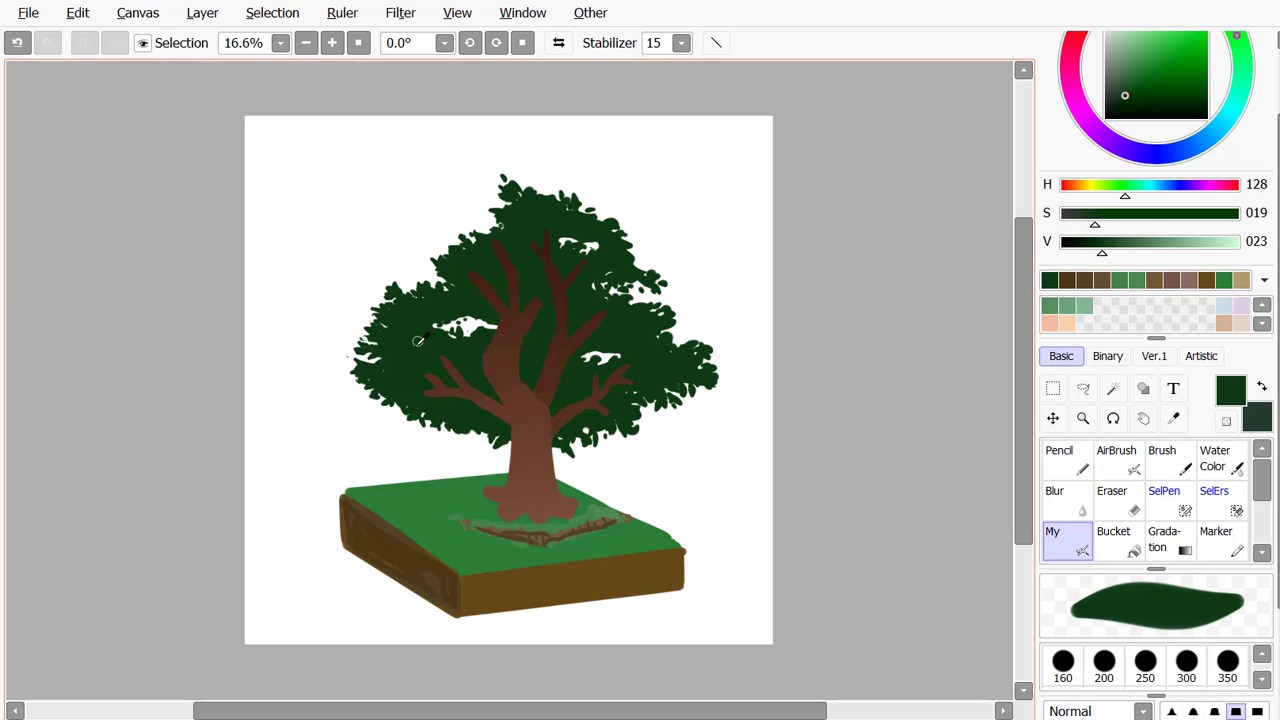
Outline a foliage cluster over the lower left branches in medium green H 128, S 41, V 38 and fill it with the Bucket
{"action": "left_click_drag", "start_coordinate": [1125, 95], "coordinate": [1147, 79]}
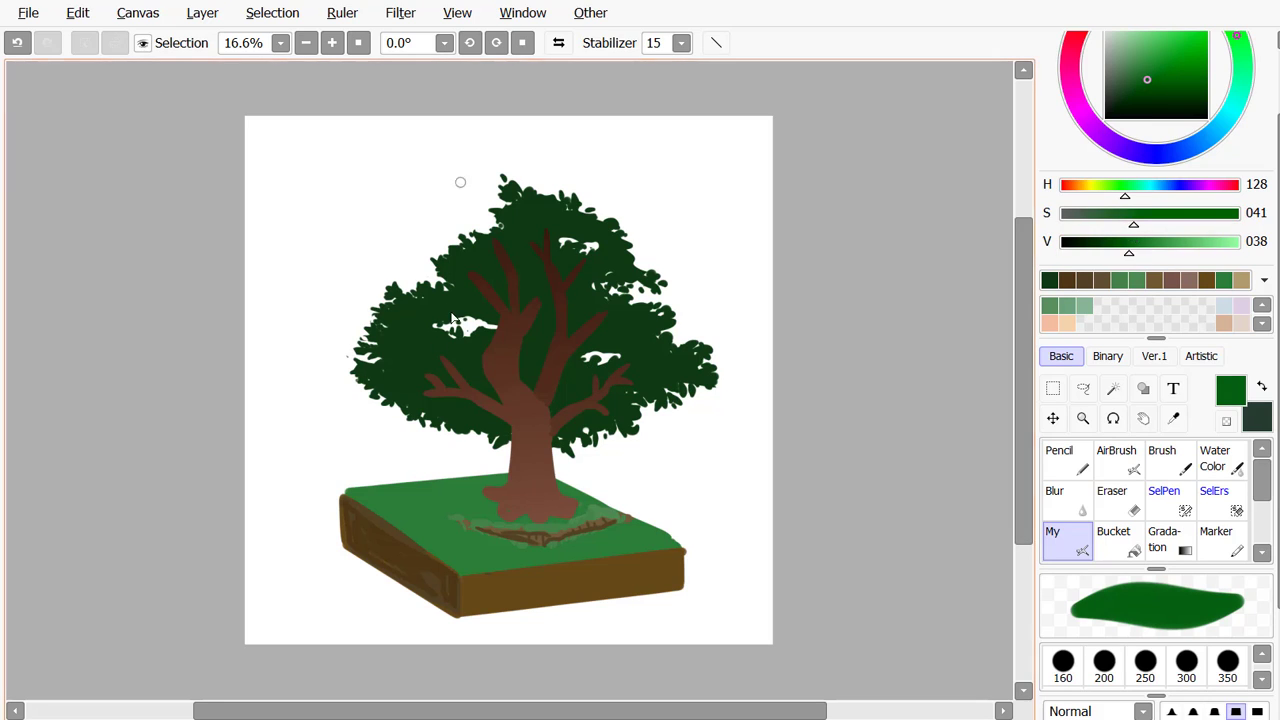
{"action": "key", "text": "ctrl+z"}
{"action": "mouse_move", "coordinate": [487, 353]}
{"action": "left_mouse_down"}
{"action": "mouse_move", "coordinate": [417, 329]}
{"action": "mouse_move", "coordinate": [396, 356]}
{"action": "mouse_move", "coordinate": [358, 366]}
{"action": "mouse_move", "coordinate": [466, 386]}
{"action": "left_mouse_up"}
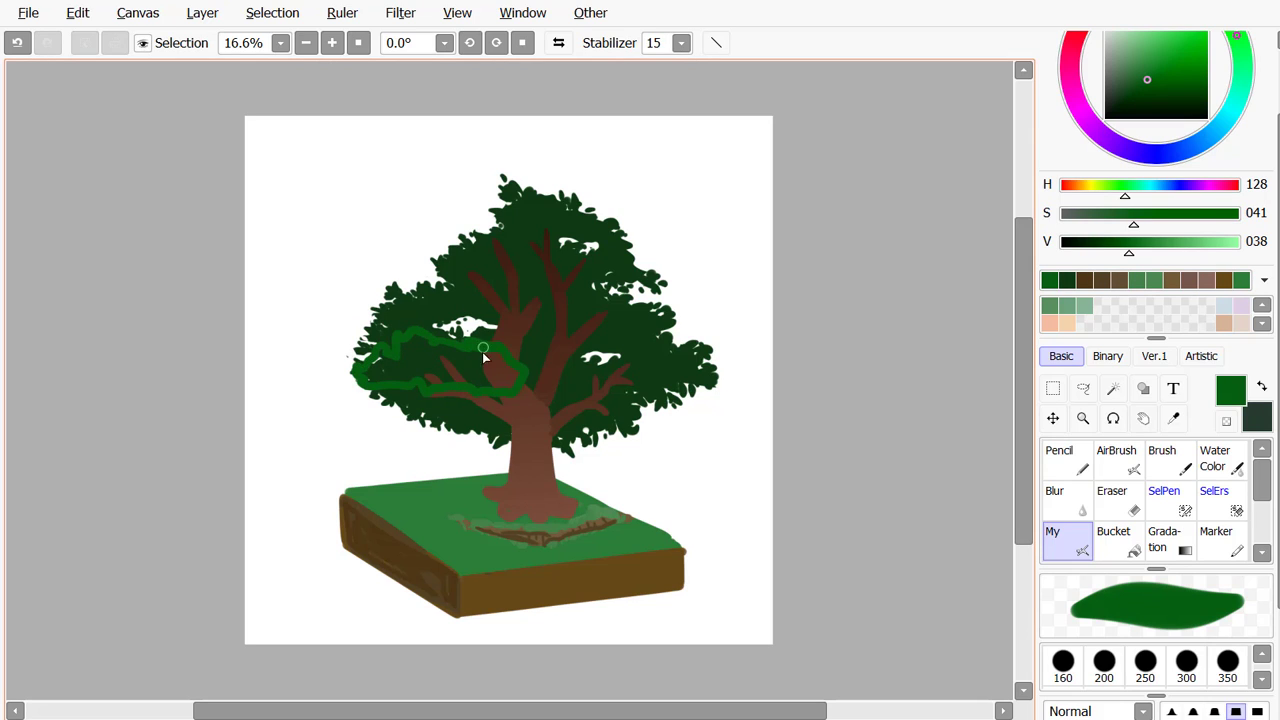
{"action": "left_click", "coordinate": [1128, 548]}
{"action": "left_click", "coordinate": [430, 362]}
Outline and fill two more medium green foliage clusters, one across the treetop and one over the lower right branch
{"action": "left_click", "coordinate": [1063, 546]}
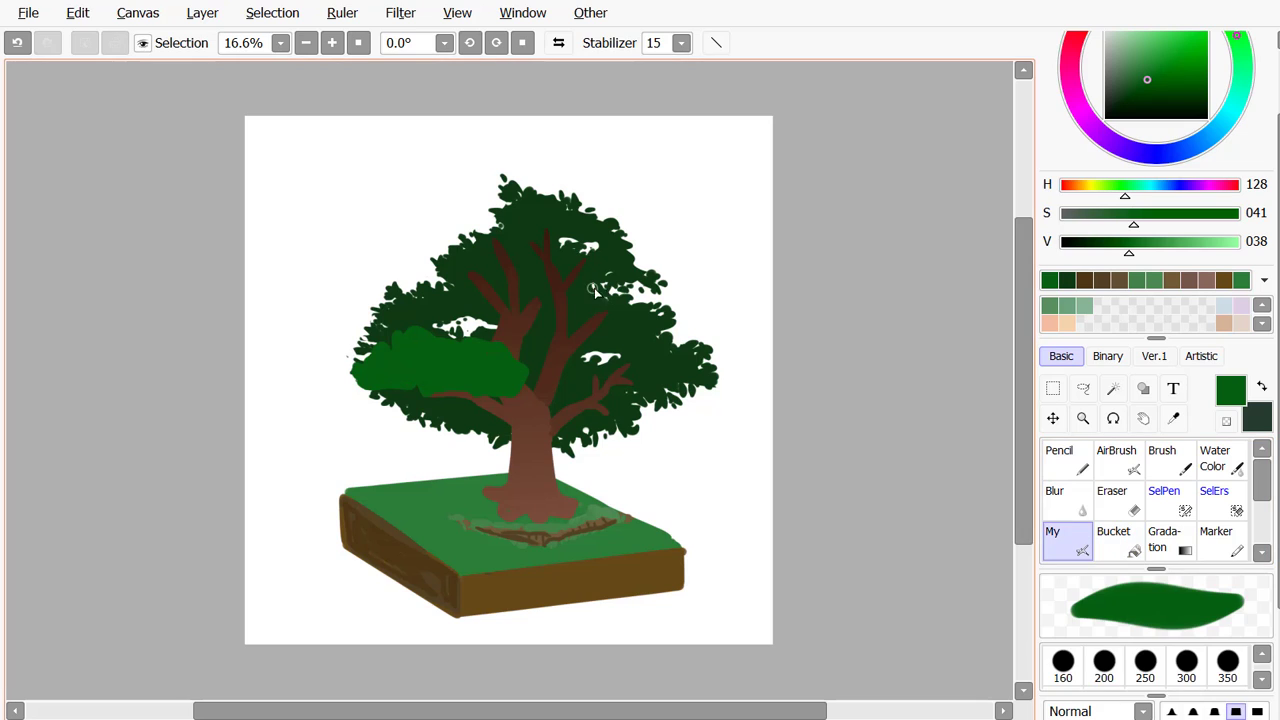
{"action": "mouse_move", "coordinate": [595, 228]}
{"action": "left_mouse_down"}
{"action": "mouse_move", "coordinate": [502, 183]}
{"action": "mouse_move", "coordinate": [460, 236]}
{"action": "mouse_move", "coordinate": [481, 253]}
{"action": "mouse_move", "coordinate": [608, 267]}
{"action": "mouse_move", "coordinate": [620, 238]}
{"action": "left_mouse_up"}
{"action": "left_click", "coordinate": [1113, 540]}
{"action": "left_click", "coordinate": [560, 225]}
{"action": "left_click", "coordinate": [1066, 542]}
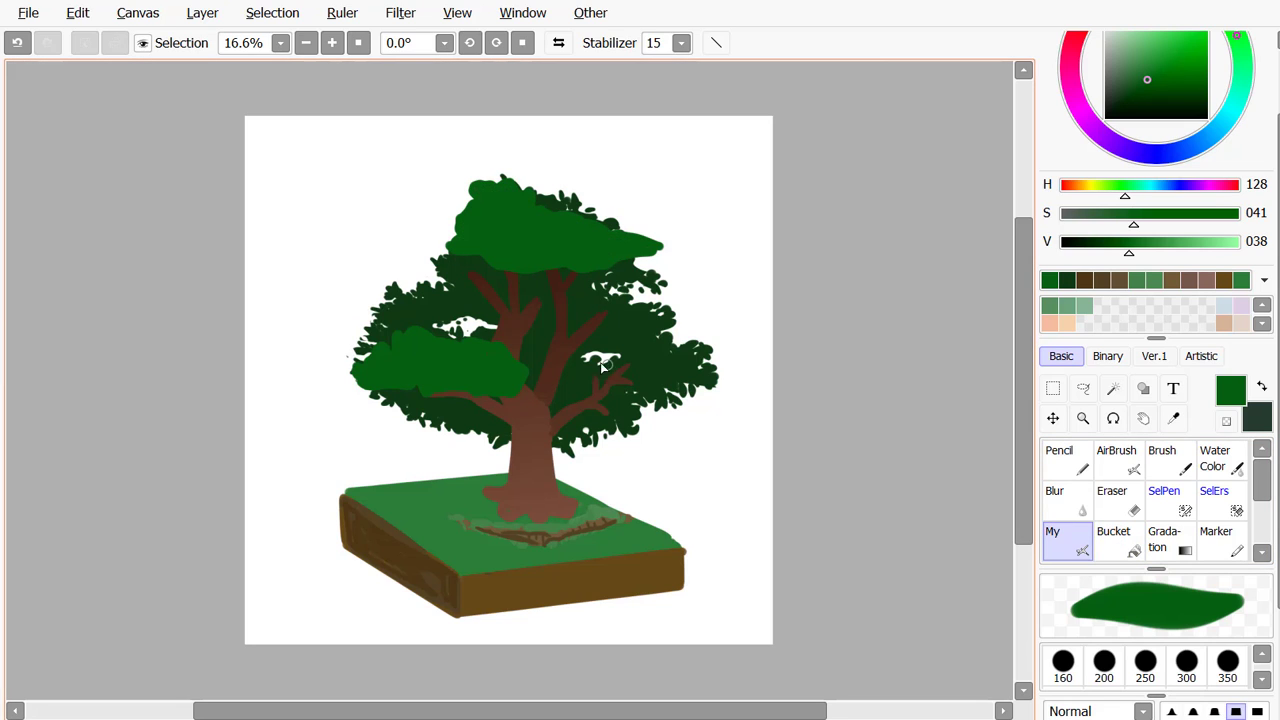
{"action": "mouse_move", "coordinate": [600, 362]}
{"action": "left_mouse_down"}
{"action": "mouse_move", "coordinate": [654, 355]}
{"action": "mouse_move", "coordinate": [665, 392]}
{"action": "left_mouse_up"}
{"action": "left_click", "coordinate": [1113, 540]}
{"action": "left_click", "coordinate": [578, 378]}
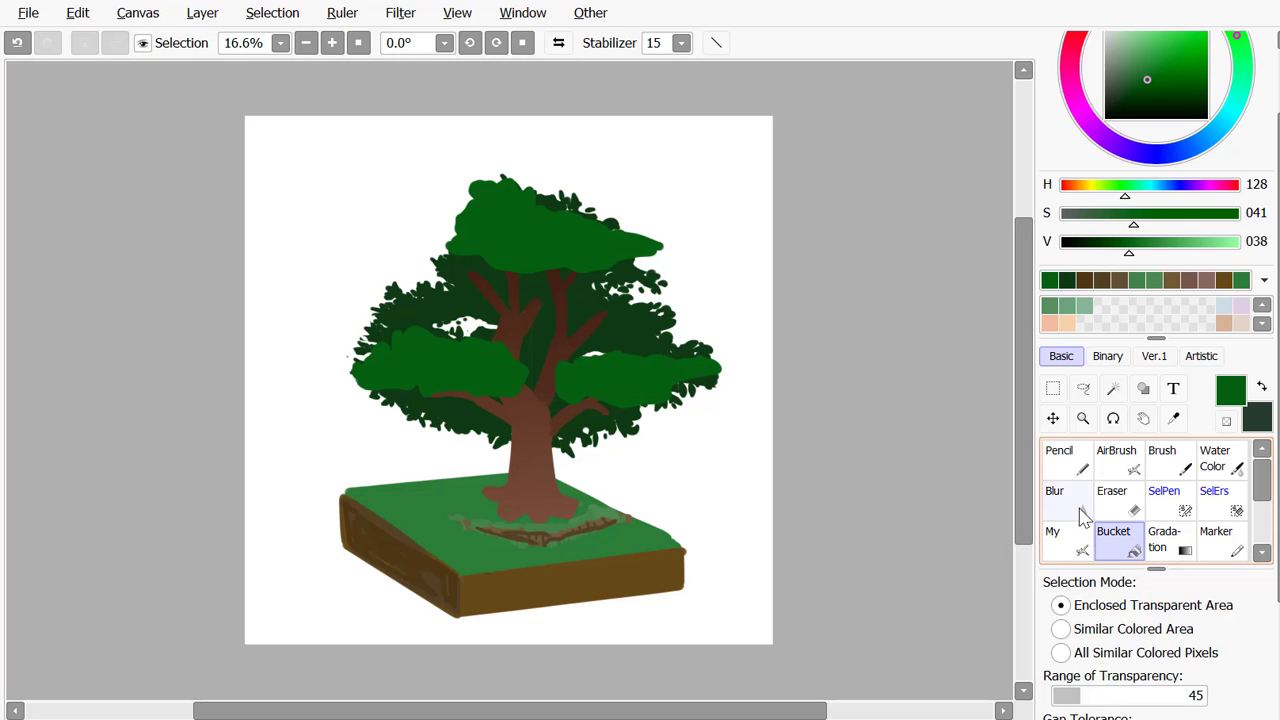
Add medium green foliage clusters across the middle branches and at the canopy's upper left
{"action": "left_click", "coordinate": [1066, 542]}
{"action": "left_click_drag", "start_coordinate": [612, 306], "coordinate": [499, 316]}
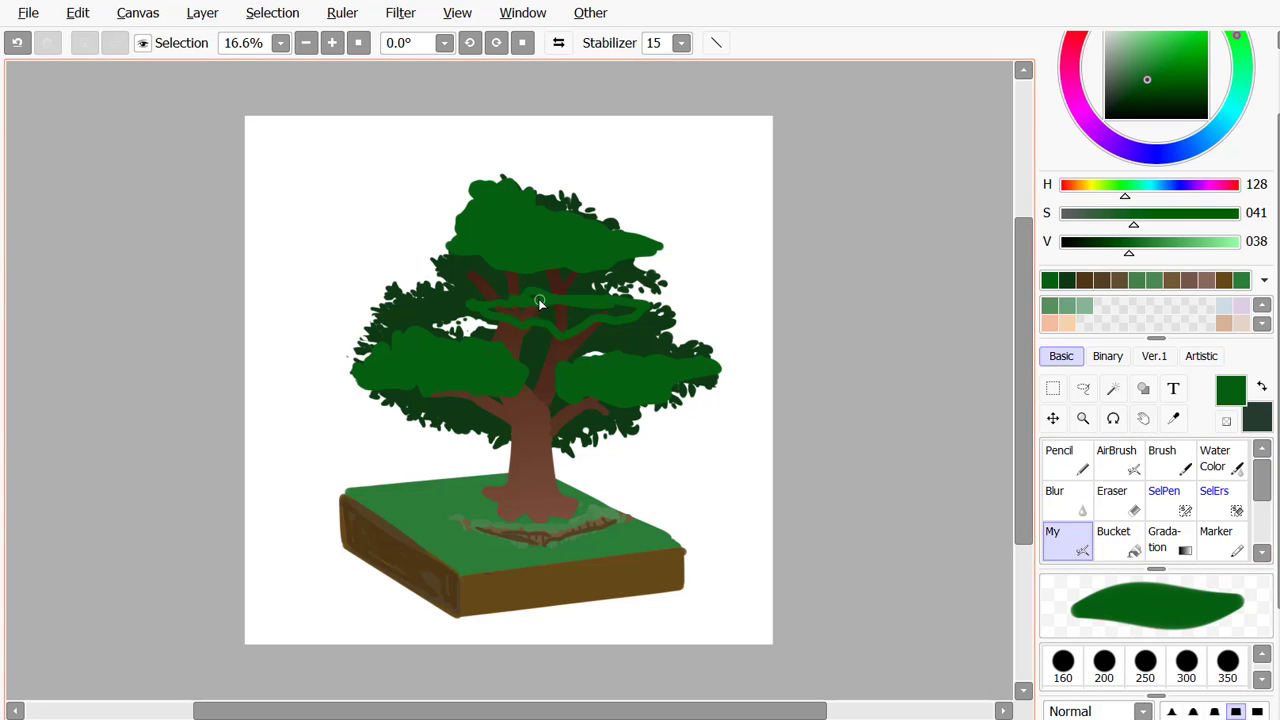
{"action": "left_click", "coordinate": [1113, 540]}
{"action": "left_click", "coordinate": [610, 308]}
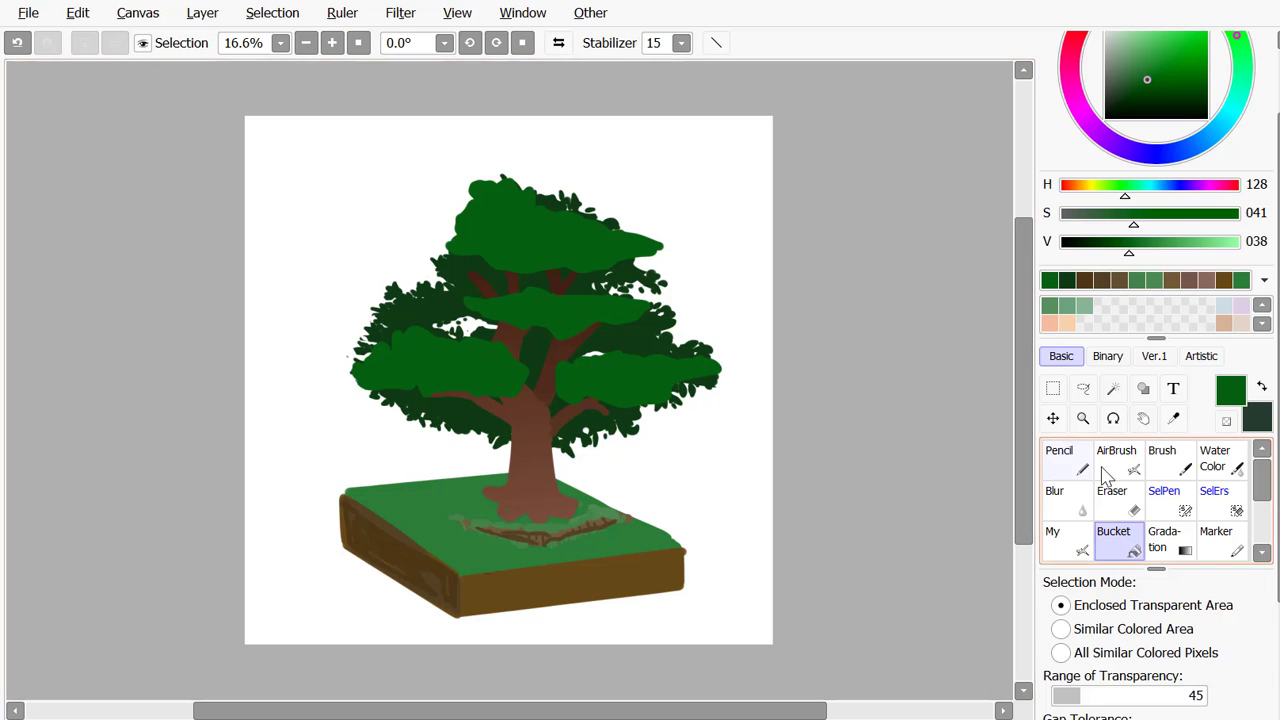
{"action": "left_click", "coordinate": [1066, 542]}
{"action": "mouse_move", "coordinate": [470, 272]}
{"action": "left_mouse_down"}
{"action": "mouse_move", "coordinate": [408, 295]}
{"action": "mouse_move", "coordinate": [496, 280]}
{"action": "mouse_move", "coordinate": [410, 290]}
{"action": "mouse_move", "coordinate": [477, 285]}
{"action": "left_mouse_up"}
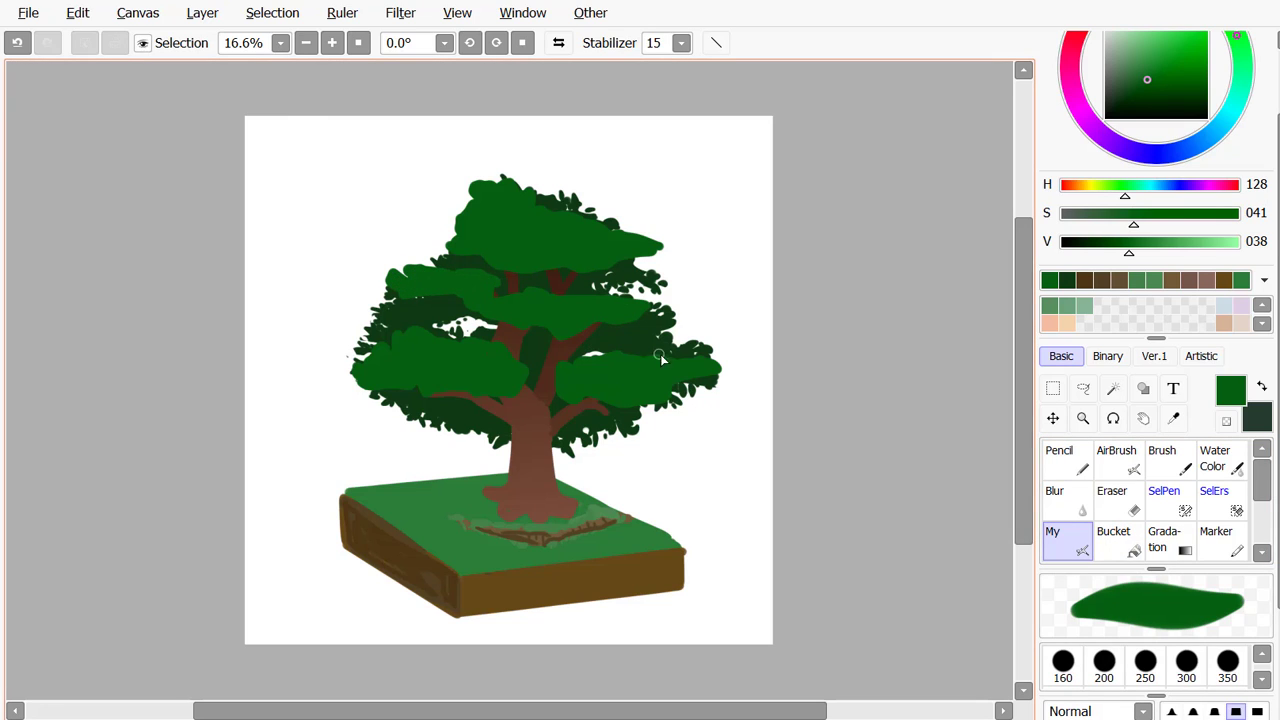
Extend the lower right cluster upward and break up the edges of all medium green clusters with small leaf strokes
{"action": "mouse_move", "coordinate": [632, 399]}
{"action": "left_mouse_down"}
{"action": "mouse_move", "coordinate": [688, 387]}
{"action": "mouse_move", "coordinate": [688, 347]}
{"action": "left_mouse_up"}
{"action": "mouse_move", "coordinate": [548, 208]}
{"action": "left_mouse_down"}
{"action": "mouse_move", "coordinate": [498, 174]}
{"action": "mouse_move", "coordinate": [471, 201]}
{"action": "mouse_move", "coordinate": [461, 189]}
{"action": "mouse_move", "coordinate": [473, 185]}
{"action": "mouse_move", "coordinate": [448, 242]}
{"action": "left_mouse_up"}
{"action": "mouse_move", "coordinate": [582, 220]}
{"action": "left_mouse_down"}
{"action": "mouse_move", "coordinate": [654, 240]}
{"action": "mouse_move", "coordinate": [650, 256]}
{"action": "left_mouse_up"}
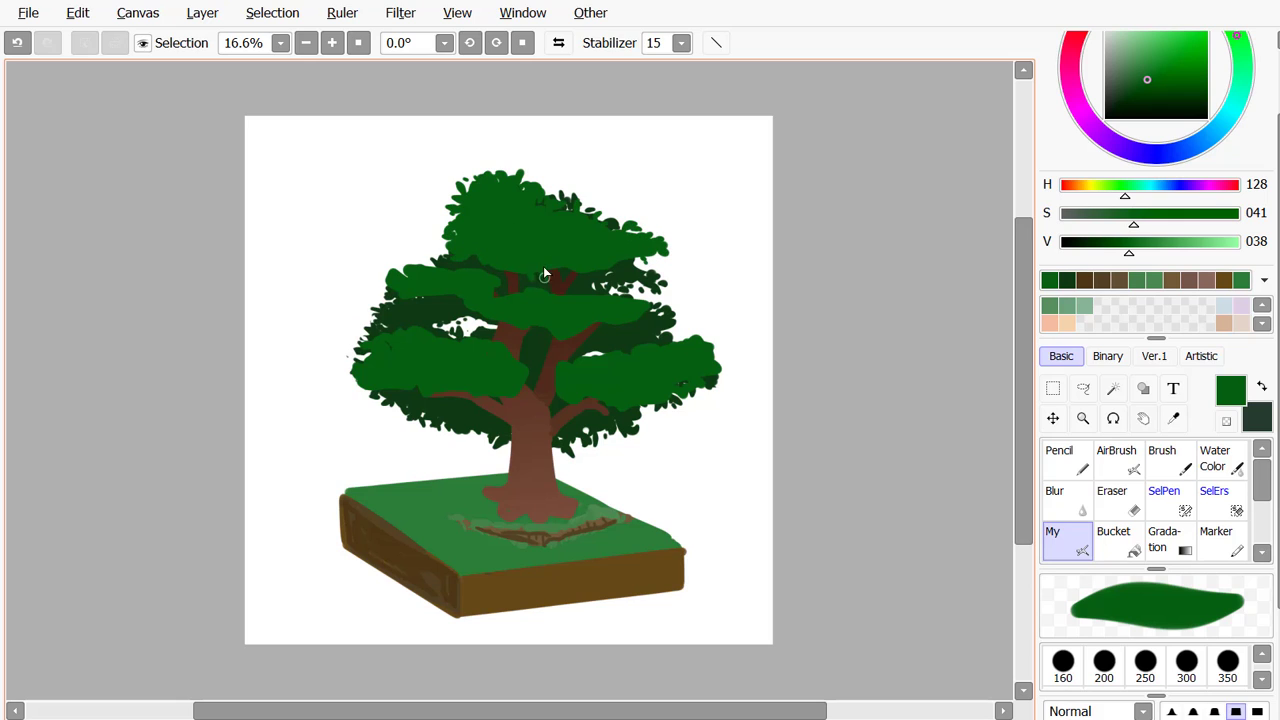
{"action": "mouse_move", "coordinate": [437, 238]}
{"action": "left_mouse_down"}
{"action": "mouse_move", "coordinate": [436, 282]}
{"action": "mouse_move", "coordinate": [380, 298]}
{"action": "left_mouse_up"}
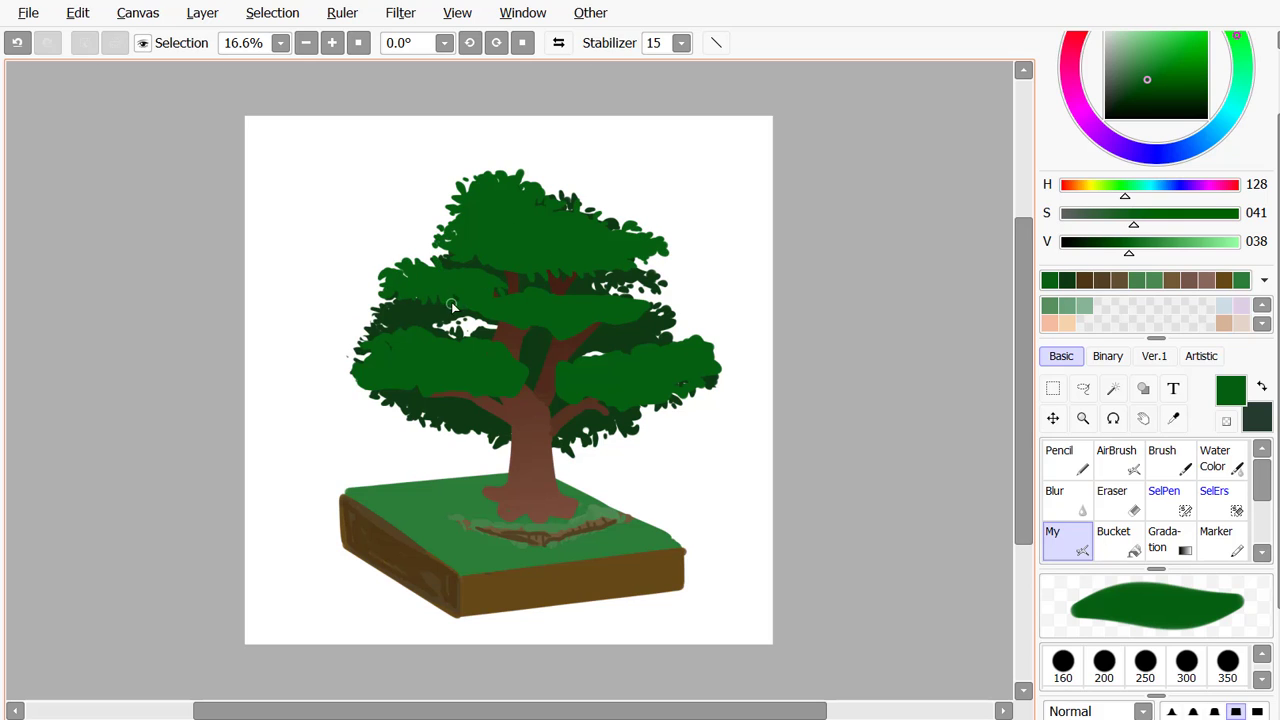
{"action": "left_click_drag", "start_coordinate": [587, 292], "coordinate": [656, 310]}
{"action": "mouse_move", "coordinate": [425, 343]}
{"action": "left_mouse_down"}
{"action": "mouse_move", "coordinate": [362, 344]}
{"action": "mouse_move", "coordinate": [367, 375]}
{"action": "left_mouse_up"}
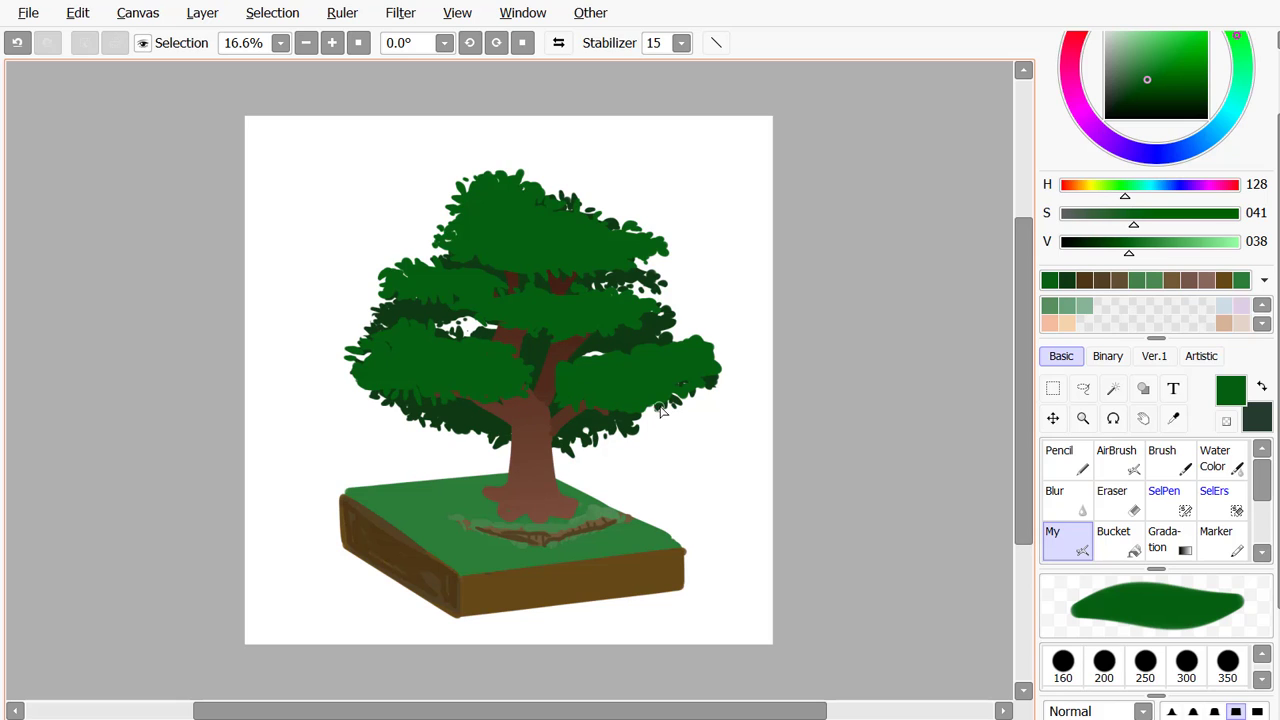
{"action": "mouse_move", "coordinate": [695, 395]}
{"action": "left_mouse_down"}
{"action": "mouse_move", "coordinate": [720, 380]}
{"action": "mouse_move", "coordinate": [722, 350]}
{"action": "mouse_move", "coordinate": [730, 370]}
{"action": "left_mouse_up"}
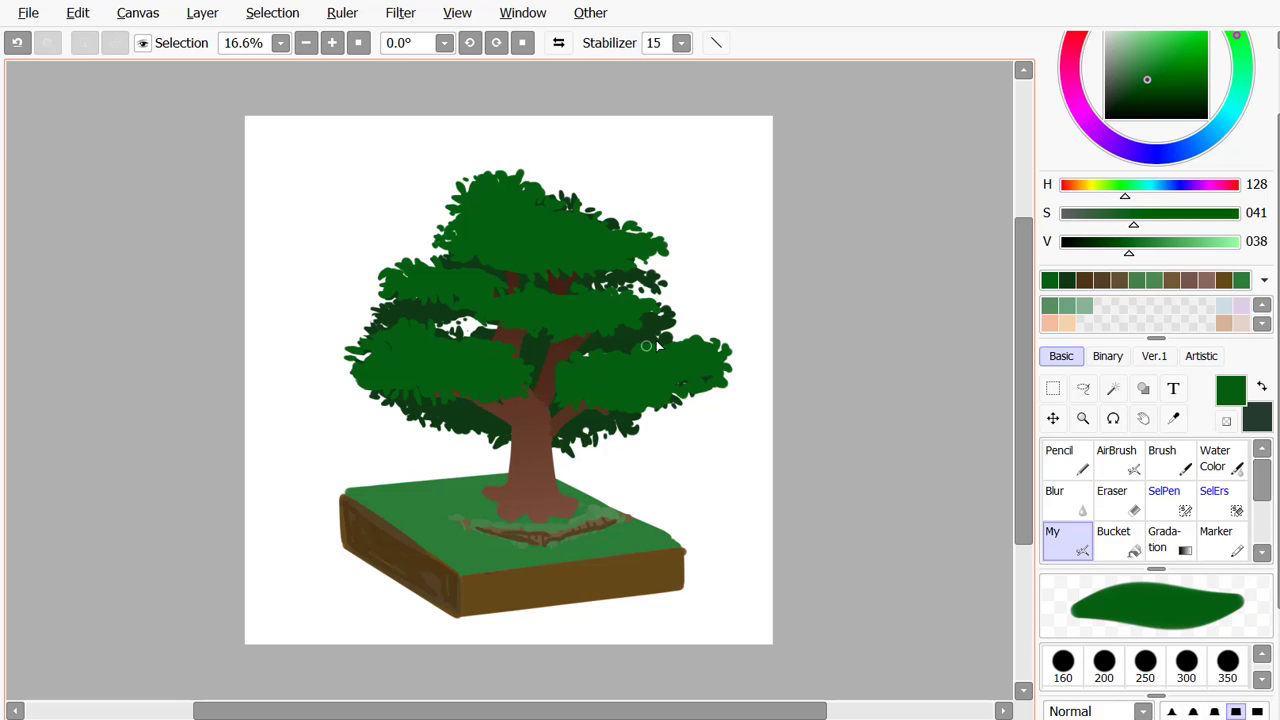
Erase small gaps inside the medium green clusters and paint leaves around them in darker green H 128, S 41, V 34
{"action": "key", "text": "e"}
{"action": "left_click_drag", "start_coordinate": [568, 242], "coordinate": [516, 236]}
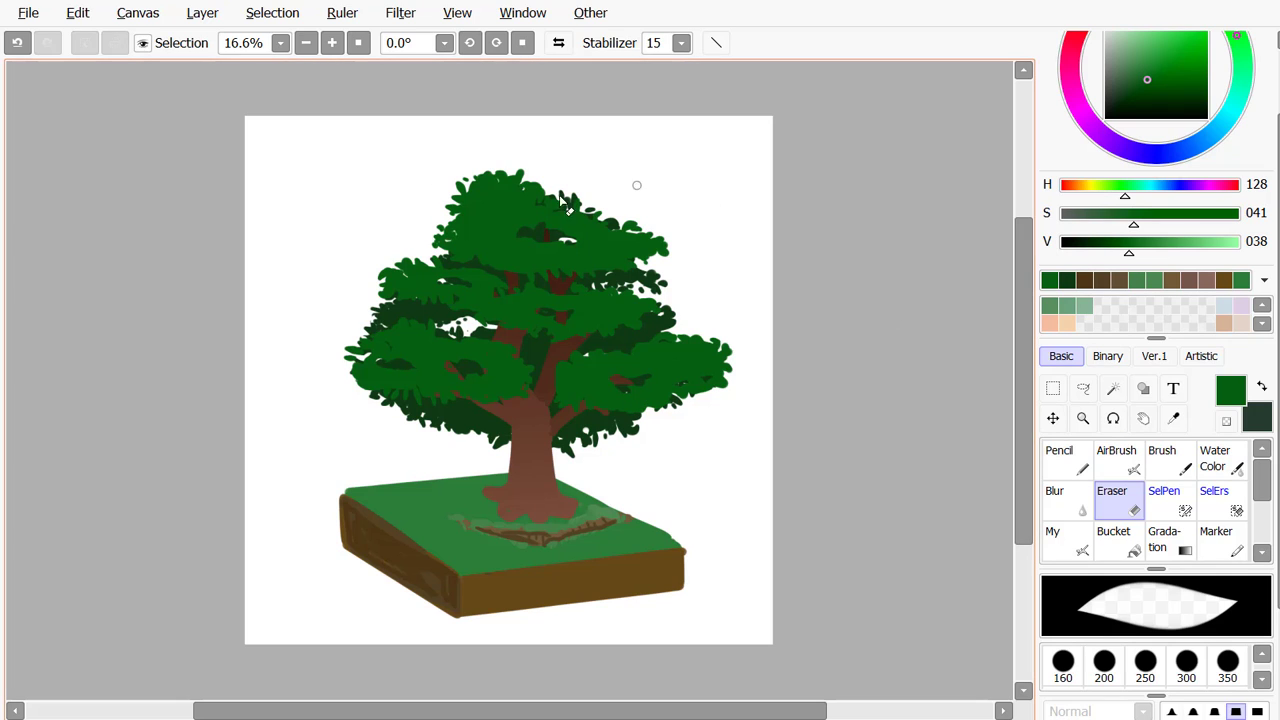
{"action": "left_click_drag", "start_coordinate": [1129, 253], "coordinate": [1121, 253]}
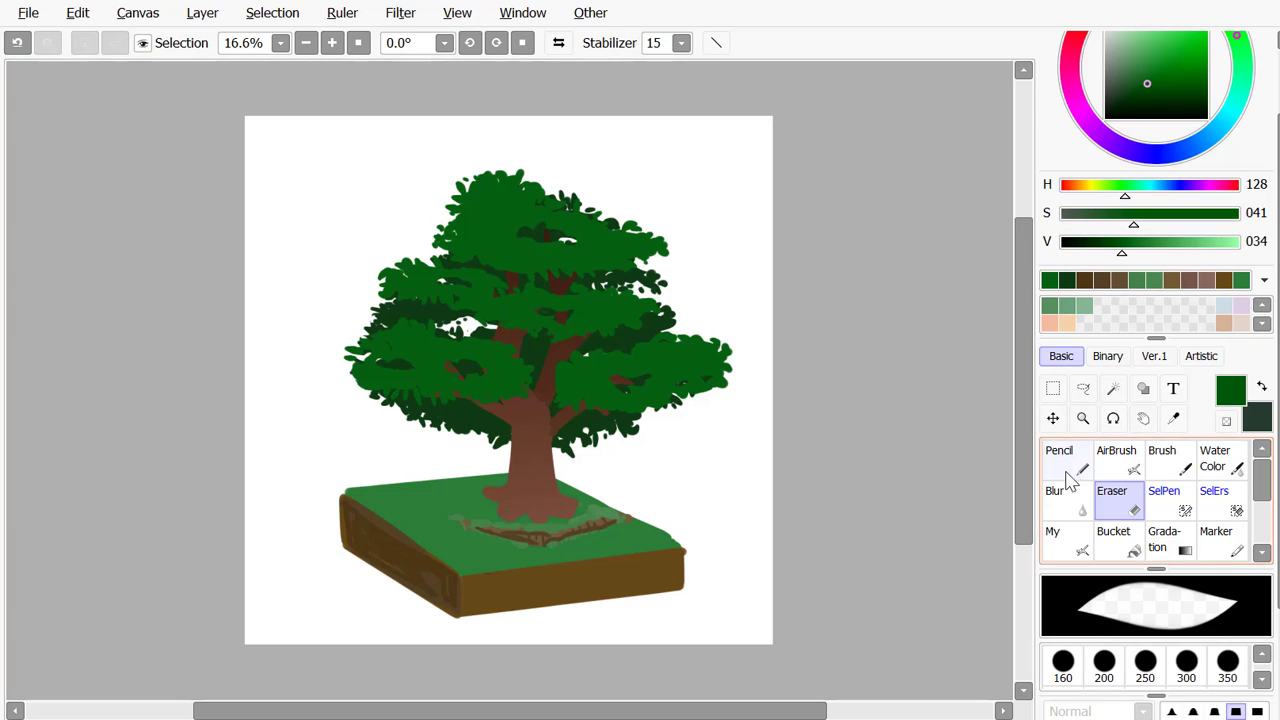
{"action": "left_click", "coordinate": [1066, 540]}
{"action": "left_click_drag", "start_coordinate": [553, 227], "coordinate": [520, 231]}
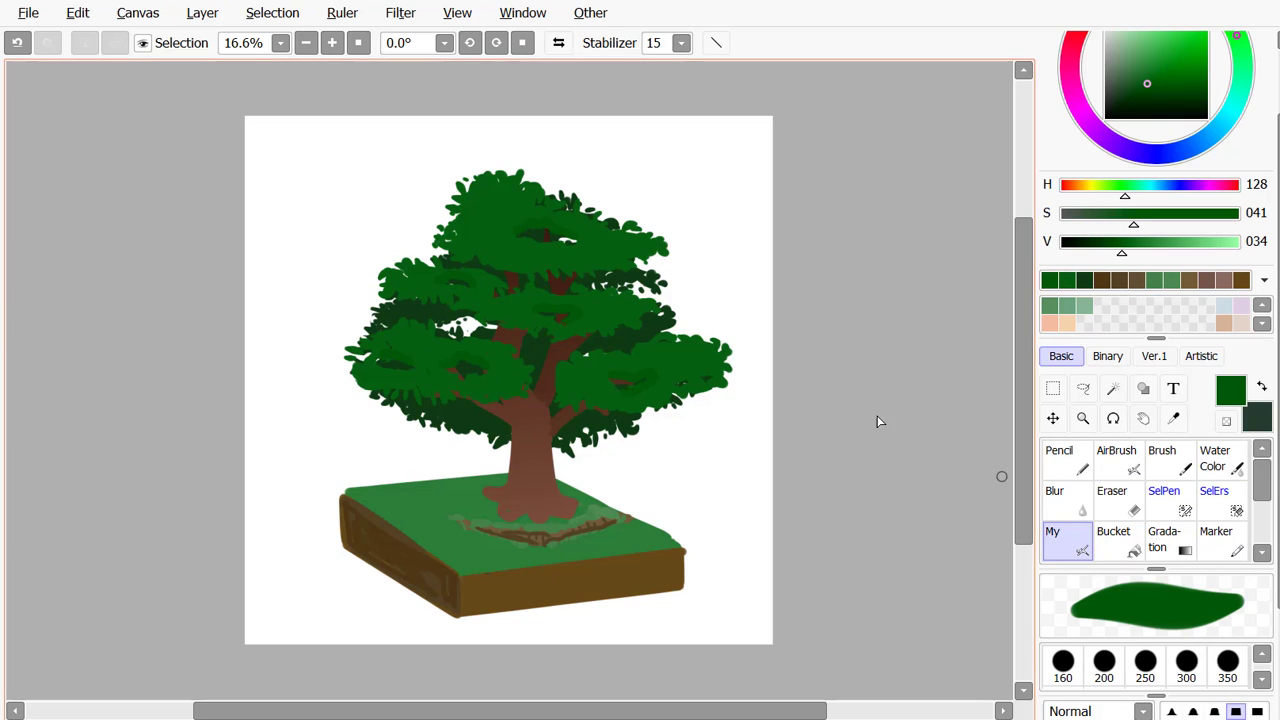
Sketch a small sun and a light-direction stroke in the canvas's upper left corner in light green H 128, S 41, V 53
{"action": "right_click", "coordinate": [496, 227]}
{"action": "scroll", "coordinate": [1266, 157], "scroll_direction": "up", "scroll_amount": 2}
{"action": "left_click", "coordinate": [1154, 335]}
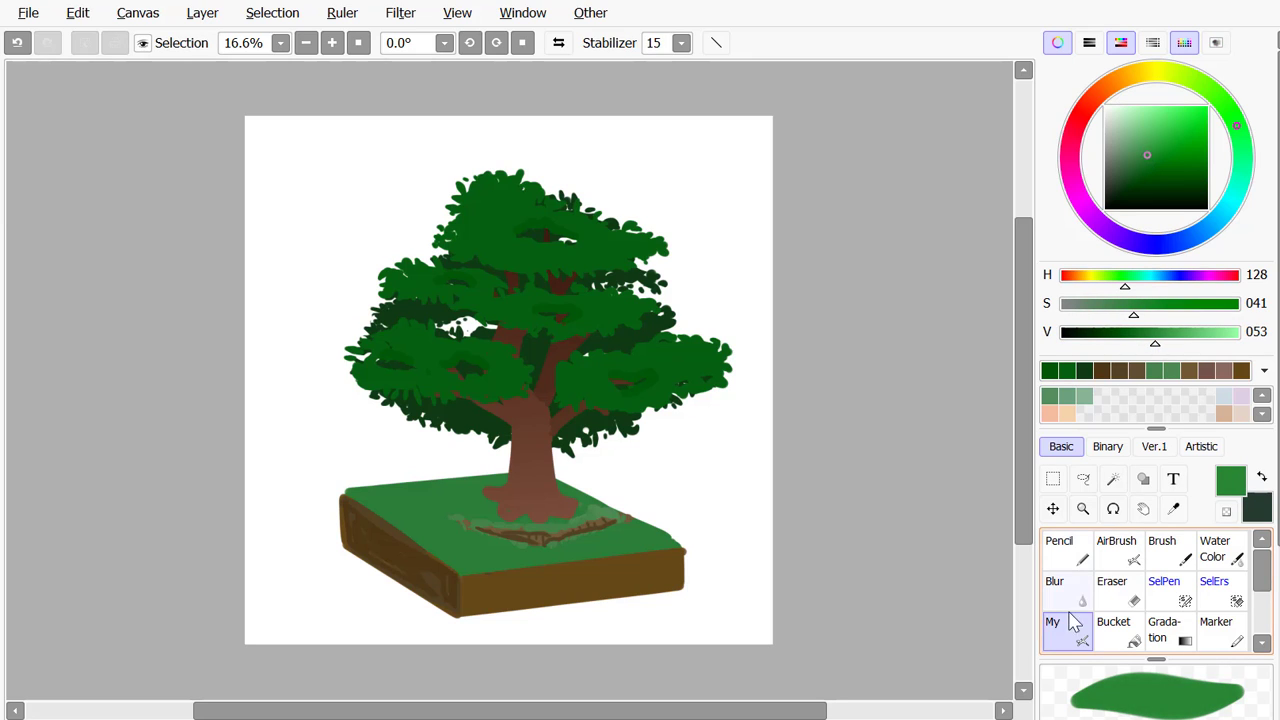
{"action": "left_click", "coordinate": [1070, 550]}
{"action": "left_click_drag", "start_coordinate": [279, 138], "coordinate": [316, 167]}
{"action": "left_click", "coordinate": [1066, 626]}
{"action": "mouse_move", "coordinate": [321, 154]}
{"action": "left_mouse_down"}
{"action": "mouse_move", "coordinate": [289, 157]}
{"action": "mouse_move", "coordinate": [314, 198]}
{"action": "left_mouse_up"}
{"action": "left_click_drag", "start_coordinate": [296, 206], "coordinate": [302, 216]}
{"action": "mouse_move", "coordinate": [277, 207]}
{"action": "left_mouse_down"}
{"action": "mouse_move", "coordinate": [266, 213]}
{"action": "mouse_move", "coordinate": [254, 178]}
{"action": "left_mouse_up"}
{"action": "left_click_drag", "start_coordinate": [262, 169], "coordinate": [256, 164]}
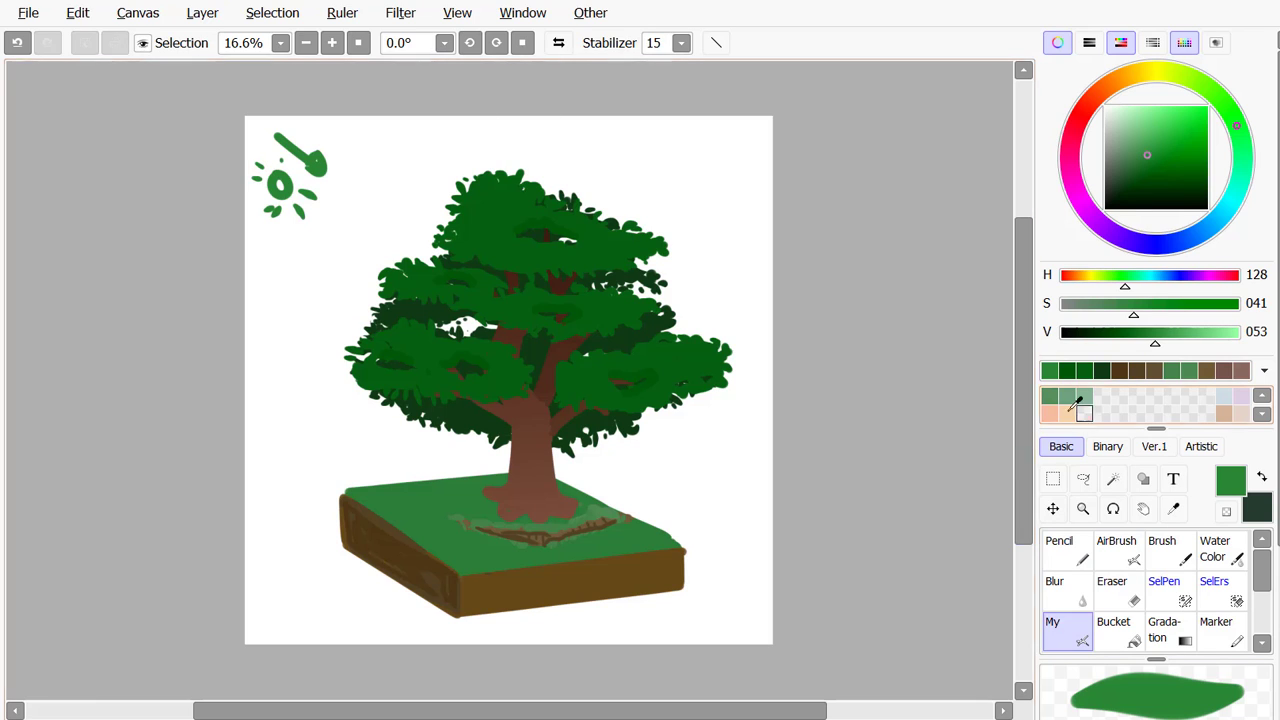
Outline a highlight area on the top foliage cluster in light green H 128, S 41, V 52
{"action": "right_click", "coordinate": [645, 236]}
{"action": "left_click", "coordinate": [1149, 343]}
{"action": "left_click_drag", "start_coordinate": [1150, 347], "coordinate": [1155, 347]}
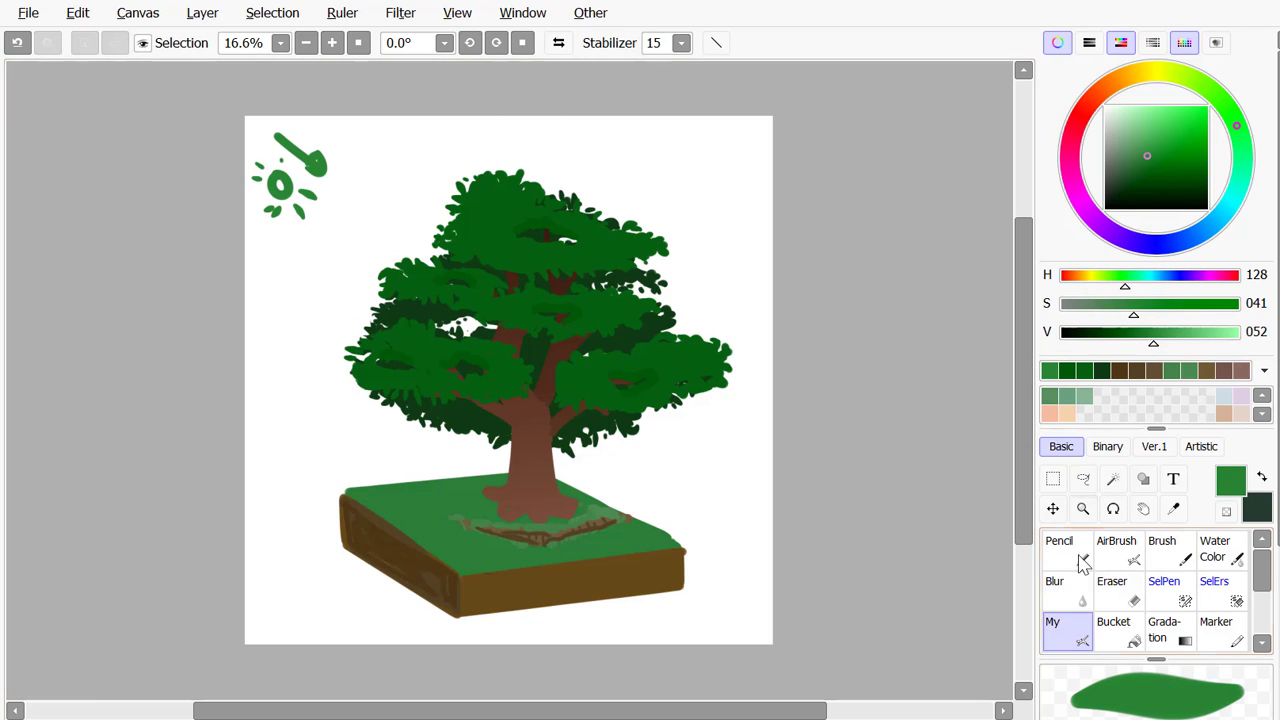
{"action": "left_click", "coordinate": [490, 200]}
{"action": "key", "text": "ctrl+z"}
{"action": "mouse_move", "coordinate": [524, 192]}
{"action": "left_mouse_down"}
{"action": "mouse_move", "coordinate": [479, 173]}
{"action": "mouse_move", "coordinate": [447, 222]}
{"action": "mouse_move", "coordinate": [458, 254]}
{"action": "left_mouse_up"}
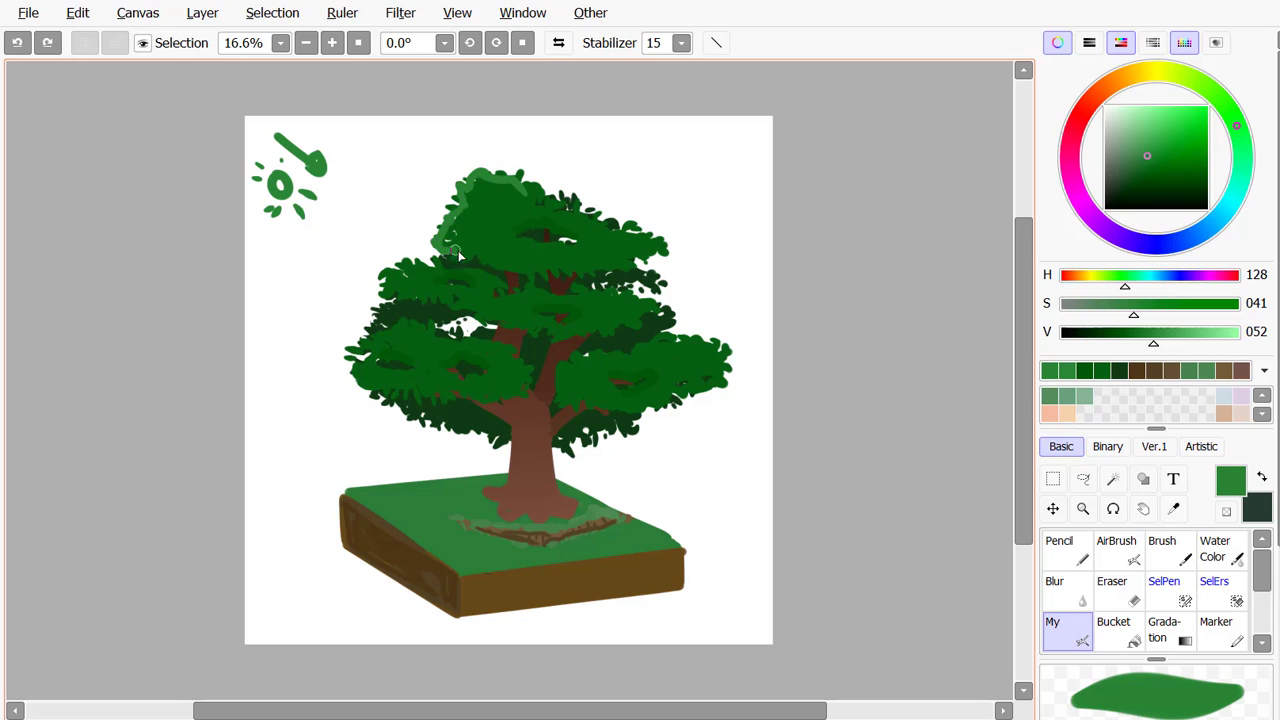
{"action": "mouse_move", "coordinate": [570, 242]}
{"action": "left_mouse_down"}
{"action": "mouse_move", "coordinate": [565, 219]}
{"action": "mouse_move", "coordinate": [540, 244]}
{"action": "left_mouse_up"}
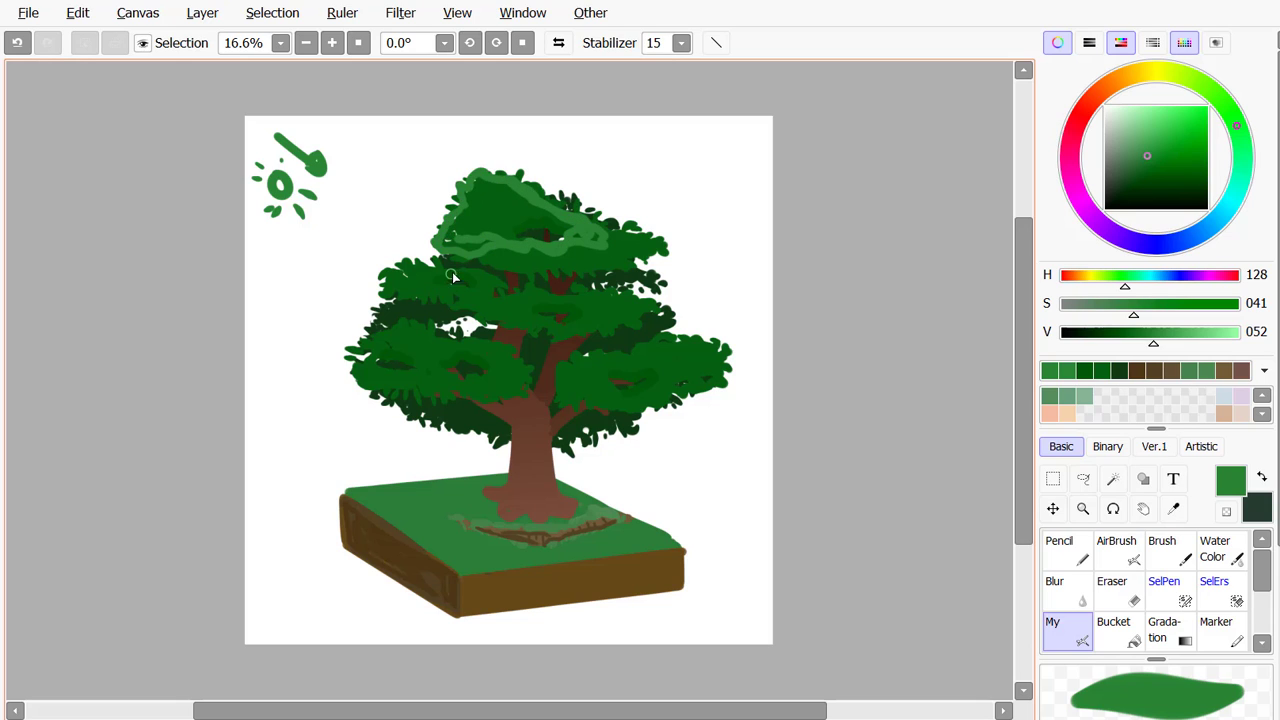
Fill in the top cluster's highlight and paint light green highlights on the upper sides of the other foliage clusters
{"action": "mouse_move", "coordinate": [455, 266]}
{"action": "left_mouse_down"}
{"action": "mouse_move", "coordinate": [426, 293]}
{"action": "mouse_move", "coordinate": [482, 276]}
{"action": "mouse_move", "coordinate": [474, 285]}
{"action": "mouse_move", "coordinate": [543, 292]}
{"action": "mouse_move", "coordinate": [485, 313]}
{"action": "mouse_move", "coordinate": [599, 318]}
{"action": "mouse_move", "coordinate": [593, 290]}
{"action": "mouse_move", "coordinate": [538, 300]}
{"action": "left_mouse_up"}
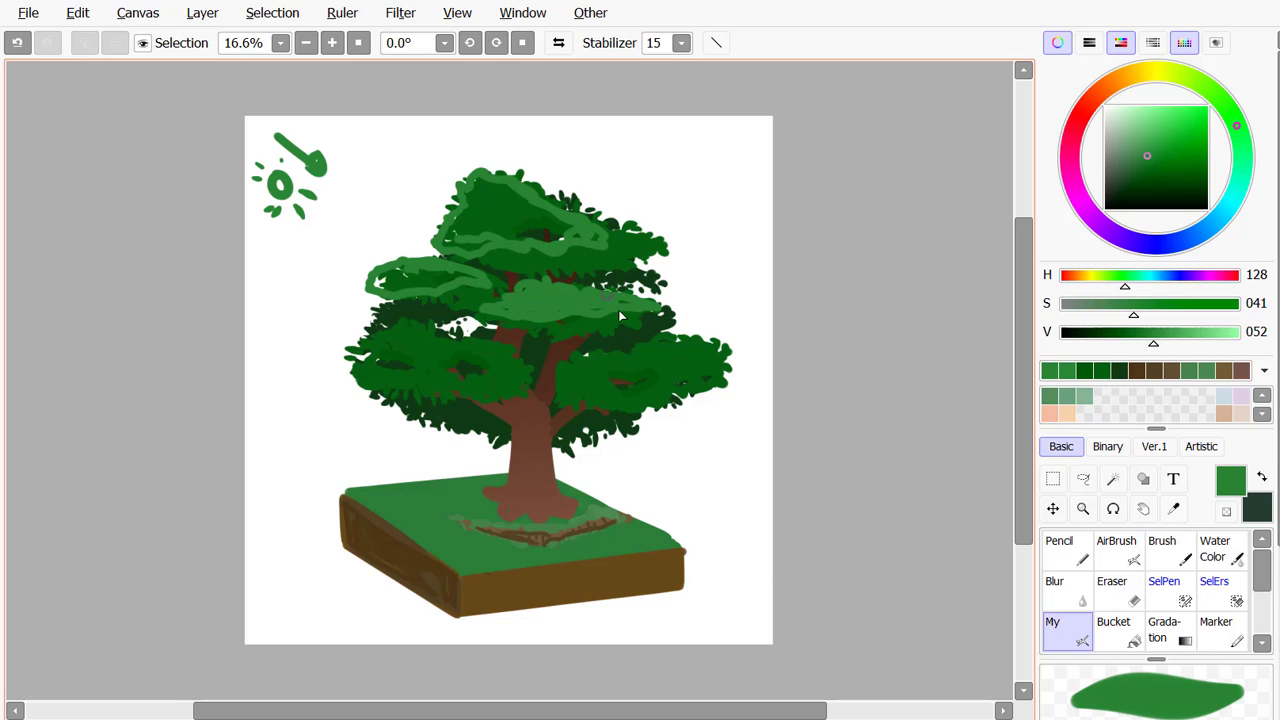
{"action": "left_click_drag", "start_coordinate": [420, 284], "coordinate": [382, 290]}
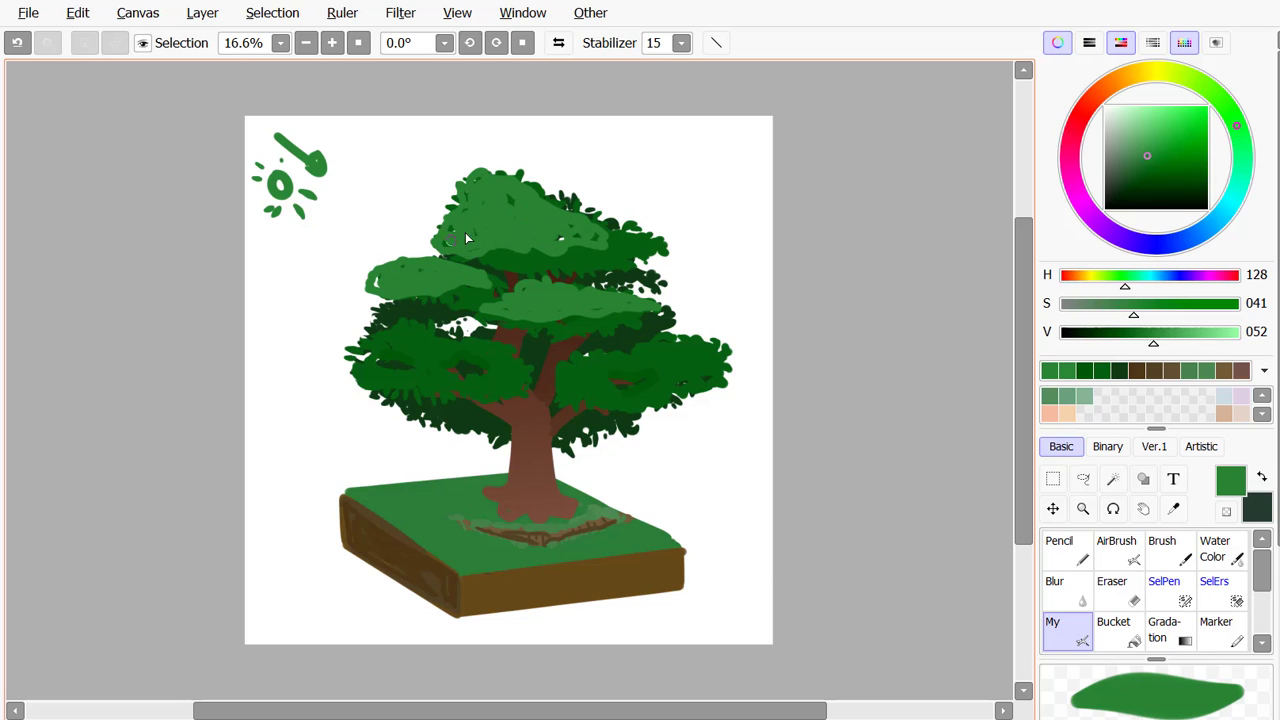
{"action": "left_click_drag", "start_coordinate": [434, 328], "coordinate": [435, 336]}
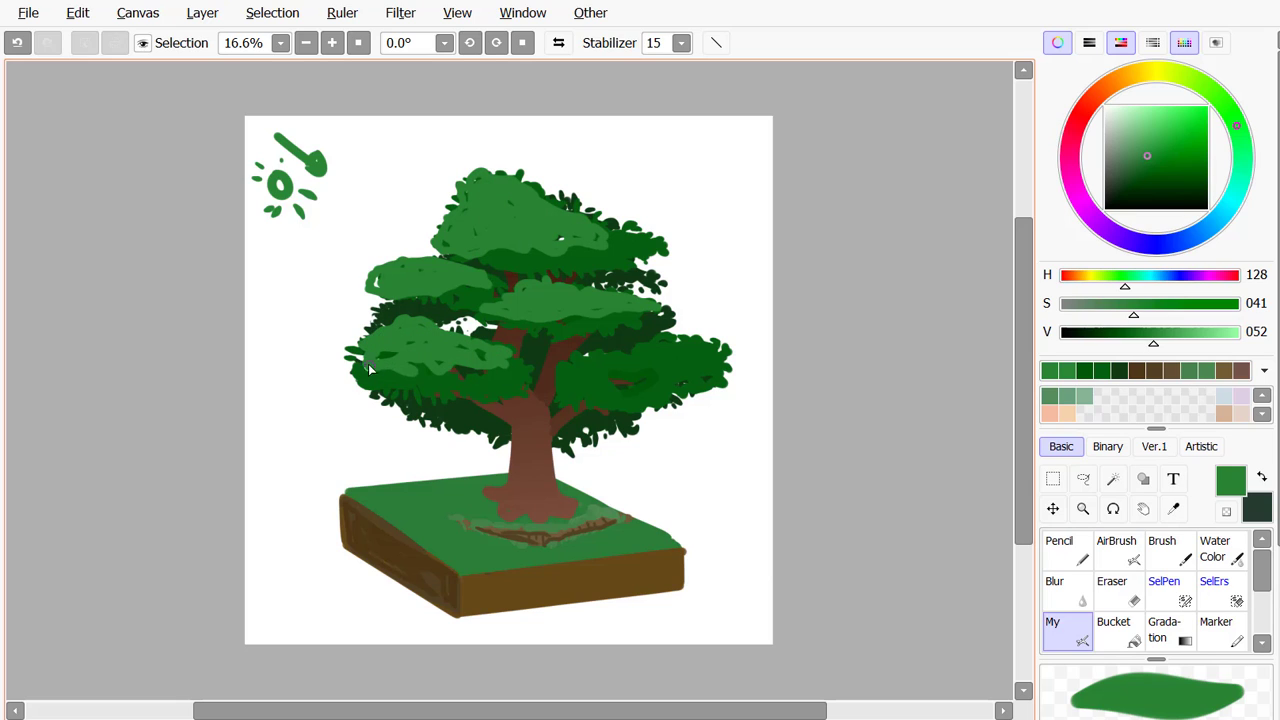
{"action": "mouse_move", "coordinate": [575, 378]}
{"action": "left_mouse_down"}
{"action": "mouse_move", "coordinate": [590, 362]}
{"action": "mouse_move", "coordinate": [685, 345]}
{"action": "mouse_move", "coordinate": [630, 368]}
{"action": "mouse_move", "coordinate": [666, 353]}
{"action": "left_mouse_up"}
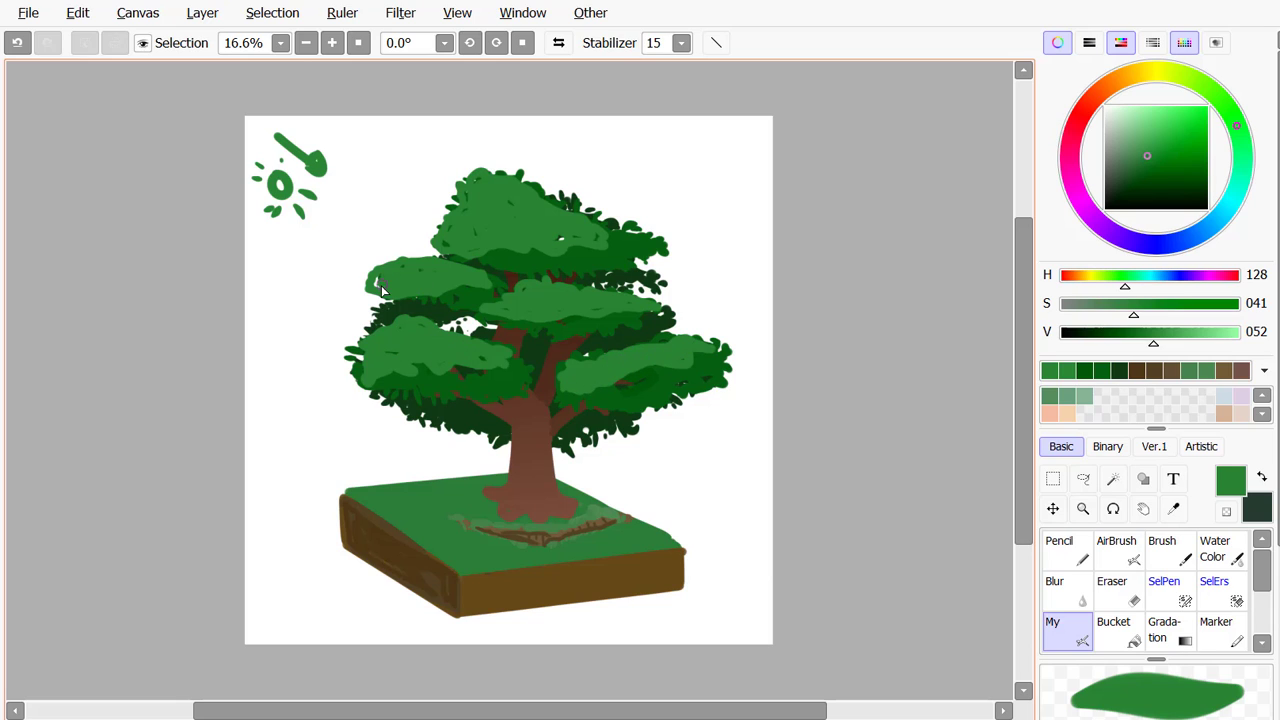
Paint small leaves along the edges of the light green foliage clusters in green H 128, S 41, V 52
{"action": "mouse_move", "coordinate": [495, 165]}
{"action": "left_mouse_down"}
{"action": "mouse_move", "coordinate": [528, 182]}
{"action": "mouse_move", "coordinate": [470, 177]}
{"action": "mouse_move", "coordinate": [452, 231]}
{"action": "left_mouse_up"}
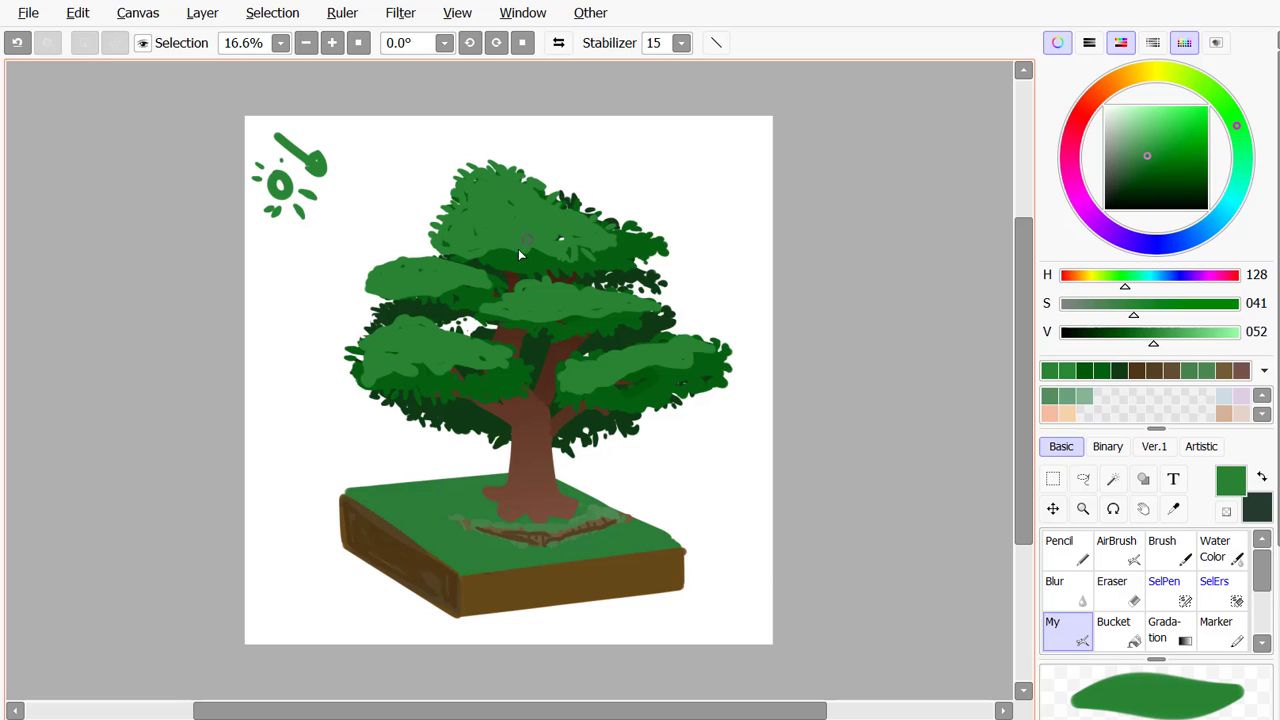
{"action": "mouse_move", "coordinate": [370, 276]}
{"action": "left_mouse_down"}
{"action": "mouse_move", "coordinate": [406, 251]}
{"action": "mouse_move", "coordinate": [437, 258]}
{"action": "left_mouse_up"}
{"action": "left_click_drag", "start_coordinate": [378, 294], "coordinate": [366, 300]}
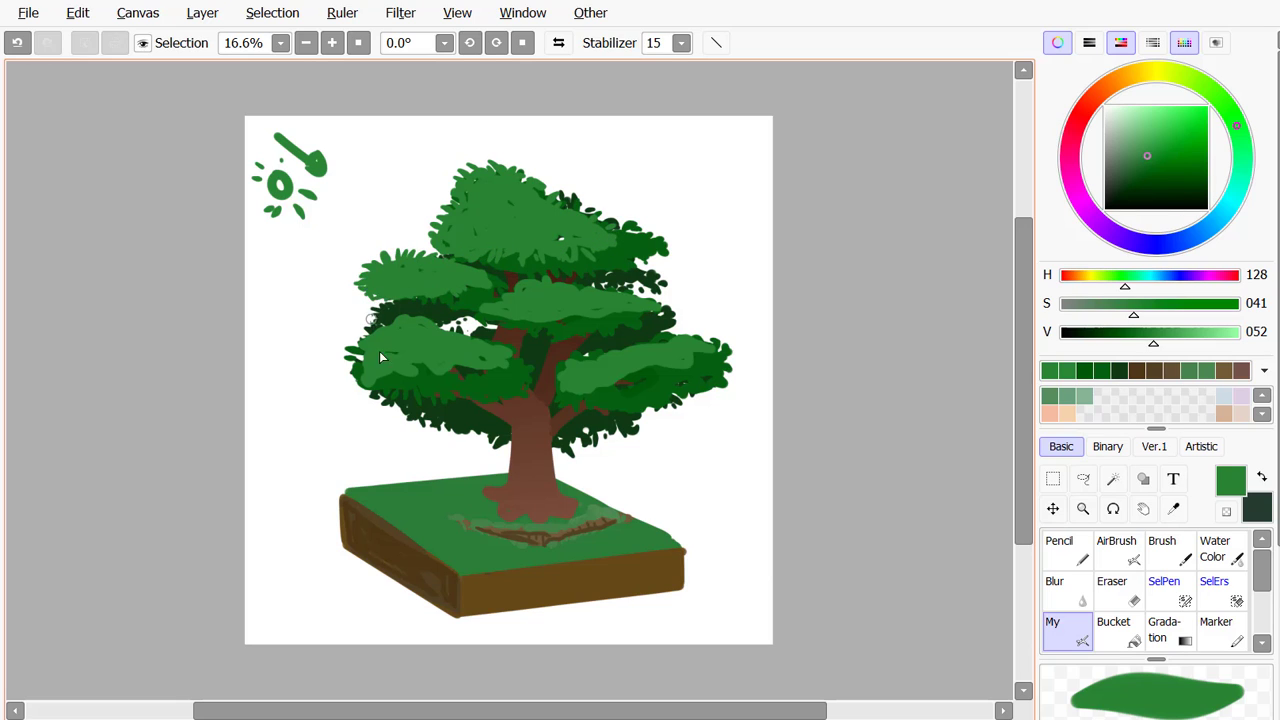
{"action": "mouse_move", "coordinate": [367, 350]}
{"action": "left_mouse_down"}
{"action": "mouse_move", "coordinate": [329, 340]}
{"action": "mouse_move", "coordinate": [368, 396]}
{"action": "left_mouse_up"}
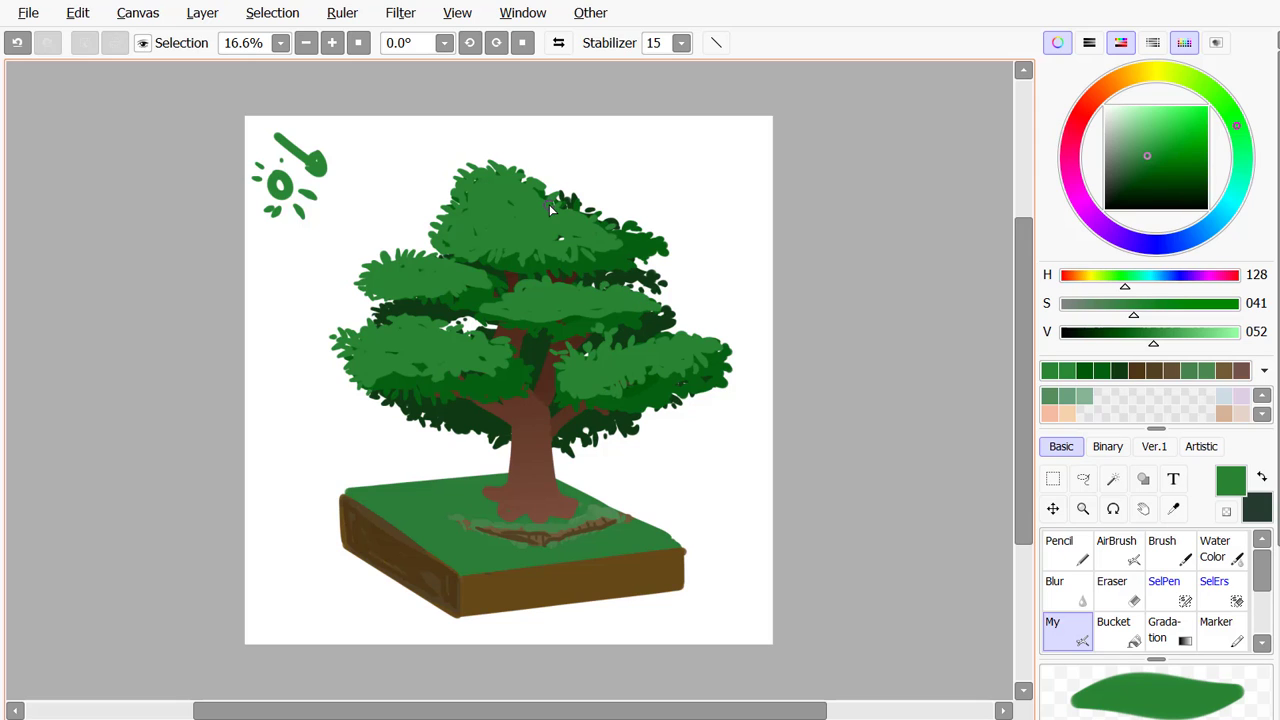
Erase small gaps inside the light green areas of the foliage clusters
{"action": "left_click", "coordinate": [1112, 586]}
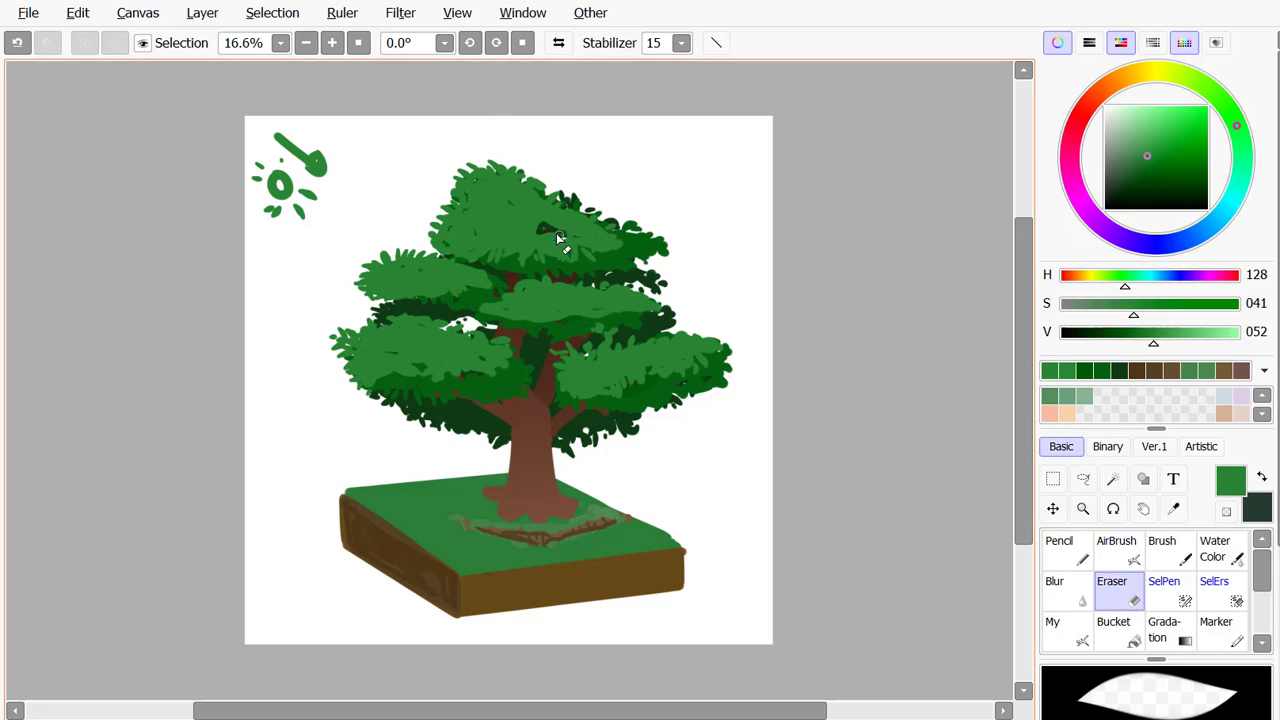
{"action": "left_click_drag", "start_coordinate": [442, 283], "coordinate": [422, 288]}
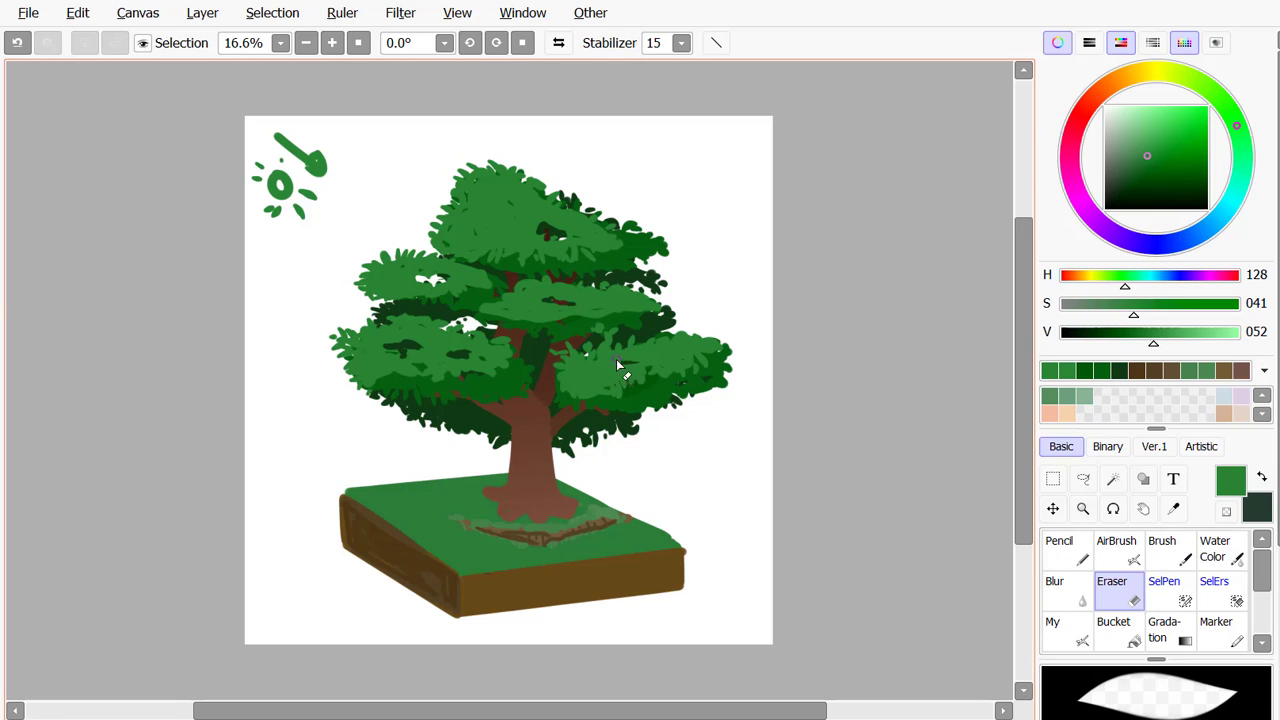
{"action": "left_click_drag", "start_coordinate": [616, 359], "coordinate": [608, 368]}
{"action": "right_click", "coordinate": [608, 261]}
{"action": "left_click_drag", "start_coordinate": [497, 225], "coordinate": [486, 226]}
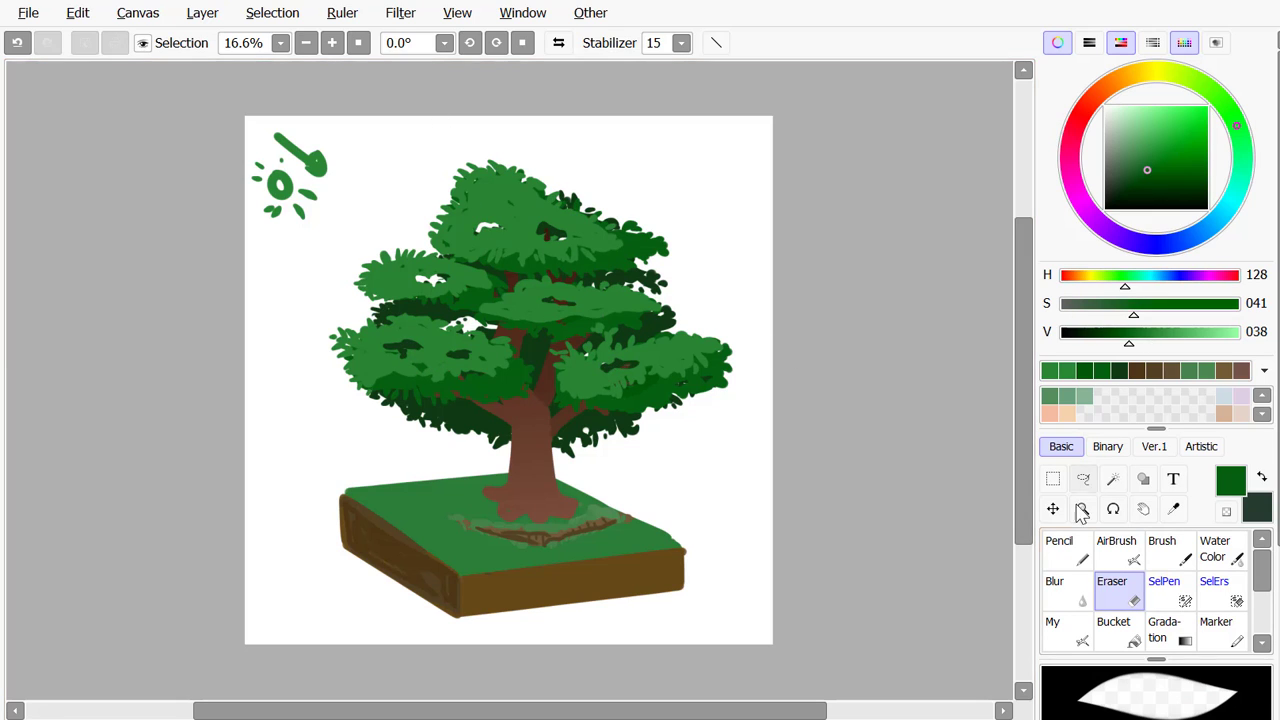
Dab dark green H 128, S 41, V 38 leaves inside the clusters and bright green H 128, S 49, V 69 leaves on their lit tops
{"action": "left_click", "coordinate": [1066, 630]}
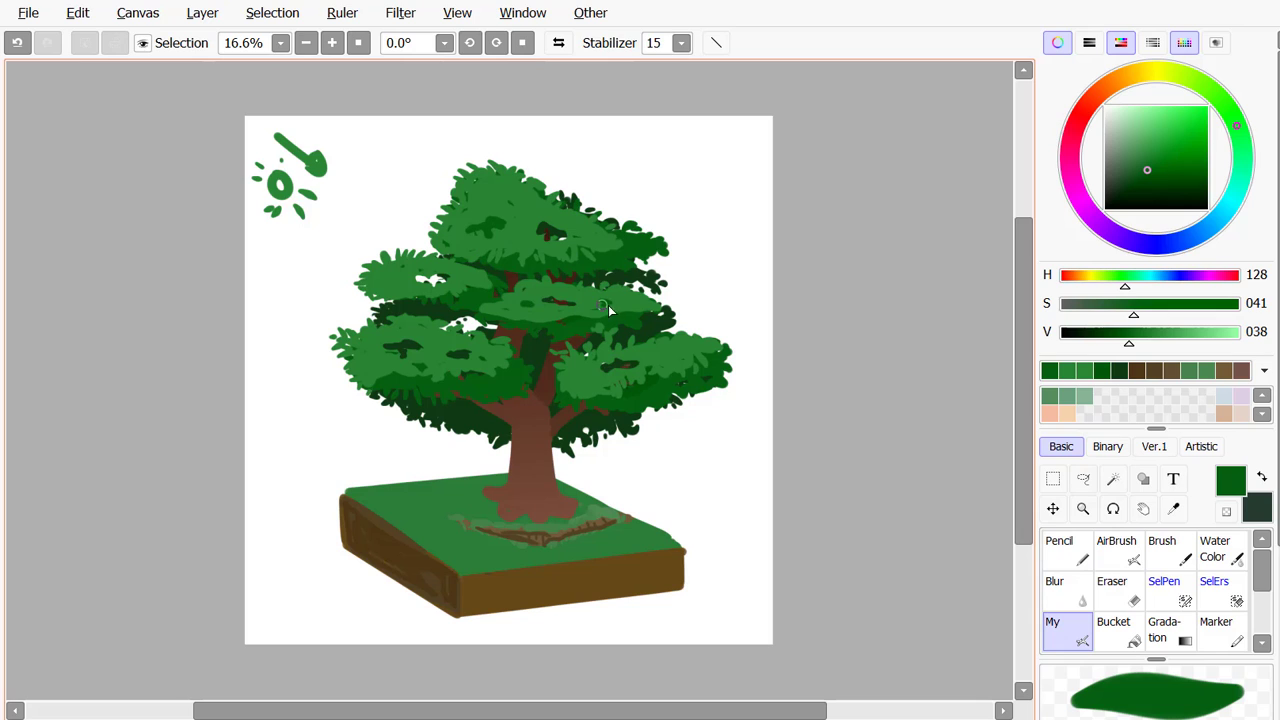
{"action": "right_click", "coordinate": [394, 276]}
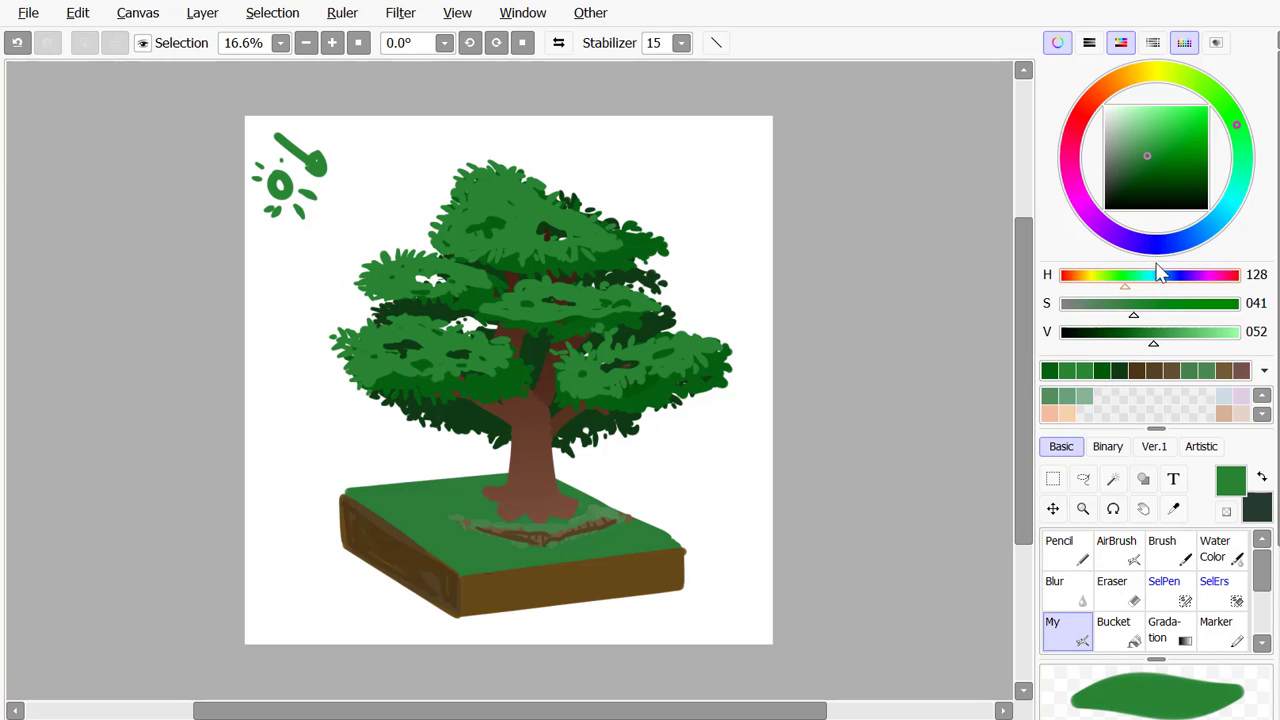
{"action": "left_click", "coordinate": [1156, 141]}
{"action": "left_click_drag", "start_coordinate": [1174, 338], "coordinate": [1183, 340]}
{"action": "mouse_move", "coordinate": [485, 195]}
{"action": "left_mouse_down"}
{"action": "mouse_move", "coordinate": [476, 202]}
{"action": "mouse_move", "coordinate": [478, 185]}
{"action": "left_mouse_up"}
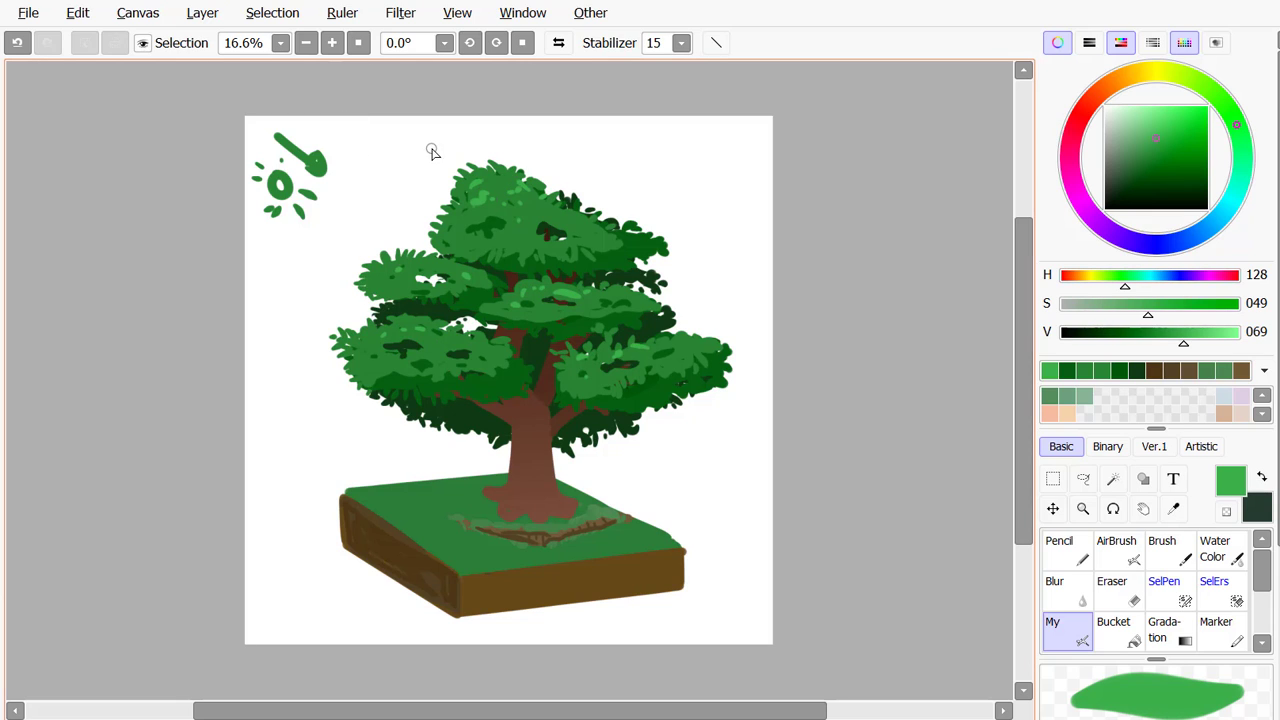
Paint leaf strokes in mid green H 128, S 41, V 47 around the openings in the light green foliage
{"action": "right_click", "coordinate": [522, 232]}
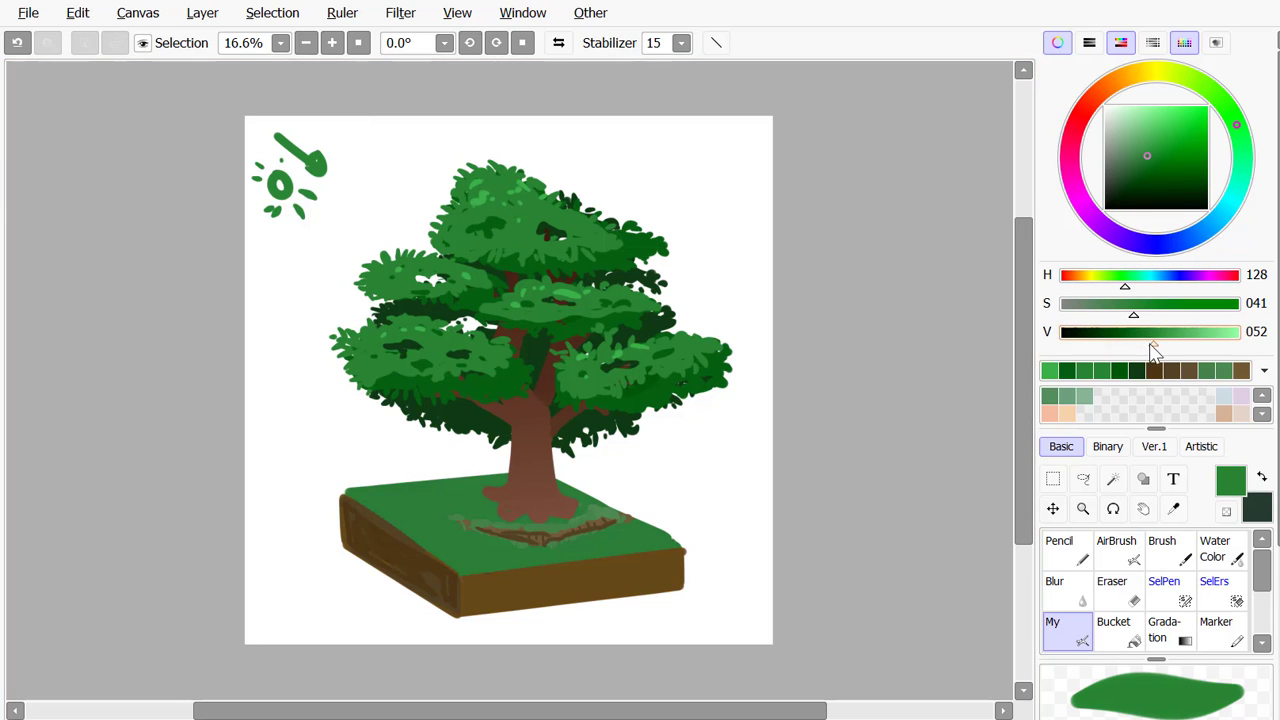
{"action": "left_click_drag", "start_coordinate": [1152, 340], "coordinate": [1145, 340]}
{"action": "left_click_drag", "start_coordinate": [540, 232], "coordinate": [576, 238]}
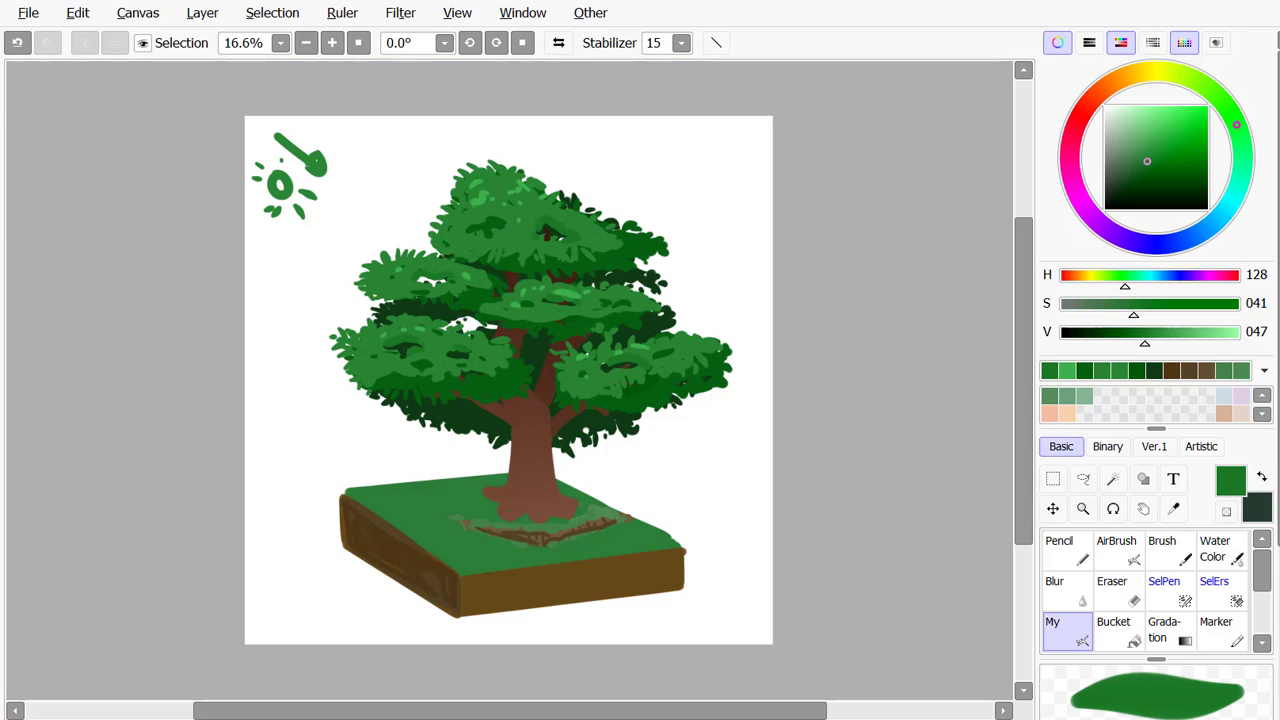
Lay a straight foreground-to-transparency gradient diagonally from the sun across the foliage and color it yellow-green H 72, S 83, V 80
{"action": "left_click", "coordinate": [1170, 133]}
{"action": "left_click", "coordinate": [1169, 630]}
{"action": "left_click_drag", "start_coordinate": [273, 91], "coordinate": [613, 362]}
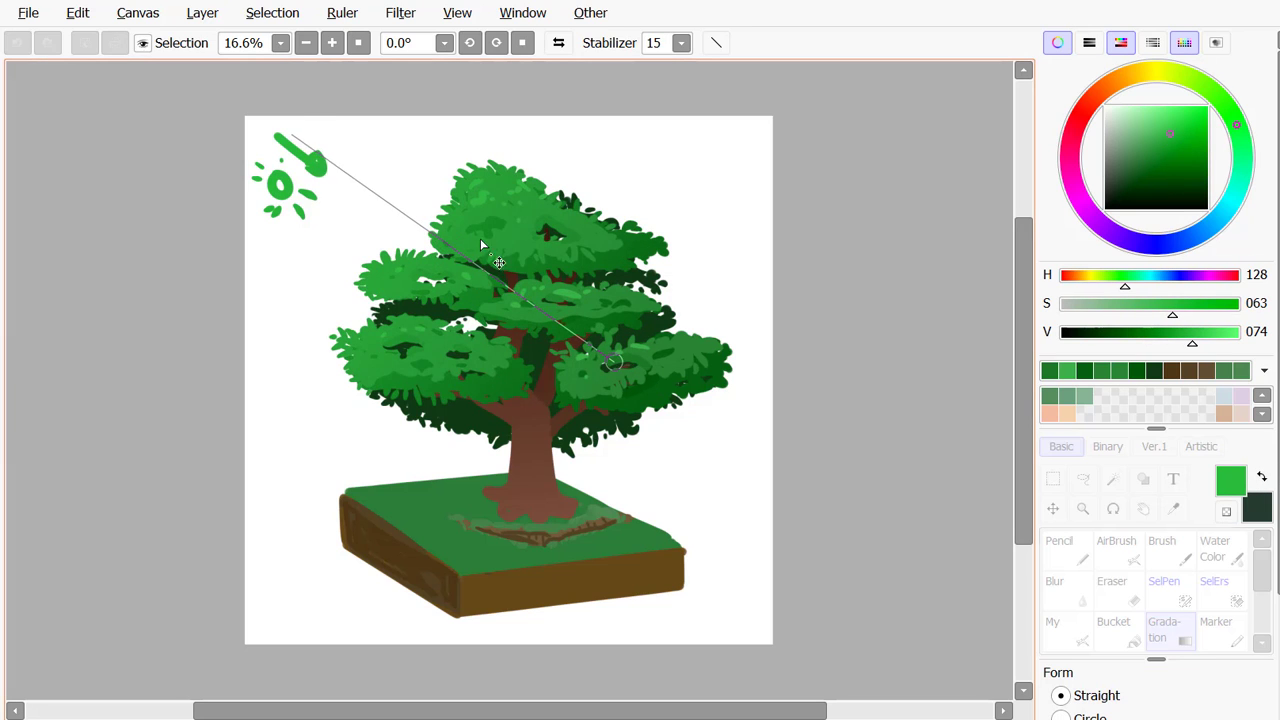
{"action": "left_click_drag", "start_coordinate": [1225, 106], "coordinate": [1175, 73]}
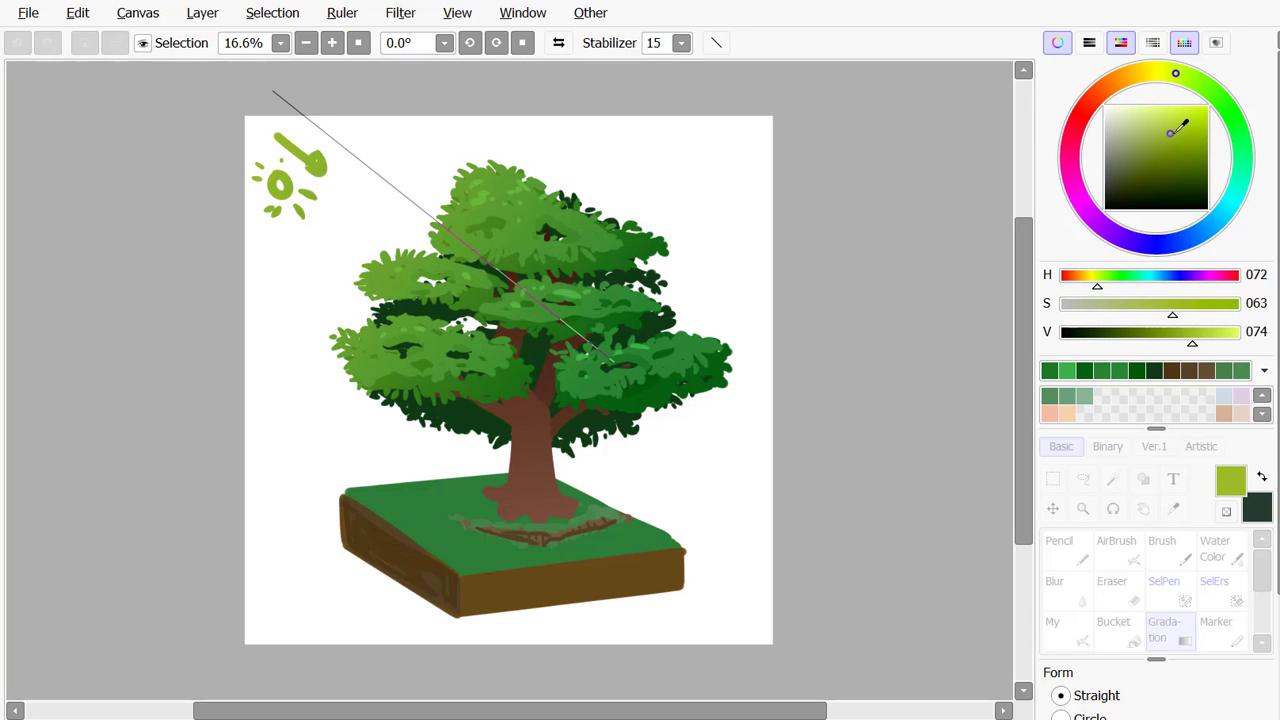
{"action": "left_click_drag", "start_coordinate": [1174, 133], "coordinate": [1191, 127]}
Reposition both ends of the gradient so it runs from above the canvas's upper left to the right-hand foliage cluster, and apply it
{"action": "left_click_drag", "start_coordinate": [273, 91], "coordinate": [312, 80]}
{"action": "left_click_drag", "start_coordinate": [613, 362], "coordinate": [658, 417]}
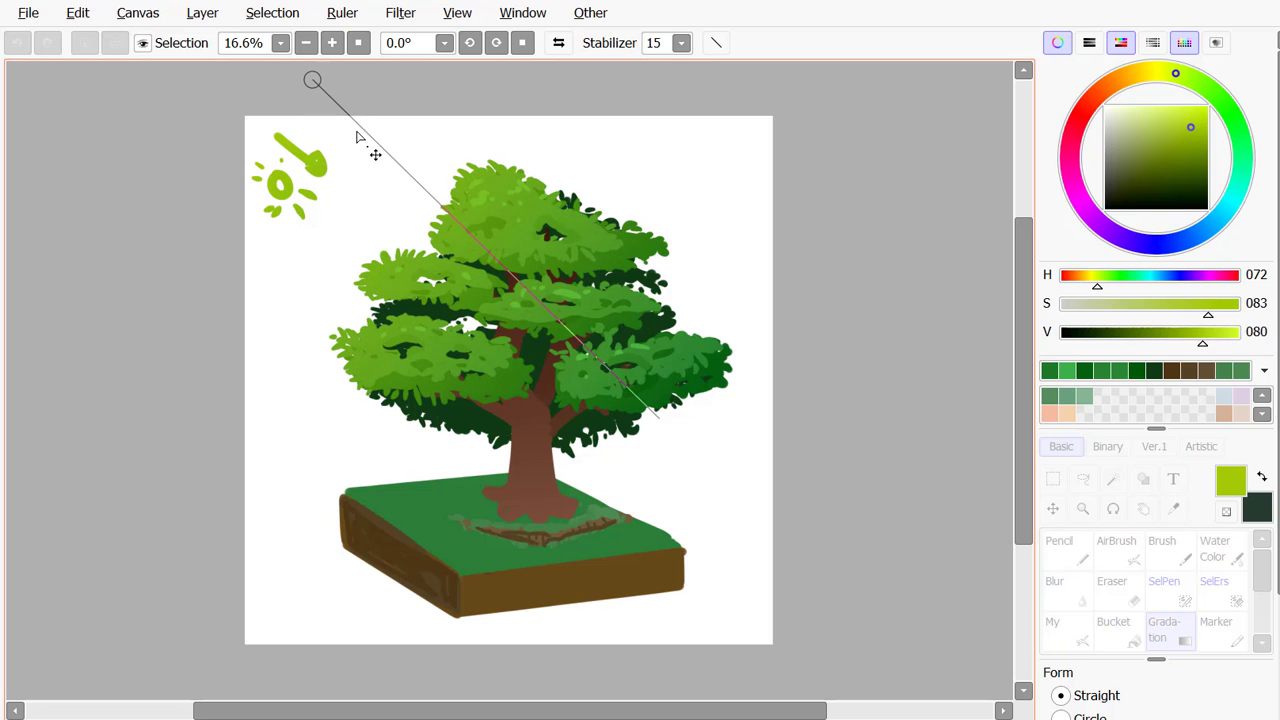
{"action": "left_click_drag", "start_coordinate": [304, 75], "coordinate": [356, 98]}
{"action": "left_click_drag", "start_coordinate": [645, 405], "coordinate": [610, 380]}
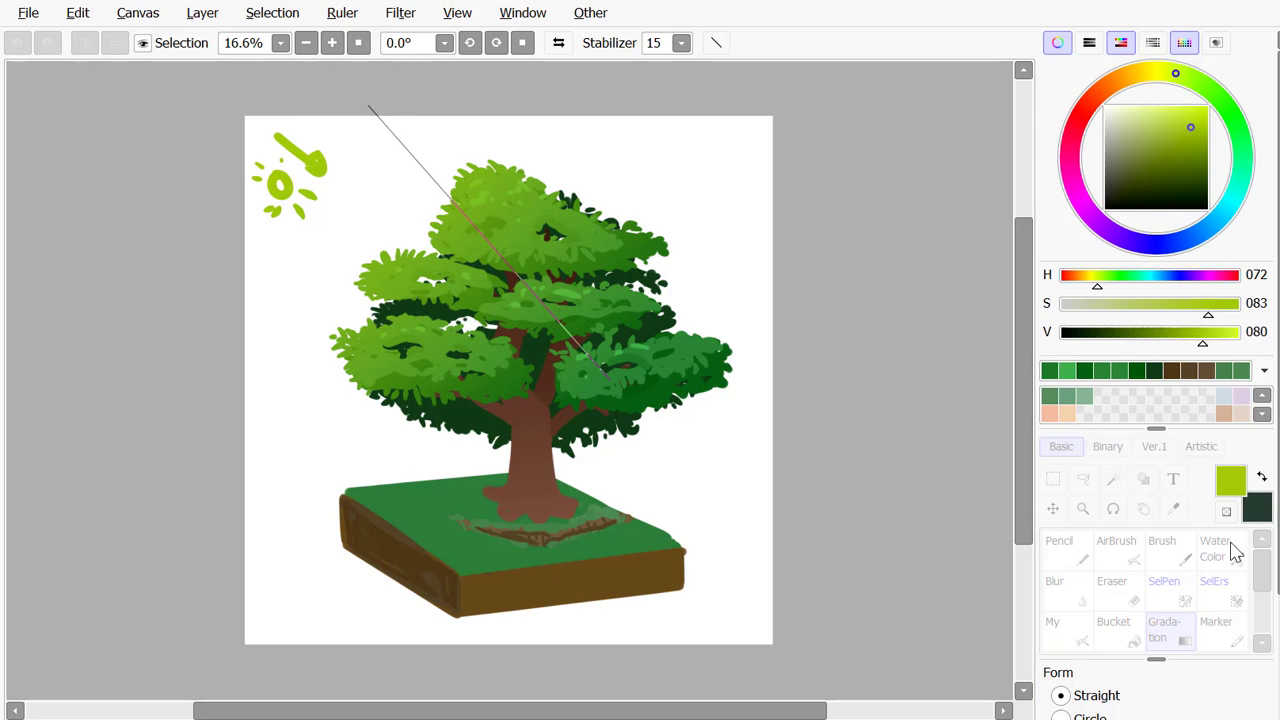
{"action": "scroll", "coordinate": [1235, 550], "scroll_direction": "down", "scroll_amount": 4}
{"action": "scroll", "coordinate": [309, 514], "scroll_direction": "down", "scroll_amount": 2}
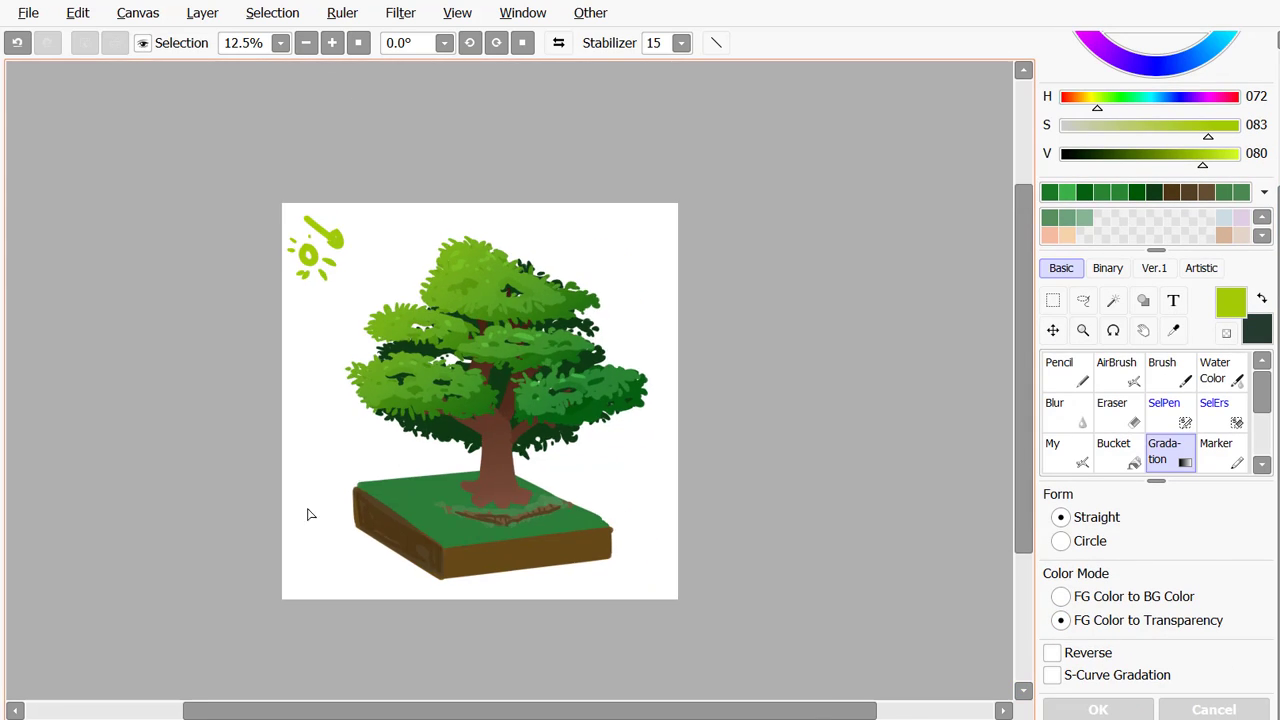
{"action": "scroll", "coordinate": [366, 423], "scroll_direction": "up", "scroll_amount": 1}
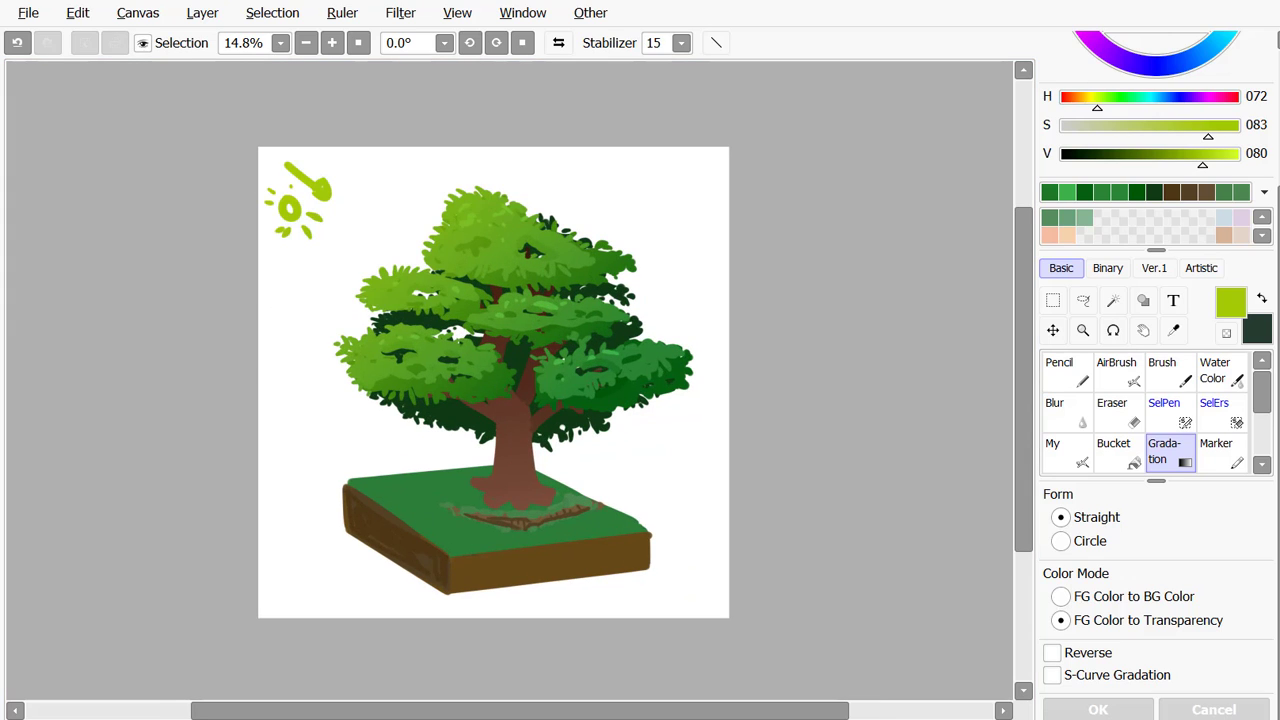
{"action": "key", "text": "l"}
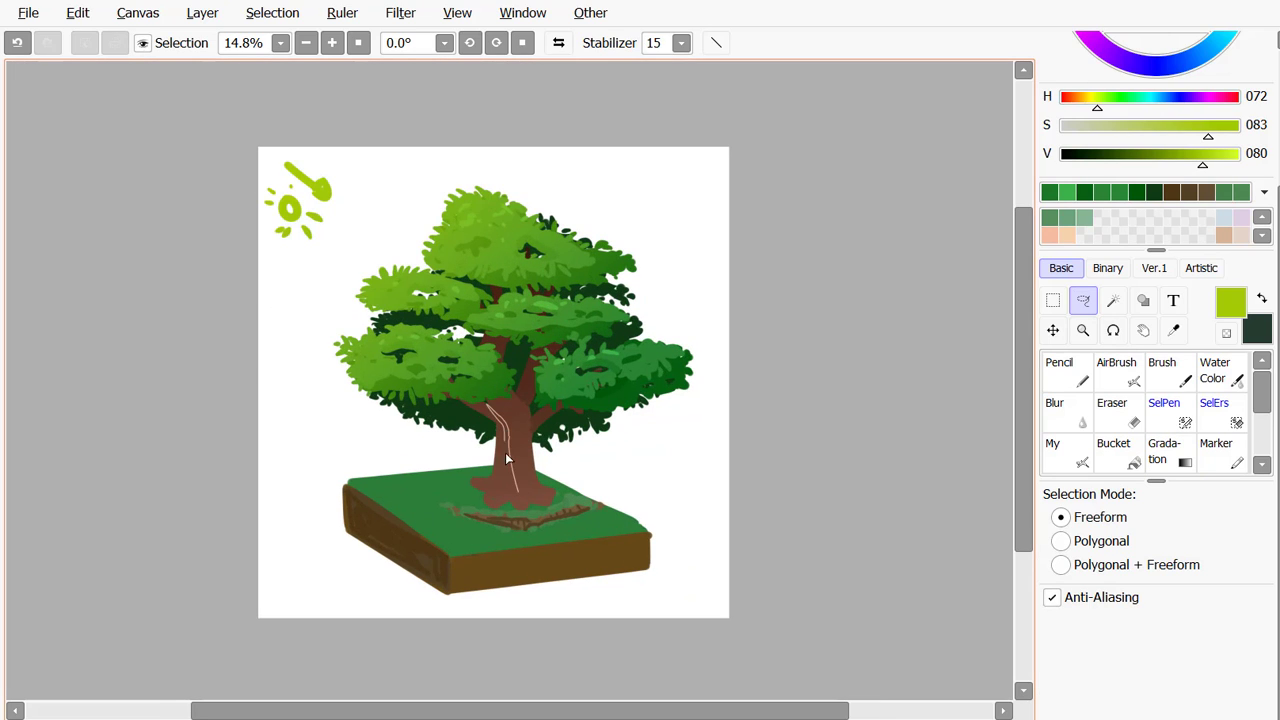
{"action": "left_click_drag", "start_coordinate": [506, 459], "coordinate": [510, 492]}
{"action": "right_click", "coordinate": [510, 470]}
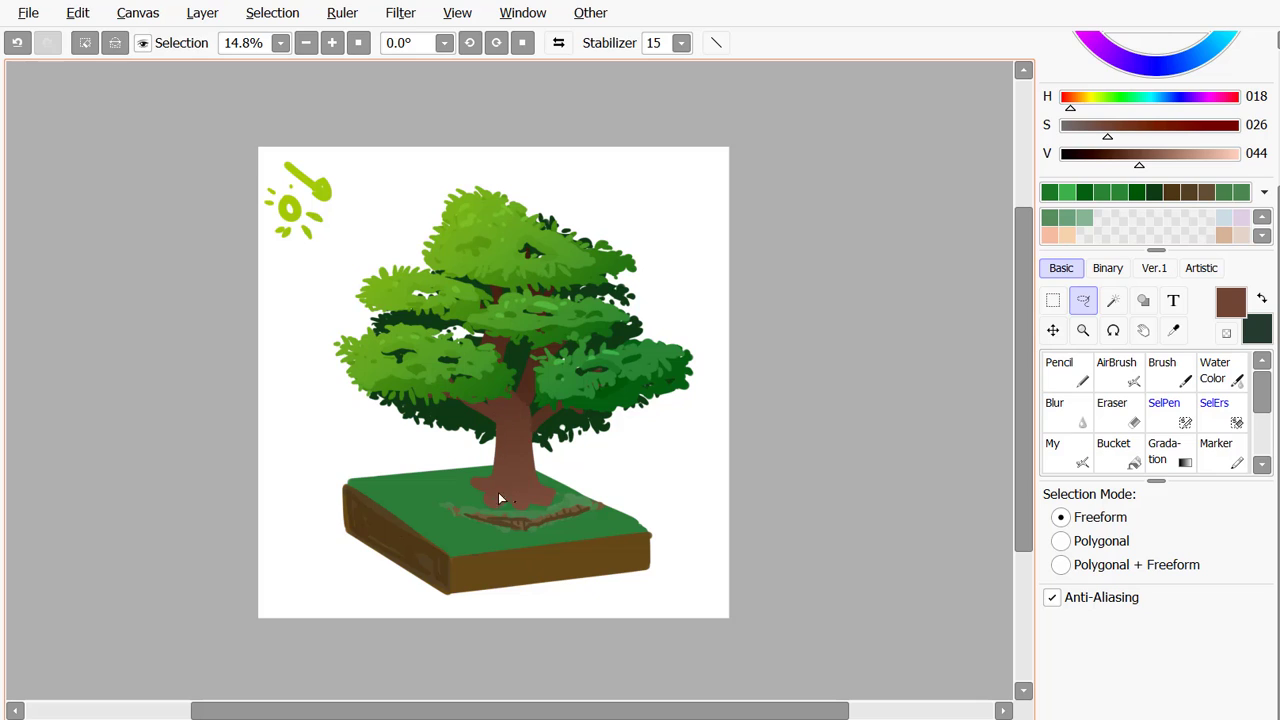
{"action": "right_click", "coordinate": [516, 468]}
{"action": "left_click", "coordinate": [87, 43]}
Paint bark strokes on the trunk and roots in brown H 18, S 25, V 37 with the My brush
{"action": "left_click", "coordinate": [1067, 452]}
{"action": "right_click", "coordinate": [518, 459]}
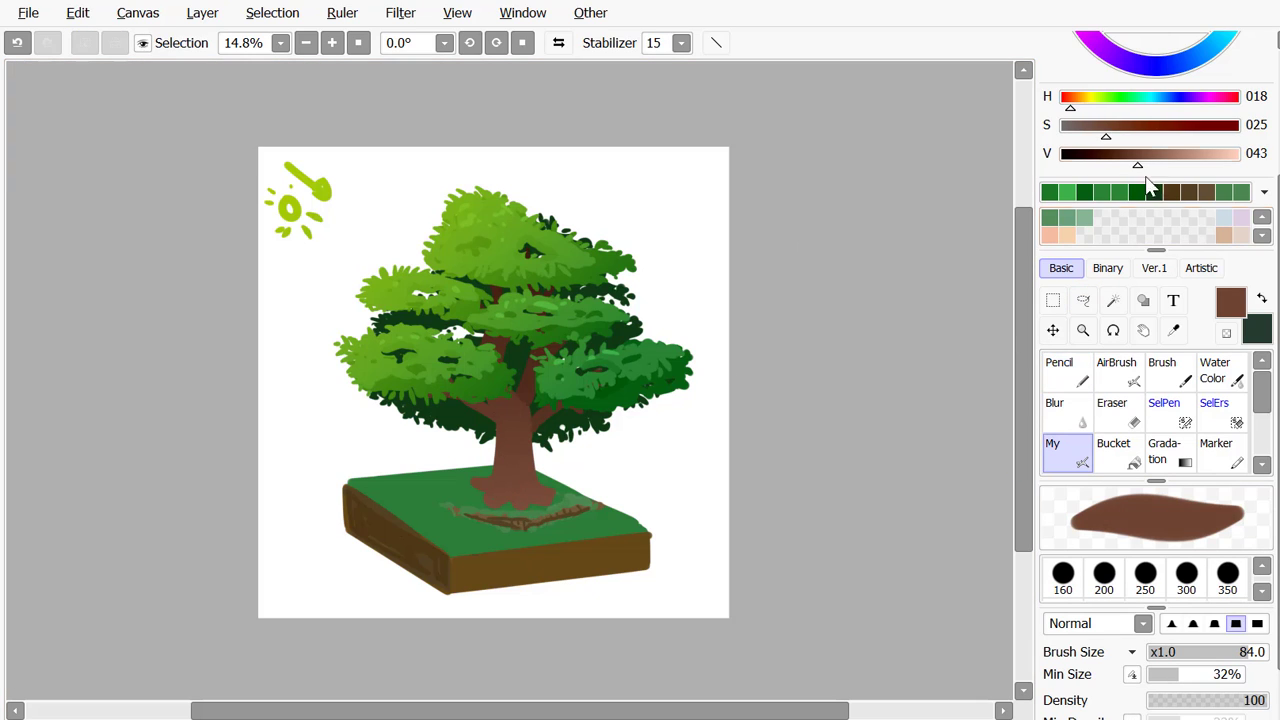
{"action": "left_click", "coordinate": [1127, 155]}
{"action": "left_click_drag", "start_coordinate": [534, 492], "coordinate": [527, 485]}
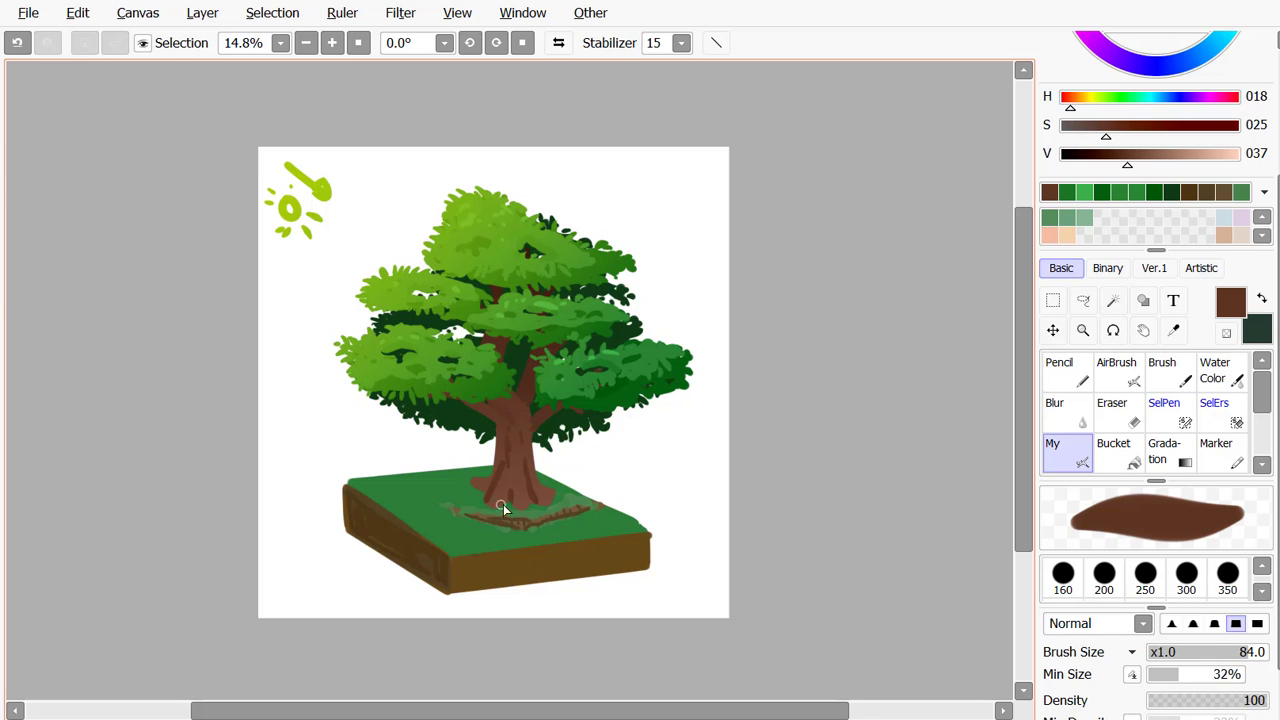
{"action": "left_click_drag", "start_coordinate": [523, 501], "coordinate": [481, 486]}
{"action": "mouse_move", "coordinate": [515, 440]}
{"action": "left_mouse_down"}
{"action": "mouse_move", "coordinate": [519, 471]}
{"action": "mouse_move", "coordinate": [531, 448]}
{"action": "left_mouse_up"}
Select two narrow freeform cracks along the trunk and fill them with very dark brown H 18, S 25, V 14
{"action": "key", "text": "l"}
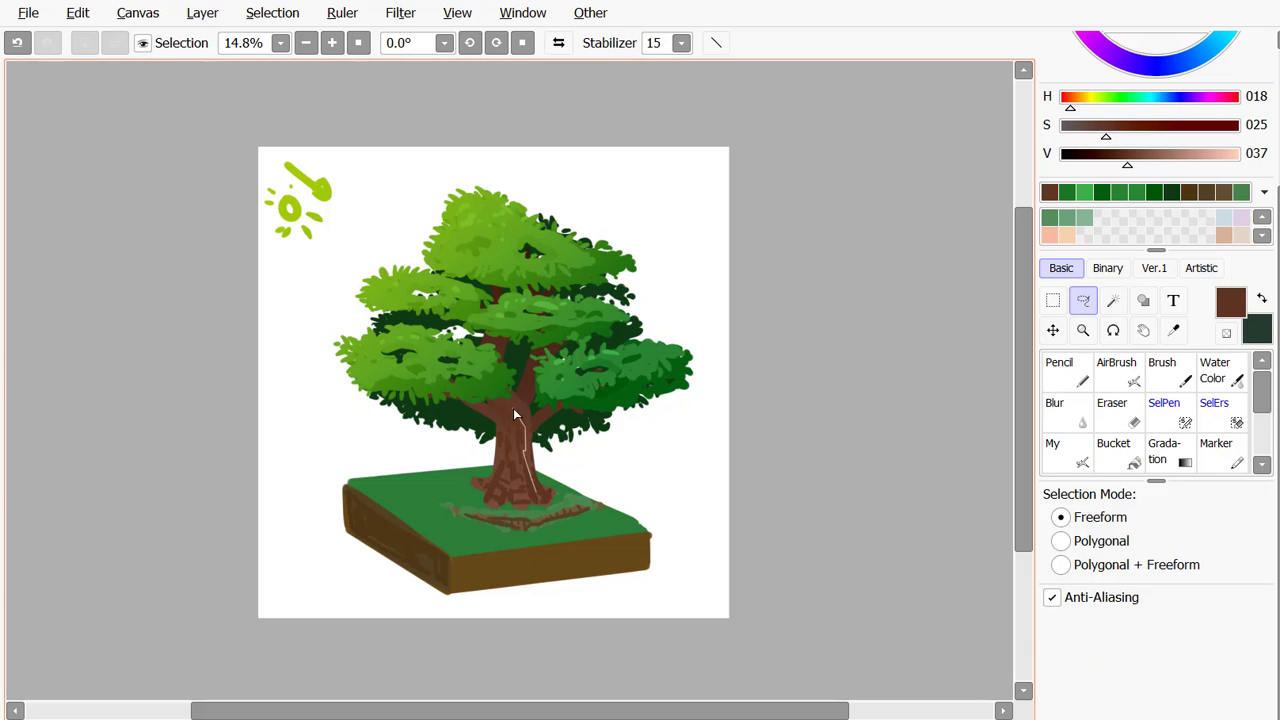
{"action": "left_click_drag", "start_coordinate": [520, 430], "coordinate": [500, 390]}
{"action": "left_click", "coordinate": [1113, 450]}
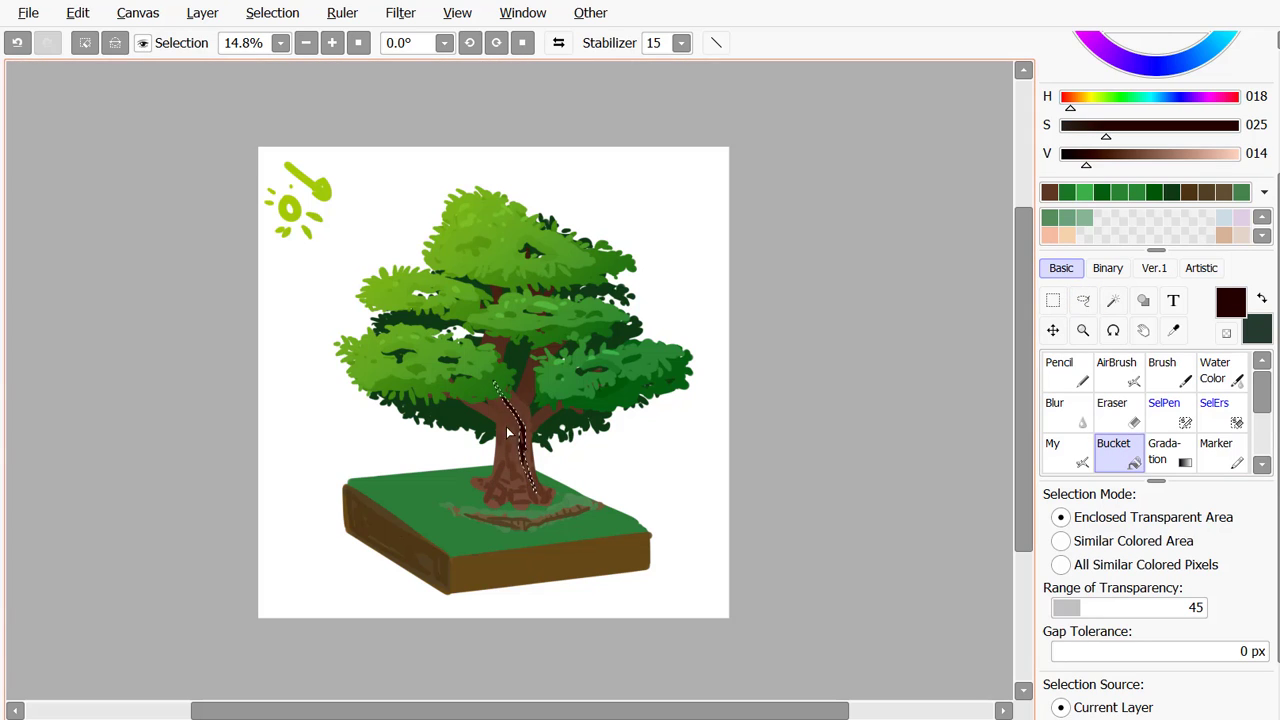
{"action": "left_click", "coordinate": [1083, 300]}
{"action": "mouse_move", "coordinate": [497, 482]}
{"action": "left_mouse_down"}
{"action": "mouse_move", "coordinate": [503, 438]}
{"action": "mouse_move", "coordinate": [498, 478]}
{"action": "left_mouse_up"}
{"action": "left_click", "coordinate": [1120, 460]}
{"action": "left_click", "coordinate": [503, 451]}
Select a narrow freeform crack along the right-hand branch, fill it with the same dark brown, and clear the selection
{"action": "left_click", "coordinate": [1083, 300]}
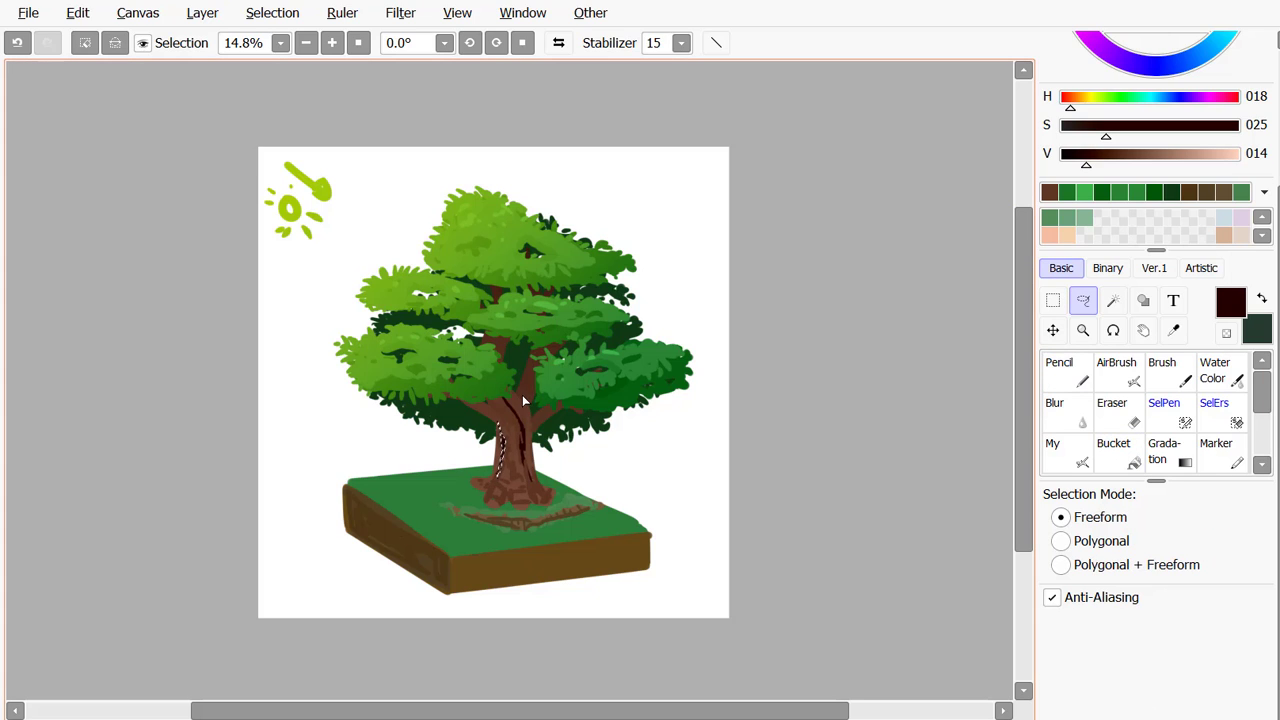
{"action": "mouse_move", "coordinate": [524, 404]}
{"action": "left_mouse_down"}
{"action": "mouse_move", "coordinate": [533, 360]}
{"action": "mouse_move", "coordinate": [525, 405]}
{"action": "left_mouse_up"}
{"action": "left_click", "coordinate": [1113, 450]}
{"action": "key", "text": "ctrl+plus"}
{"action": "key", "text": "ctrl+plus"}
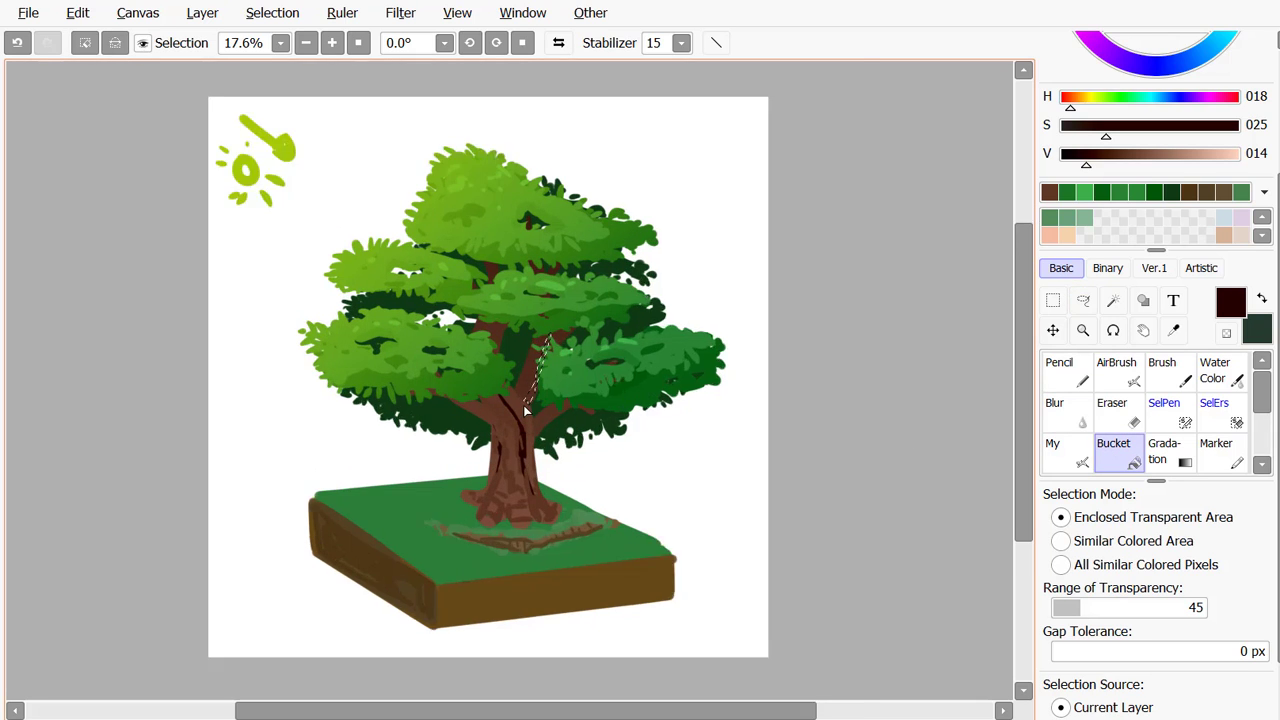
{"action": "left_click", "coordinate": [1064, 370]}
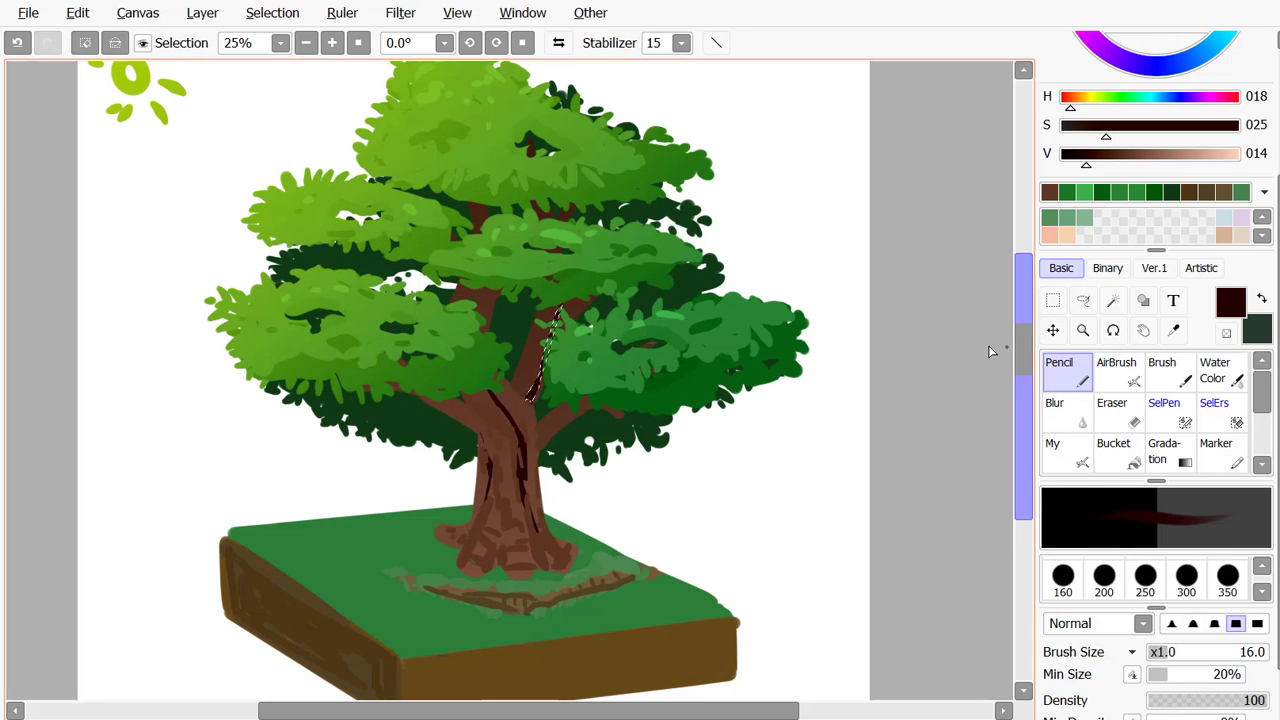
{"action": "left_click", "coordinate": [85, 43]}
Shade the trunk's right side and root creases in dark brown H 18, S 25, V 14 with the Pencil at sizes 49 and 65
{"action": "left_click", "coordinate": [1057, 441]}
{"action": "left_click", "coordinate": [1059, 370]}
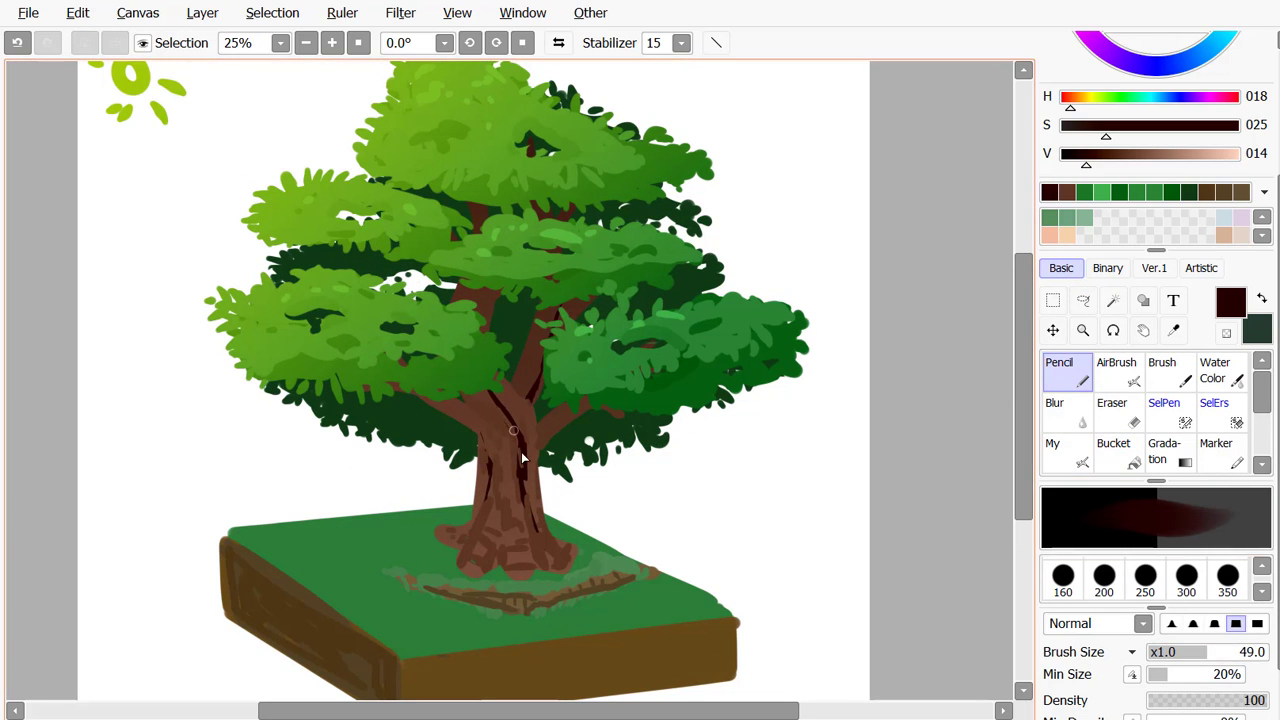
{"action": "left_click_drag", "start_coordinate": [532, 555], "coordinate": [534, 569]}
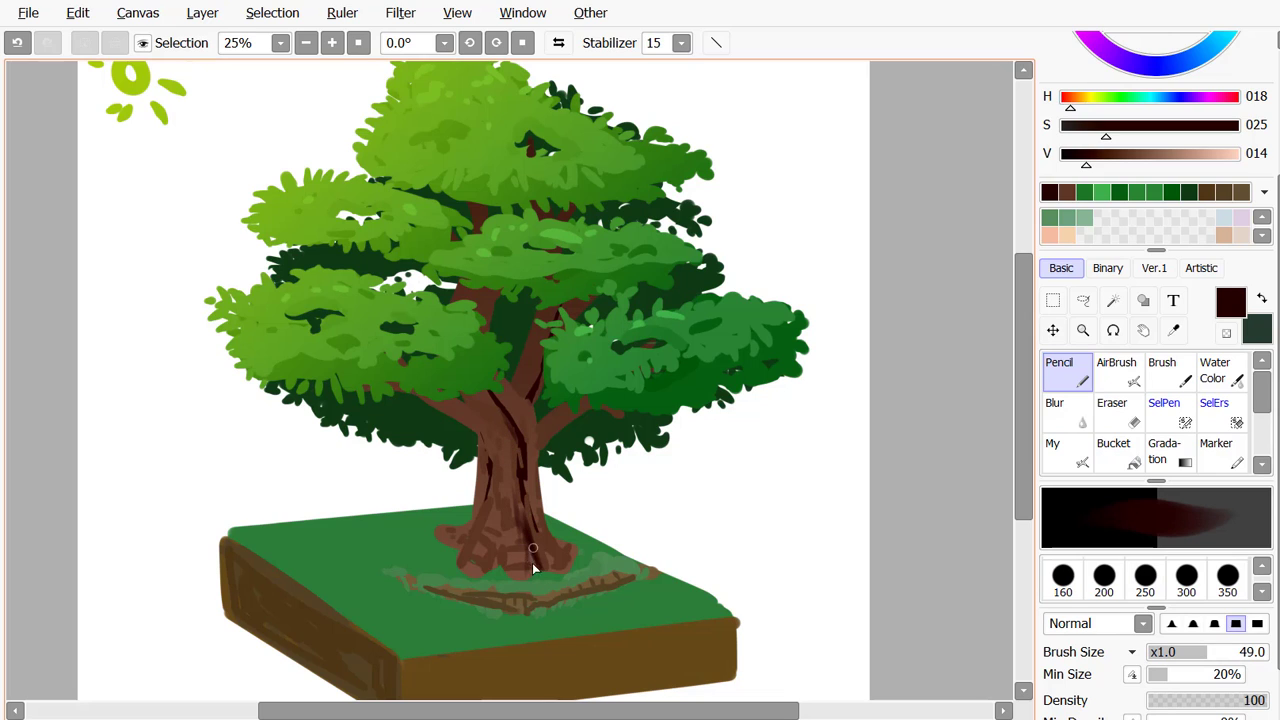
{"action": "left_click", "coordinate": [1225, 652]}
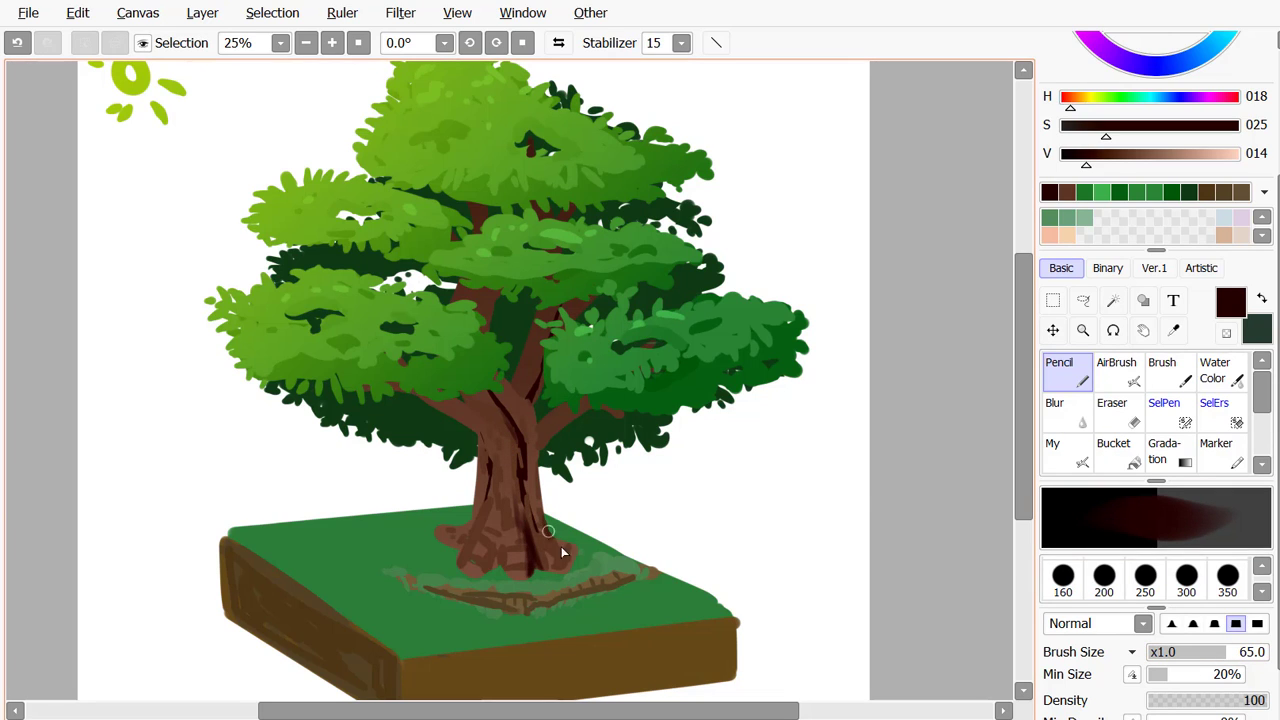
Shade the lower trunk and roots in brown H 18, S 26, V 33 and the upper trunk in lighter brown V 41
{"action": "left_click", "coordinate": [493, 525], "text": "alt"}
{"action": "left_click", "coordinate": [500, 500], "text": "alt"}
{"action": "left_click_drag", "start_coordinate": [503, 485], "coordinate": [503, 555]}
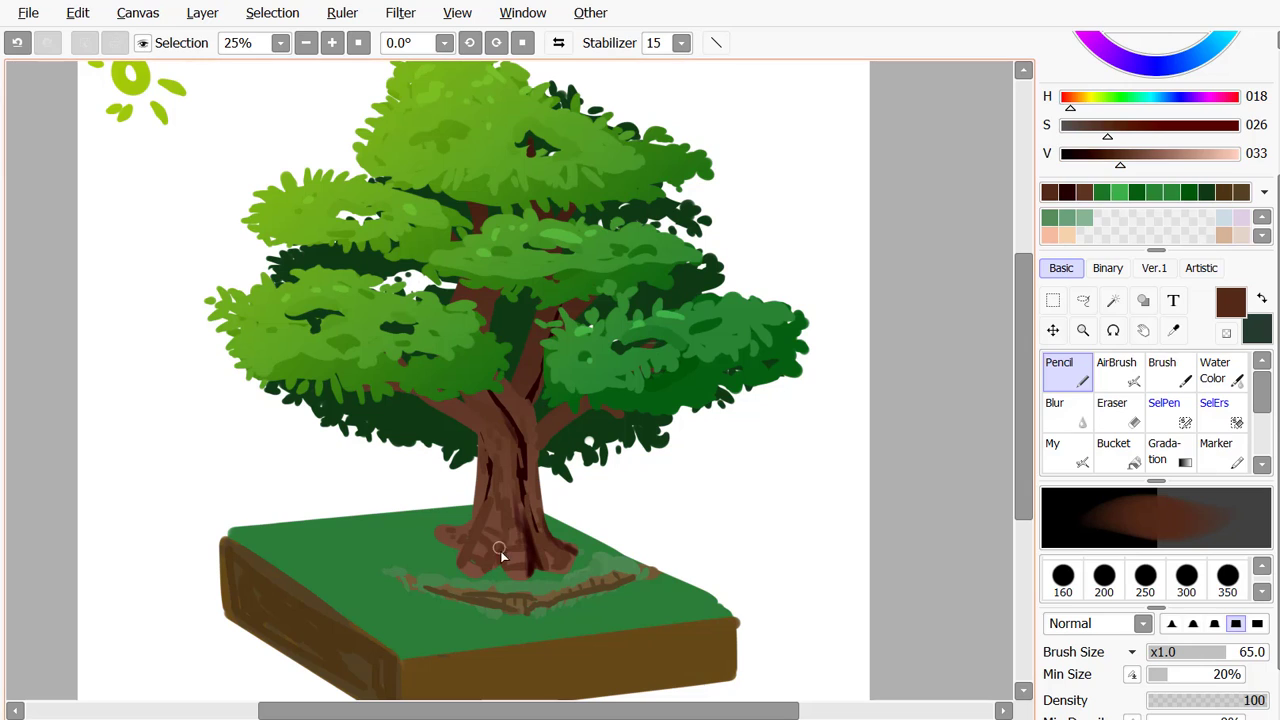
{"action": "left_click_drag", "start_coordinate": [478, 498], "coordinate": [450, 545]}
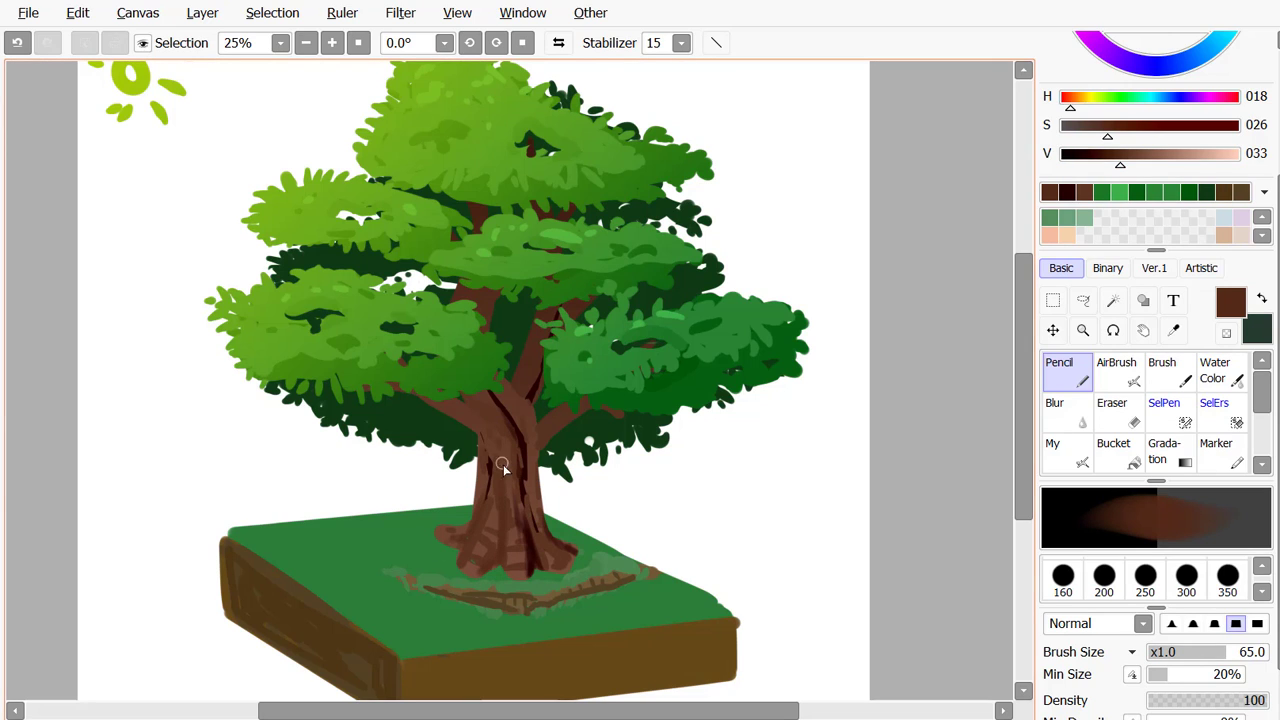
{"action": "left_click_drag", "start_coordinate": [1119, 167], "coordinate": [1134, 167]}
{"action": "left_click_drag", "start_coordinate": [499, 414], "coordinate": [517, 465]}
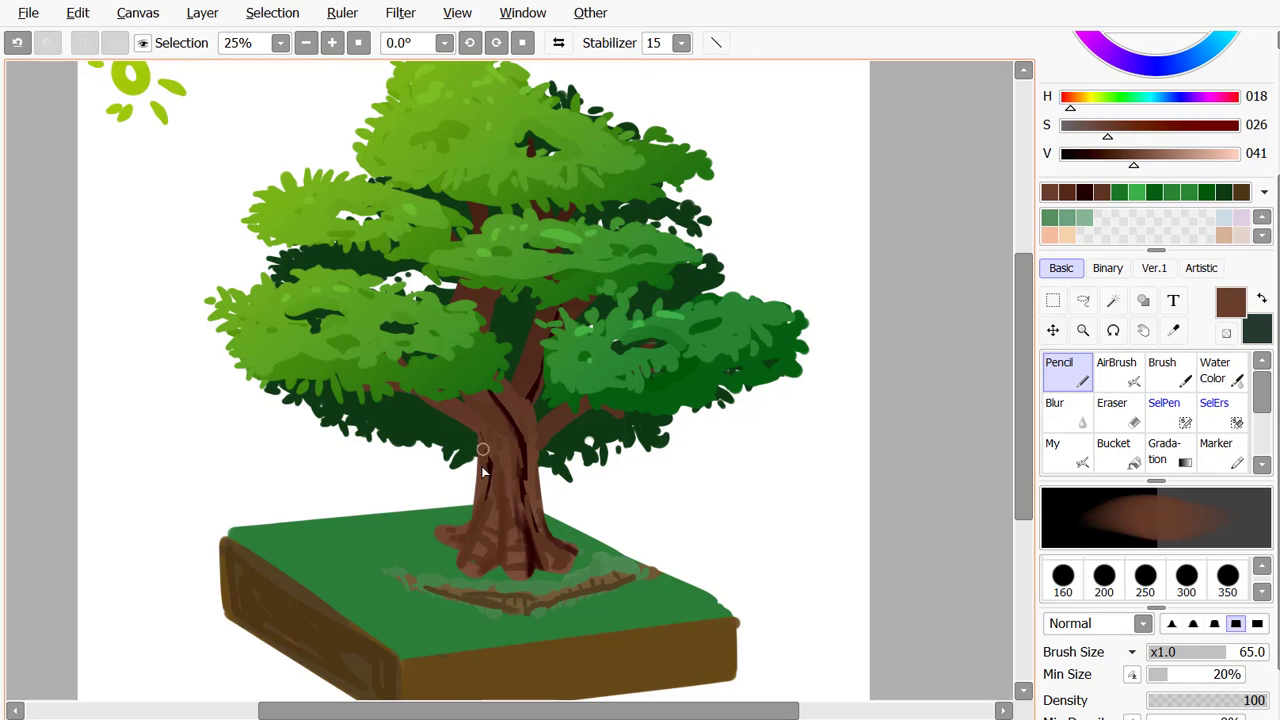
Paint highlights down the trunk's left side to the roots in light brown H 18, S 26, V 60
{"action": "left_click_drag", "start_coordinate": [1134, 165], "coordinate": [1168, 166]}
{"action": "mouse_move", "coordinate": [480, 450]}
{"action": "left_mouse_down"}
{"action": "mouse_move", "coordinate": [474, 494]}
{"action": "mouse_move", "coordinate": [440, 526]}
{"action": "left_mouse_up"}
{"action": "mouse_move", "coordinate": [488, 488]}
{"action": "left_mouse_down"}
{"action": "mouse_move", "coordinate": [470, 557]}
{"action": "mouse_move", "coordinate": [456, 556]}
{"action": "left_mouse_up"}
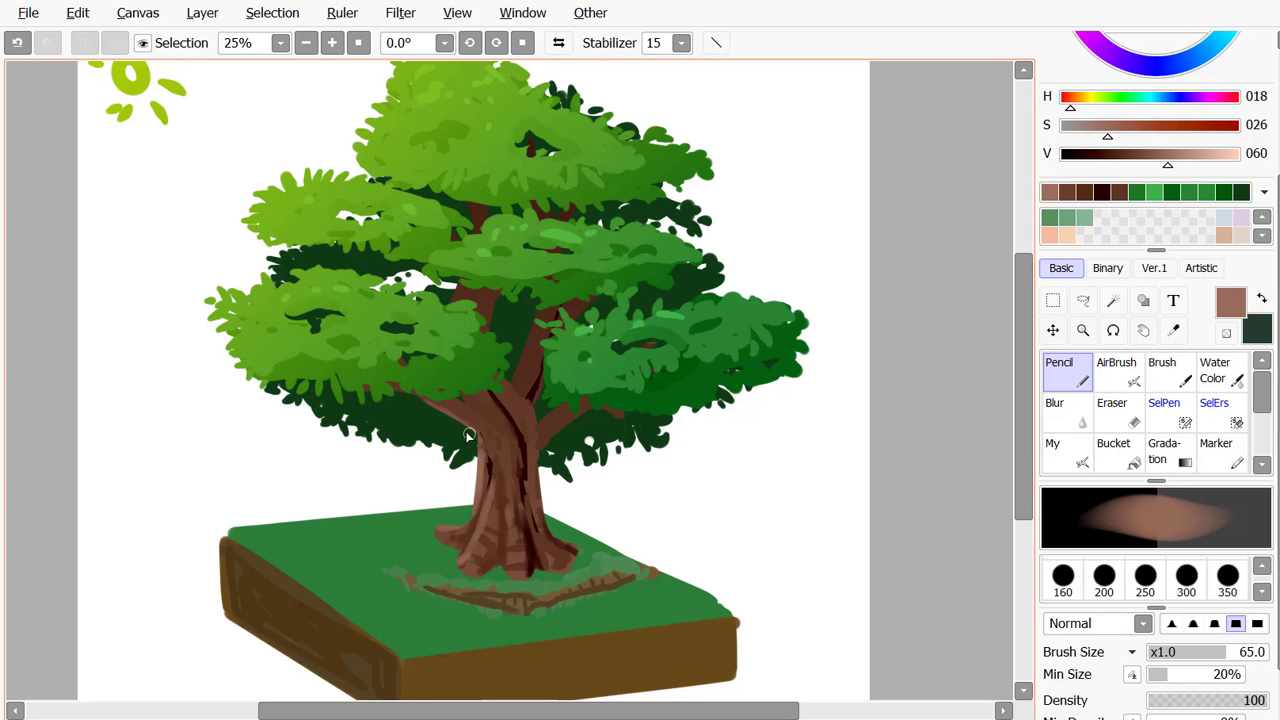
Highlight the left edge of the right-hand branch in the light brown, redoing the stroke once, and raise the color's V to 62
{"action": "left_click_drag", "start_coordinate": [534, 330], "coordinate": [514, 380]}
{"action": "key", "text": "ctrl+z"}
{"action": "left_click_drag", "start_coordinate": [535, 330], "coordinate": [519, 374]}
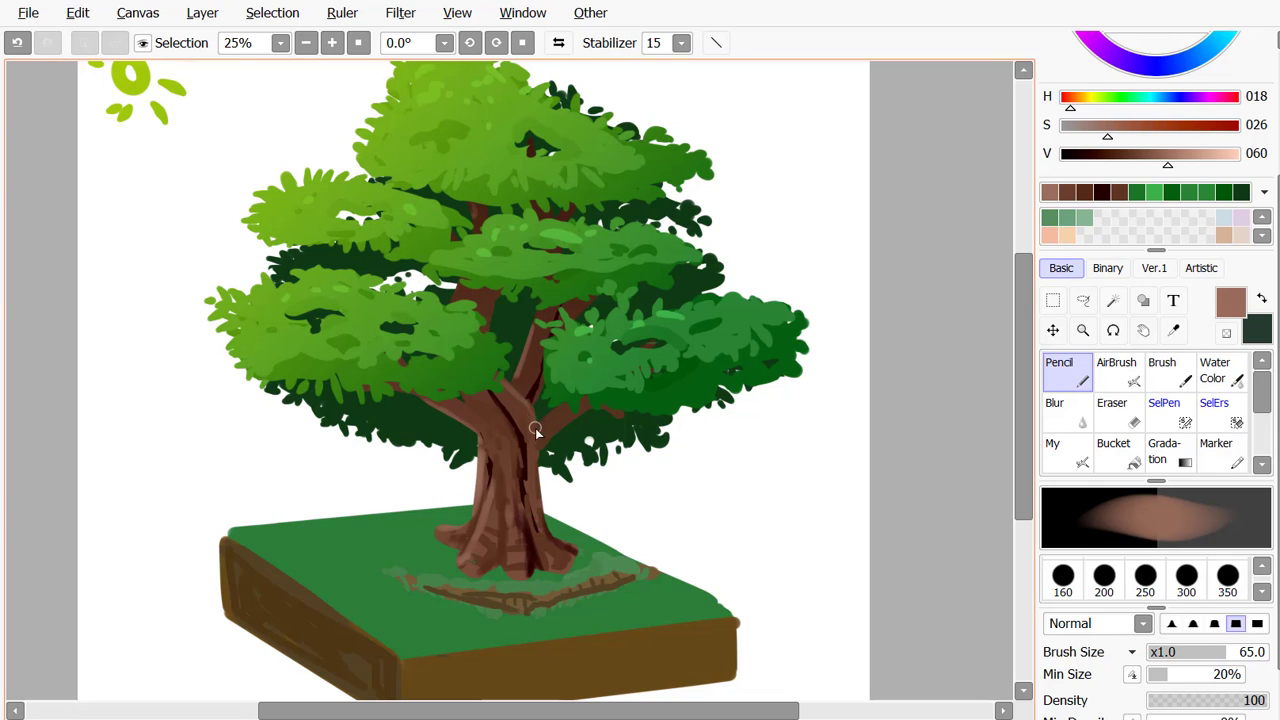
{"action": "left_click", "coordinate": [1171, 156]}
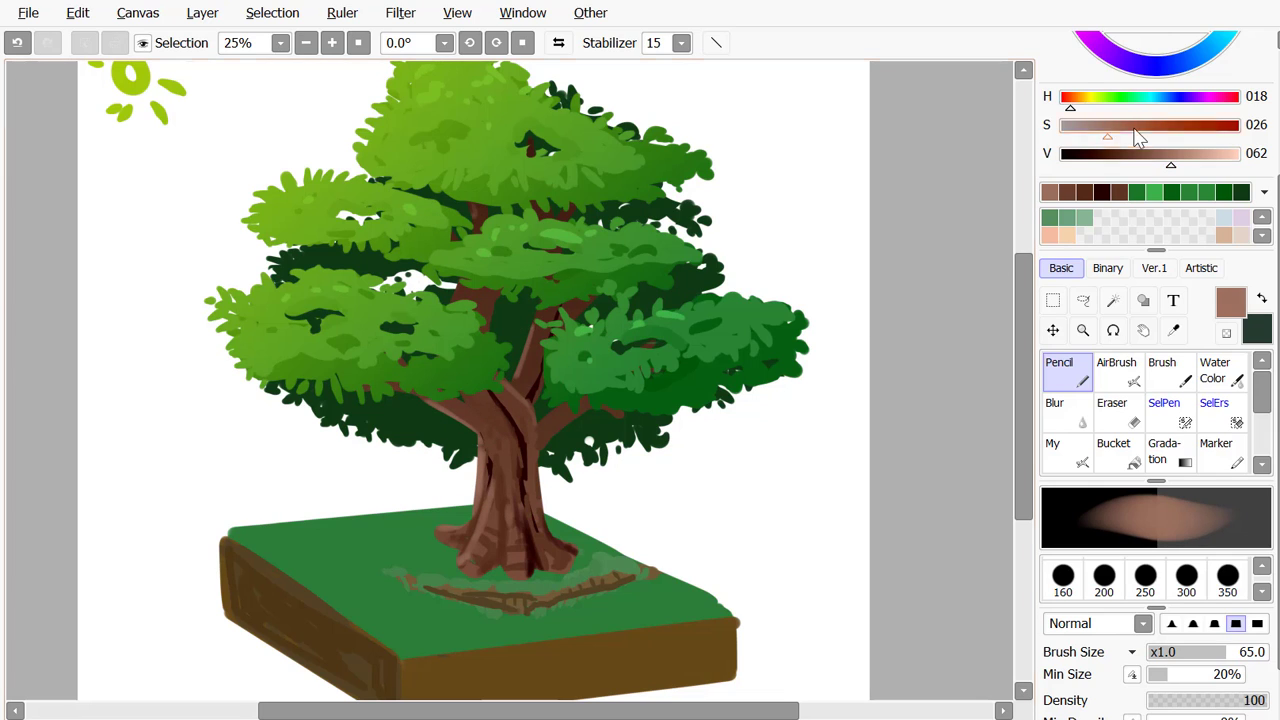
Add soft leaf strokes along the crown's left edges in light green H 85, S 65, V 69 with the Pencil at size 79
{"action": "scroll", "coordinate": [160, 130], "scroll_direction": "down", "scroll_amount": 1}
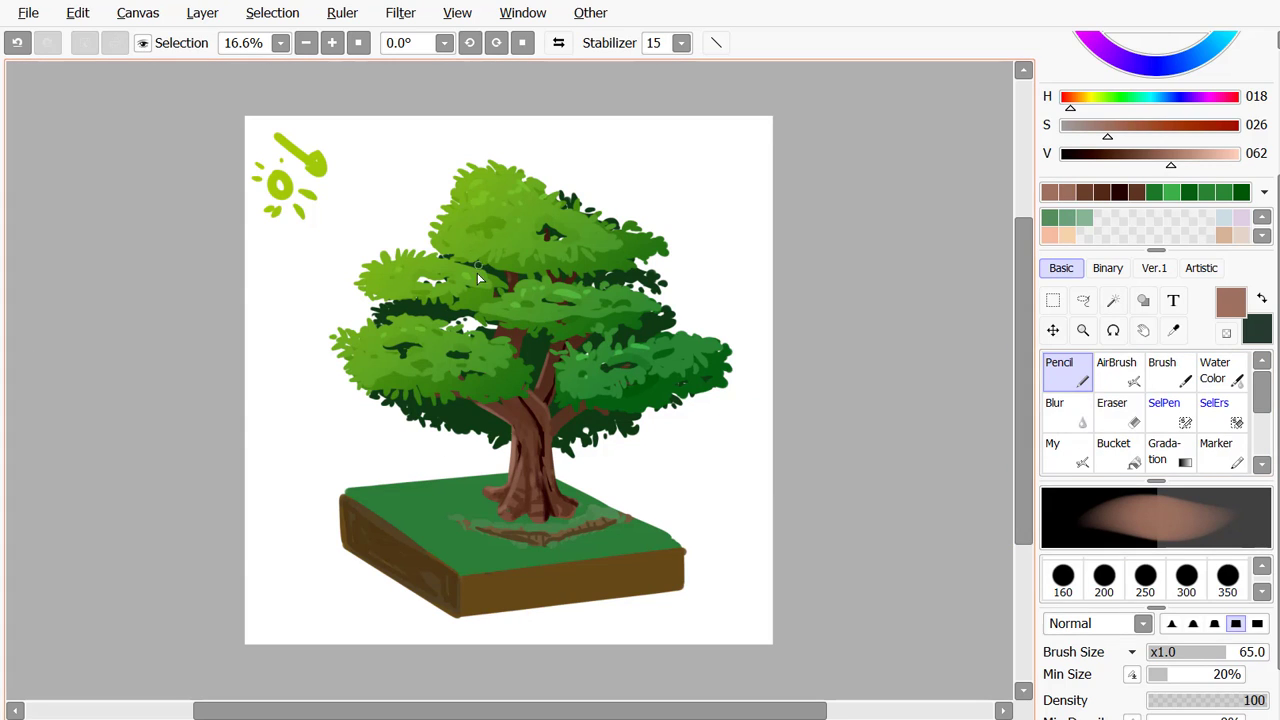
{"action": "left_click", "coordinate": [456, 210], "text": "alt"}
{"action": "key", "text": "b"}
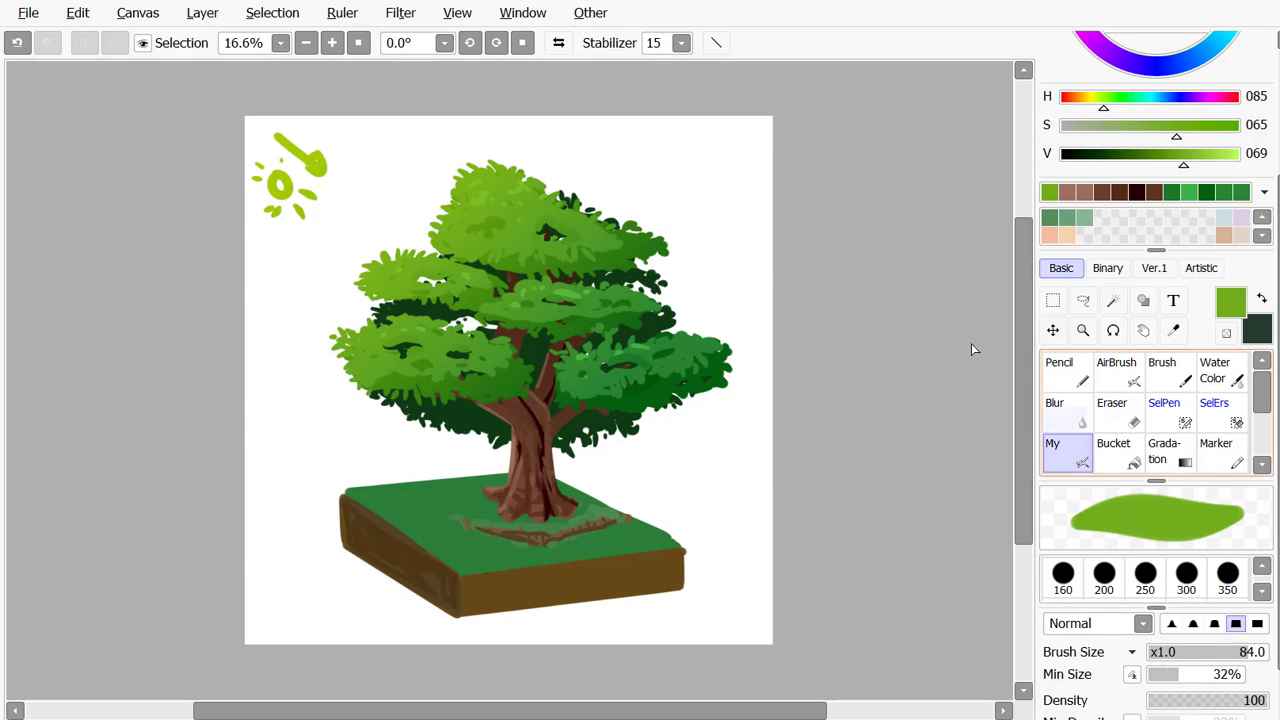
{"action": "left_click", "coordinate": [1066, 372]}
{"action": "left_click_drag", "start_coordinate": [1215, 655], "coordinate": [1241, 652]}
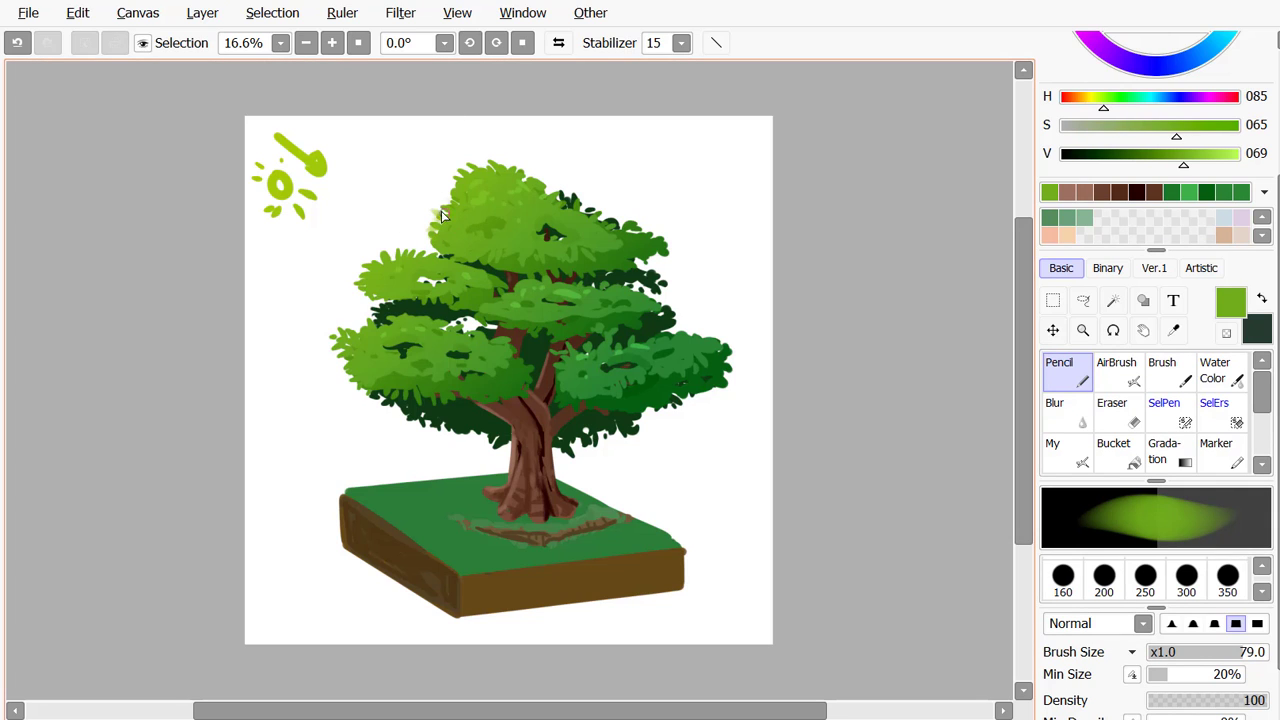
Add soft leaves to the edges of the right-hand foliage and the crown's upper right in green H 128, S 41, V 52
{"action": "left_click", "coordinate": [469, 222], "text": "alt"}
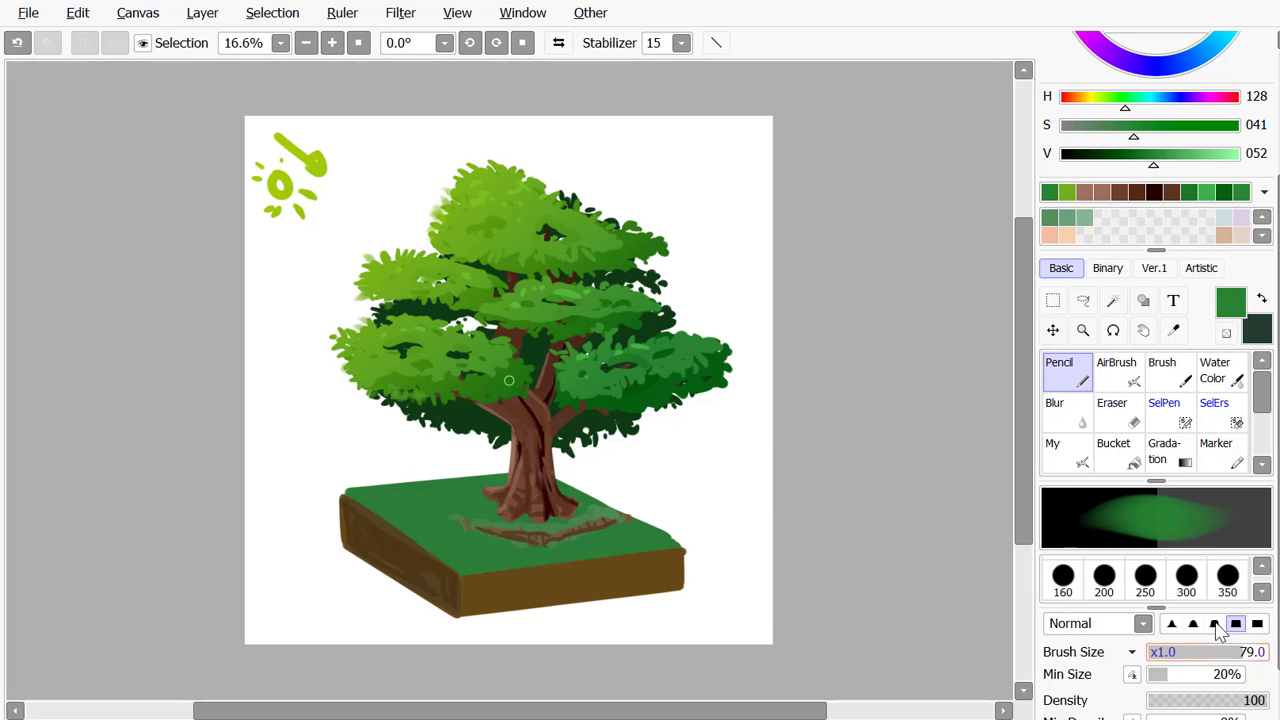
{"action": "mouse_move", "coordinate": [645, 415]}
{"action": "left_mouse_down"}
{"action": "mouse_move", "coordinate": [687, 390]}
{"action": "mouse_move", "coordinate": [698, 347]}
{"action": "mouse_move", "coordinate": [688, 354]}
{"action": "mouse_move", "coordinate": [714, 342]}
{"action": "mouse_move", "coordinate": [678, 334]}
{"action": "left_mouse_up"}
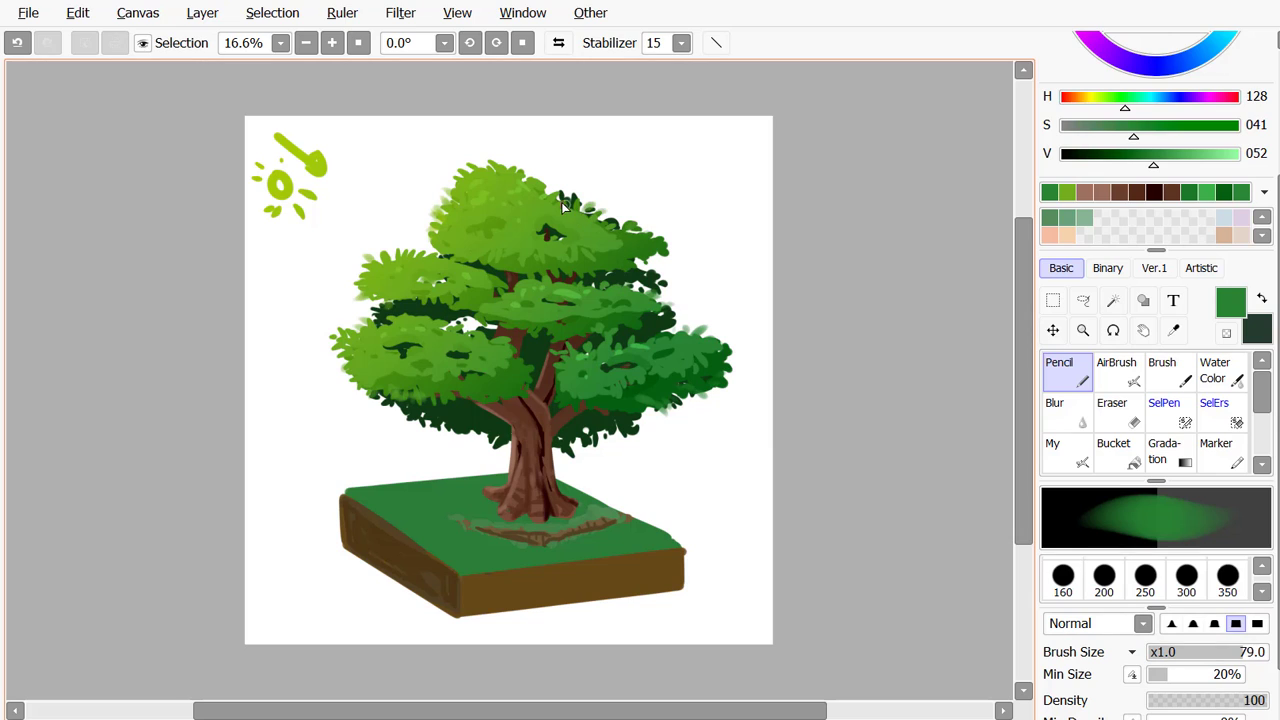
{"action": "left_click_drag", "start_coordinate": [580, 207], "coordinate": [563, 184]}
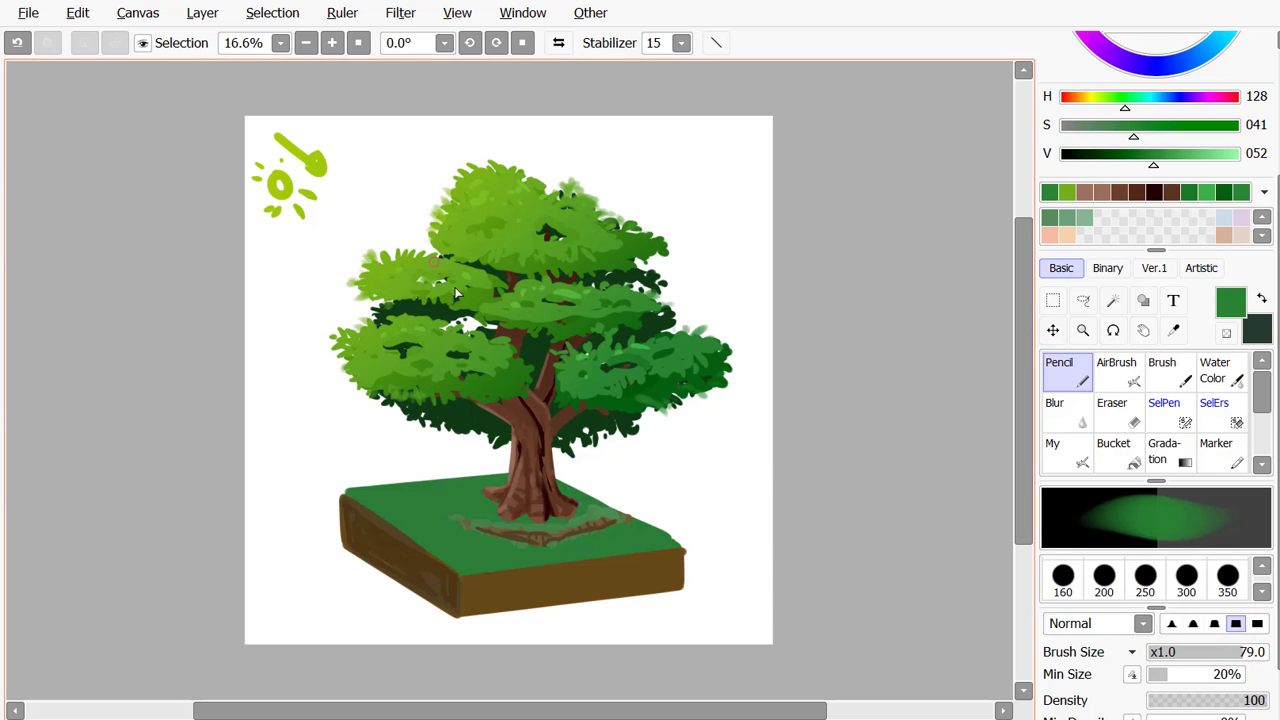
Lasso a jagged grass tuft on the ground left of the trunk and airbrush it in dark green H 127, S 35, V 40
{"action": "right_click", "coordinate": [437, 513]}
{"action": "key", "text": "l"}
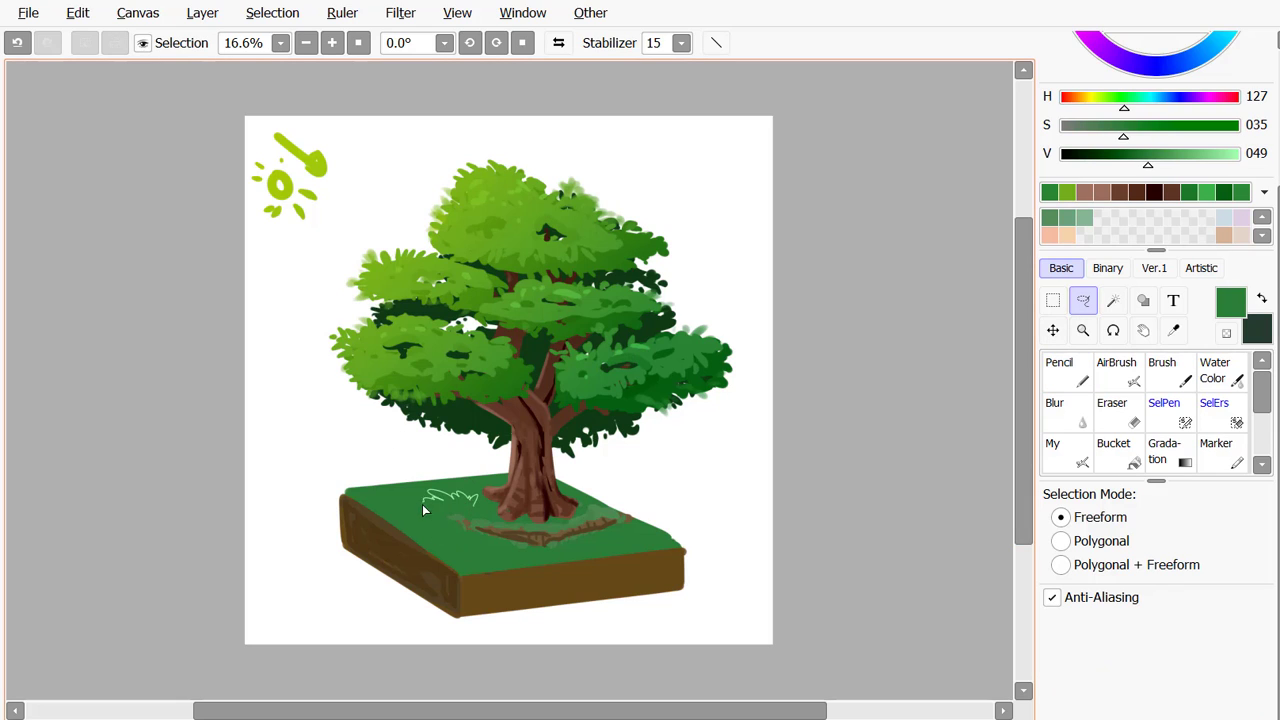
{"action": "left_click_drag", "start_coordinate": [423, 510], "coordinate": [423, 508]}
{"action": "left_click", "coordinate": [1150, 168]}
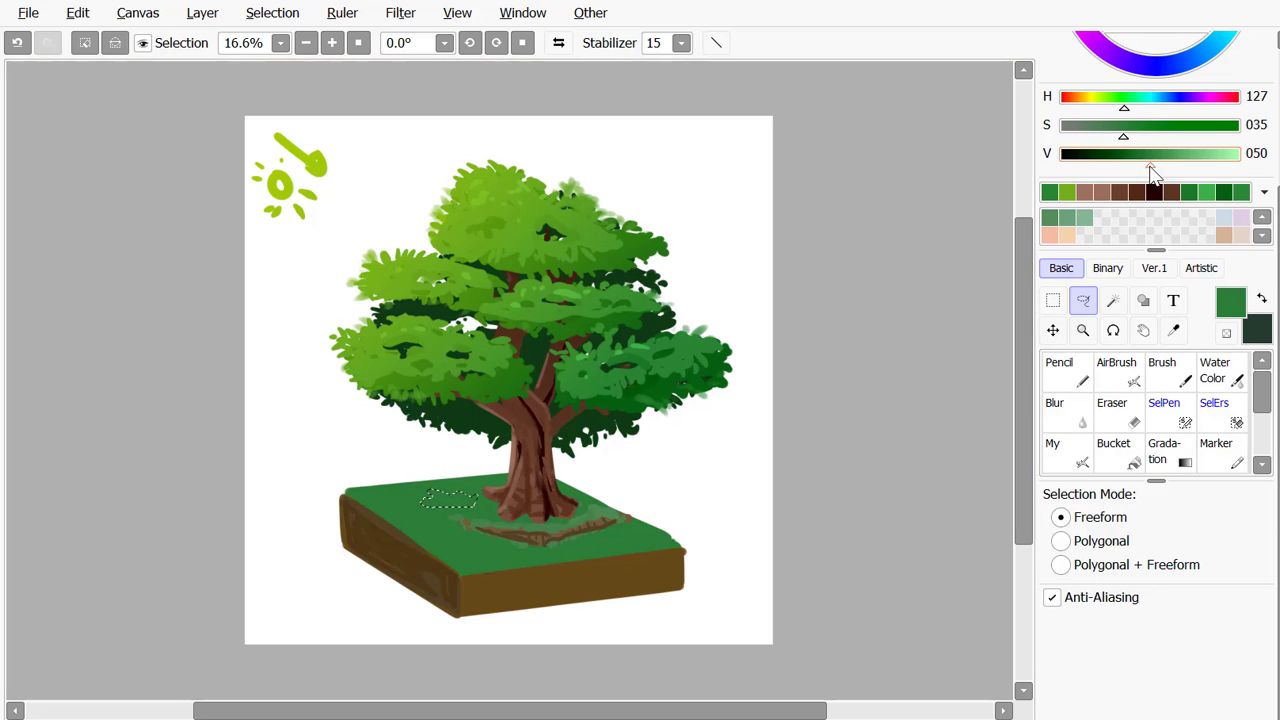
{"action": "left_click_drag", "start_coordinate": [1150, 168], "coordinate": [1132, 168]}
{"action": "key", "text": "v"}
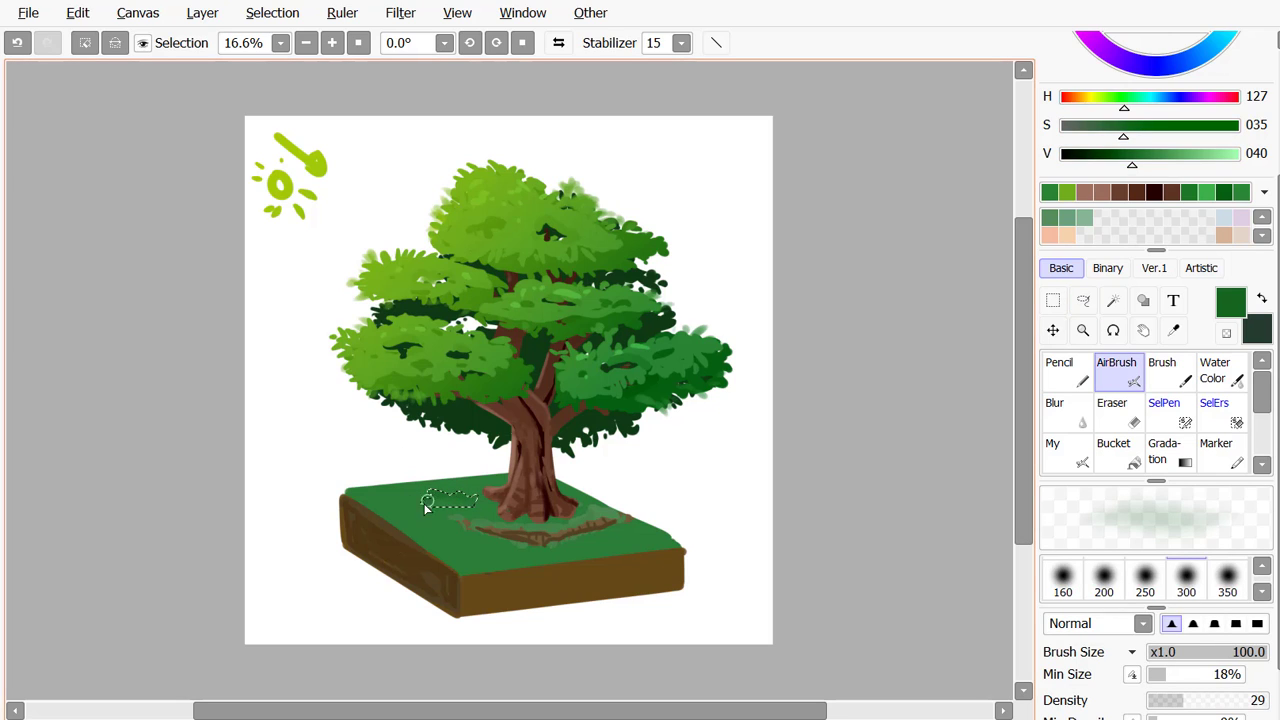
Lasso and airbrush two more dark green grass patches, near the block's front-left edge and beside the trunk's left roots
{"action": "key", "text": "l"}
{"action": "mouse_move", "coordinate": [456, 551]}
{"action": "left_mouse_down"}
{"action": "mouse_move", "coordinate": [449, 535]}
{"action": "mouse_move", "coordinate": [429, 544]}
{"action": "mouse_move", "coordinate": [446, 539]}
{"action": "mouse_move", "coordinate": [409, 505]}
{"action": "mouse_move", "coordinate": [381, 505]}
{"action": "mouse_move", "coordinate": [405, 506]}
{"action": "left_mouse_up"}
{"action": "key", "text": "v"}
{"action": "key", "text": "l"}
{"action": "key", "text": "b"}
{"action": "key", "text": "l"}
{"action": "mouse_move", "coordinate": [486, 516]}
{"action": "left_mouse_down"}
{"action": "mouse_move", "coordinate": [450, 517]}
{"action": "mouse_move", "coordinate": [495, 510]}
{"action": "left_mouse_up"}
{"action": "key", "text": "b"}
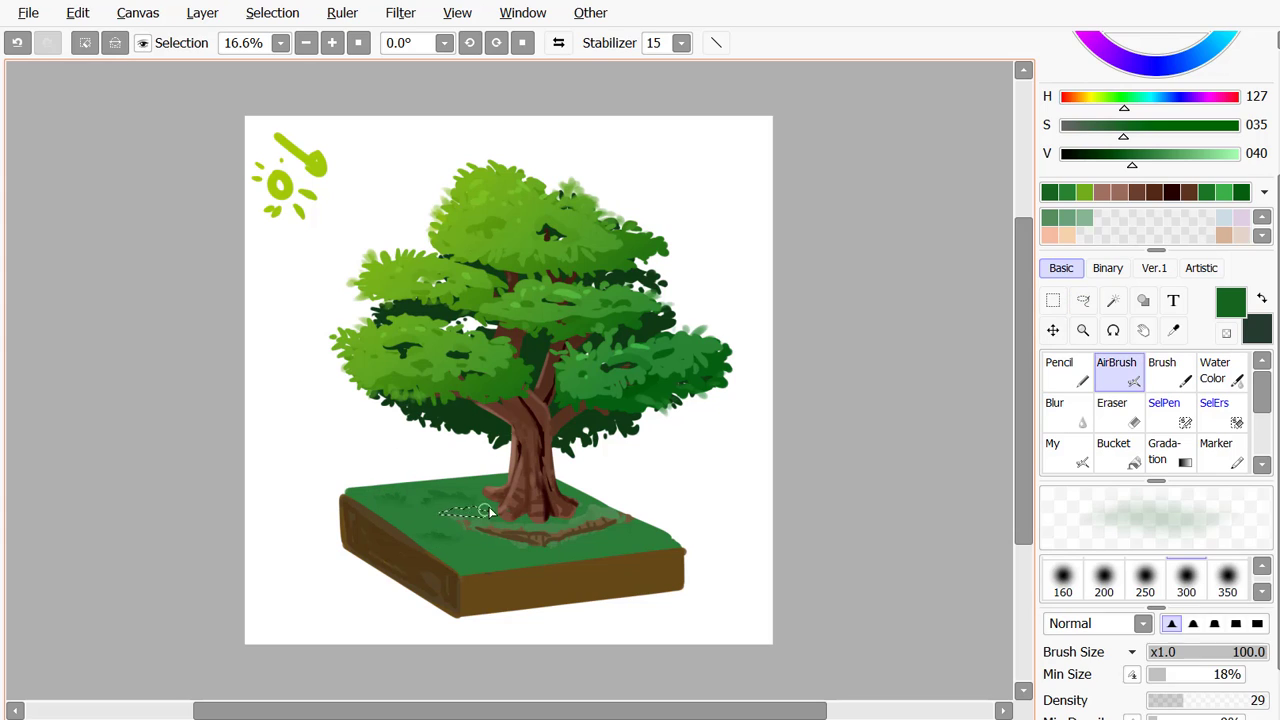
Lasso and airbrush dark green grass patches near the front corner and on the right front part of the ground
{"action": "key", "text": "l"}
{"action": "left_click_drag", "start_coordinate": [496, 555], "coordinate": [483, 547]}
{"action": "key", "text": "b"}
{"action": "key", "text": "l"}
{"action": "mouse_move", "coordinate": [608, 548]}
{"action": "left_mouse_down"}
{"action": "mouse_move", "coordinate": [586, 543]}
{"action": "mouse_move", "coordinate": [600, 540]}
{"action": "left_mouse_up"}
{"action": "key", "text": "v"}
{"action": "key", "text": "l"}
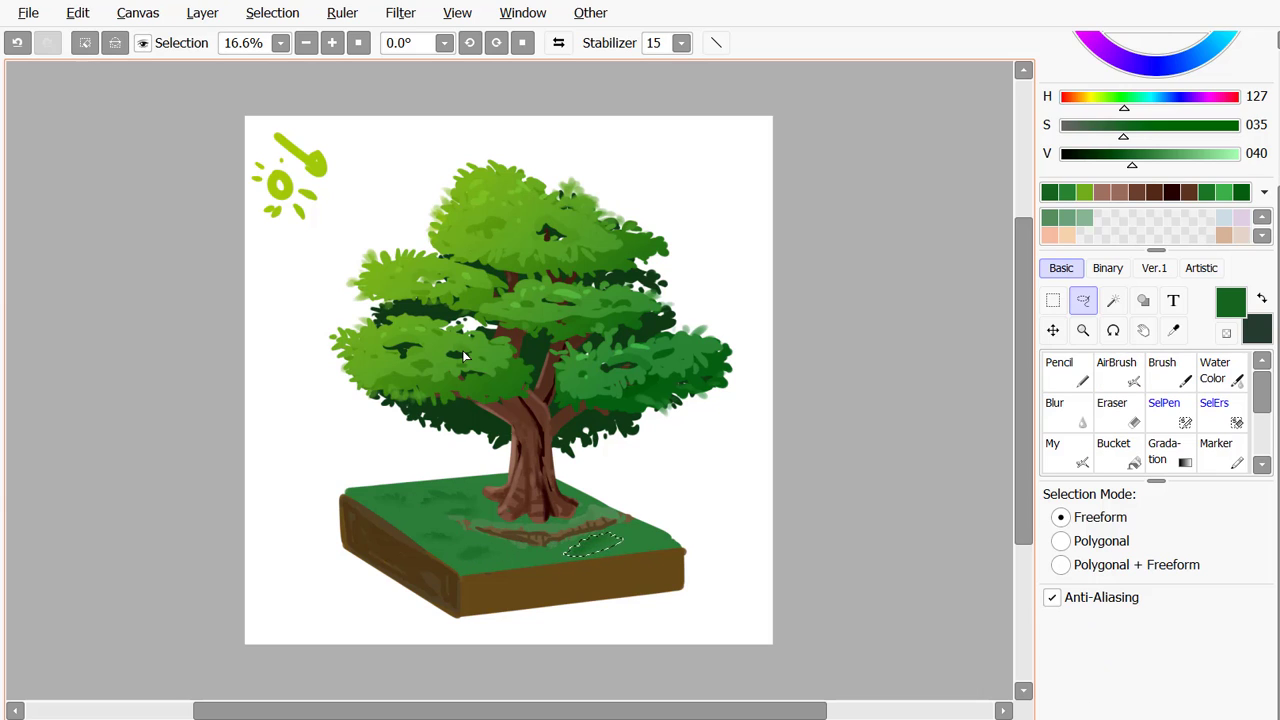
Clear the selection and paint a root extending past the block's right corner in browns H 17, S 26, V 39 and V 45 with the My brush
{"action": "right_click", "coordinate": [537, 507]}
{"action": "left_click", "coordinate": [1130, 154]}
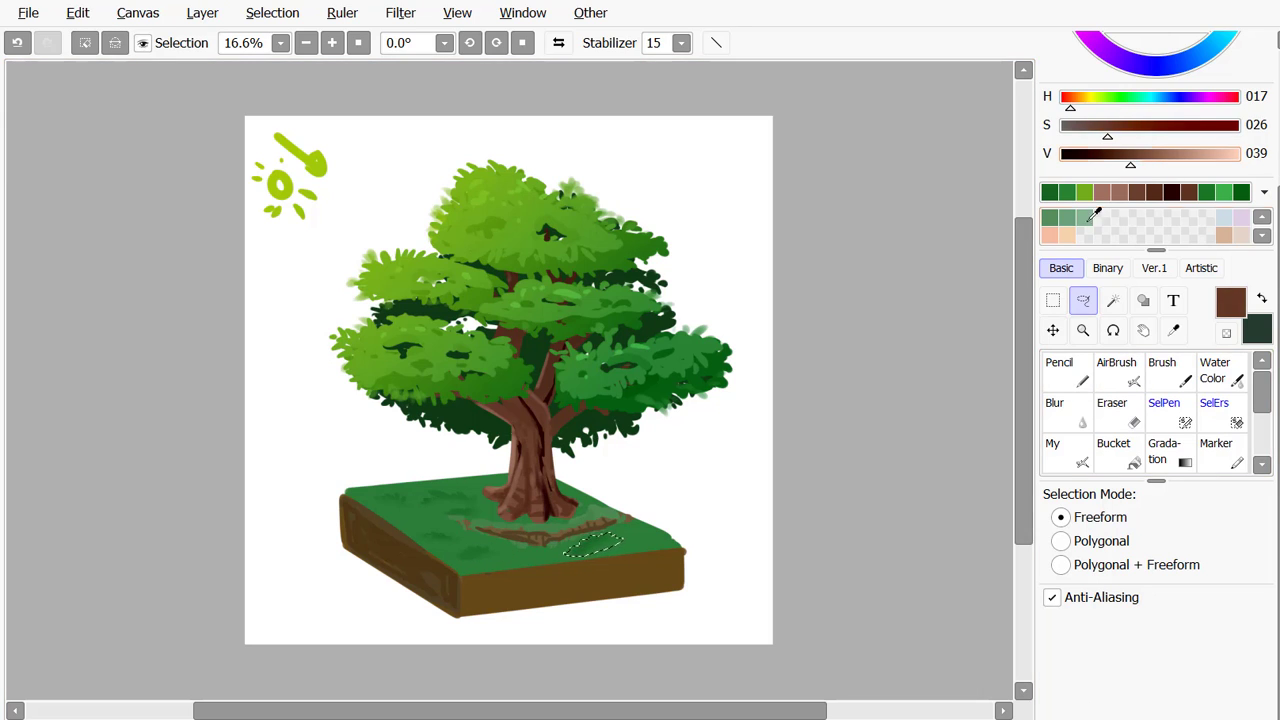
{"action": "left_click", "coordinate": [1068, 372]}
{"action": "left_click", "coordinate": [1068, 452]}
{"action": "left_click", "coordinate": [85, 43]}
{"action": "mouse_move", "coordinate": [597, 532]}
{"action": "left_mouse_down"}
{"action": "mouse_move", "coordinate": [581, 528]}
{"action": "mouse_move", "coordinate": [700, 545]}
{"action": "mouse_move", "coordinate": [657, 542]}
{"action": "left_mouse_up"}
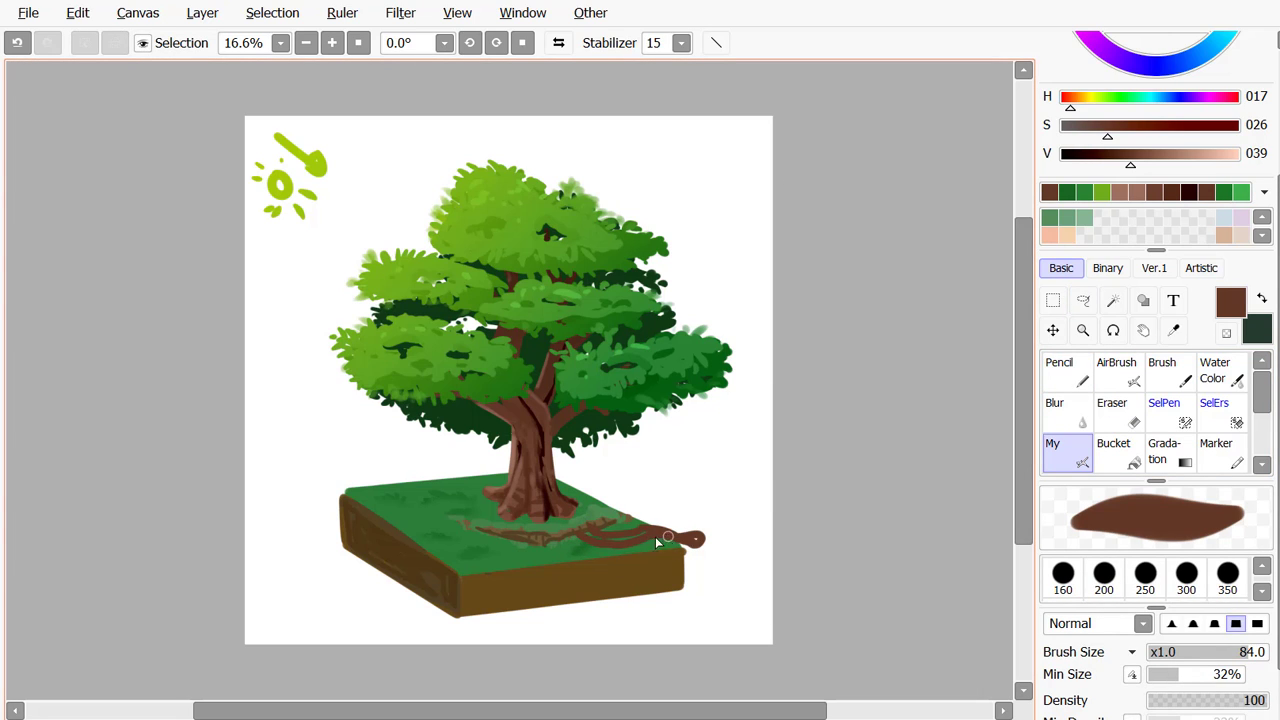
{"action": "left_click", "coordinate": [1141, 153]}
{"action": "left_click_drag", "start_coordinate": [583, 533], "coordinate": [700, 541]}
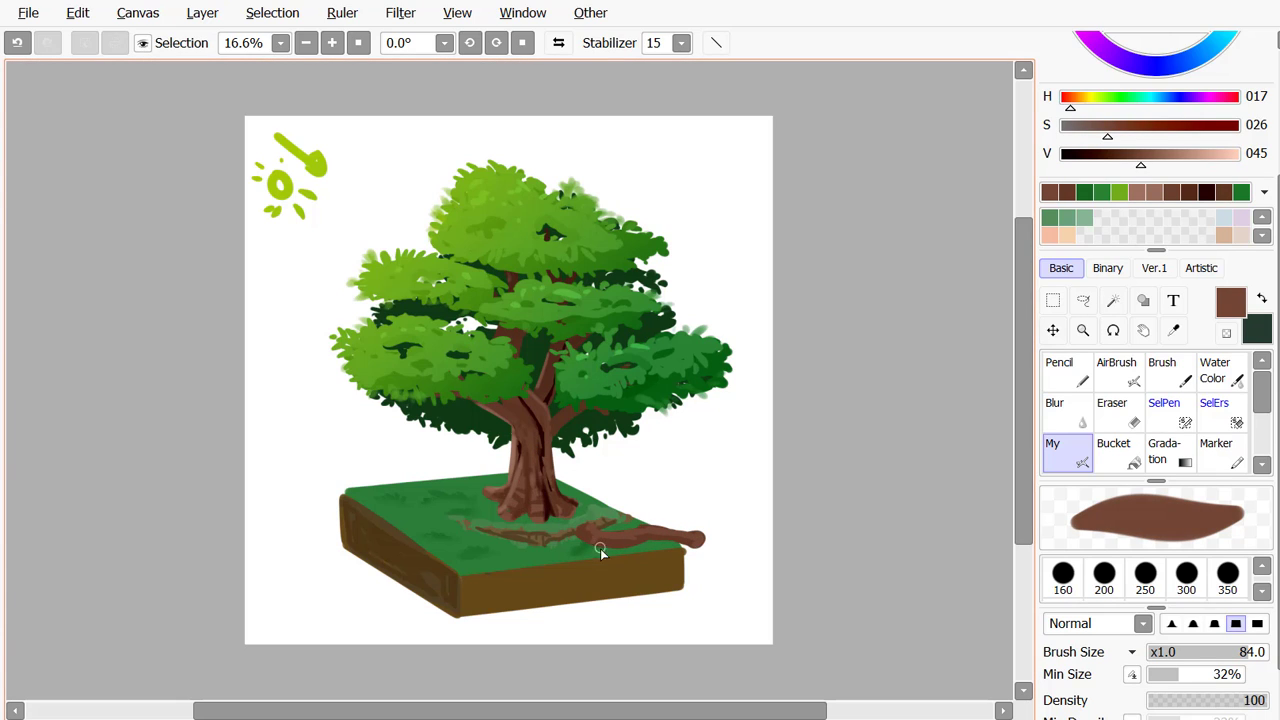
Paint grass blades over the ground in dark green H 127, S 35, V 40 and along its back-left edge in green V 49
{"action": "left_click", "coordinate": [437, 425], "text": "alt"}
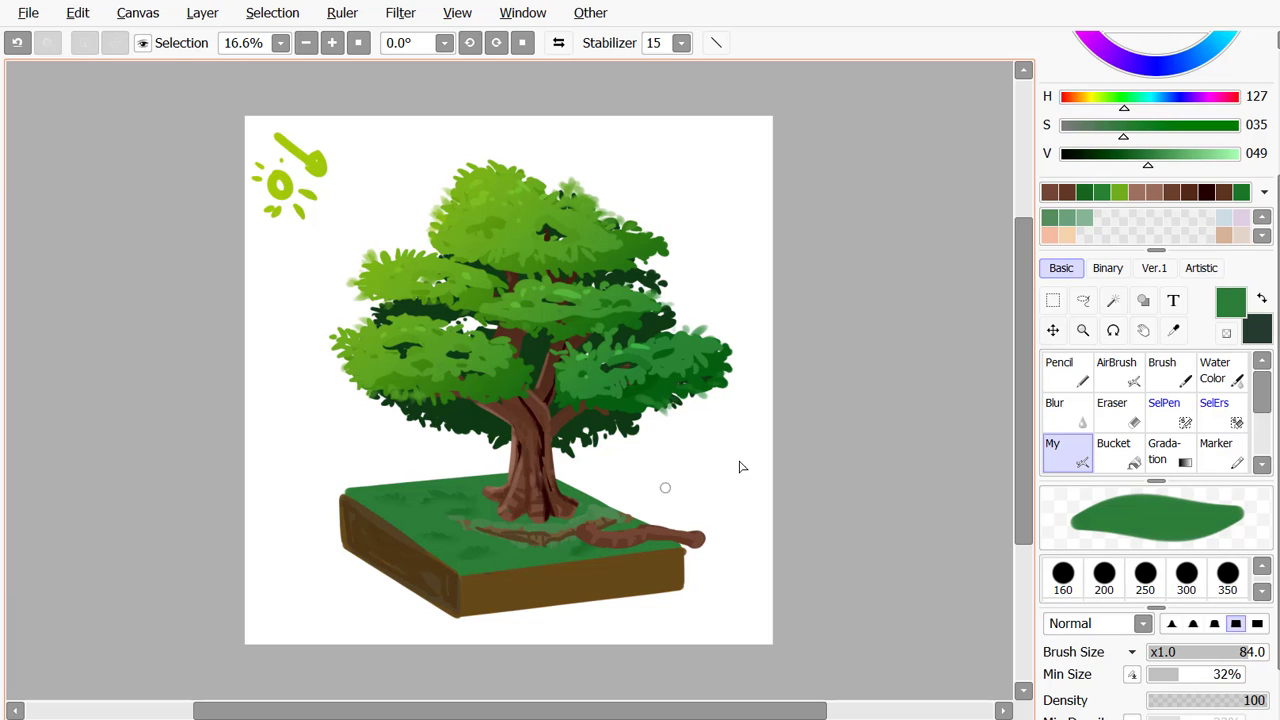
{"action": "left_click_drag", "start_coordinate": [650, 544], "coordinate": [684, 548]}
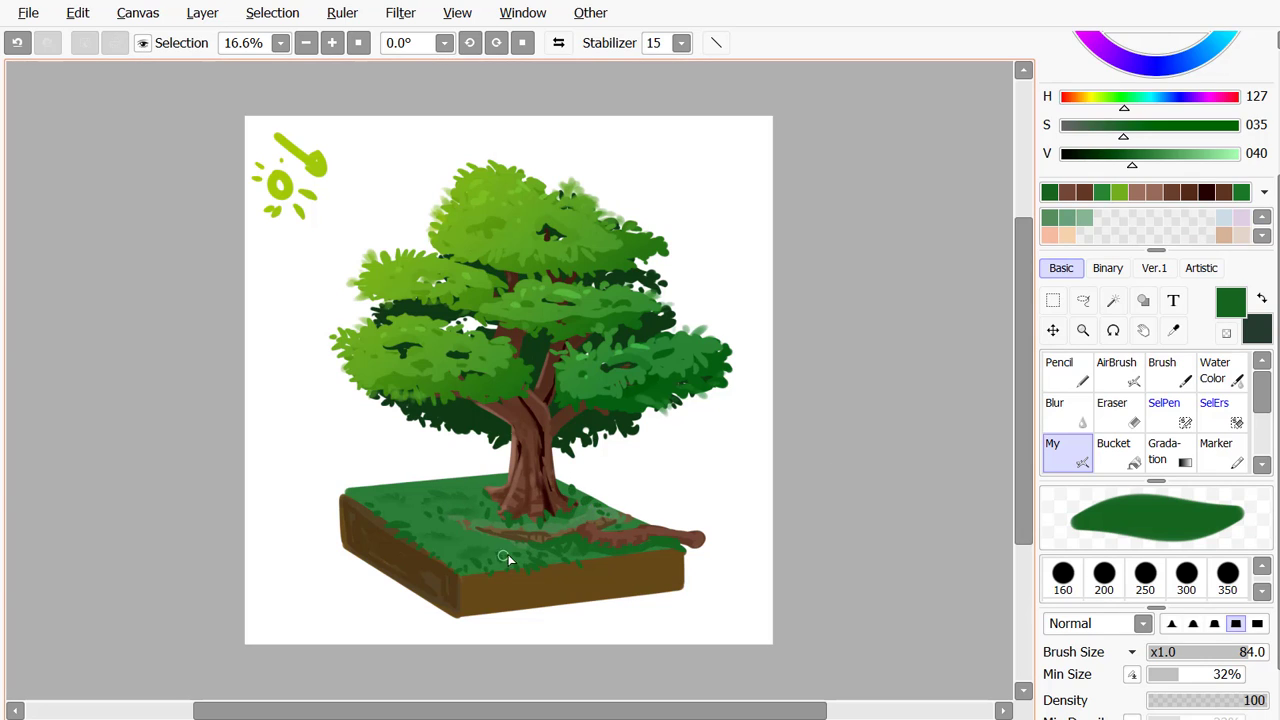
{"action": "right_click", "coordinate": [417, 493]}
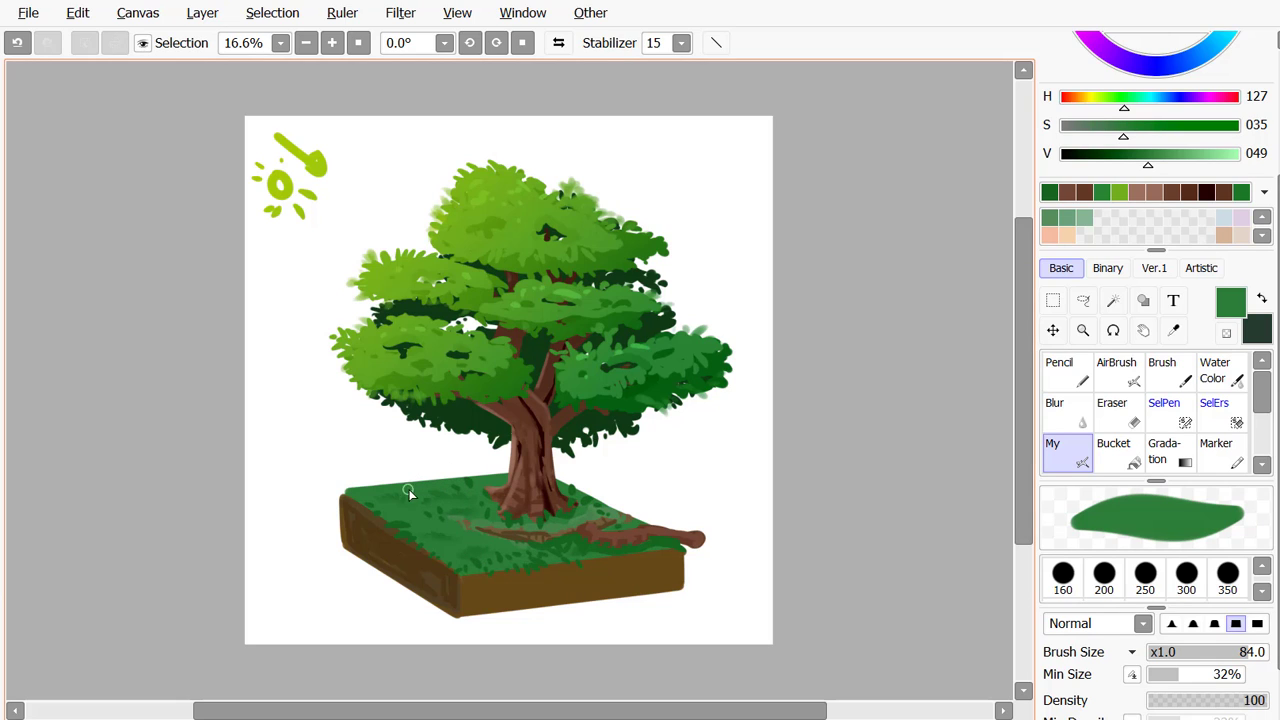
{"action": "left_click_drag", "start_coordinate": [410, 477], "coordinate": [406, 486]}
{"action": "left_click_drag", "start_coordinate": [394, 481], "coordinate": [388, 489]}
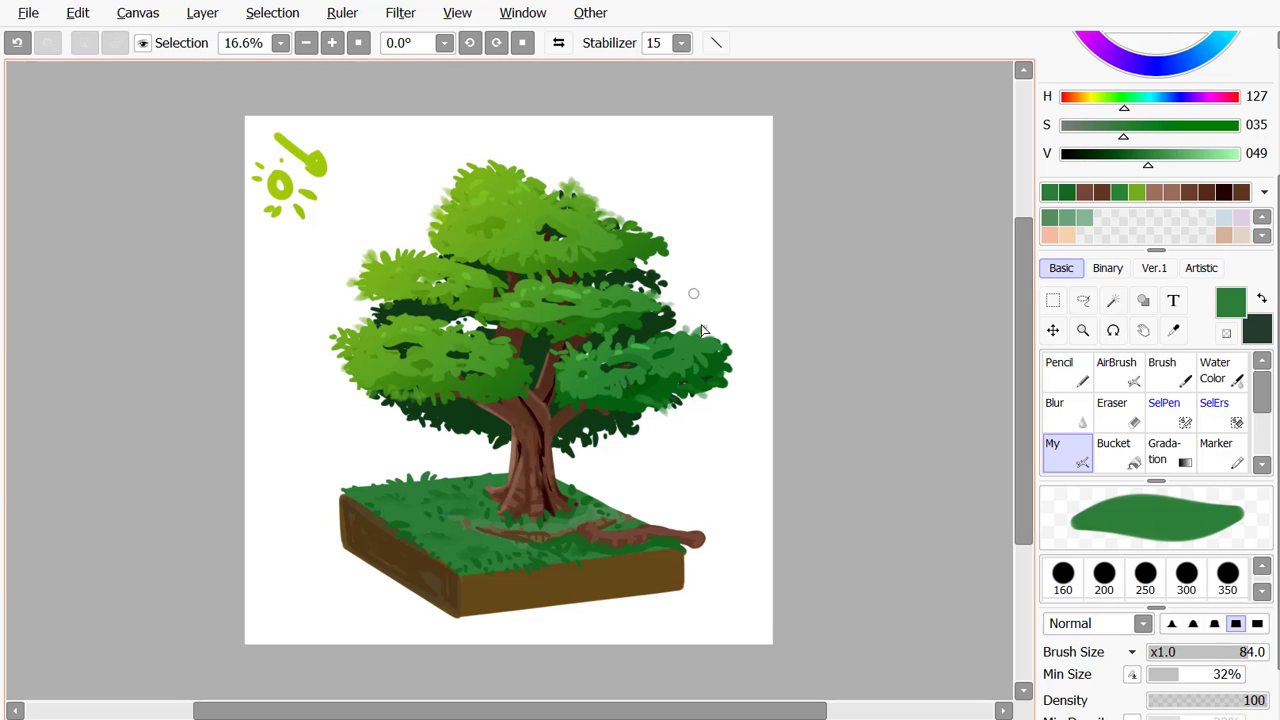
Paint light grass blades on the left part of the ground in green H 127, S 35, V 73
{"action": "right_click", "coordinate": [414, 276]}
{"action": "left_click", "coordinate": [1049, 192]}
{"action": "left_click", "coordinate": [1190, 154]}
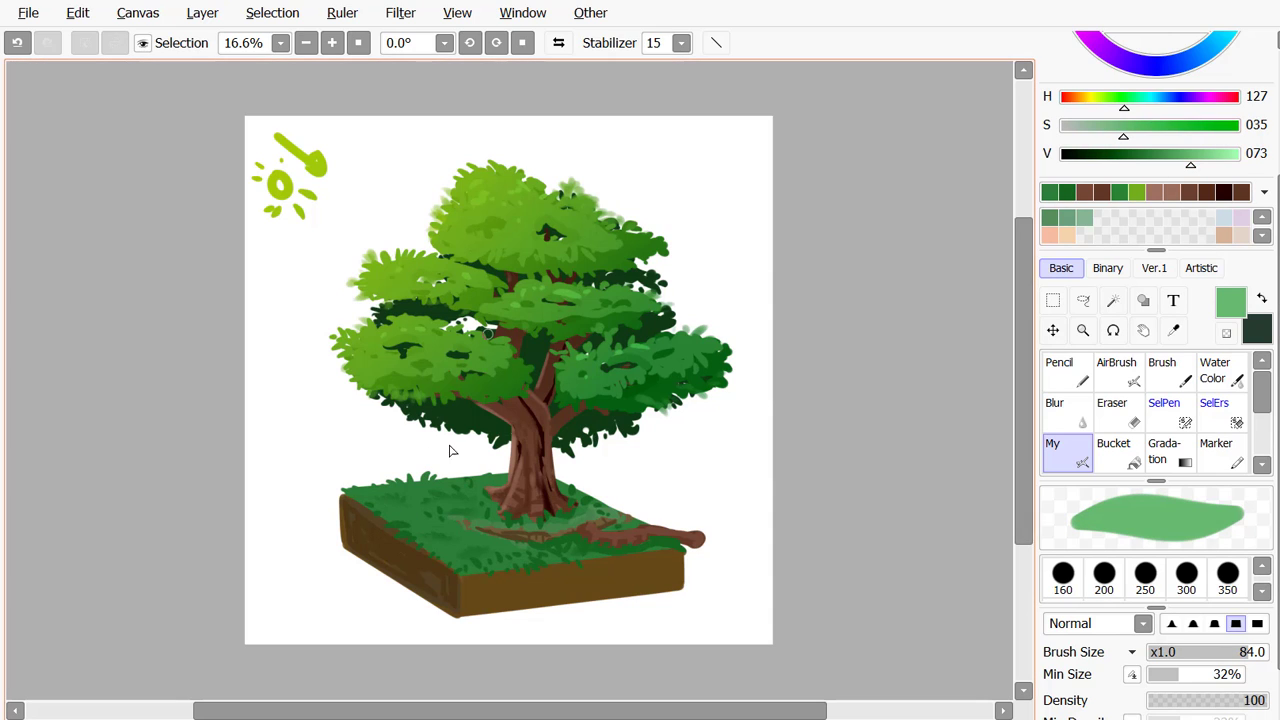
{"action": "left_click_drag", "start_coordinate": [417, 501], "coordinate": [397, 505]}
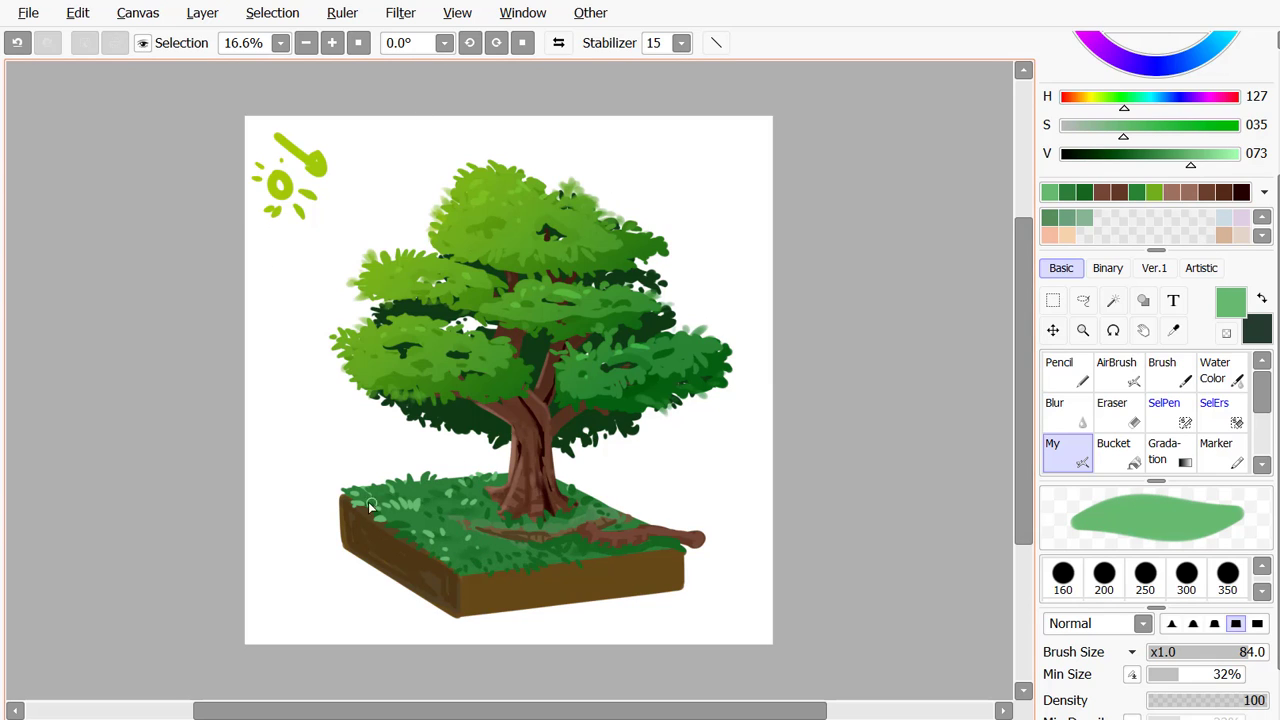
Paint sunlit yellow-green grass blades at the ground's back-left corner in H 73, S 49, V 61
{"action": "right_click", "coordinate": [273, 186]}
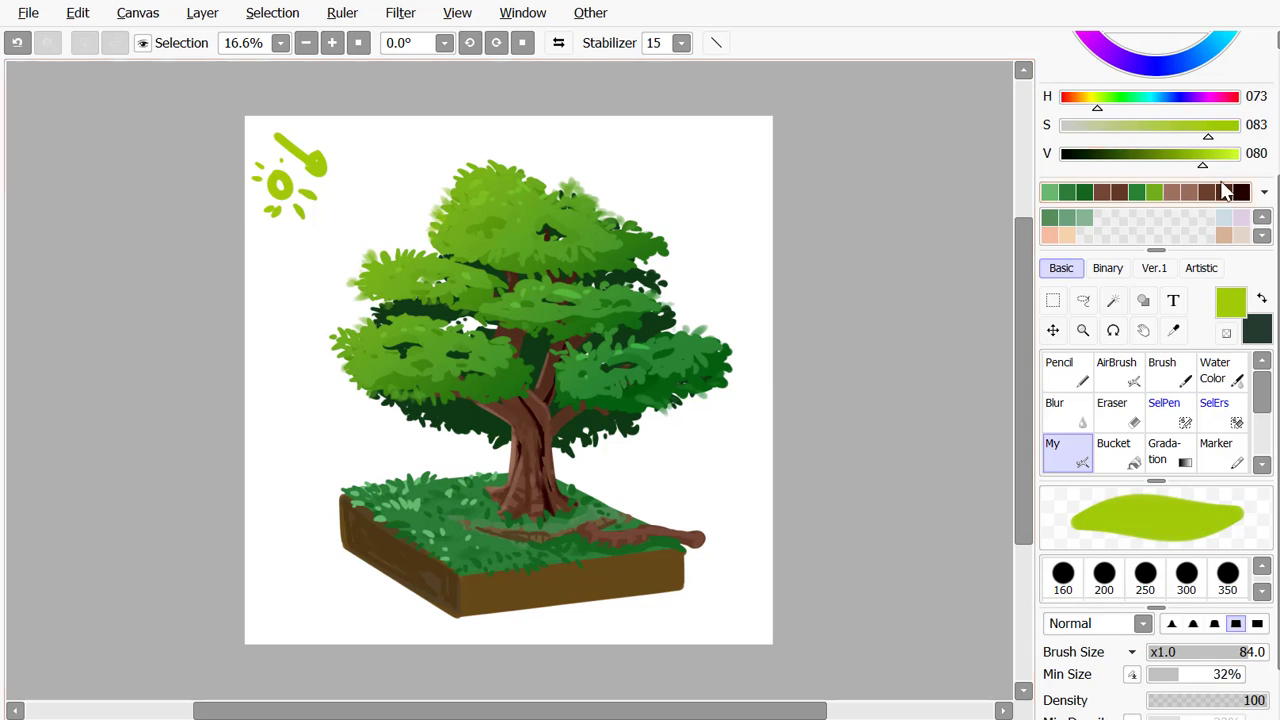
{"action": "left_click", "coordinate": [1186, 154]}
{"action": "scroll", "coordinate": [1186, 154], "scroll_direction": "up", "scroll_amount": 3}
{"action": "left_click", "coordinate": [1175, 93]}
{"action": "left_click", "coordinate": [1156, 100]}
{"action": "left_click_drag", "start_coordinate": [396, 500], "coordinate": [357, 490]}
{"action": "mouse_move", "coordinate": [406, 496]}
{"action": "left_mouse_down"}
{"action": "mouse_move", "coordinate": [372, 508]}
{"action": "mouse_move", "coordinate": [390, 483]}
{"action": "left_mouse_up"}
{"action": "left_click_drag", "start_coordinate": [376, 494], "coordinate": [346, 489]}
{"action": "mouse_move", "coordinate": [434, 492]}
{"action": "left_mouse_down"}
{"action": "mouse_move", "coordinate": [441, 479]}
{"action": "mouse_move", "coordinate": [408, 505]}
{"action": "left_mouse_up"}
Airbrush a soft yellow-green glow over the grass left of the trunk at size 300
{"action": "left_click", "coordinate": [1116, 500]}
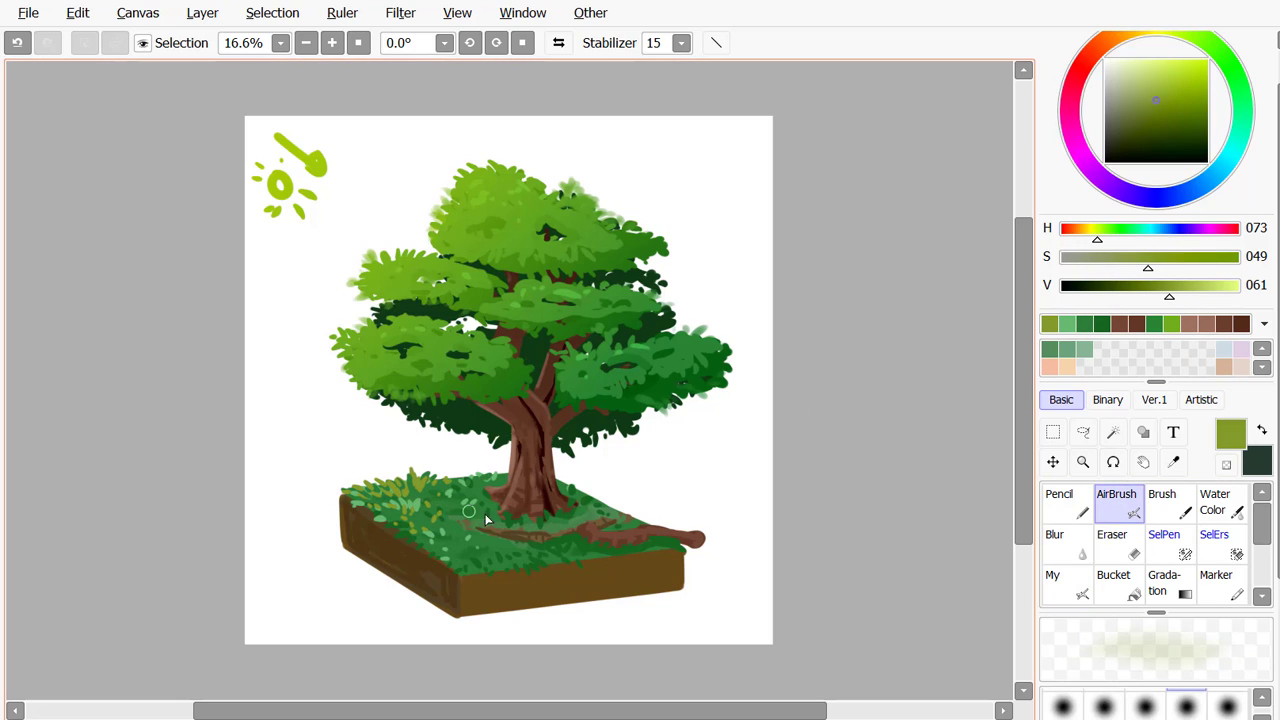
{"action": "scroll", "coordinate": [1133, 590], "scroll_direction": "down", "scroll_amount": 3}
{"action": "left_click", "coordinate": [1186, 490]}
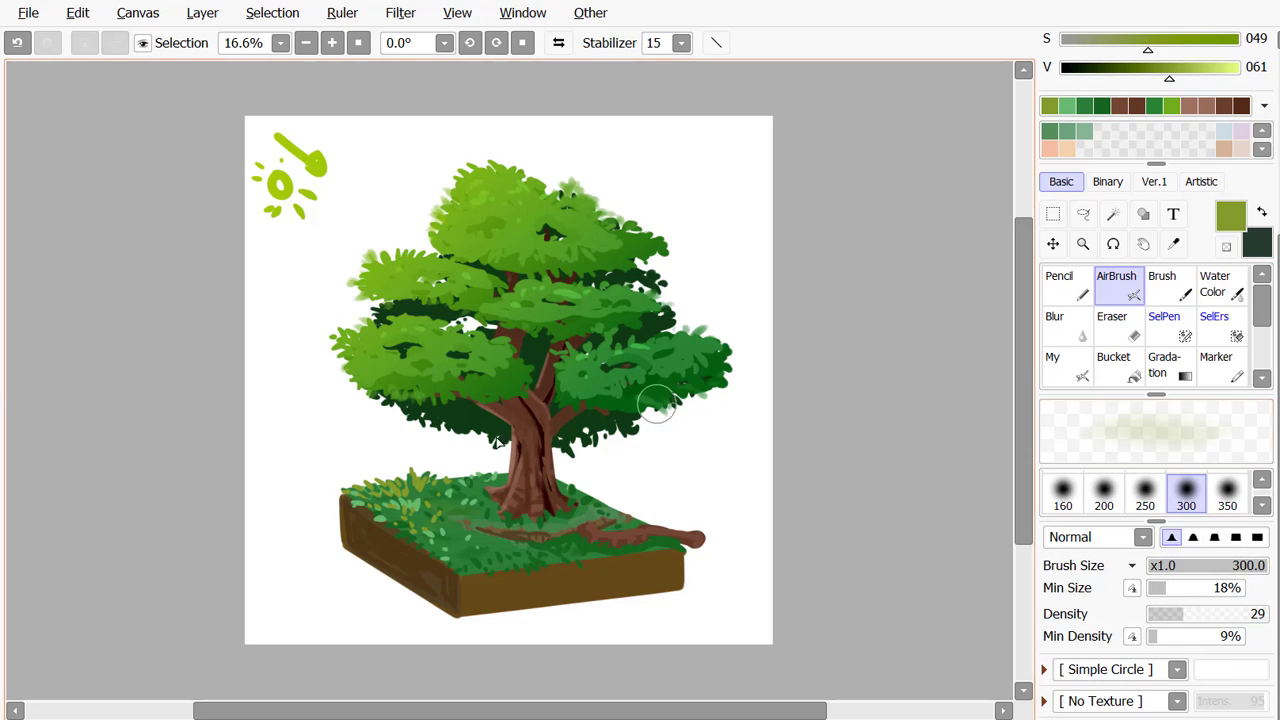
{"action": "mouse_move", "coordinate": [510, 506]}
{"action": "left_mouse_down"}
{"action": "mouse_move", "coordinate": [405, 512]}
{"action": "mouse_move", "coordinate": [434, 539]}
{"action": "mouse_move", "coordinate": [537, 552]}
{"action": "mouse_move", "coordinate": [471, 492]}
{"action": "mouse_move", "coordinate": [429, 536]}
{"action": "mouse_move", "coordinate": [386, 522]}
{"action": "mouse_move", "coordinate": [439, 550]}
{"action": "mouse_move", "coordinate": [425, 506]}
{"action": "left_mouse_up"}
Even out the block's left soil face in brown S 25, V 30 with the My brush at size 84
{"action": "right_click", "coordinate": [600, 585]}
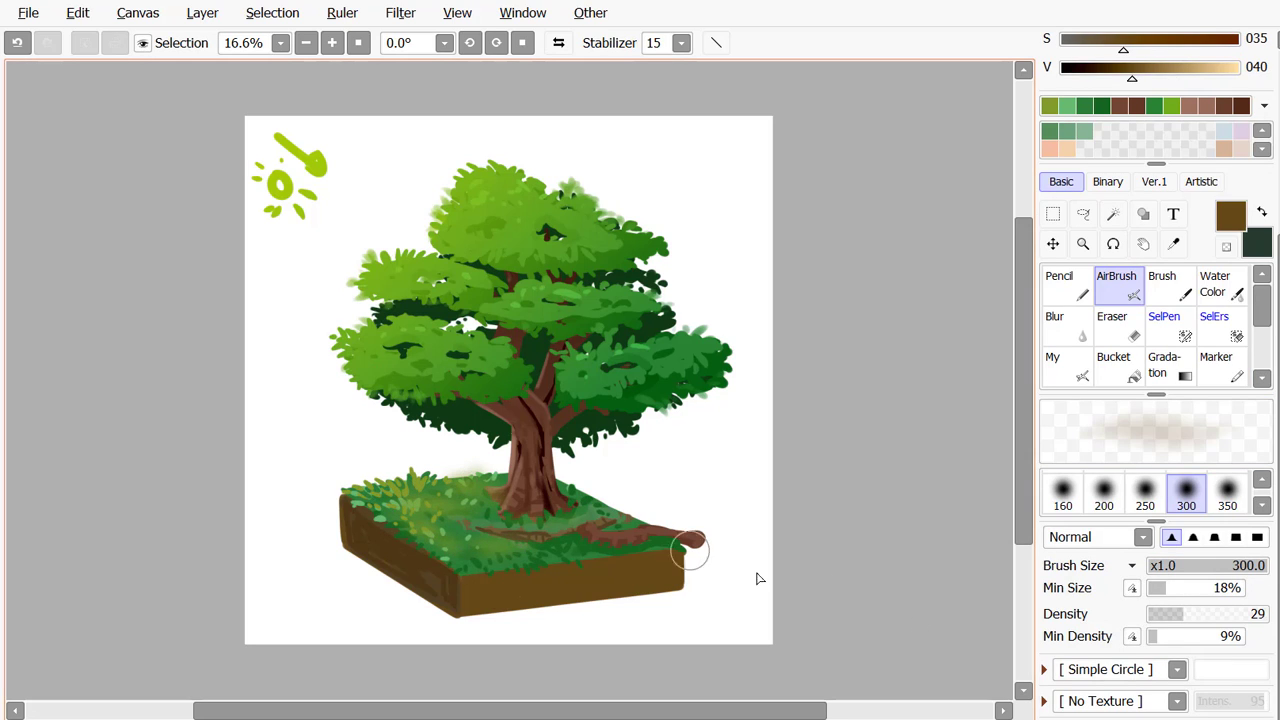
{"action": "right_click", "coordinate": [404, 559]}
{"action": "right_click", "coordinate": [586, 582]}
{"action": "left_click", "coordinate": [1066, 366]}
{"action": "right_click", "coordinate": [419, 576]}
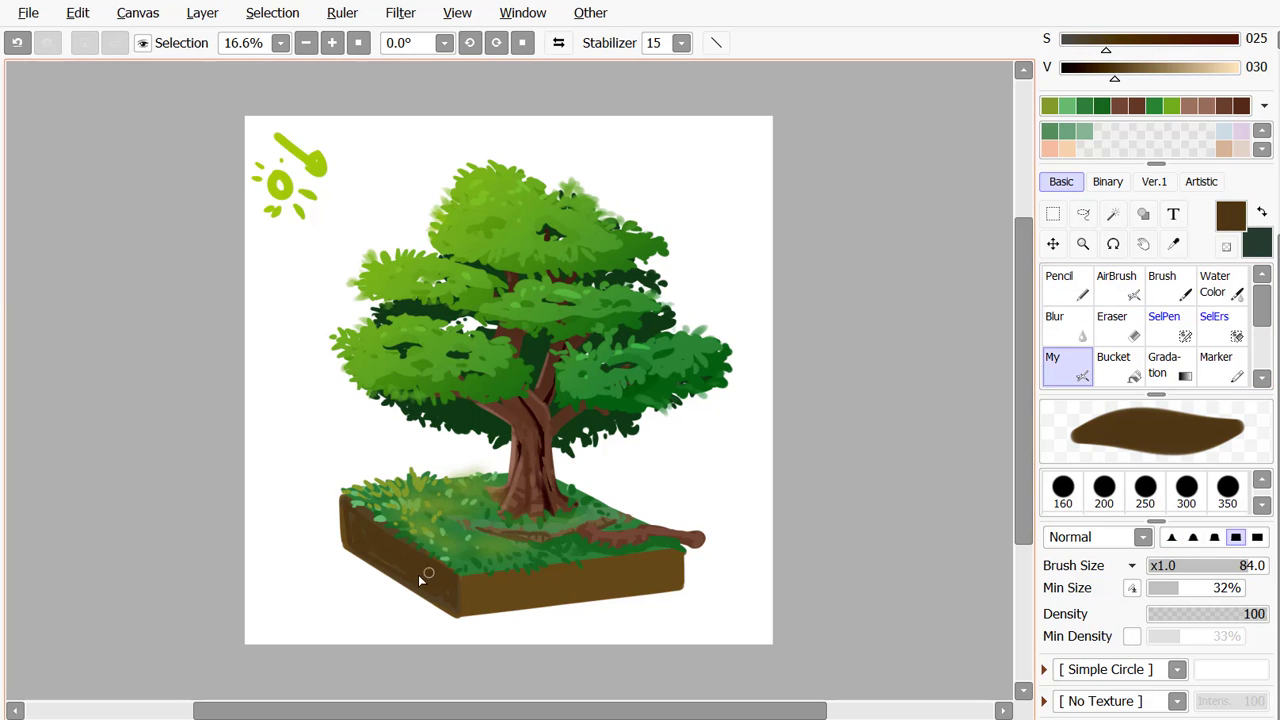
Texture the block's left soil face with dark brown S 25, V 17 shadows, redoing the first stroke, and lighter brown V 35 patches
{"action": "left_click", "coordinate": [440, 598], "text": "alt"}
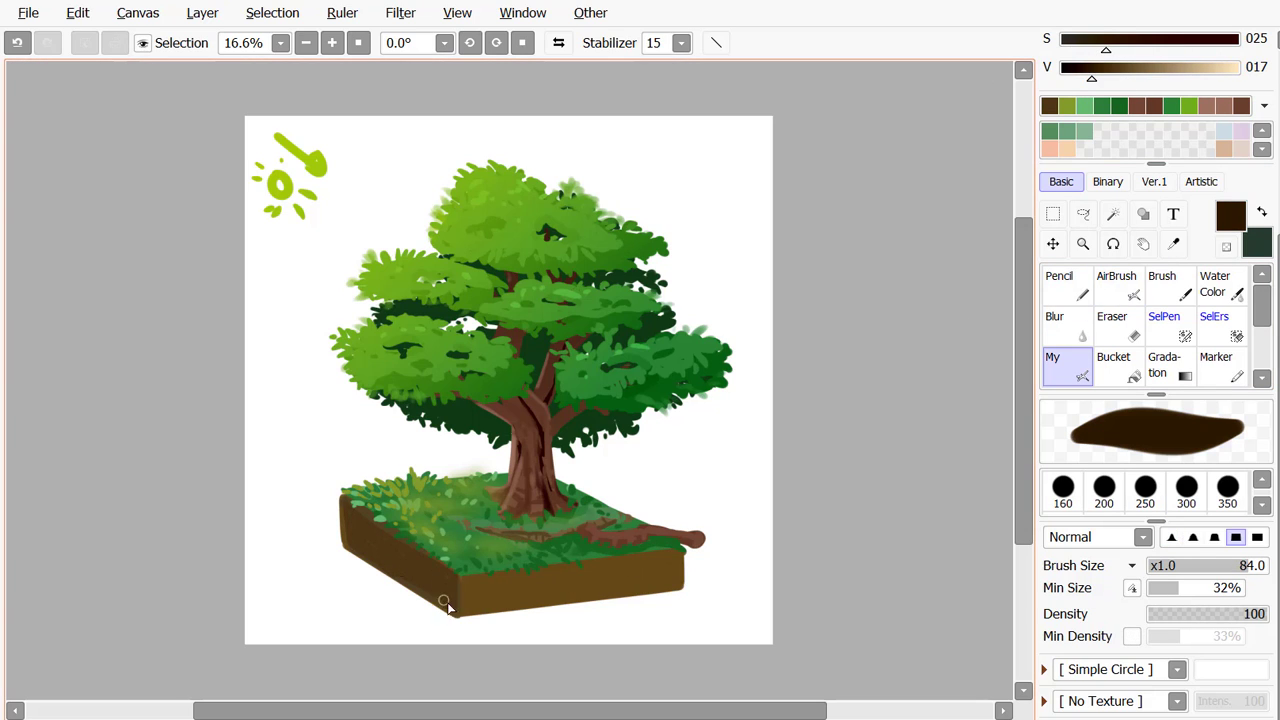
{"action": "mouse_move", "coordinate": [443, 600]}
{"action": "left_mouse_down"}
{"action": "mouse_move", "coordinate": [350, 550]}
{"action": "mouse_move", "coordinate": [433, 565]}
{"action": "left_mouse_up"}
{"action": "key", "text": "ctrl+z"}
{"action": "left_click_drag", "start_coordinate": [413, 580], "coordinate": [406, 557]}
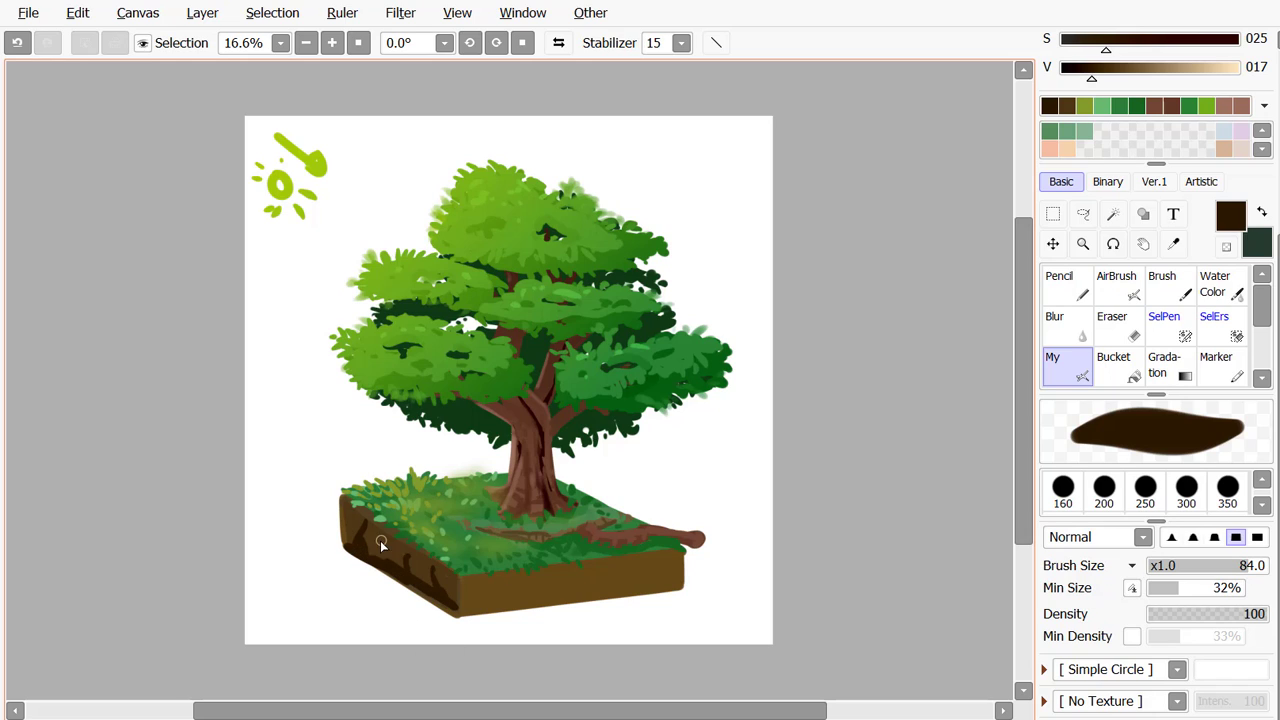
{"action": "left_click", "coordinate": [457, 614], "text": "alt"}
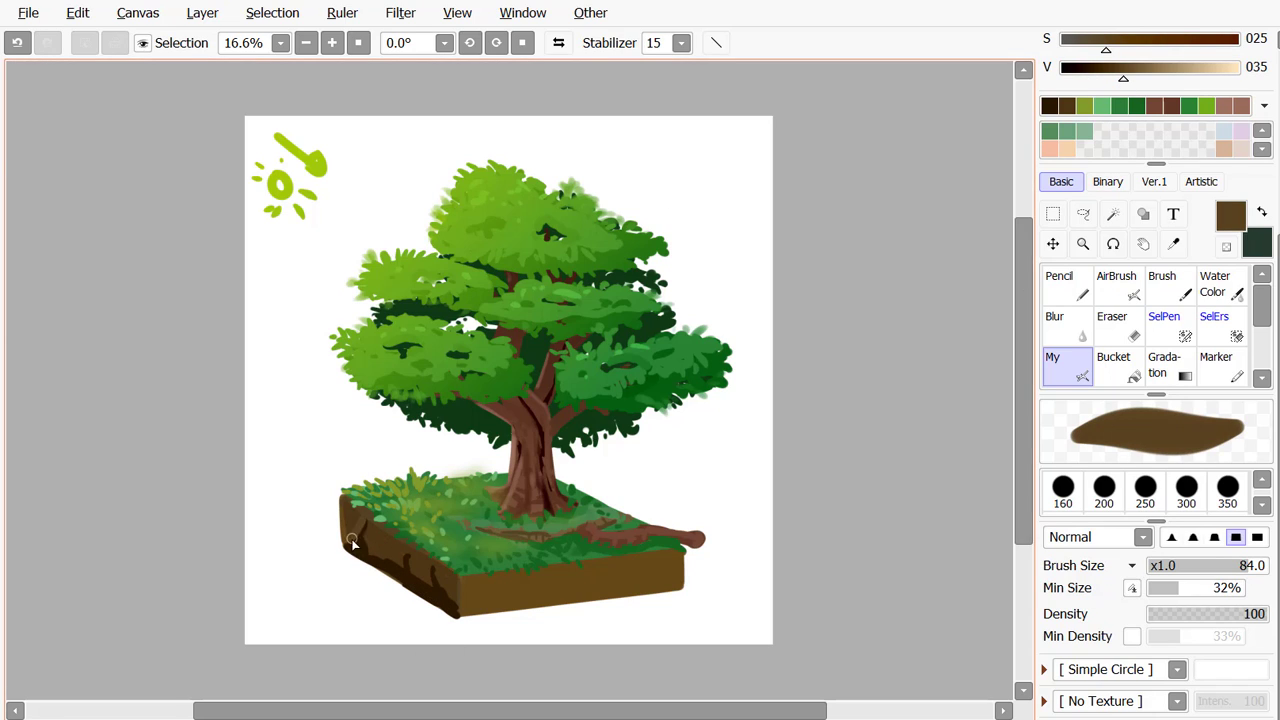
{"action": "left_click_drag", "start_coordinate": [352, 541], "coordinate": [366, 541]}
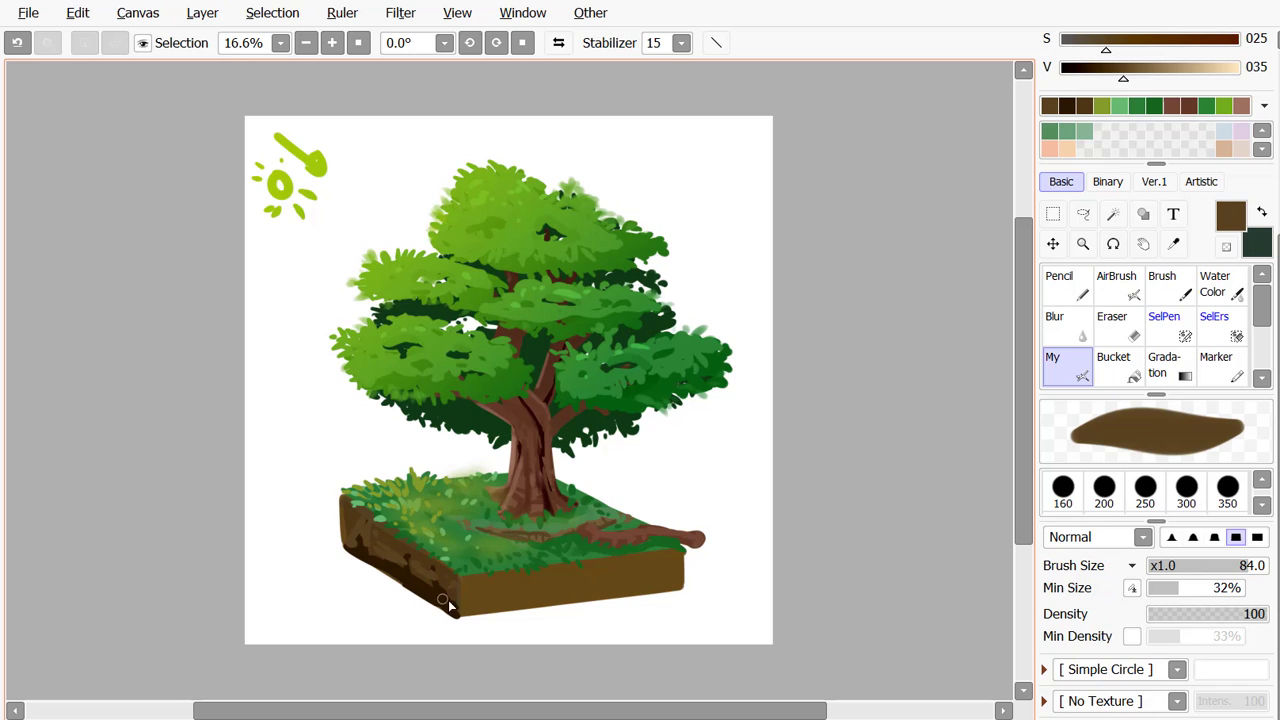
Texture the block's right soil face with light brown S 35, V 47 strokes and dark brown S 18, V 24 cracks and lower edge
{"action": "left_click", "coordinate": [478, 590], "text": "alt"}
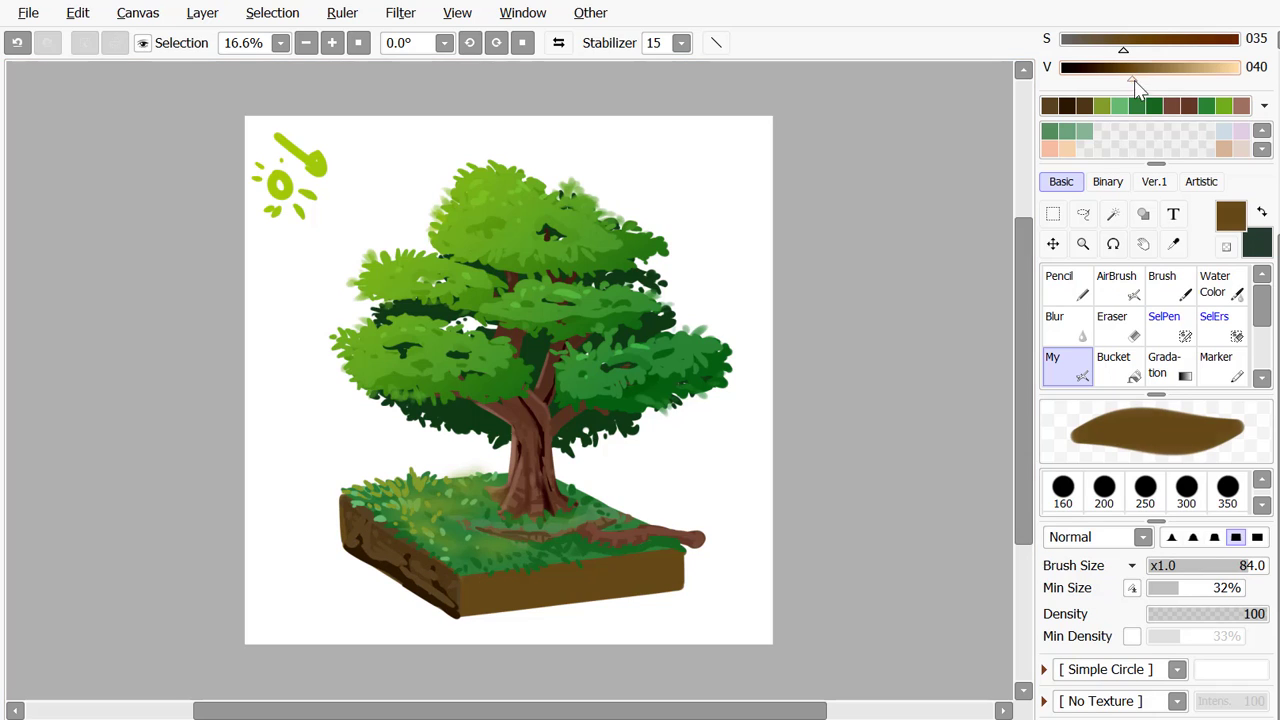
{"action": "left_click_drag", "start_coordinate": [1134, 75], "coordinate": [1145, 75]}
{"action": "left_click_drag", "start_coordinate": [496, 580], "coordinate": [467, 586]}
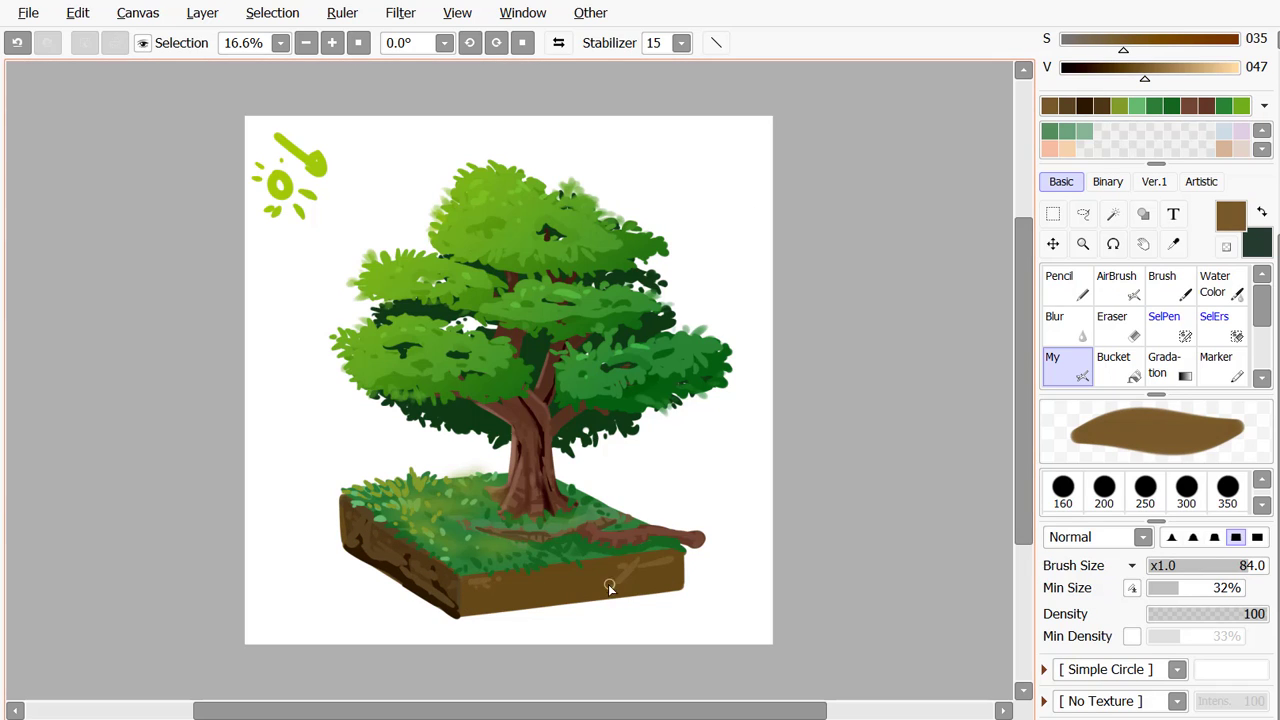
{"action": "left_click", "coordinate": [468, 580], "text": "alt"}
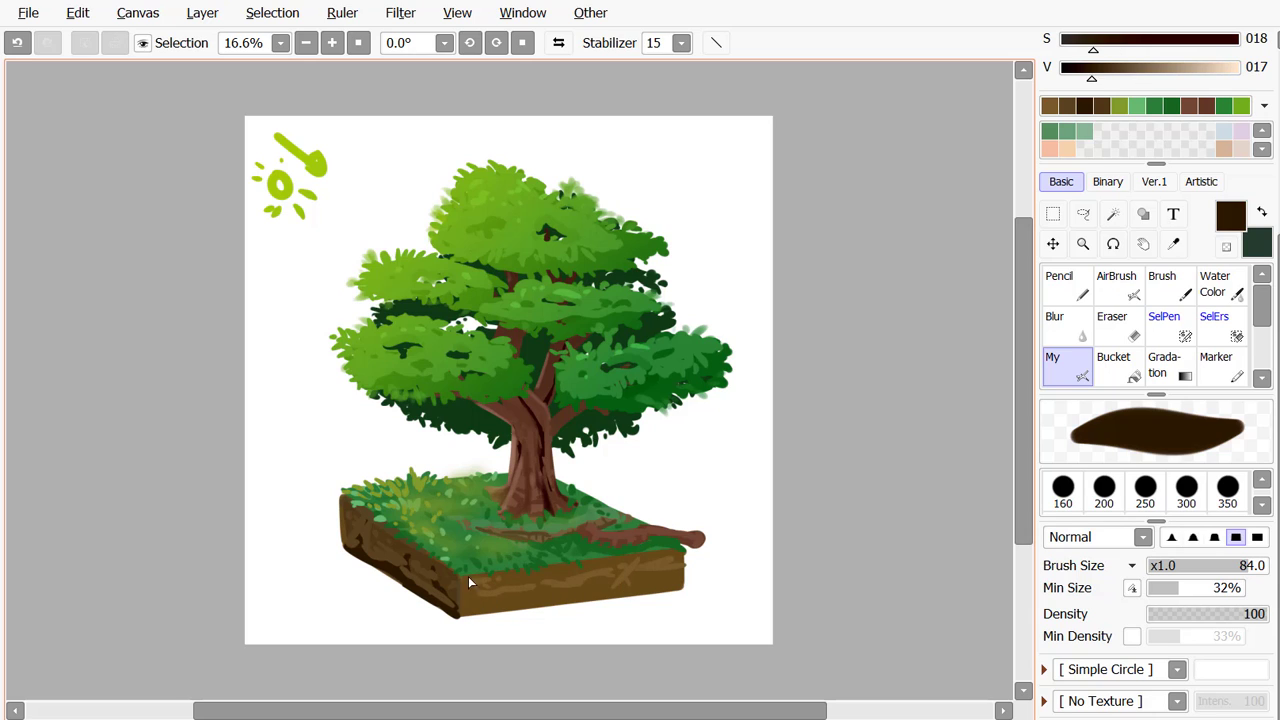
{"action": "left_click_drag", "start_coordinate": [680, 590], "coordinate": [506, 604]}
{"action": "left_click_drag", "start_coordinate": [626, 583], "coordinate": [578, 591]}
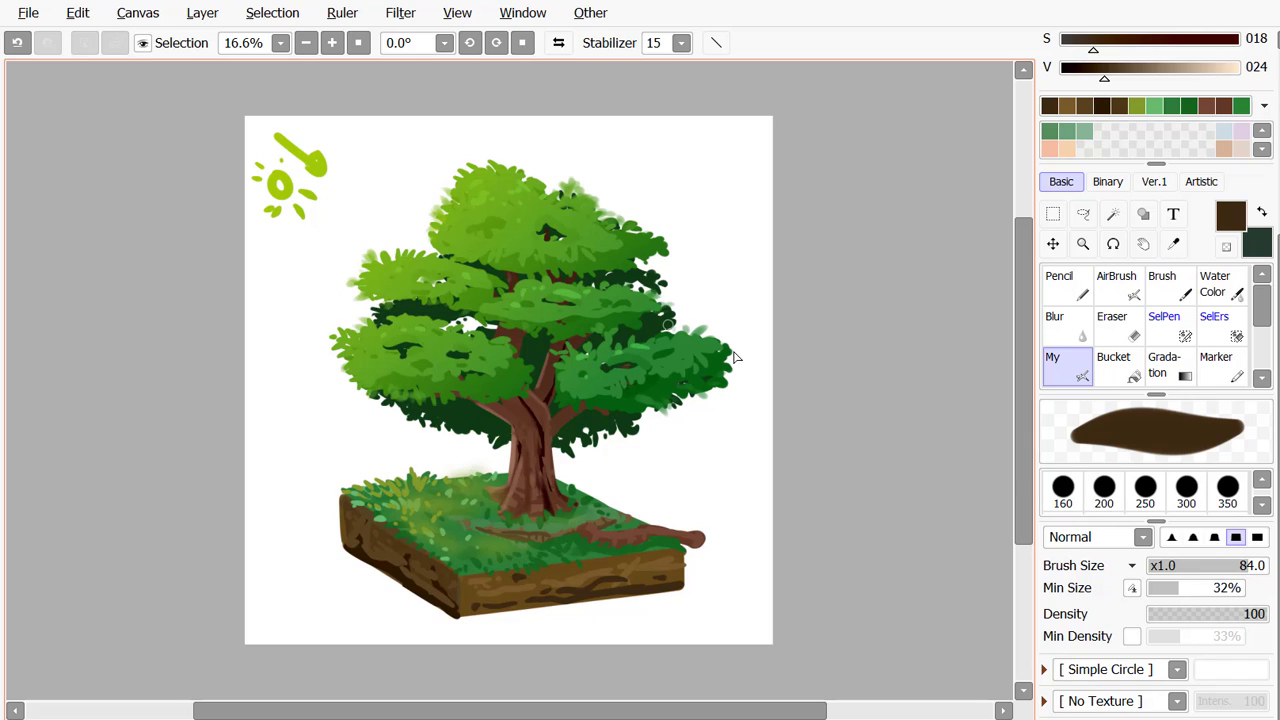
Lasso the sun and light-direction arrow in the canvas corner, delete them and clear the selection
{"action": "key", "text": "e"}
{"action": "left_click", "coordinate": [1082, 217]}
{"action": "left_click_drag", "start_coordinate": [245, 263], "coordinate": [316, 116]}
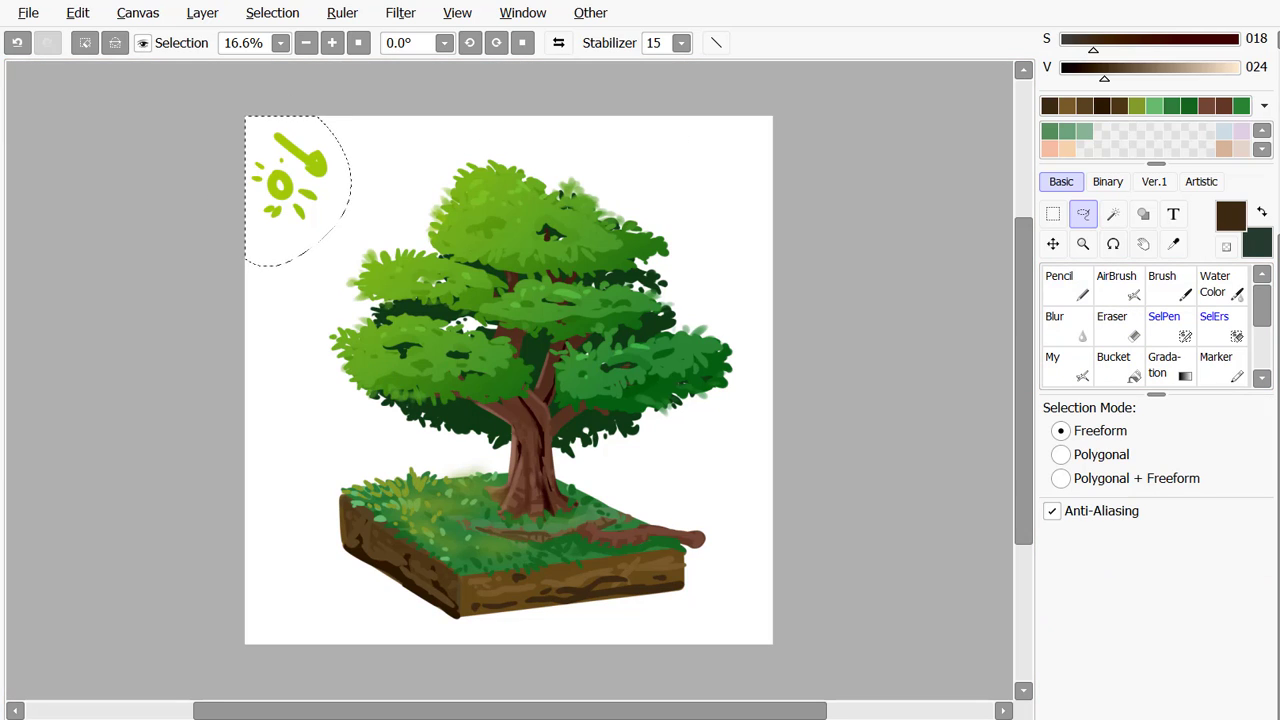
{"action": "key", "text": "Delete"}
{"action": "key", "text": "ctrl+d"}
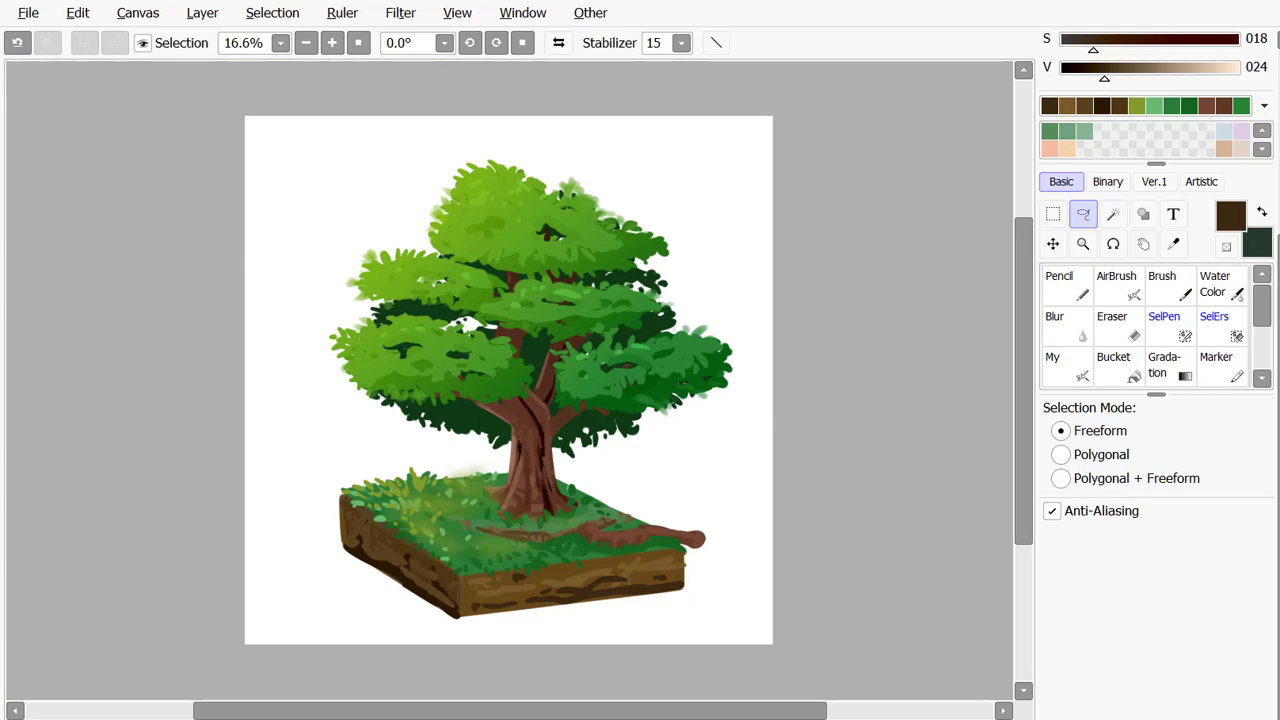
Touch up the canopy and grass with the My brush at size 84 in light, mid and dark greens sampled from the drawing
{"action": "right_click", "coordinate": [590, 240]}
{"action": "left_click", "coordinate": [1062, 366]}
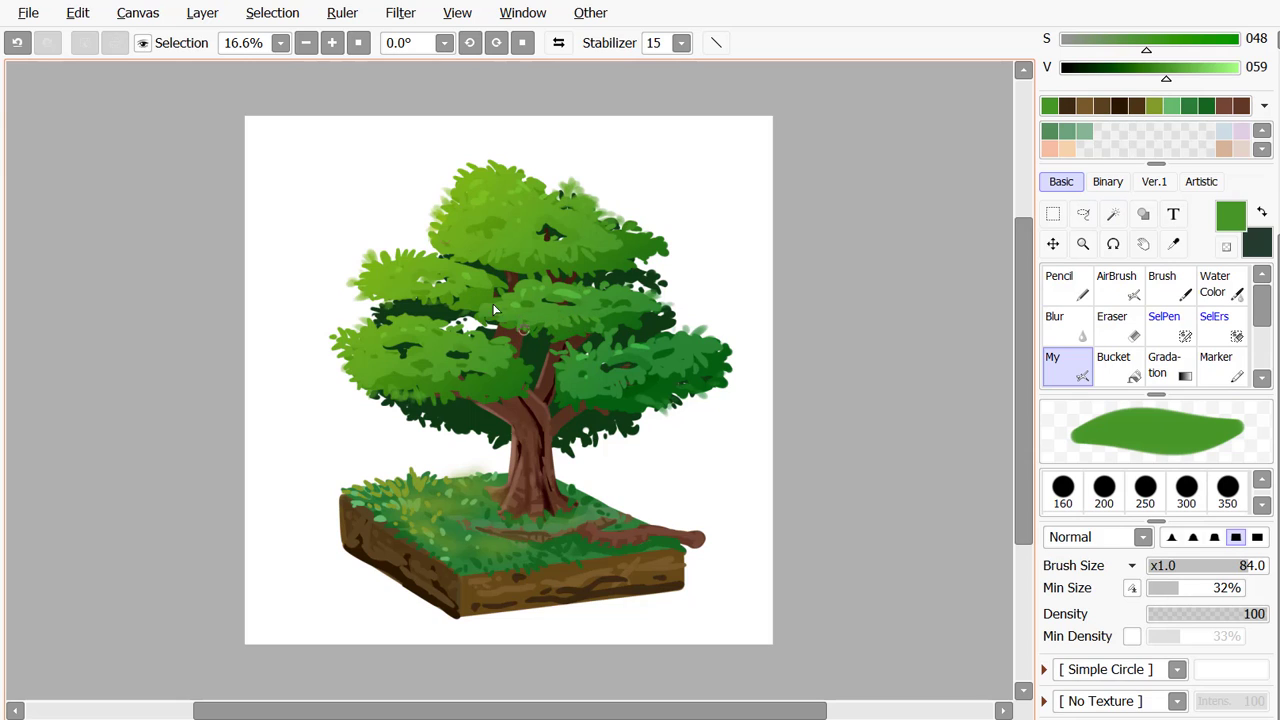
{"action": "left_click", "coordinate": [340, 336], "text": "alt"}
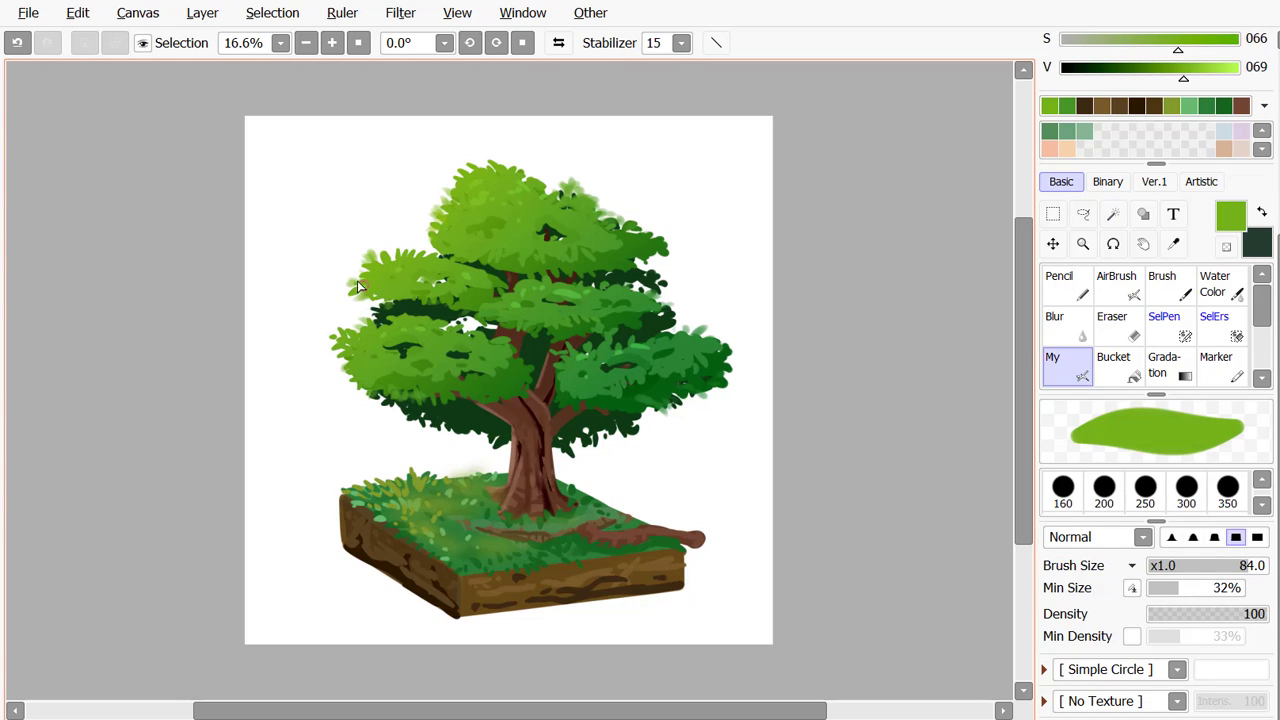
{"action": "left_click", "coordinate": [400, 296], "text": "alt"}
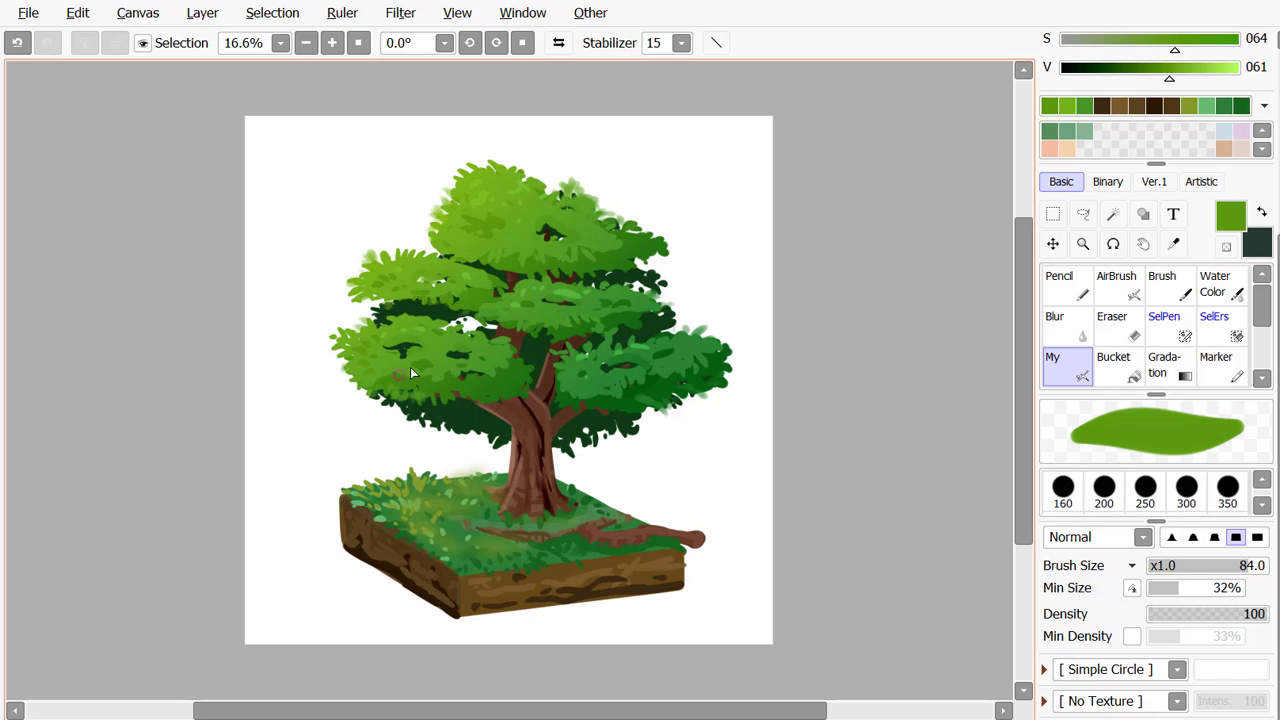
{"action": "left_click", "coordinate": [463, 420], "text": "alt"}
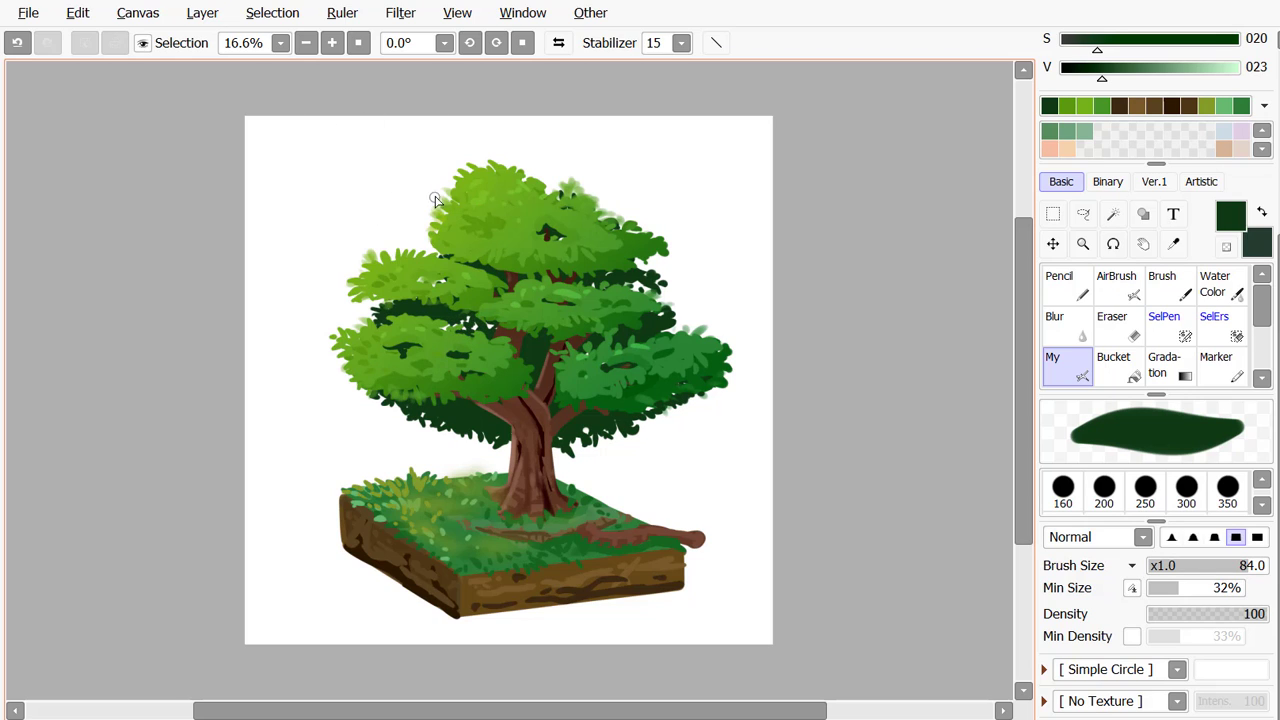
{"action": "left_click", "coordinate": [450, 522], "text": "alt"}
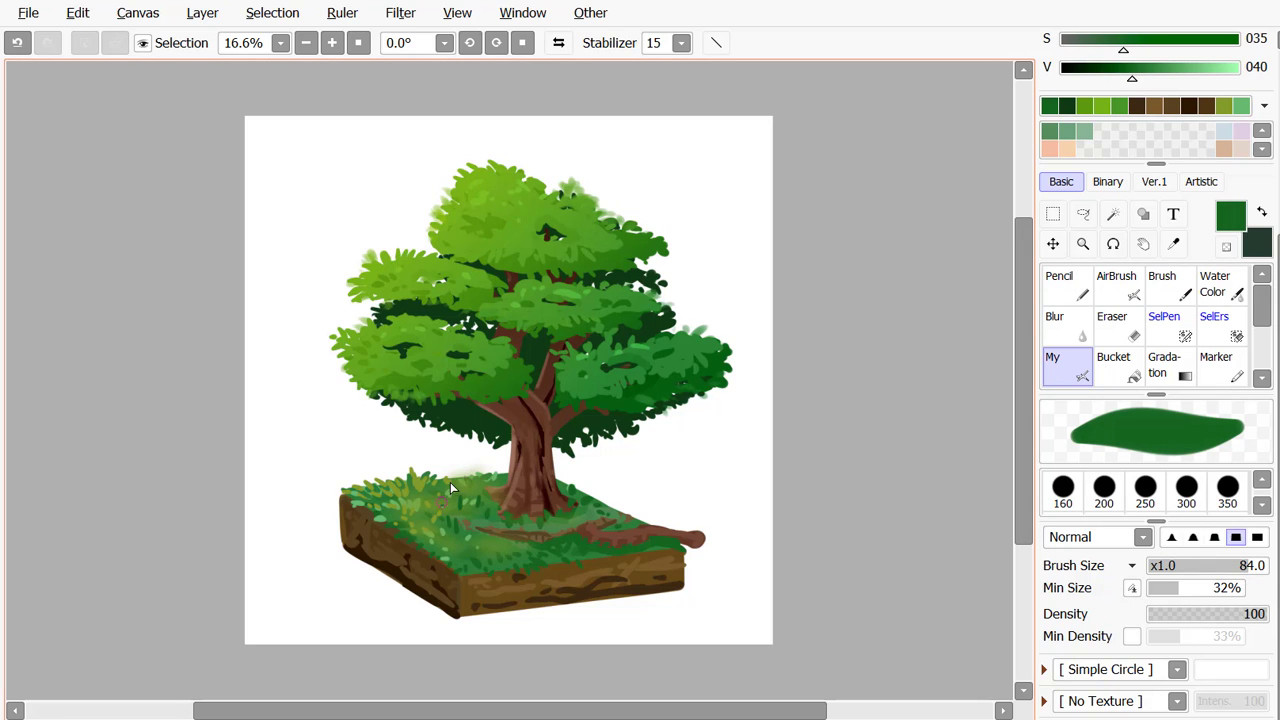
Dot pink flowers in H 357, S 45, V 76 on the grass left of the trunk, undoing the first stroke and redoing it
{"action": "left_click_drag", "start_coordinate": [1275, 245], "coordinate": [1275, 101]}
{"action": "left_click", "coordinate": [1080, 63]}
{"action": "left_click_drag", "start_coordinate": [1141, 108], "coordinate": [1151, 74]}
{"action": "left_click_drag", "start_coordinate": [458, 499], "coordinate": [466, 497]}
{"action": "key", "text": "ctrl+z"}
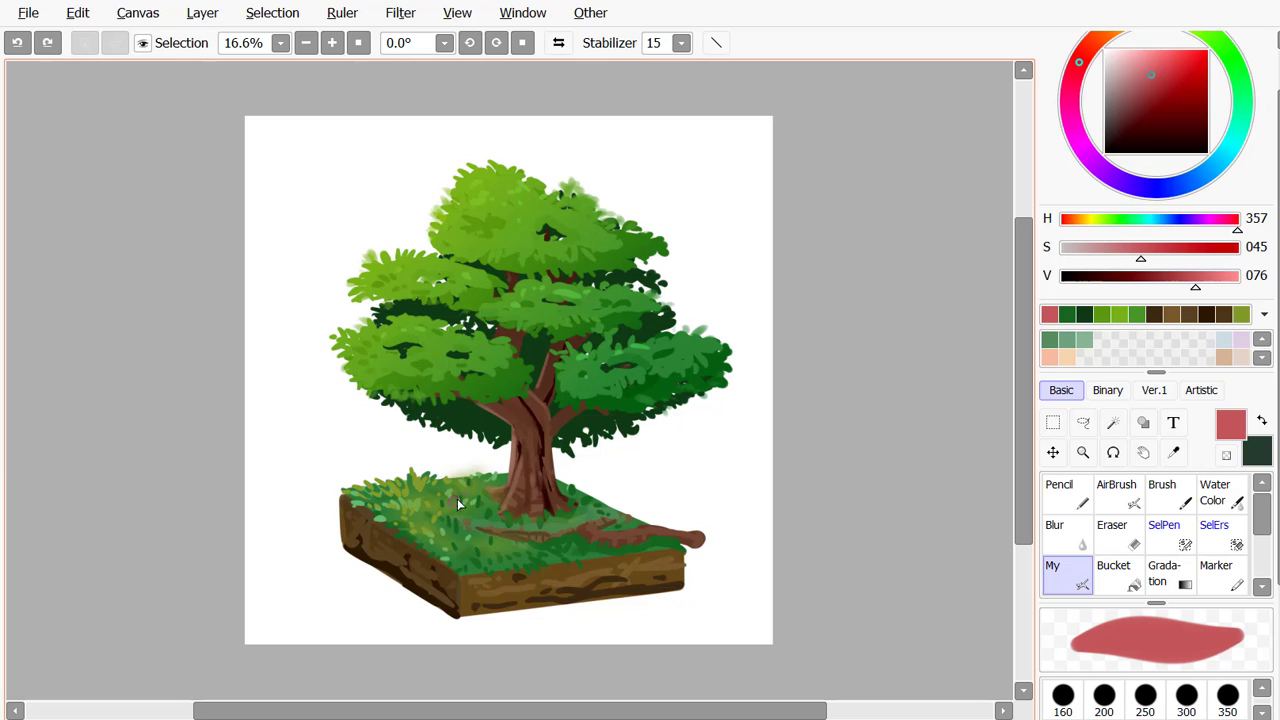
{"action": "left_click", "coordinate": [459, 496]}
Add yellow flowers in H 47, S 73, V 88 around and in front of the pink ones
{"action": "left_click_drag", "start_coordinate": [1275, 150], "coordinate": [1275, 100]}
{"action": "left_click", "coordinate": [1130, 76]}
{"action": "left_click", "coordinate": [1137, 73]}
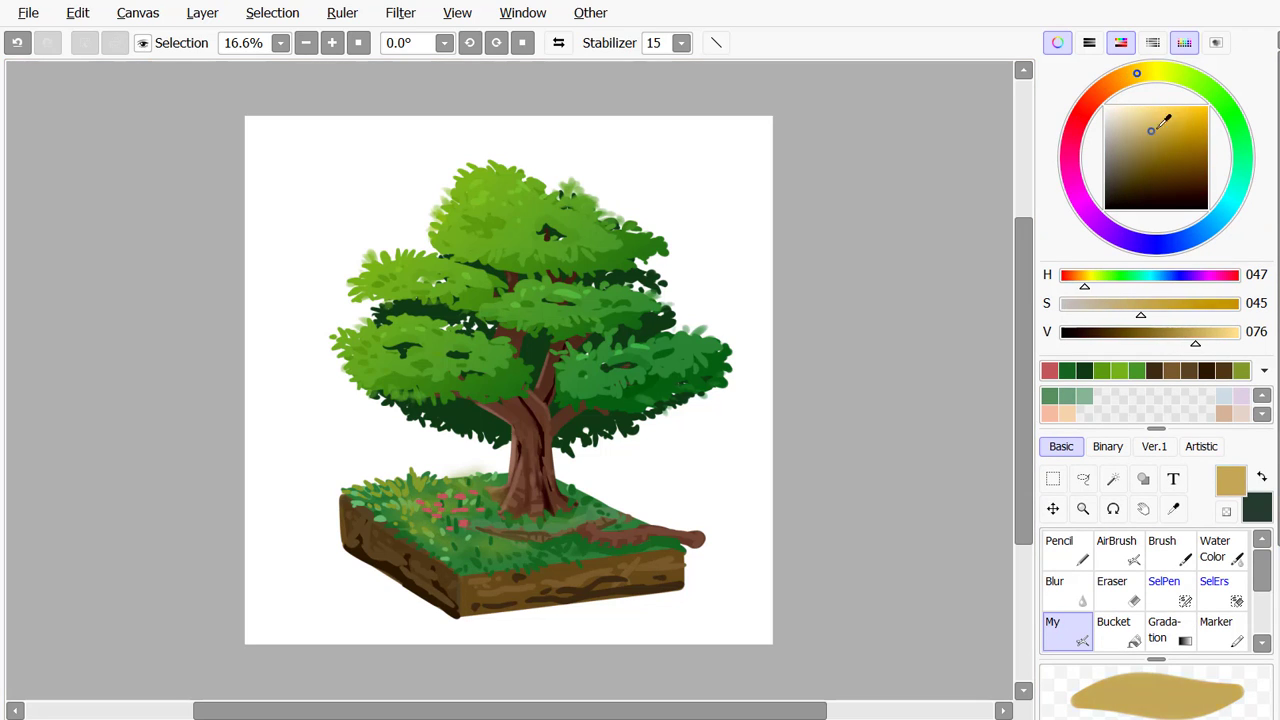
{"action": "left_click", "coordinate": [1180, 119]}
{"action": "left_click", "coordinate": [464, 538]}
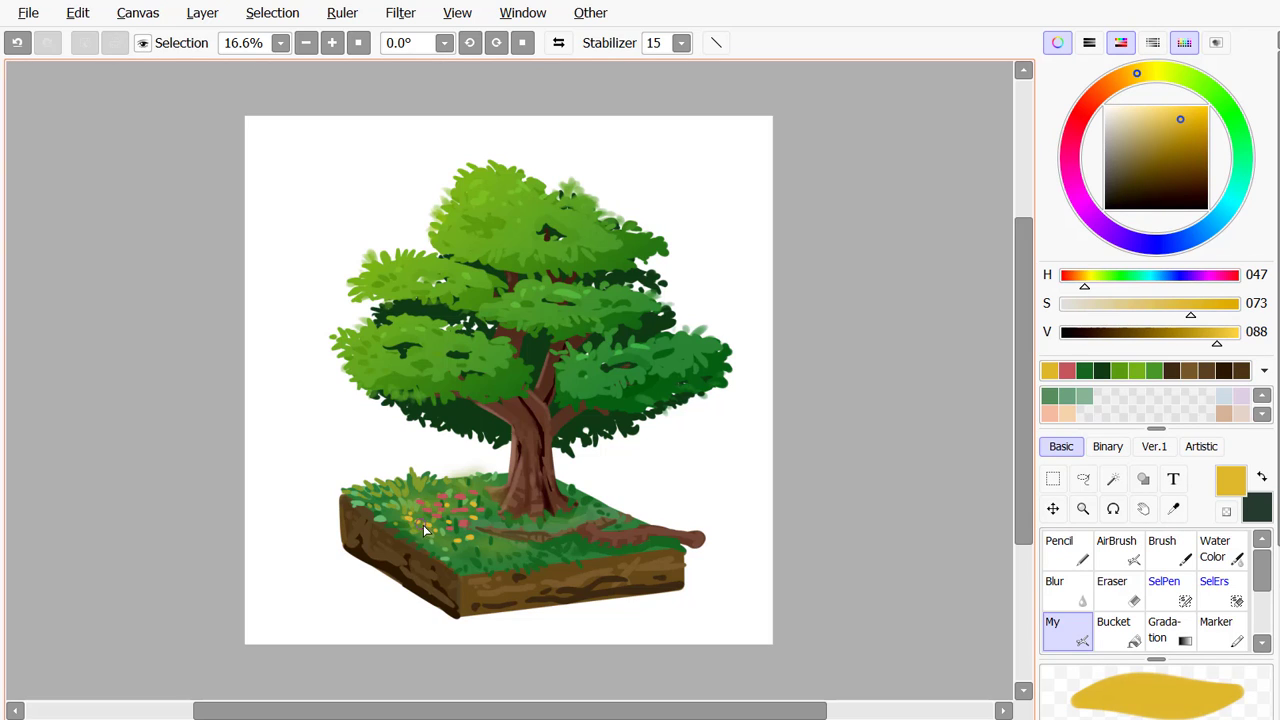
Scatter white flowers among the pink and yellow ones on the grass
{"action": "left_click_drag", "start_coordinate": [1125, 118], "coordinate": [846, 46]}
{"action": "left_click", "coordinate": [425, 497]}
{"action": "left_click", "coordinate": [460, 527]}
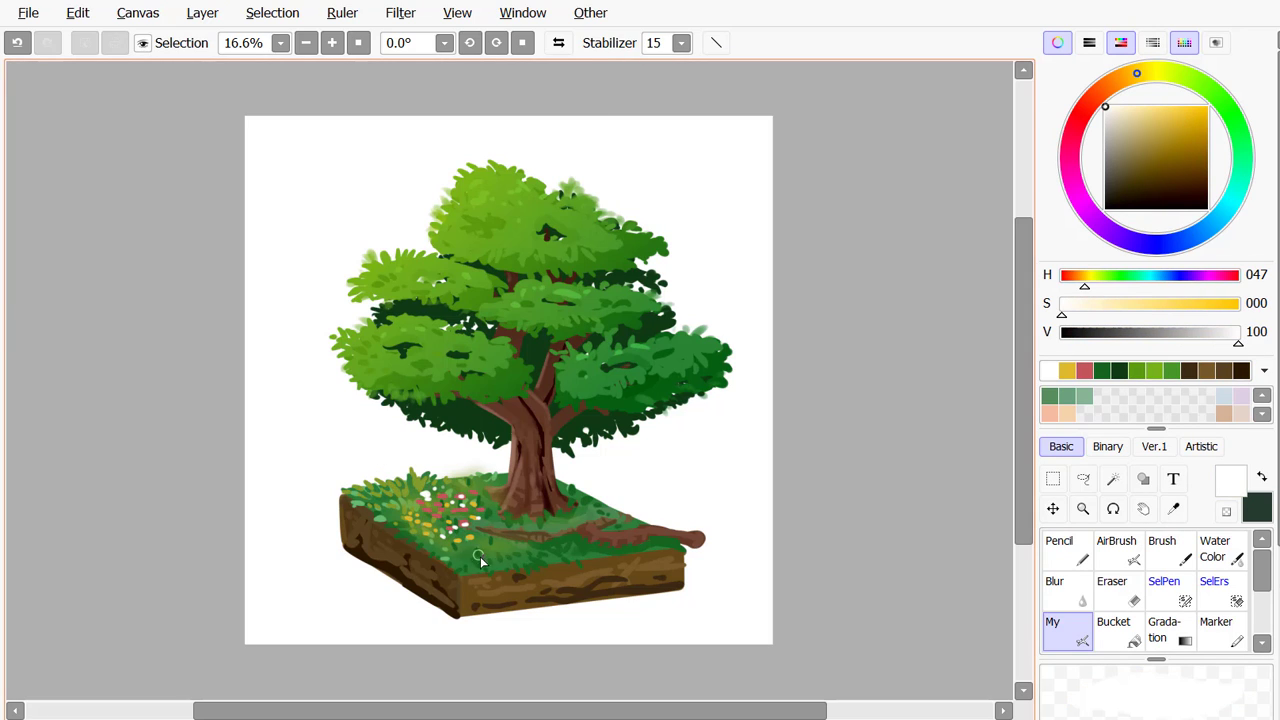
Add fine strokes at brush size 15 and tall grass blades at size 33 along the ground's right edge in green H 117, S 33, V 45
{"action": "left_click", "coordinate": [480, 556], "text": "alt"}
{"action": "scroll", "coordinate": [1160, 550], "scroll_direction": "down", "scroll_amount": 5}
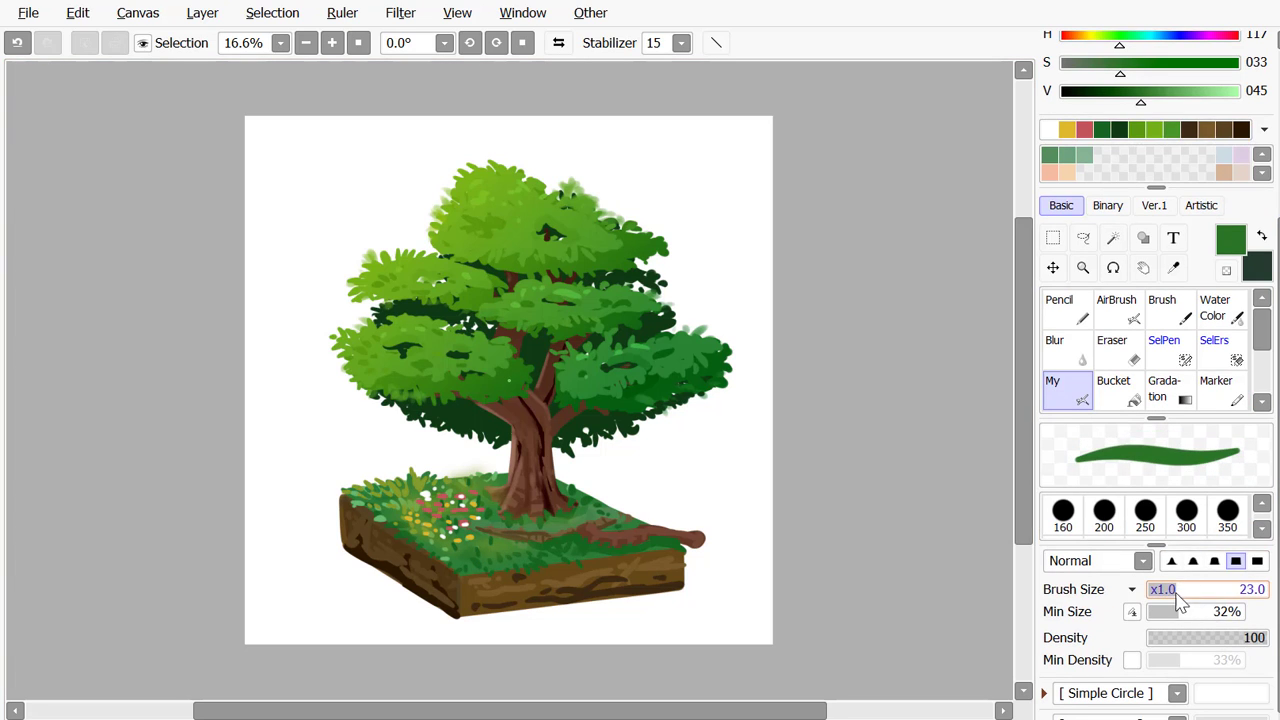
{"action": "left_click_drag", "start_coordinate": [1177, 595], "coordinate": [1165, 595]}
{"action": "left_click", "coordinate": [440, 542]}
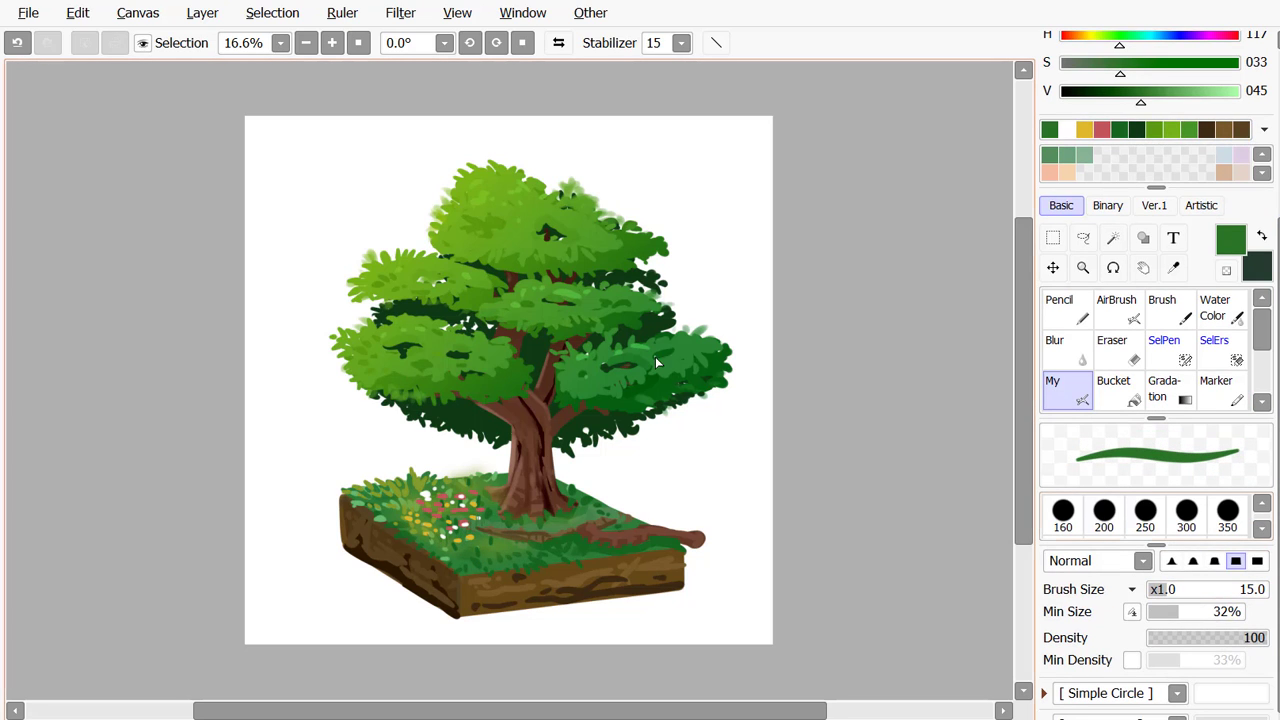
{"action": "left_click", "coordinate": [1186, 591]}
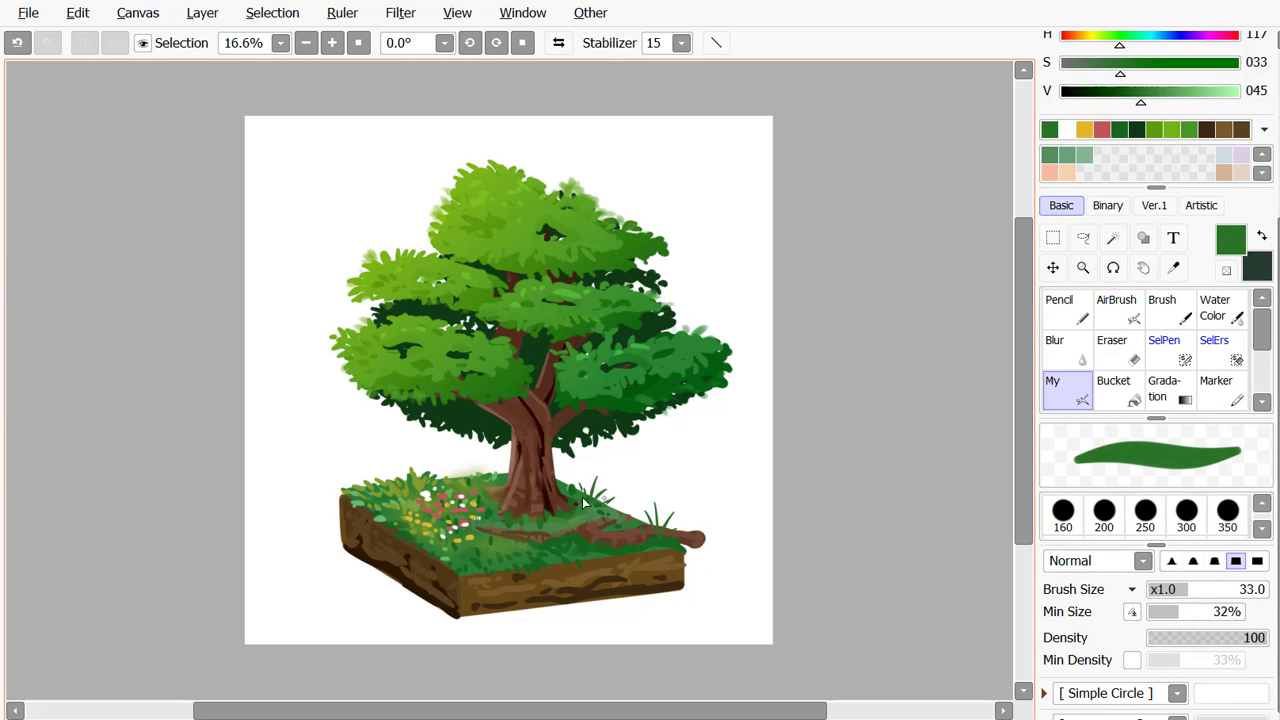
Draw more grass blades along the ground's back-left edge and front corner at brush size 33 in greens sampled from the grass
{"action": "left_click", "coordinate": [498, 488], "text": "alt"}
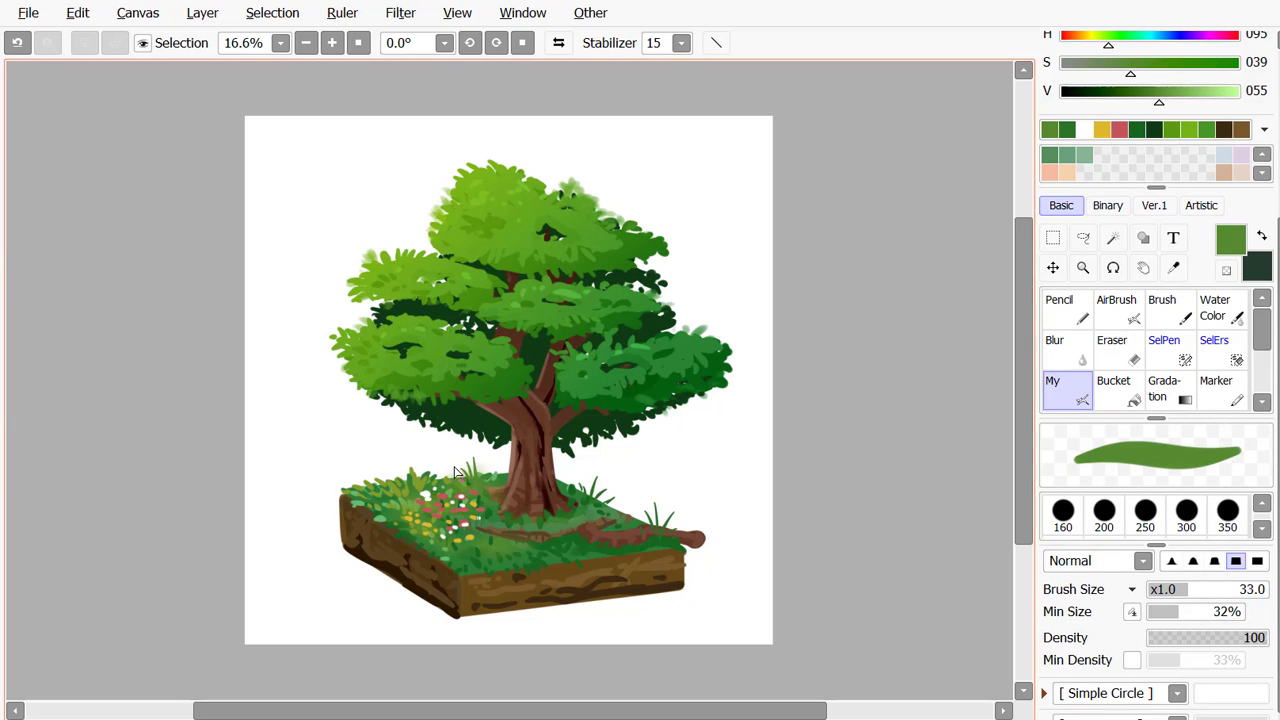
{"action": "left_click", "coordinate": [372, 492], "text": "alt"}
{"action": "left_click", "coordinate": [458, 568], "text": "alt"}
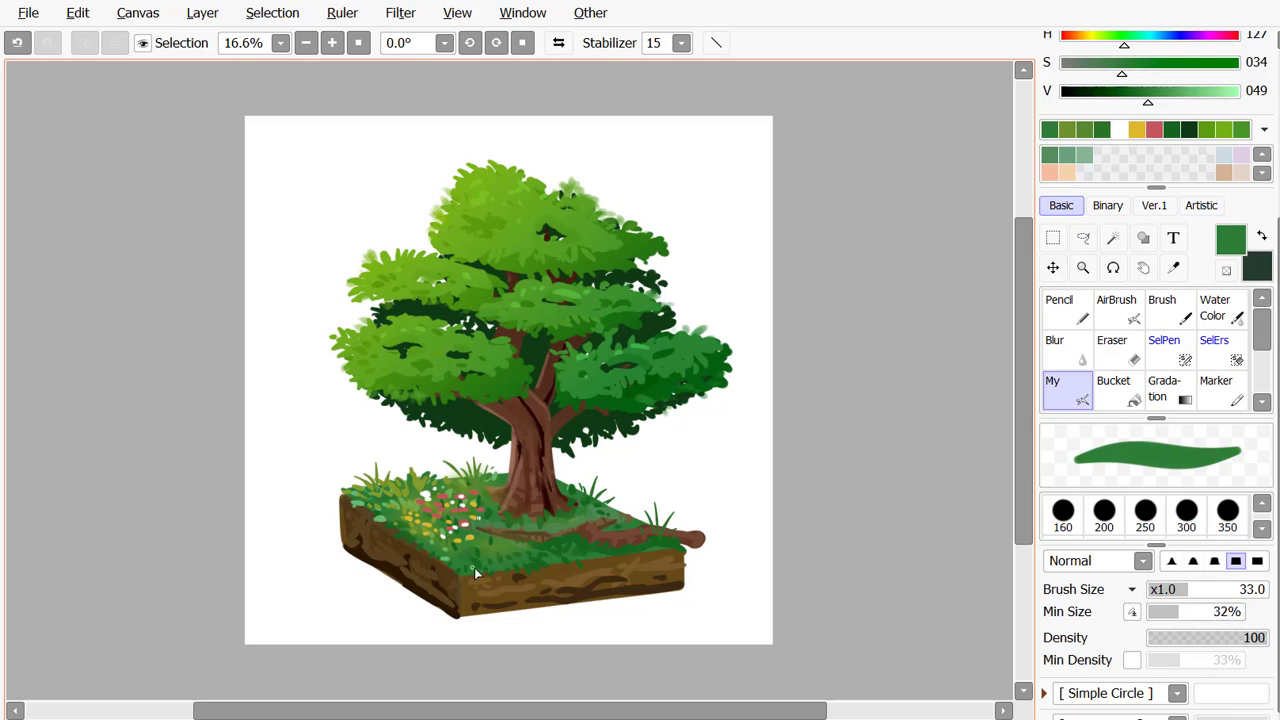
{"action": "left_click", "coordinate": [447, 561], "text": "alt"}
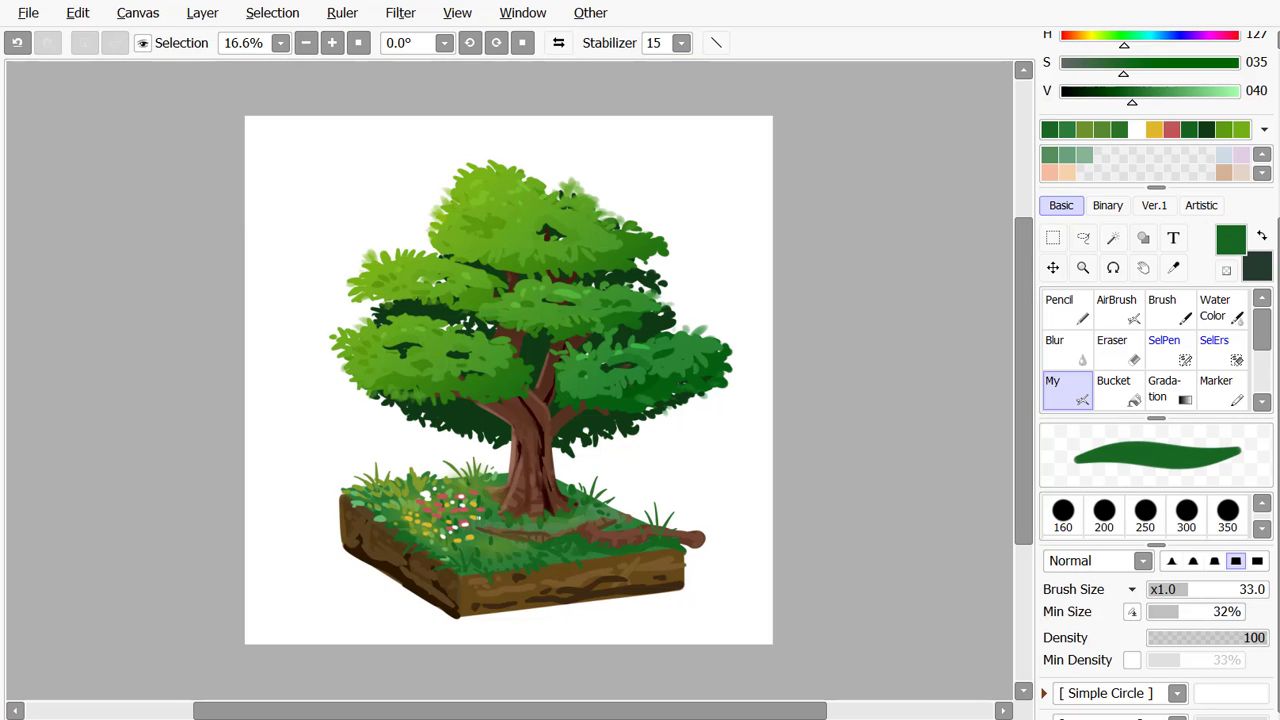
Move the whole tree and ground block slightly up and left on the canvas with a transform
{"action": "key", "text": "ctrl+t"}
{"action": "left_click_drag", "start_coordinate": [534, 389], "coordinate": [506, 381]}
{"action": "left_click", "coordinate": [1070, 669]}
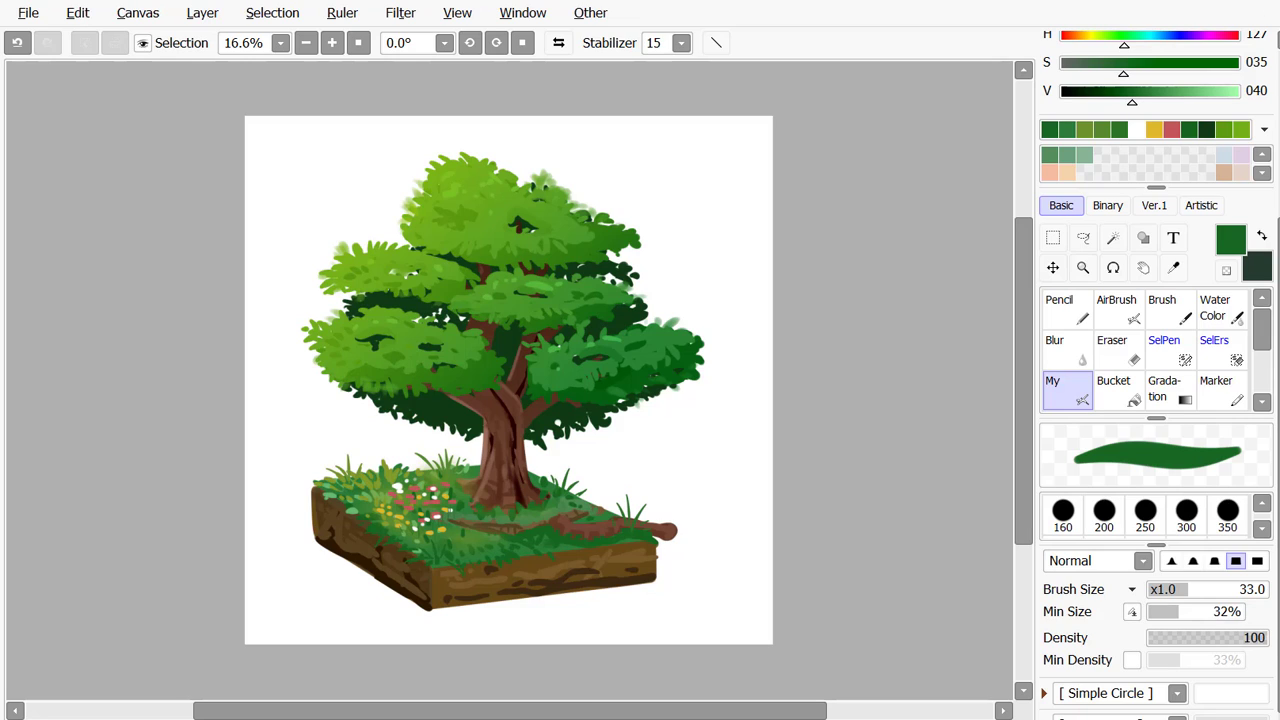
{"action": "scroll", "coordinate": [1074, 312], "scroll_direction": "up", "scroll_amount": 3}
{"action": "left_click", "coordinate": [1129, 99]}
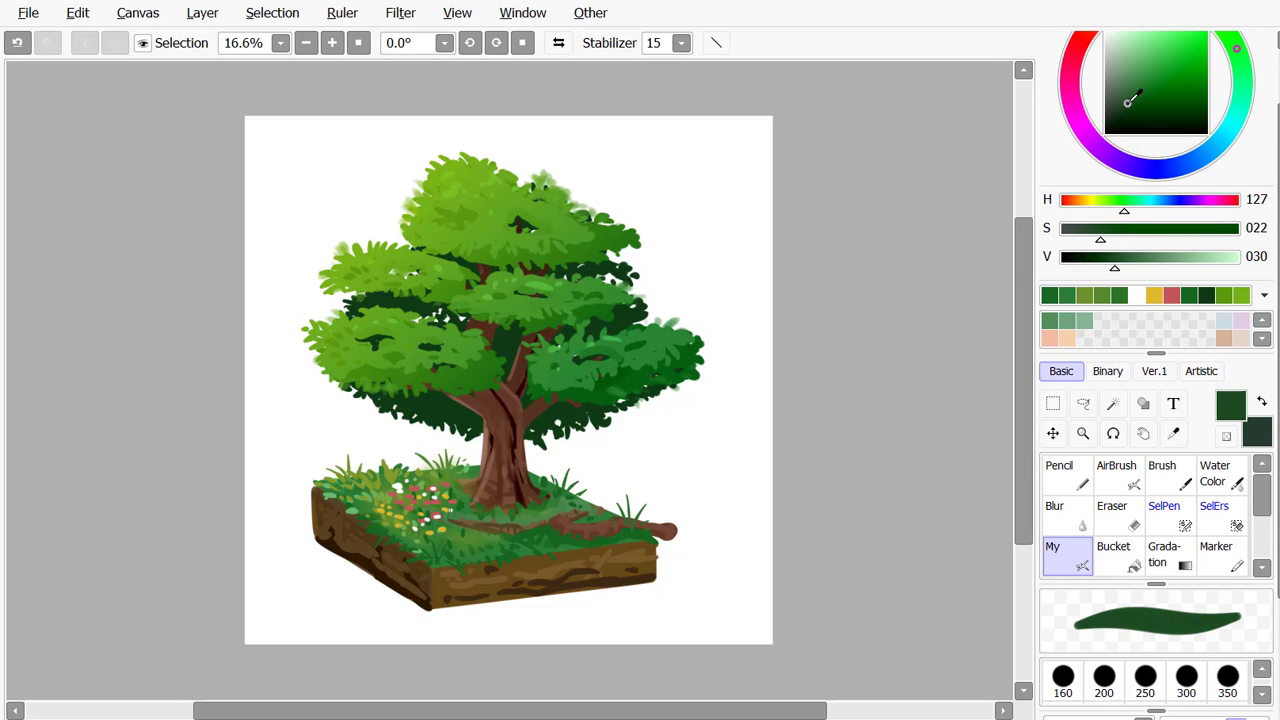
{"action": "left_click_drag", "start_coordinate": [1129, 99], "coordinate": [1130, 103]}
{"action": "left_click", "coordinate": [1116, 473]}
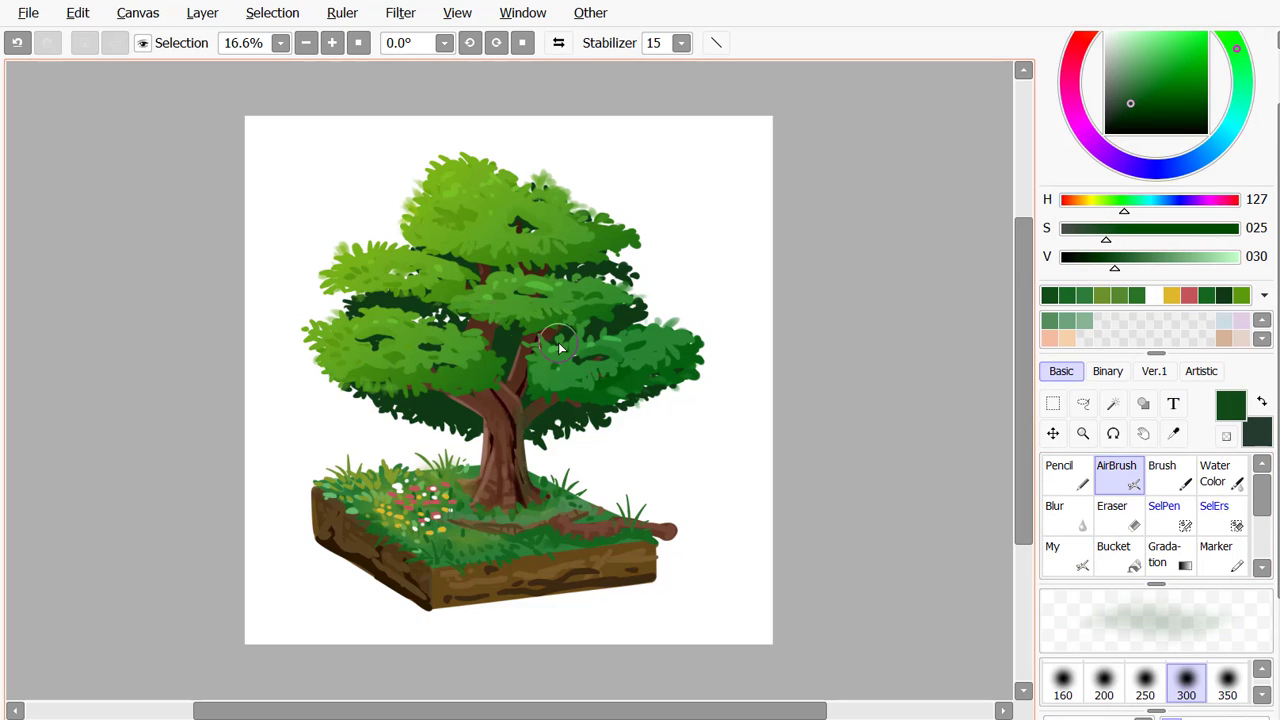
Paint cast shadows on the trunk's right side and the ground using the My brush at size 62 in beige H 28, S 10, V 89
{"action": "left_click", "coordinate": [1239, 338]}
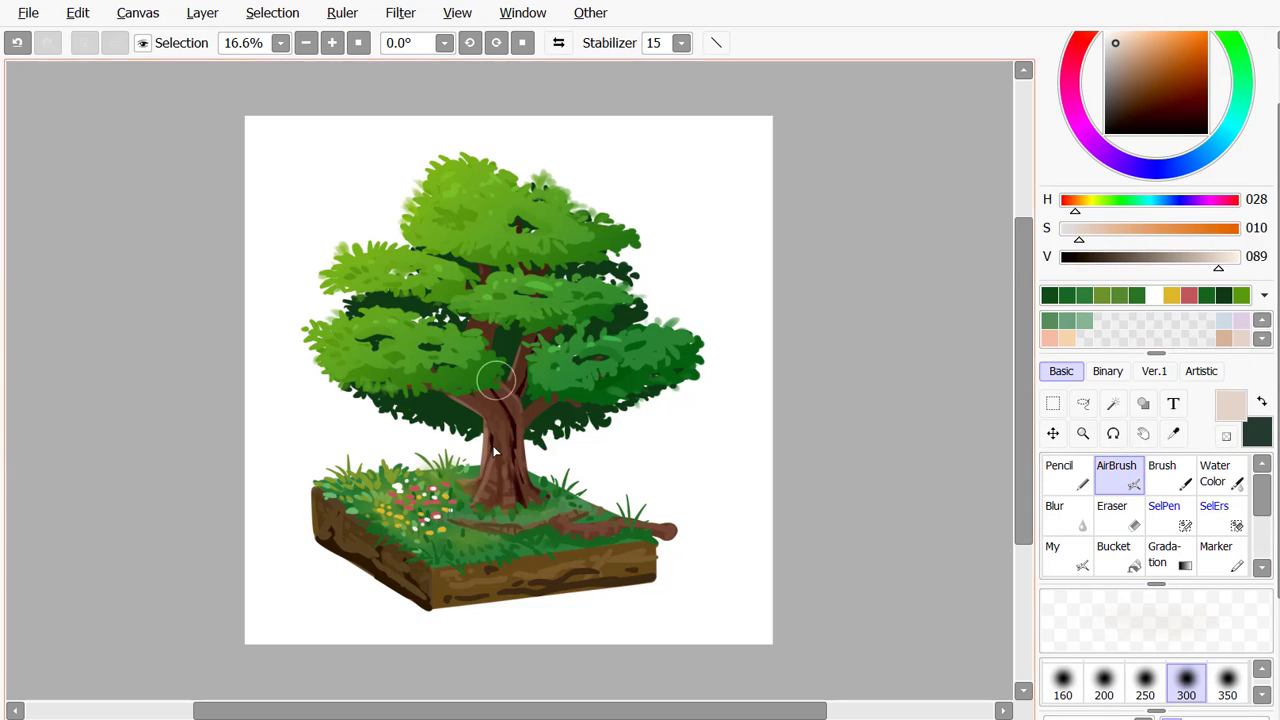
{"action": "left_click", "coordinate": [1060, 556]}
{"action": "scroll", "coordinate": [1140, 670], "scroll_direction": "down", "scroll_amount": 3}
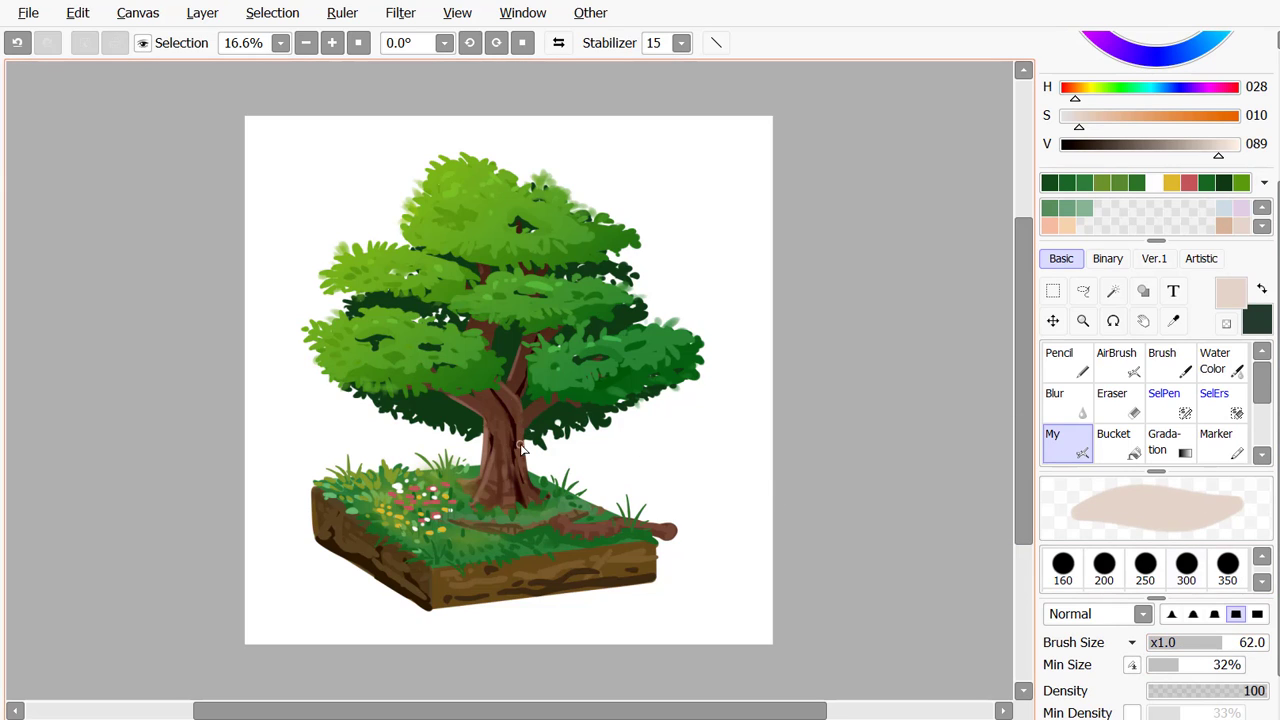
{"action": "left_click_drag", "start_coordinate": [516, 402], "coordinate": [530, 406]}
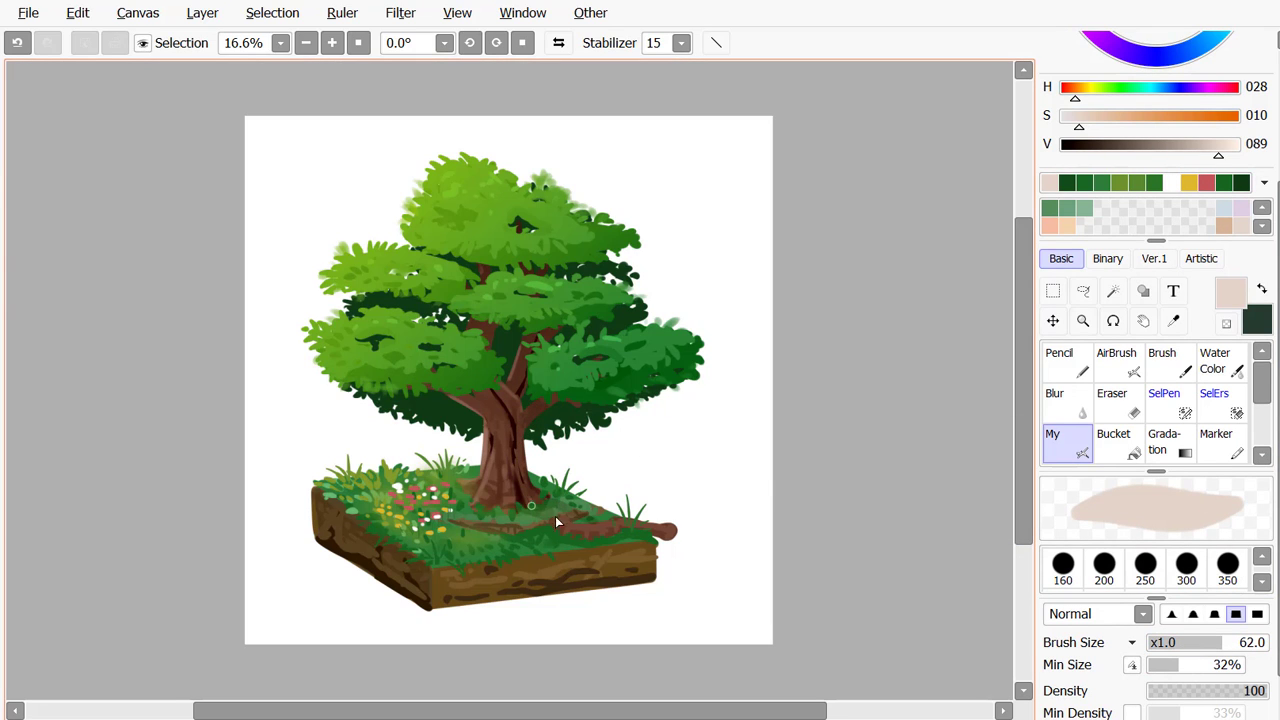
{"action": "left_click_drag", "start_coordinate": [557, 521], "coordinate": [497, 517]}
Darken the painted shadows by lowering their luminance in the Hue/Saturation adjustment
{"action": "key", "text": "ctrl+u"}
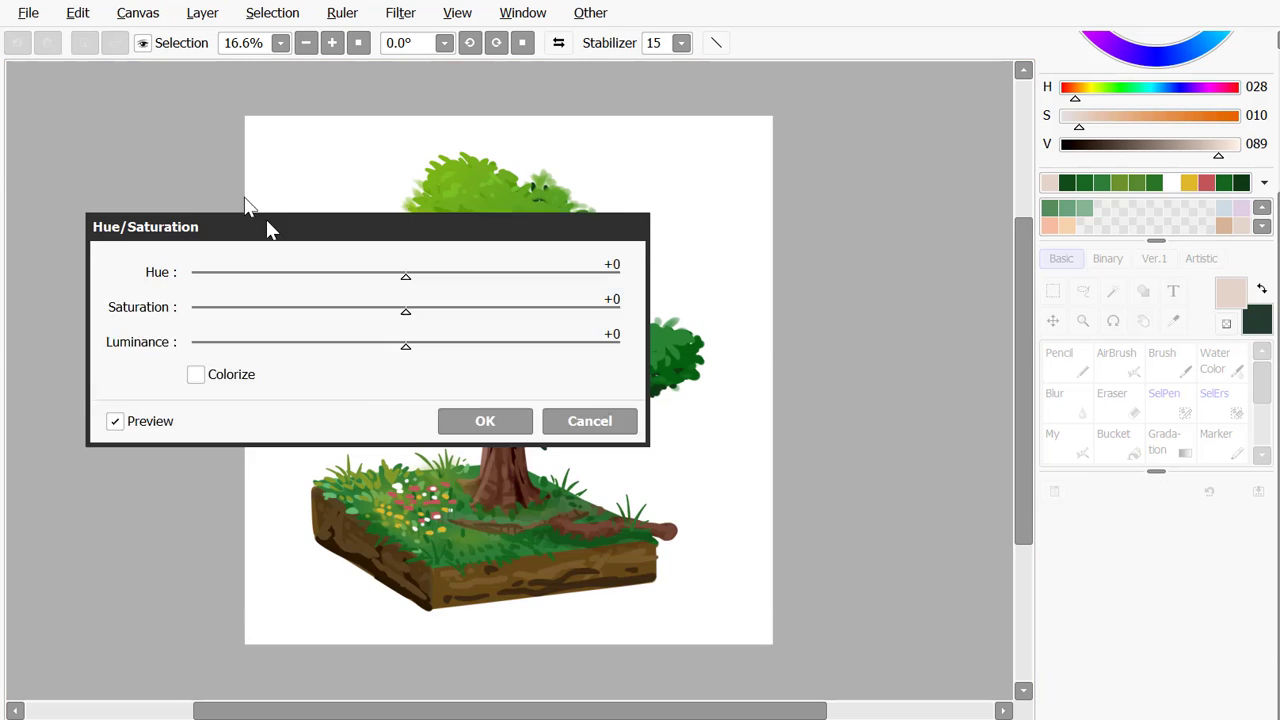
{"action": "left_click", "coordinate": [245, 250]}
{"action": "left_click_drag", "start_coordinate": [245, 252], "coordinate": [300, 268]}
{"action": "left_click", "coordinate": [427, 327]}
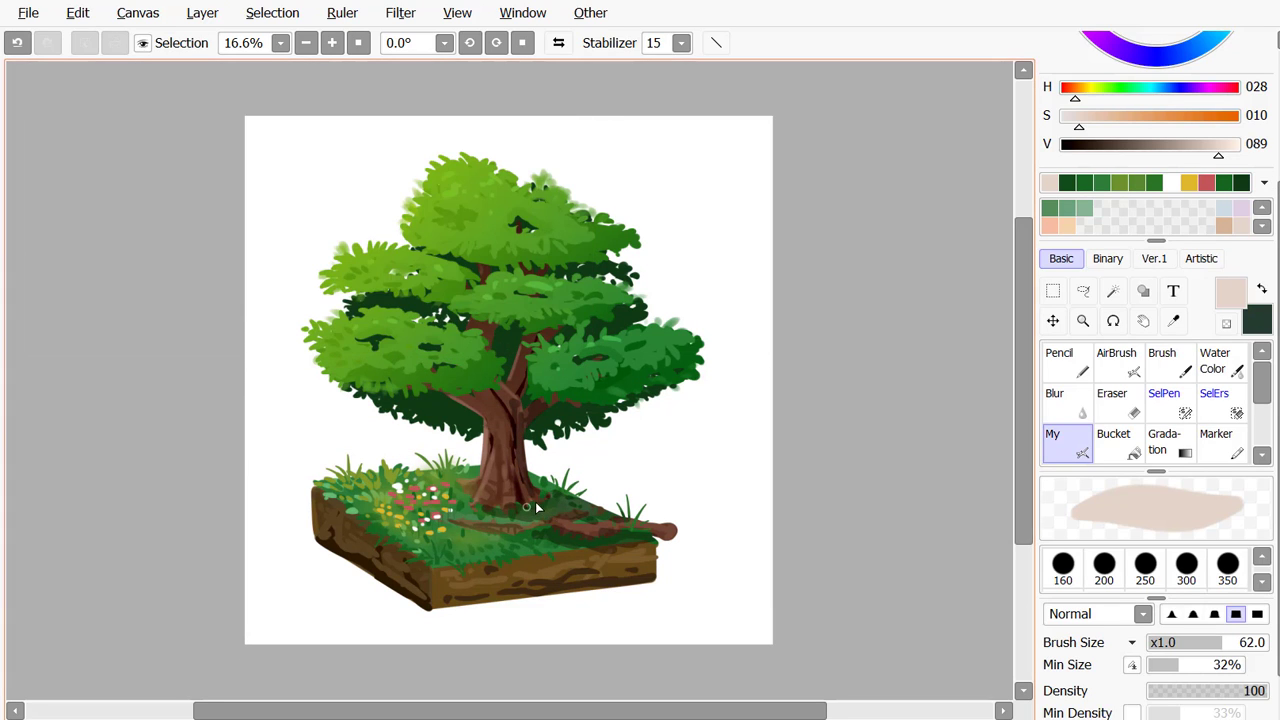
Extend the shadows over the trunk, branches and grass in sampled S 8, V 67, then clean them with the Eraser and soften them with Blur
{"action": "left_click", "coordinate": [550, 506], "text": "alt"}
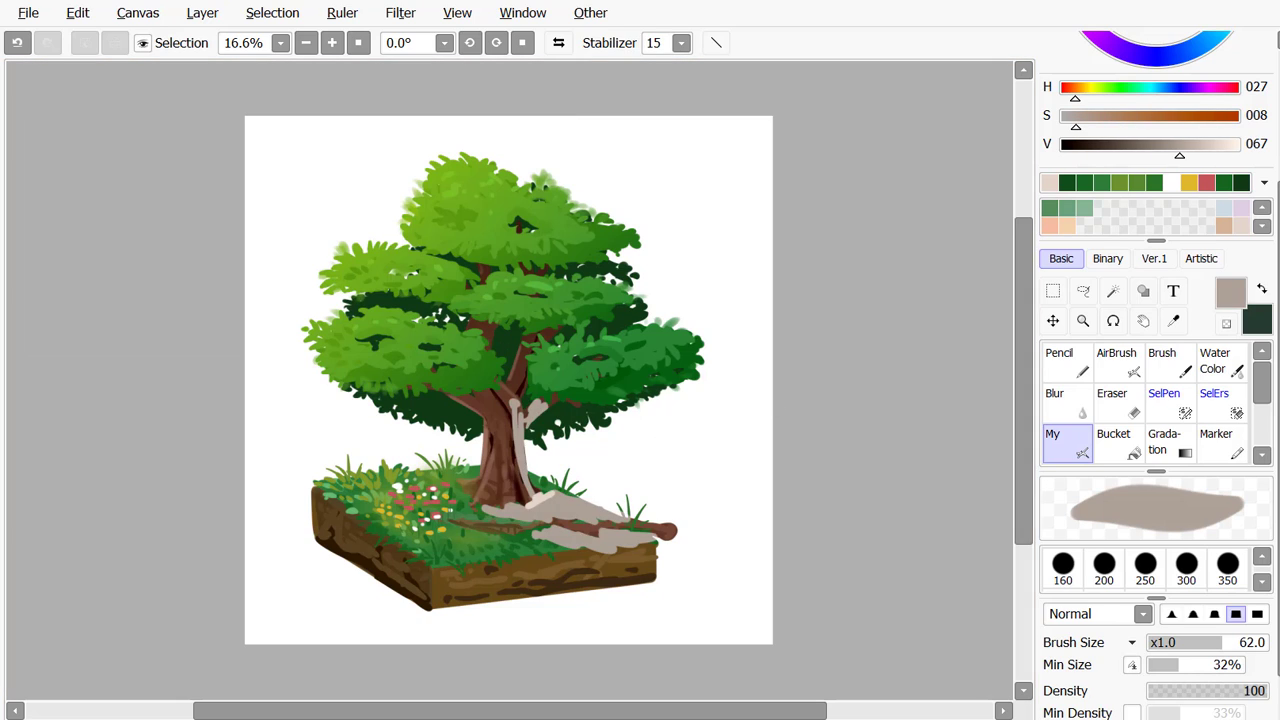
{"action": "left_click_drag", "start_coordinate": [498, 398], "coordinate": [460, 398]}
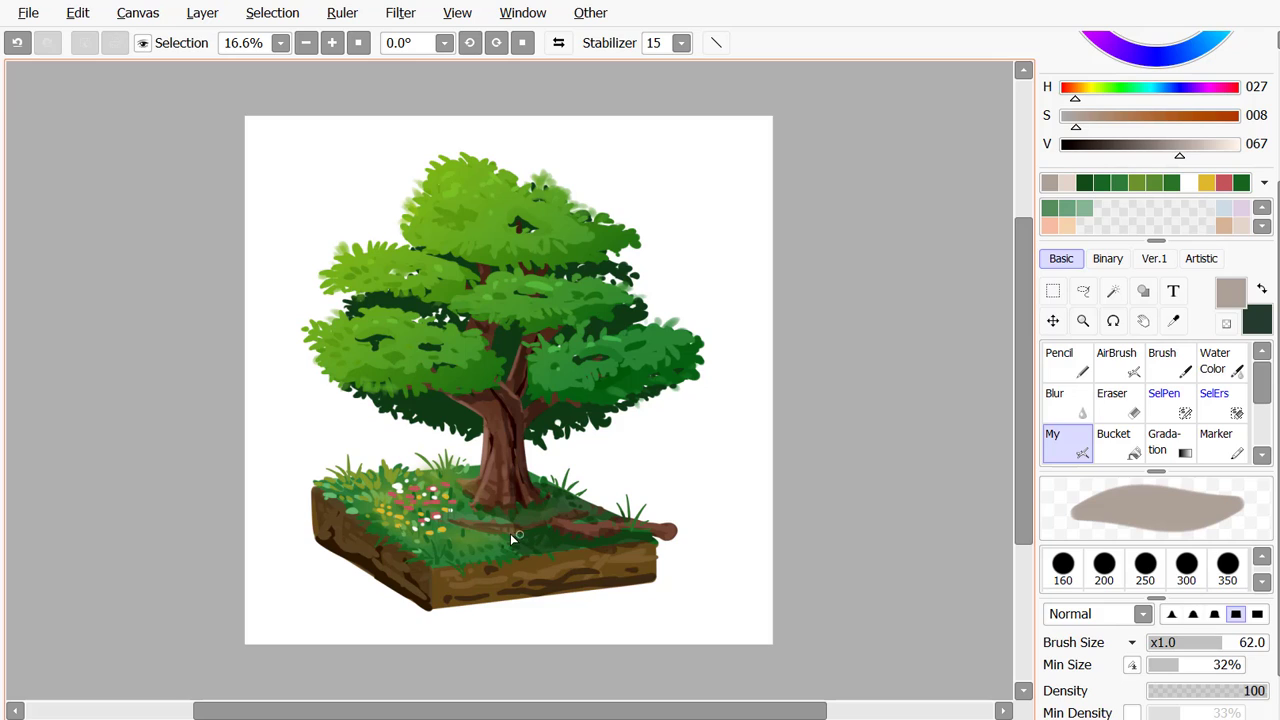
{"action": "key", "text": "e"}
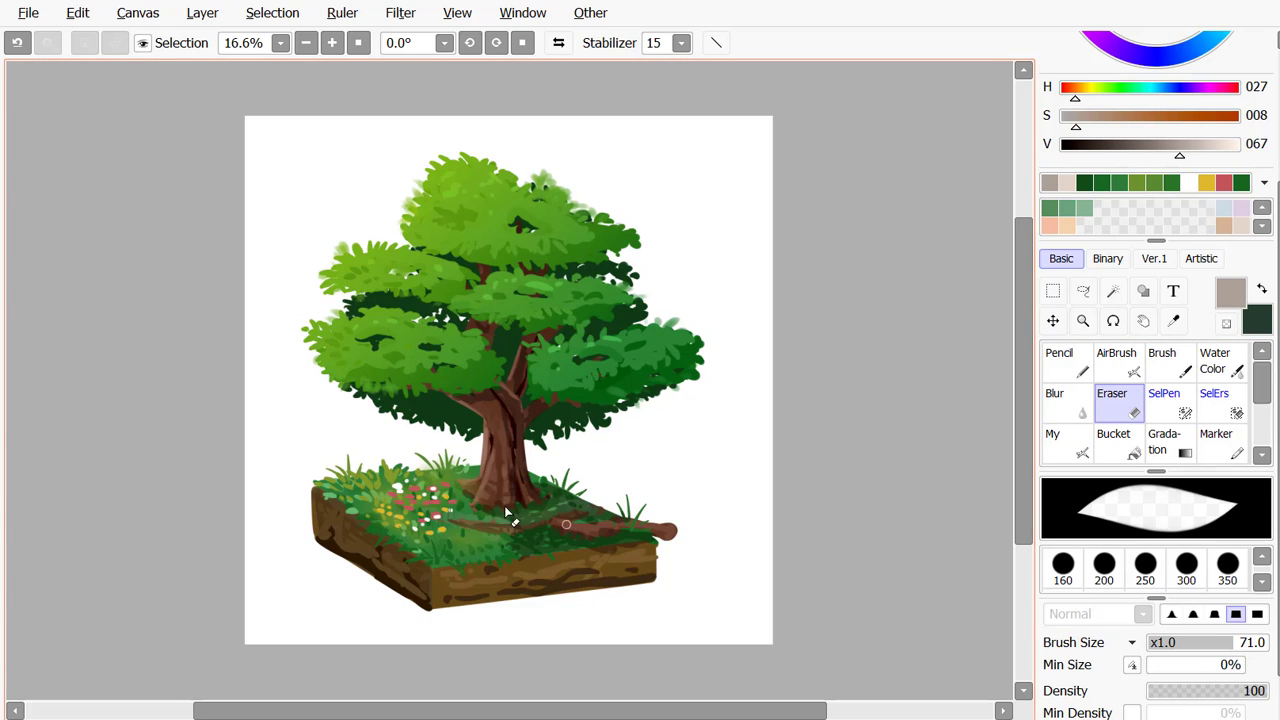
{"action": "left_click", "coordinate": [1062, 400]}
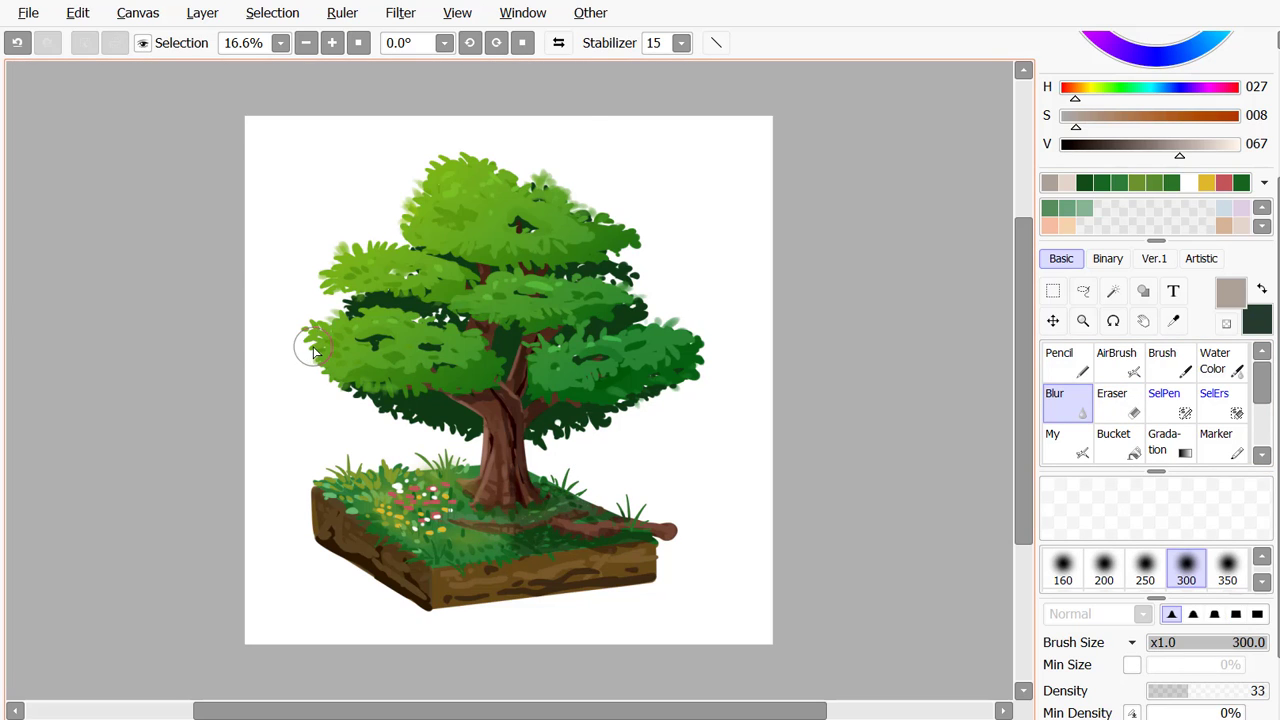
Deepen the trunk and ground shadows by lowering the luminance further in Hue/Saturation
{"action": "key", "text": "ctrl+u"}
{"action": "left_click_drag", "start_coordinate": [340, 270], "coordinate": [302, 258]}
{"action": "left_click", "coordinate": [427, 327]}
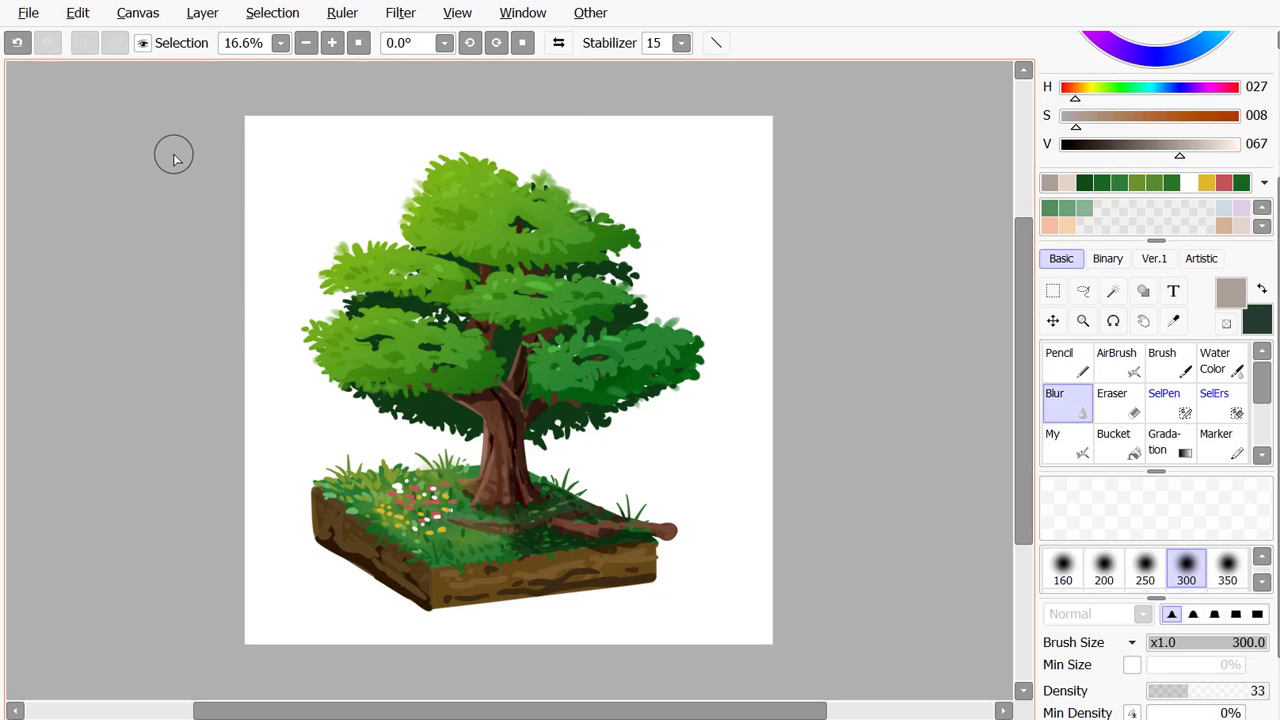
Shade the long root with the Pencil at size 79, undoing and restoring the change, and return to the My brush at size 62
{"action": "key", "text": "n"}
{"action": "key", "text": "ctrl+z"}
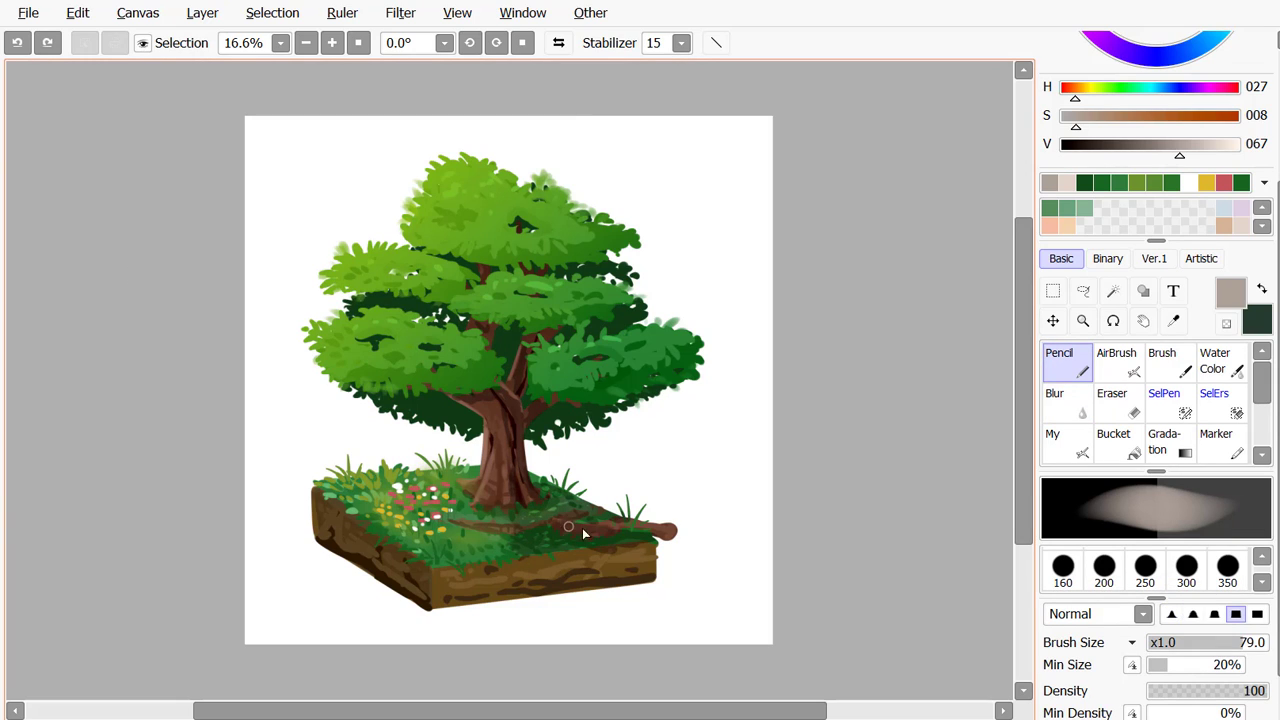
{"action": "key", "text": "ctrl+y"}
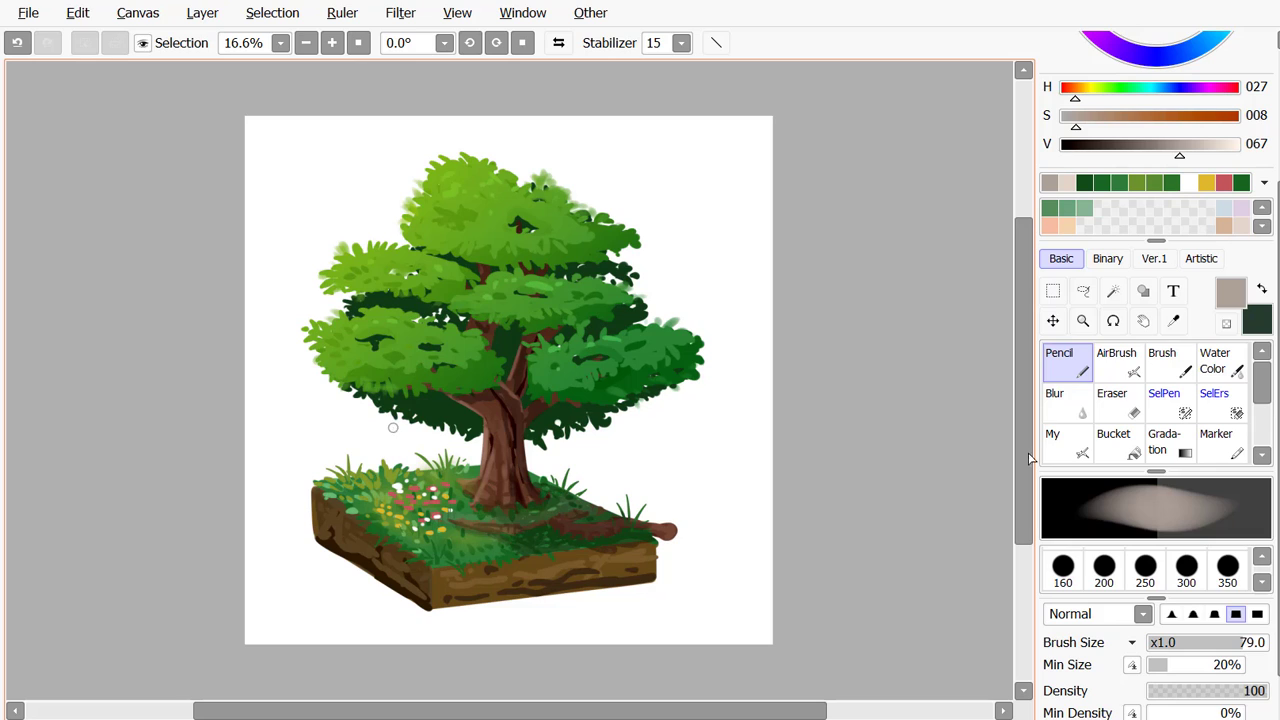
{"action": "left_click", "coordinate": [1066, 444]}
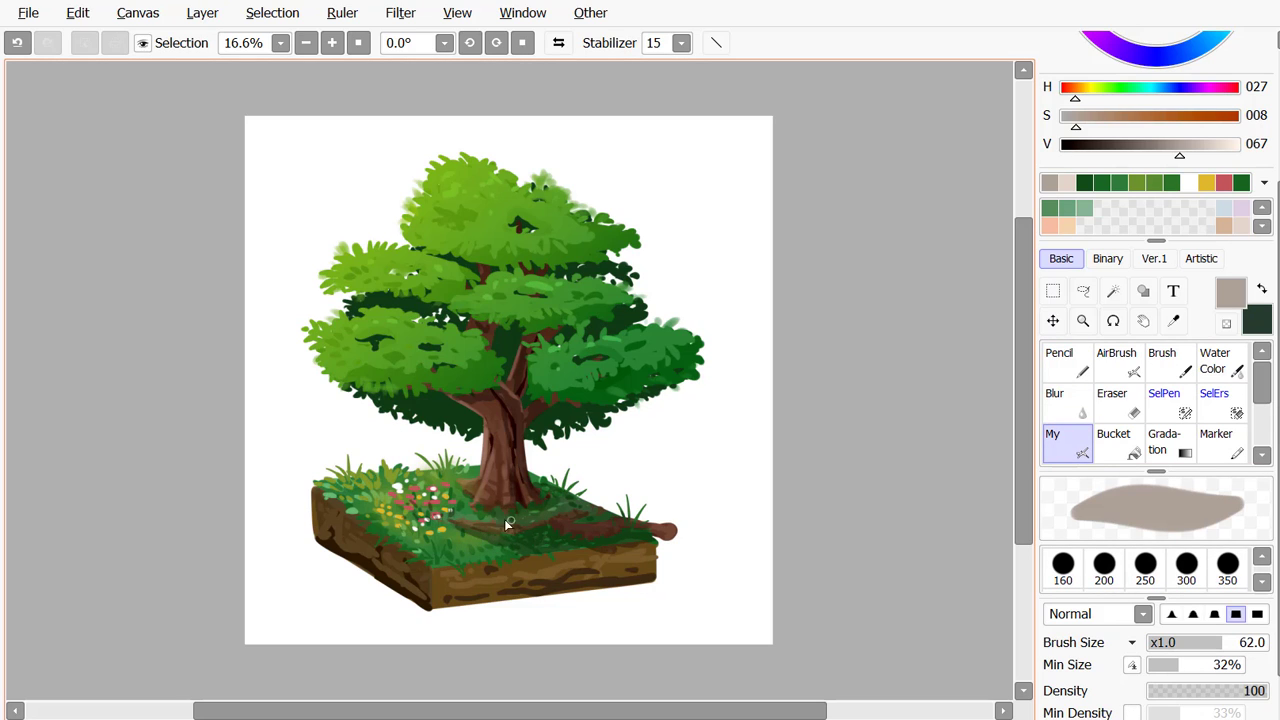